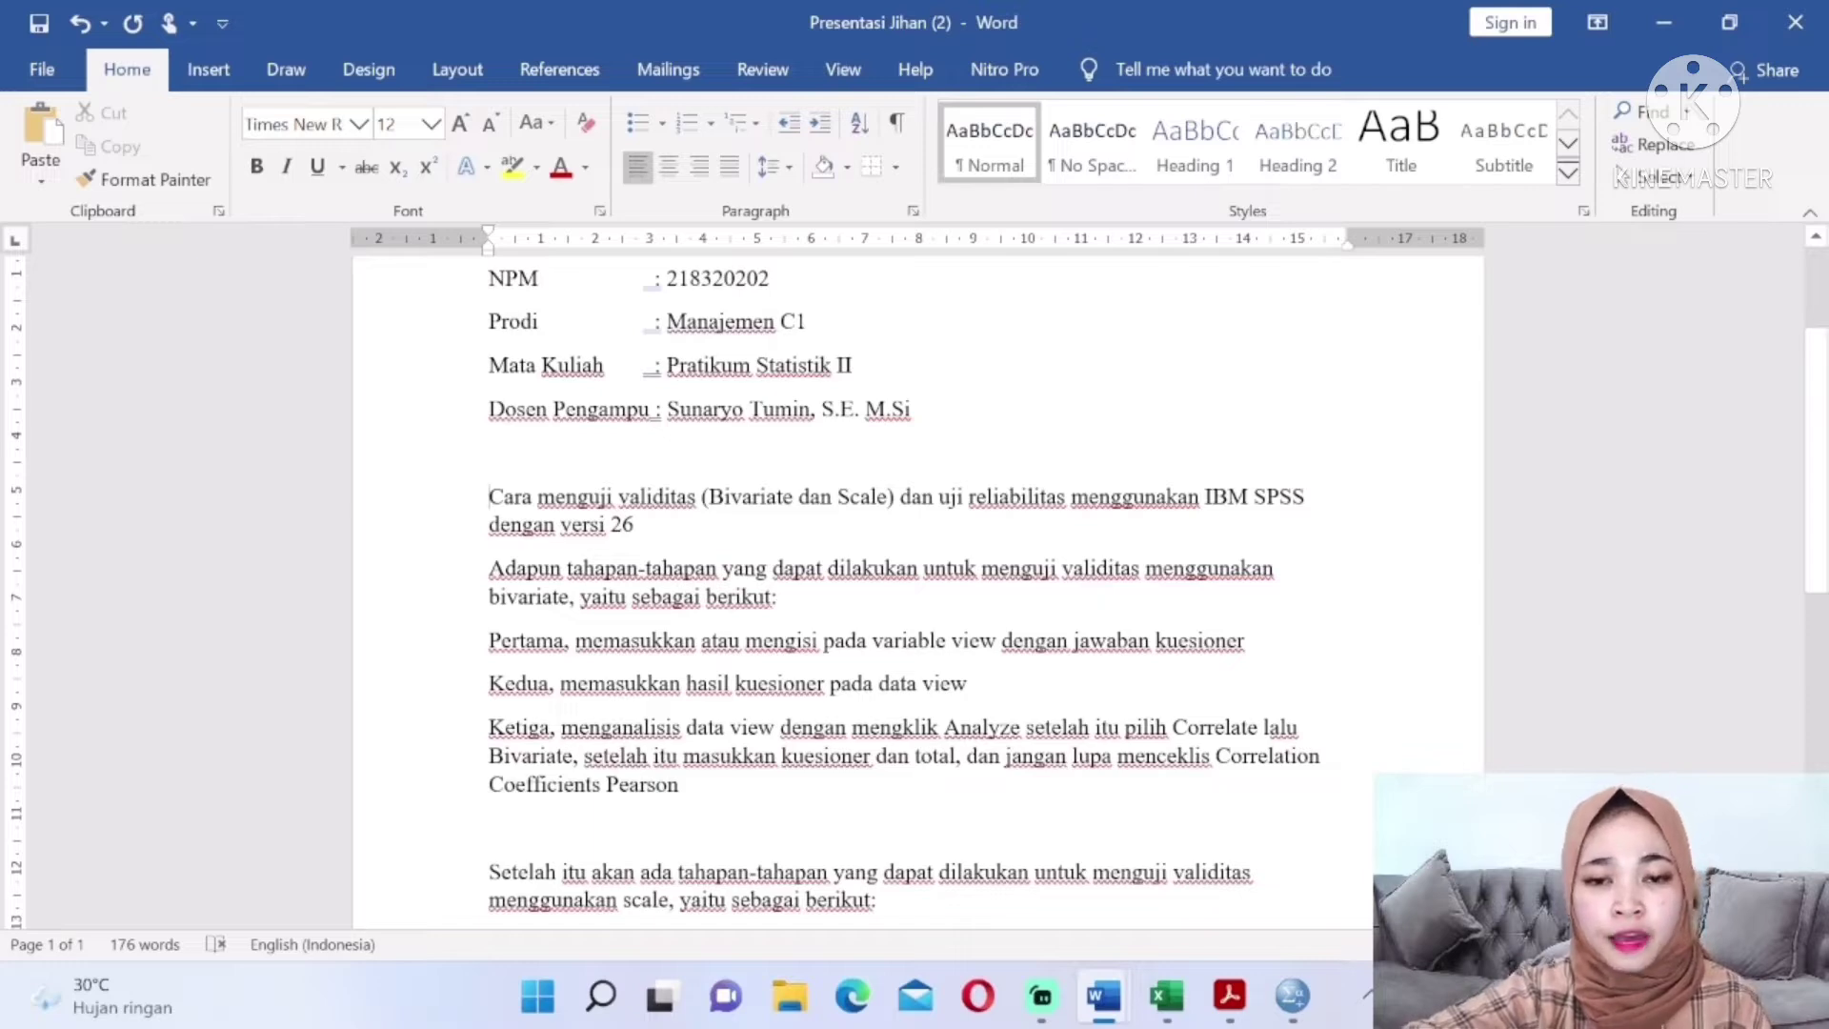
Switch from Word to SPSS, check the Kompensasi questionnaire table in the Untuk spss workbook in Excel, and return to SPSS
click(1660, 11)
mouse_move(1258, 1002)
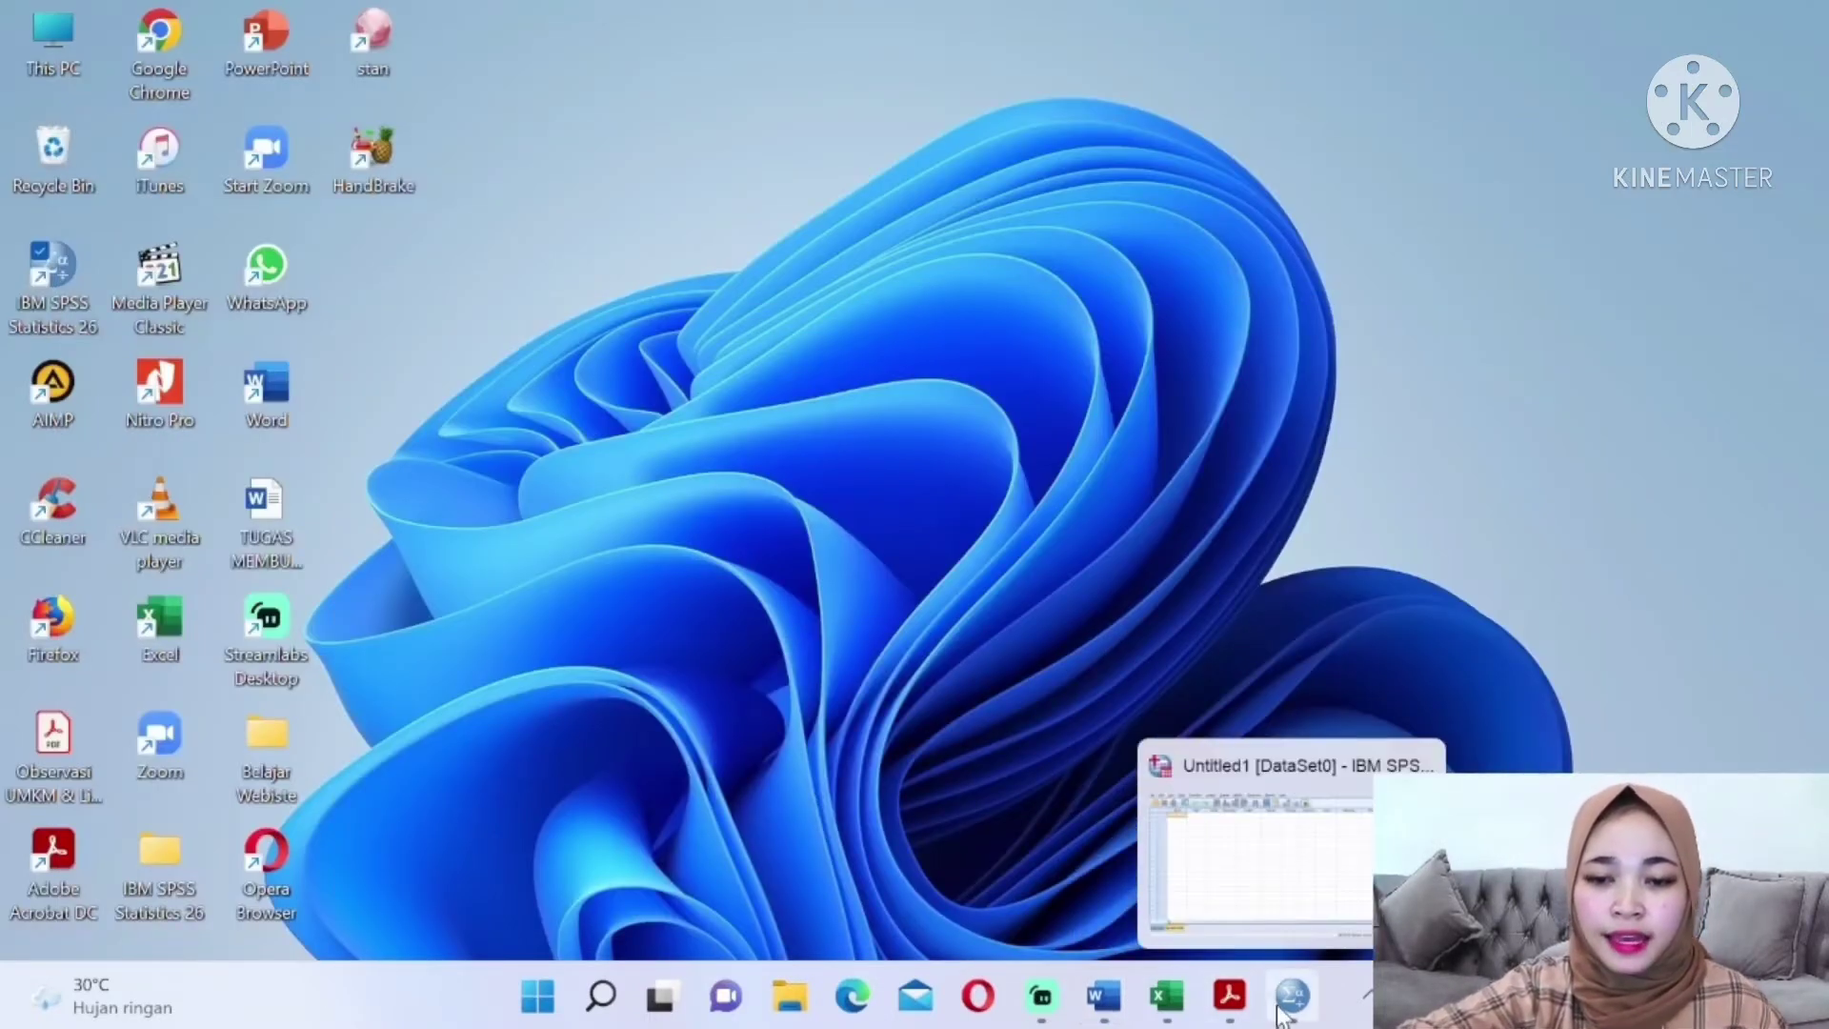
click(1291, 998)
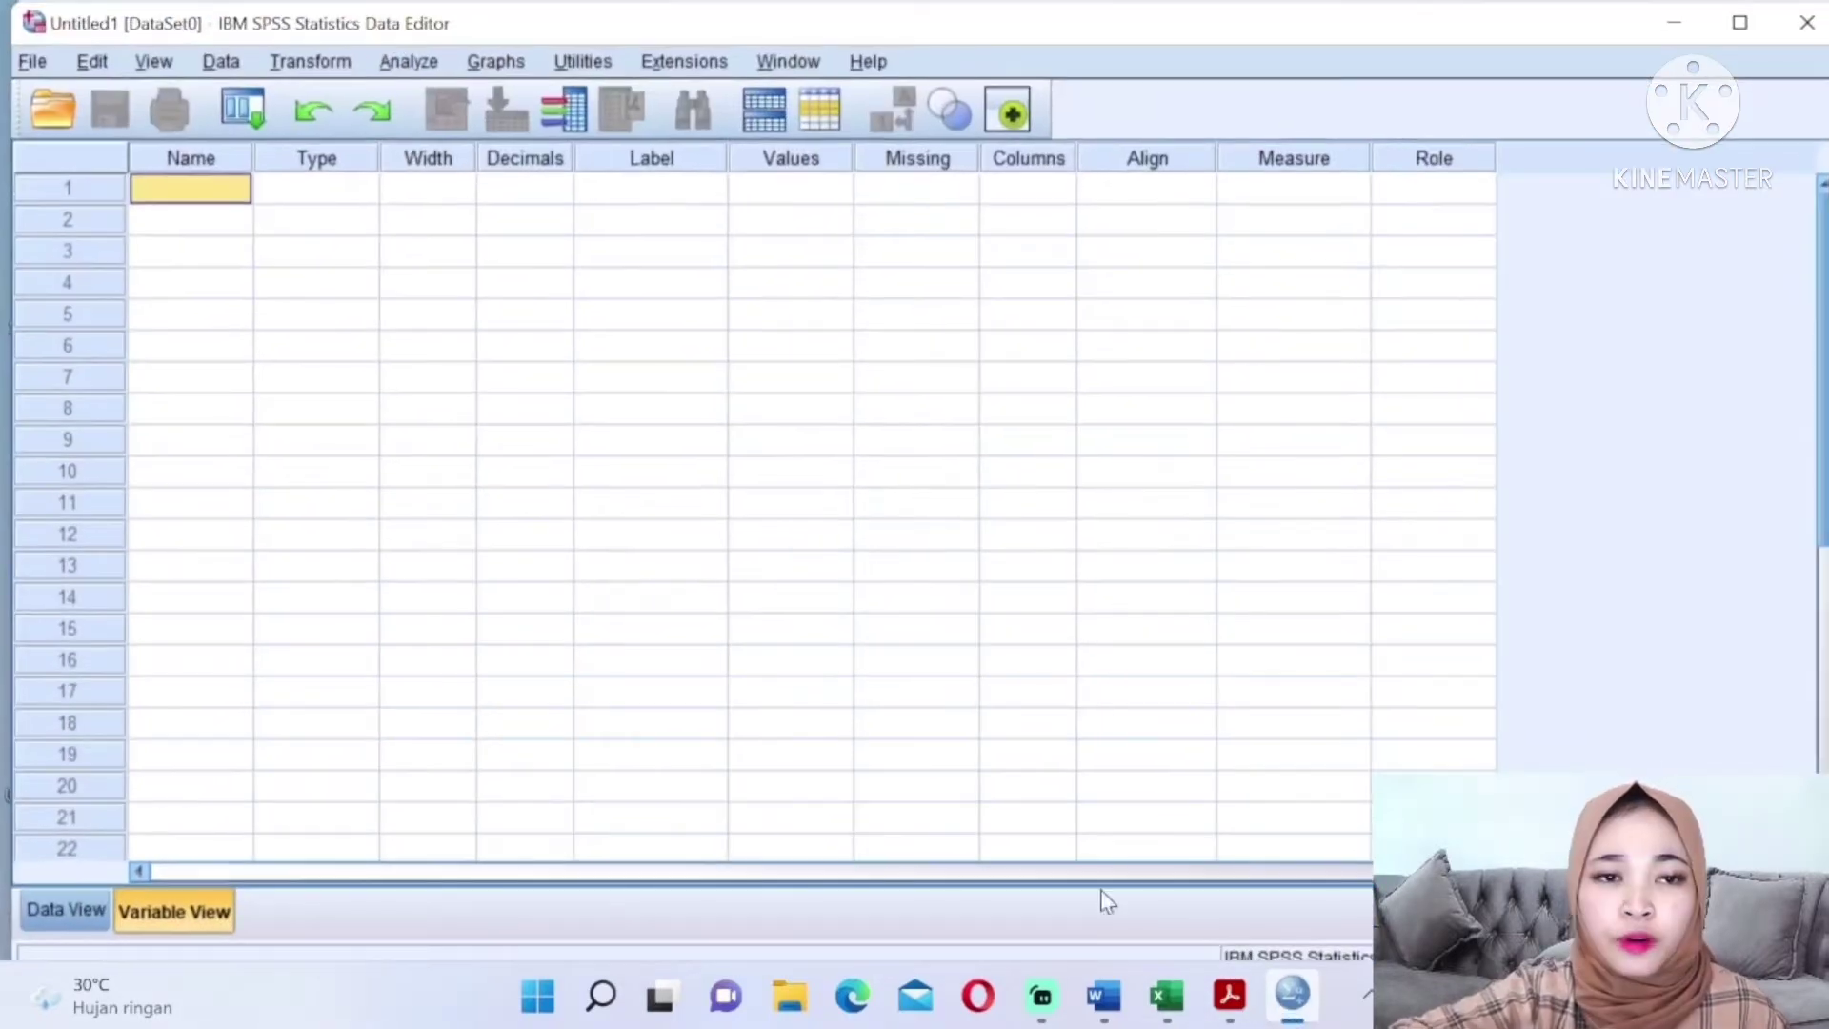
click(1169, 1010)
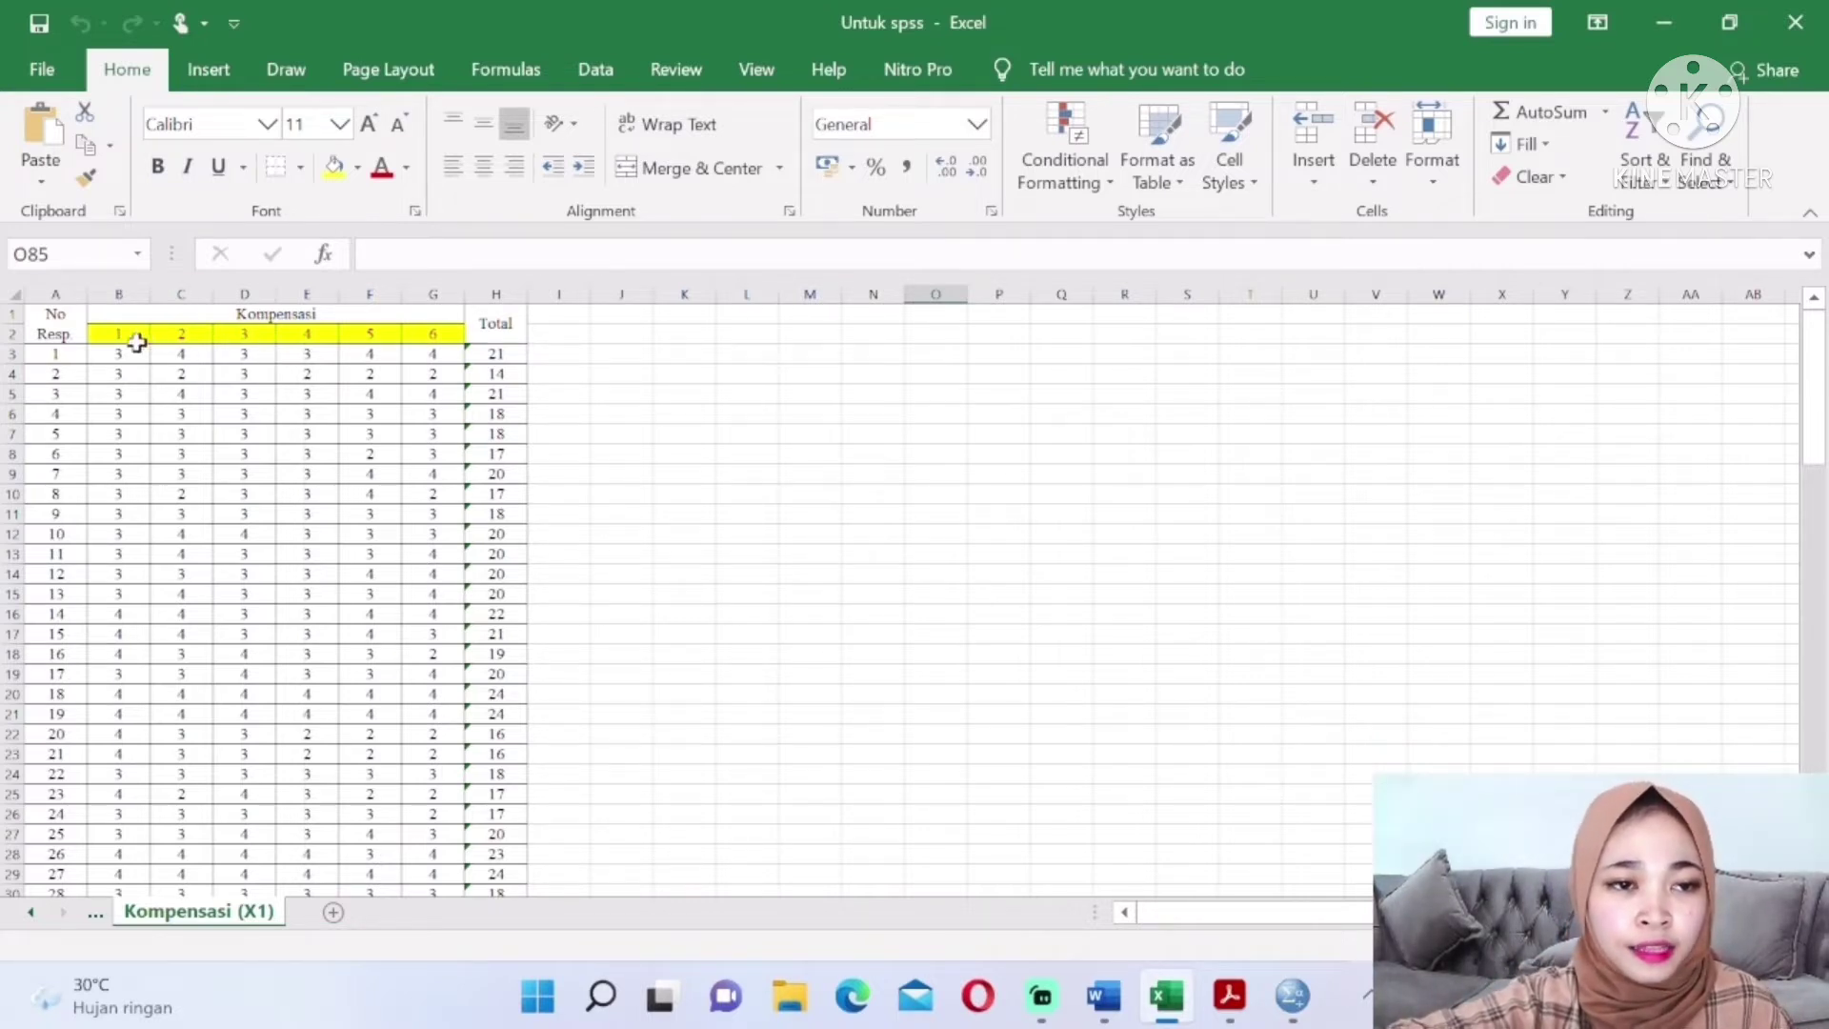
click(1293, 1012)
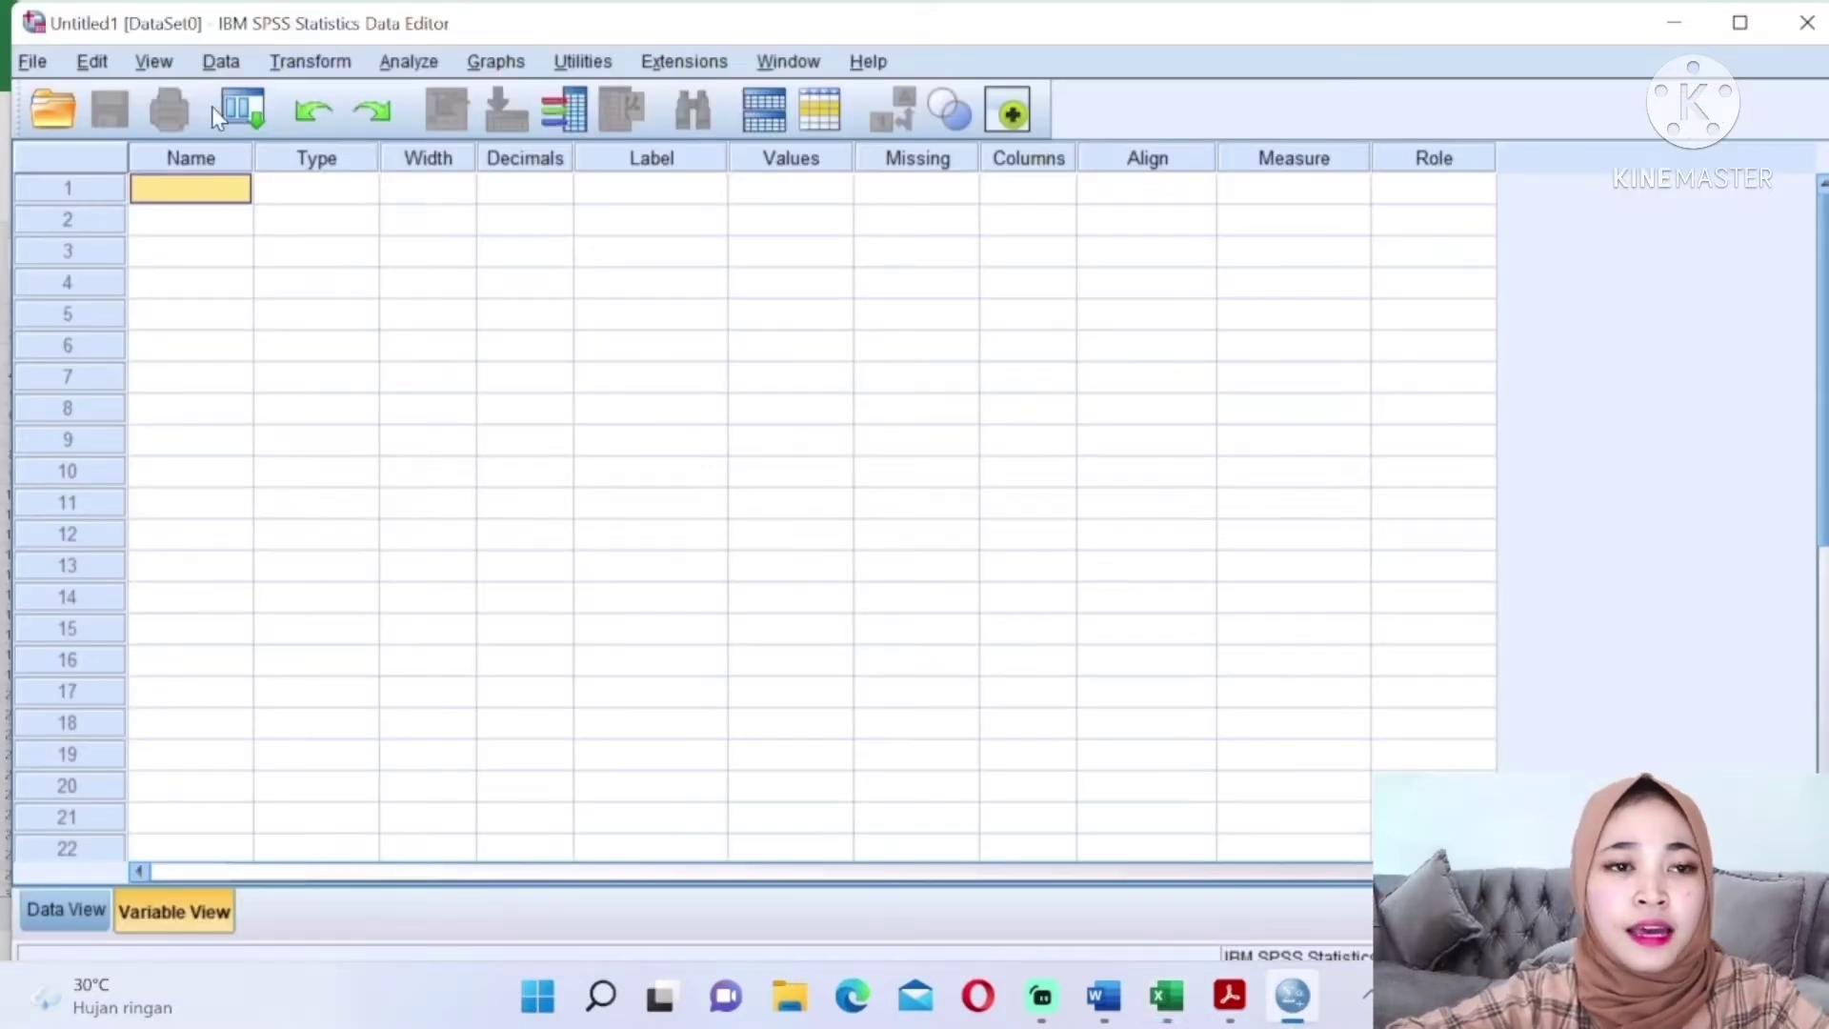
Define the first variable with the name Kompensasi_1
key(Caps_Lock)
text(K)
key(Caps_Lock)
text(om)
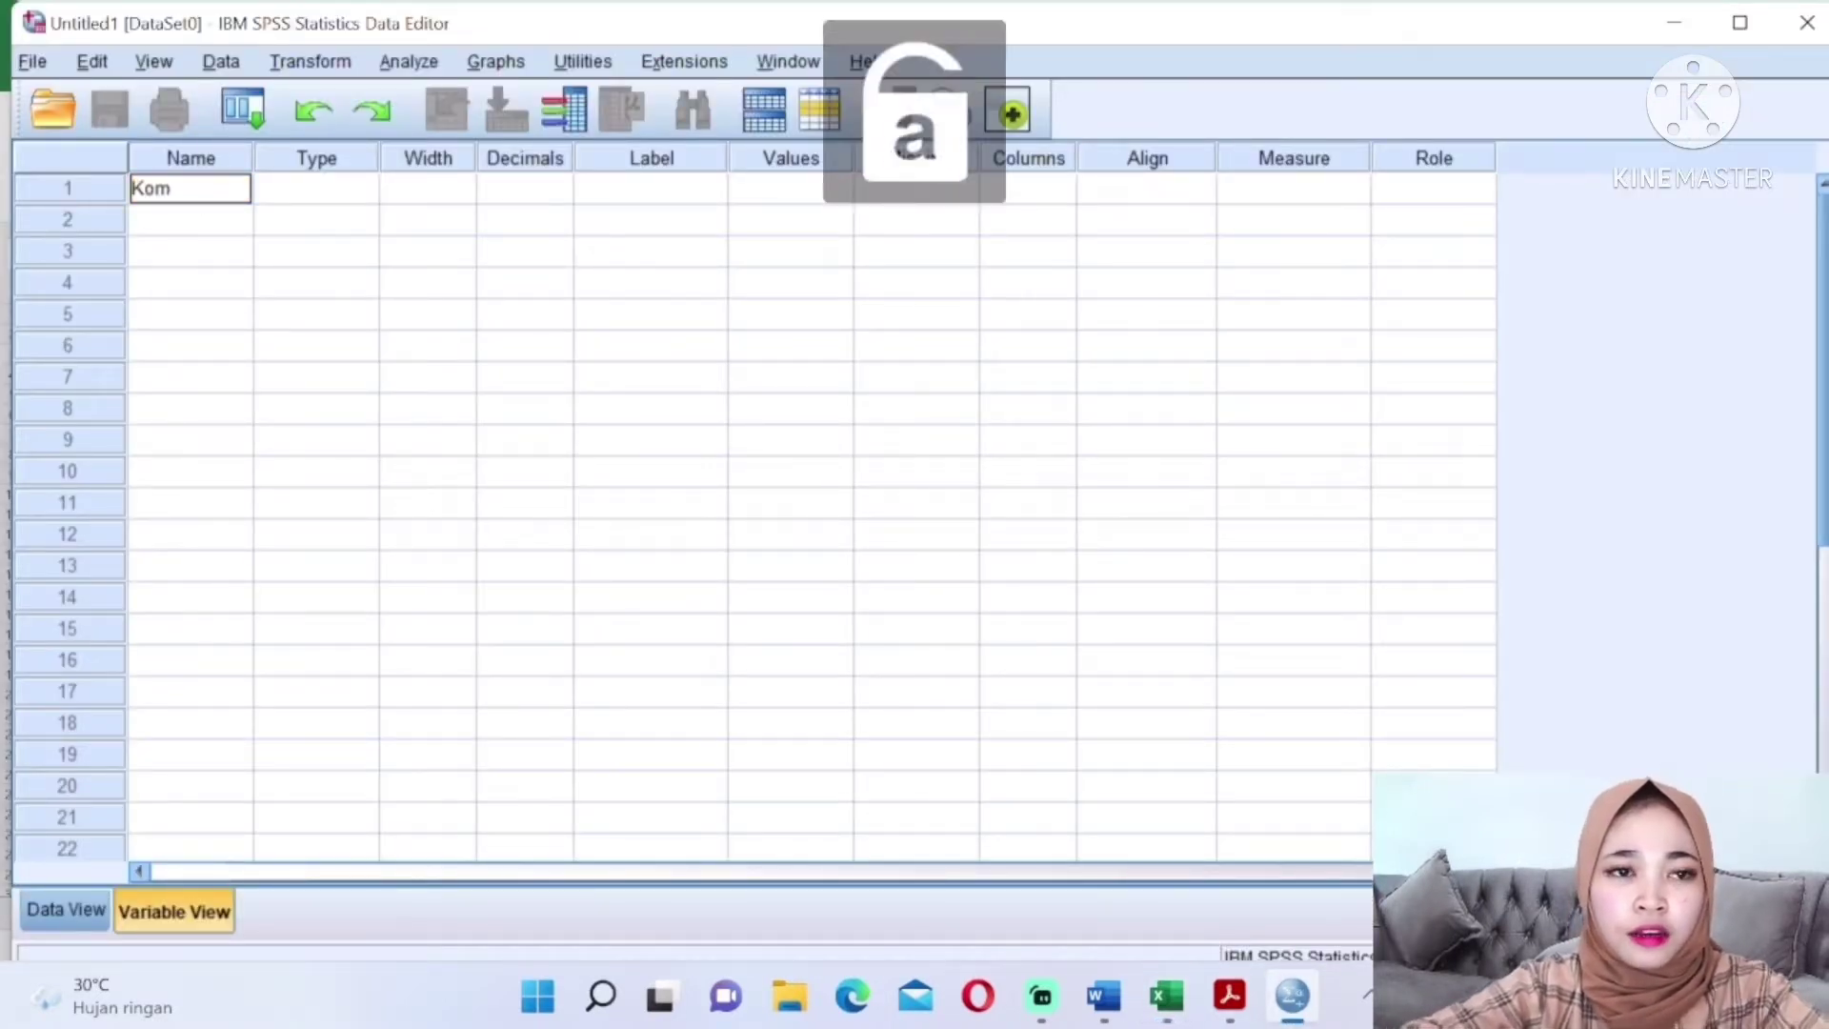
text(pensasi_)
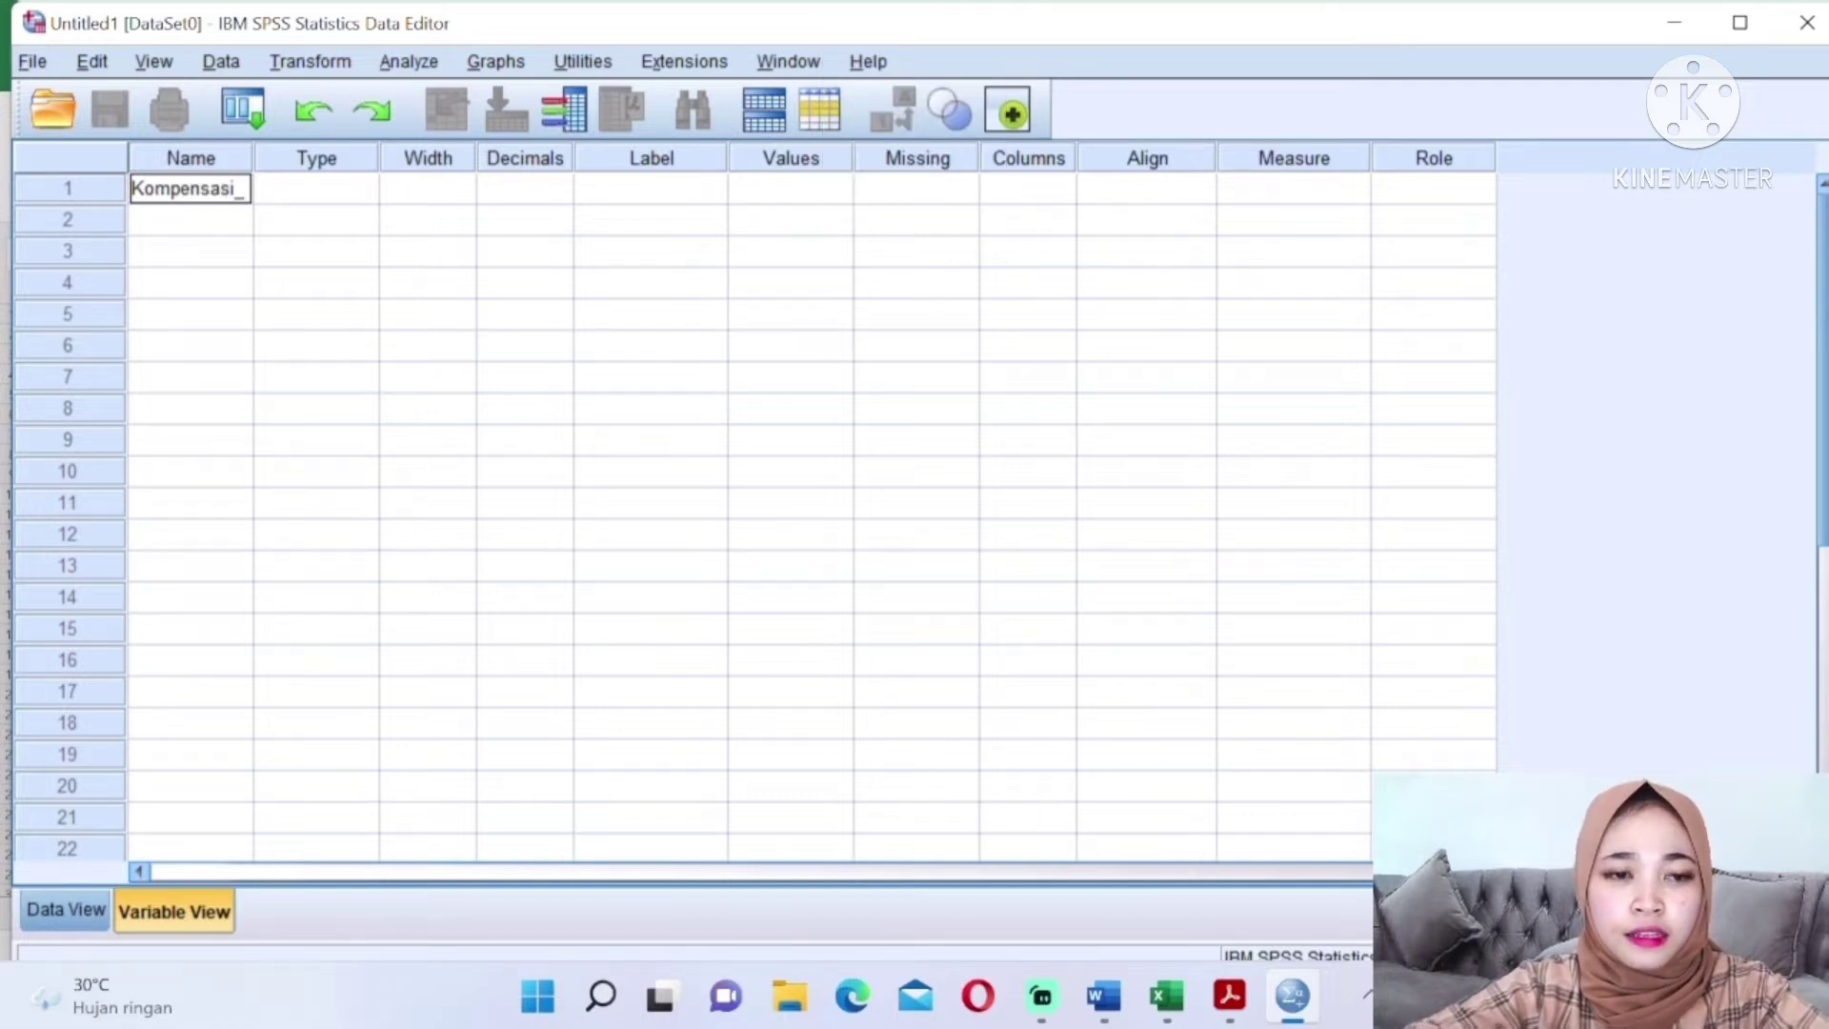
text(1)
key(Return)
Add a second variable named Kompensasi_2 in the next row
key(Caps_Lock)
text(K)
key(Caps_Lock)
text(om)
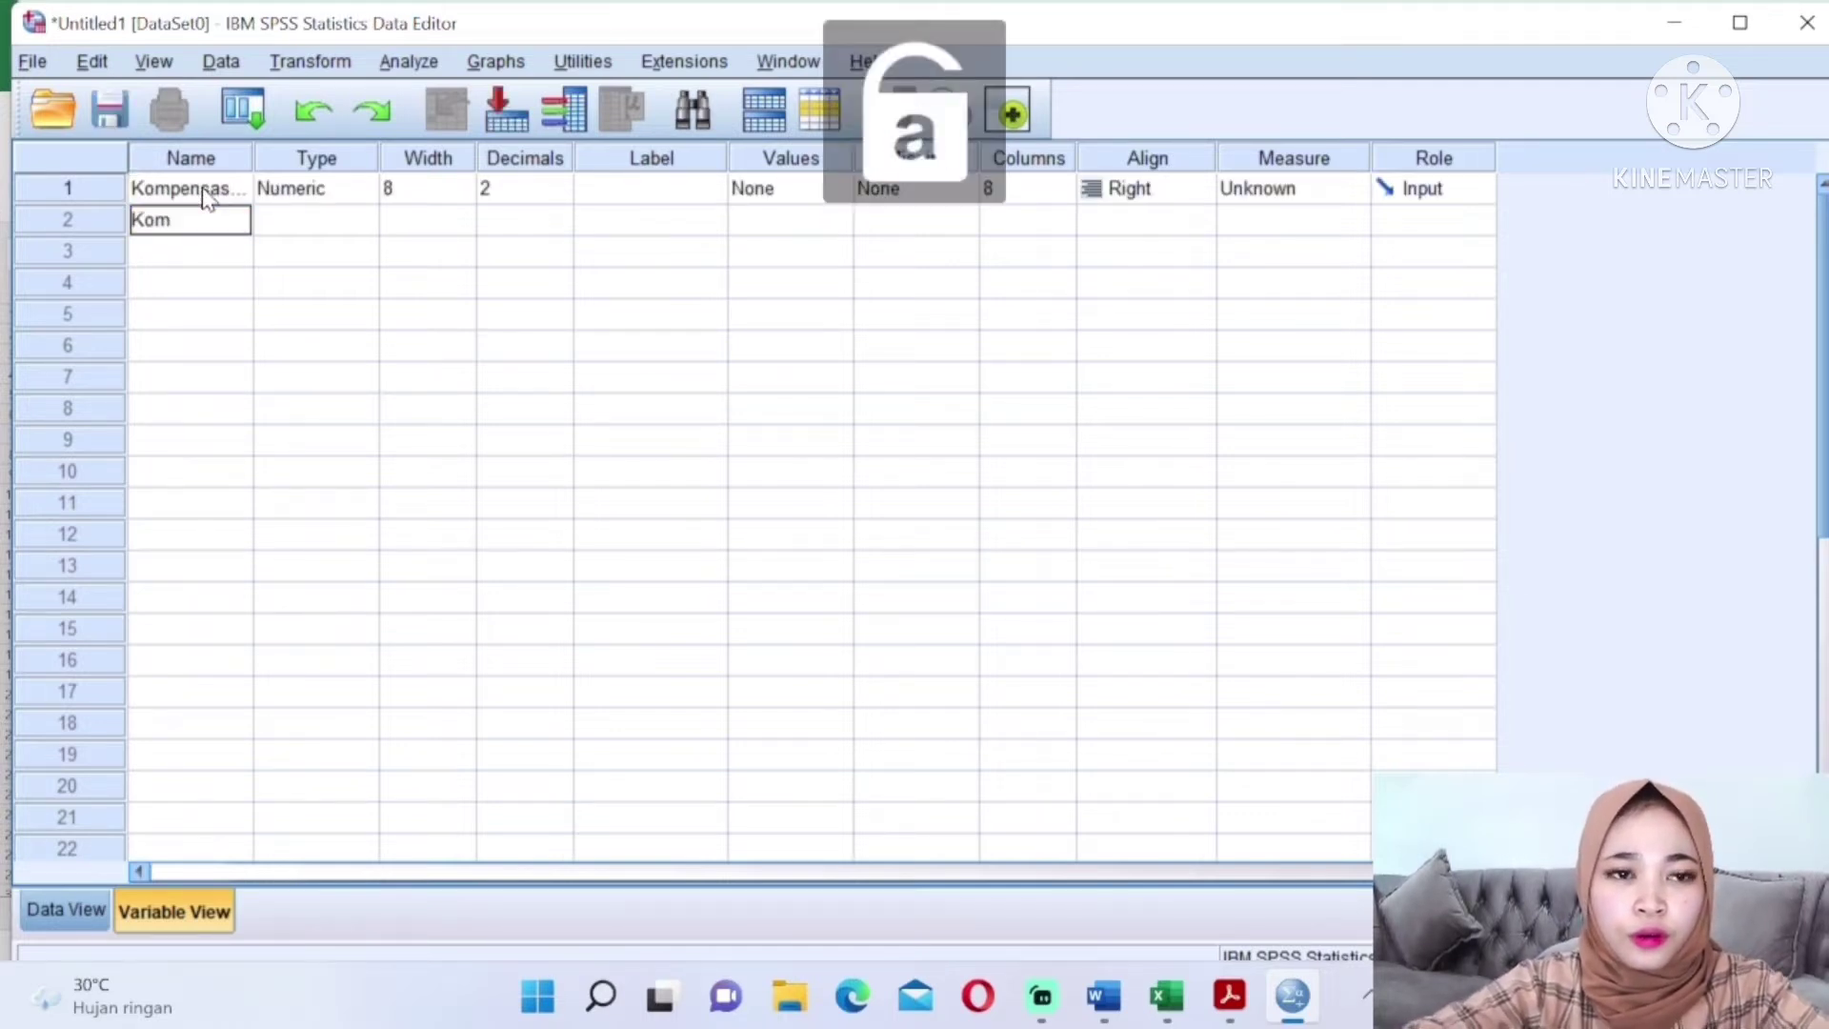
text(pensasi)
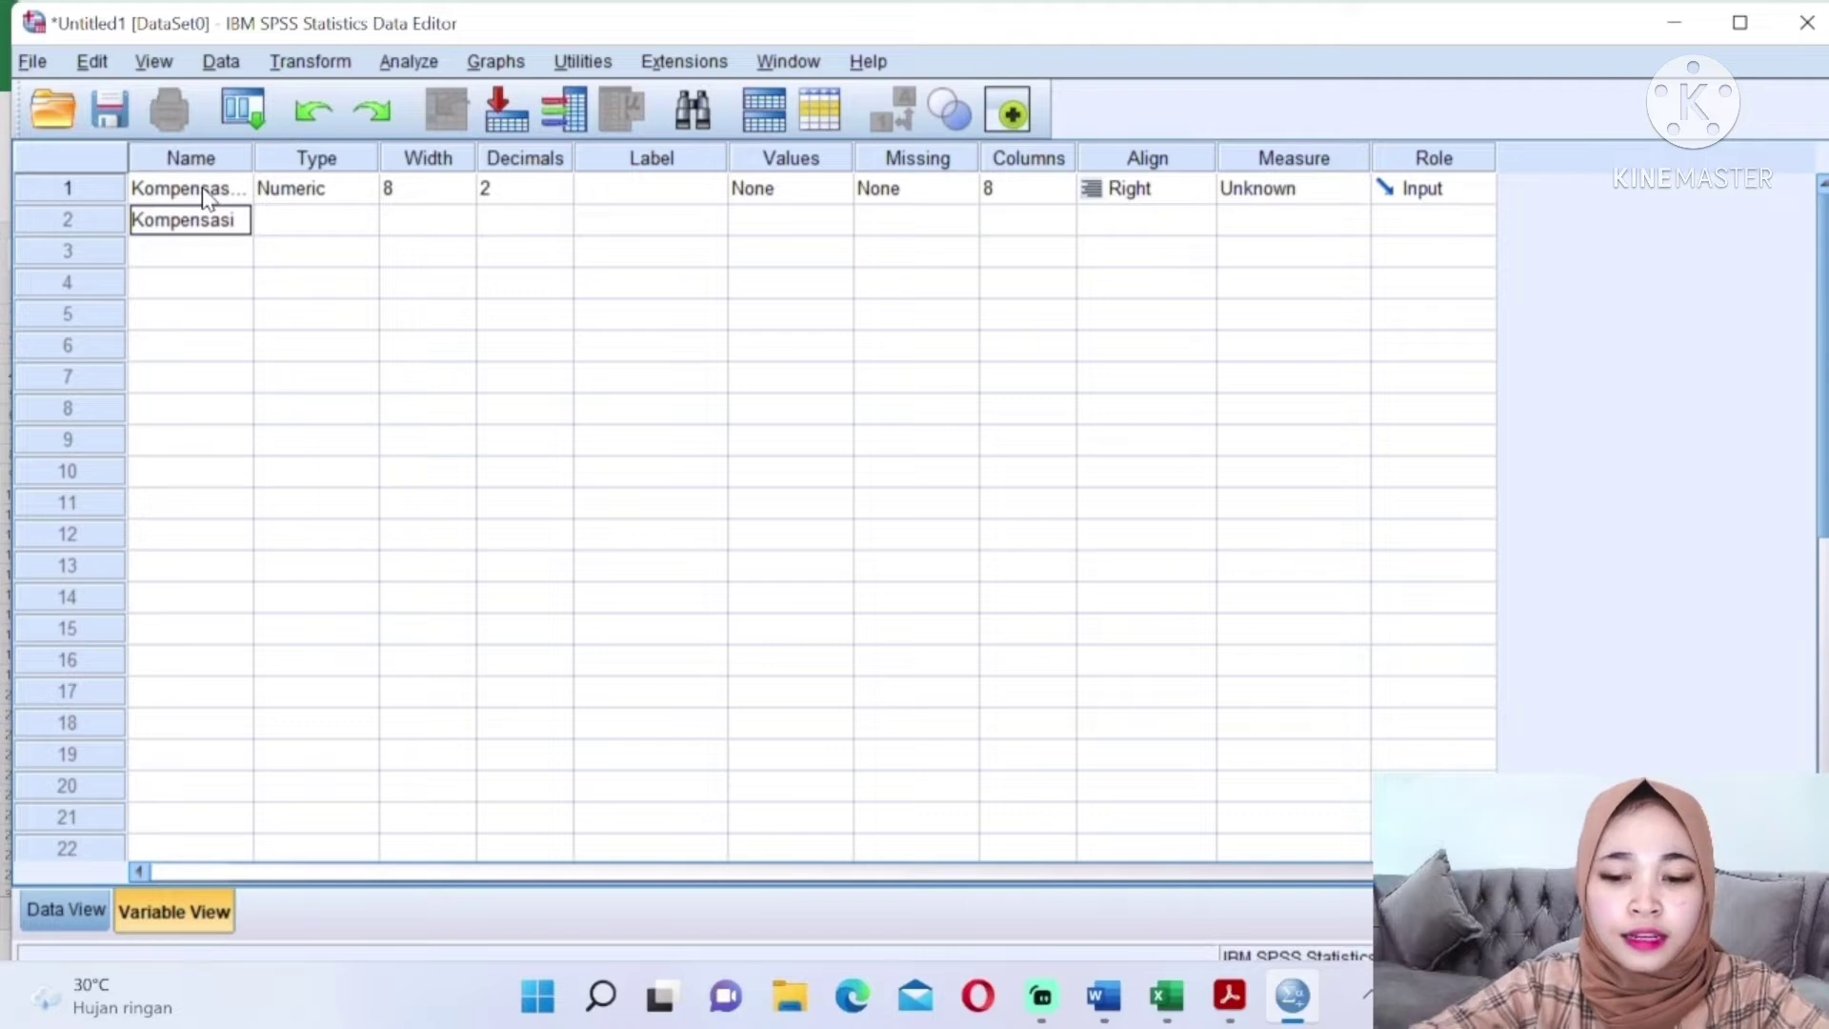
text(_2)
key(Return)
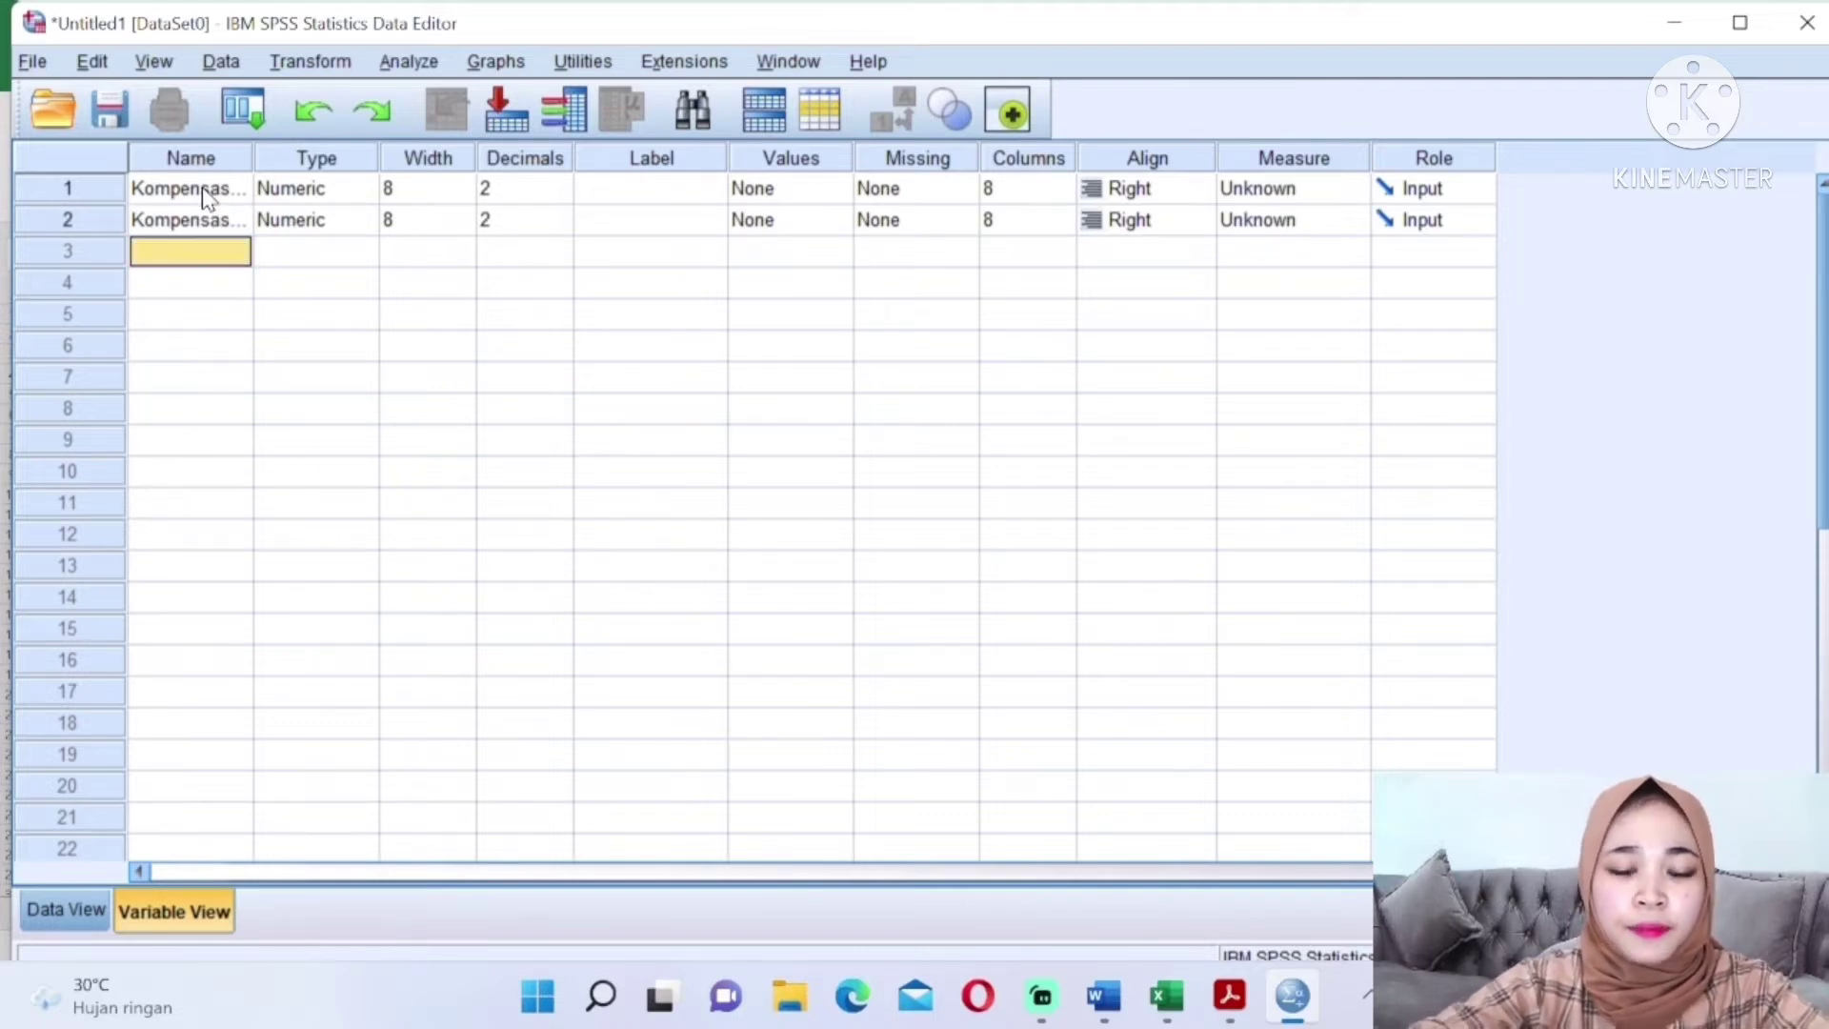
Add a third variable named Kompensasi_3 below the existing ones
key(Caps_Lock)
text(K)
key(Caps_Lock)
text(ompensas)
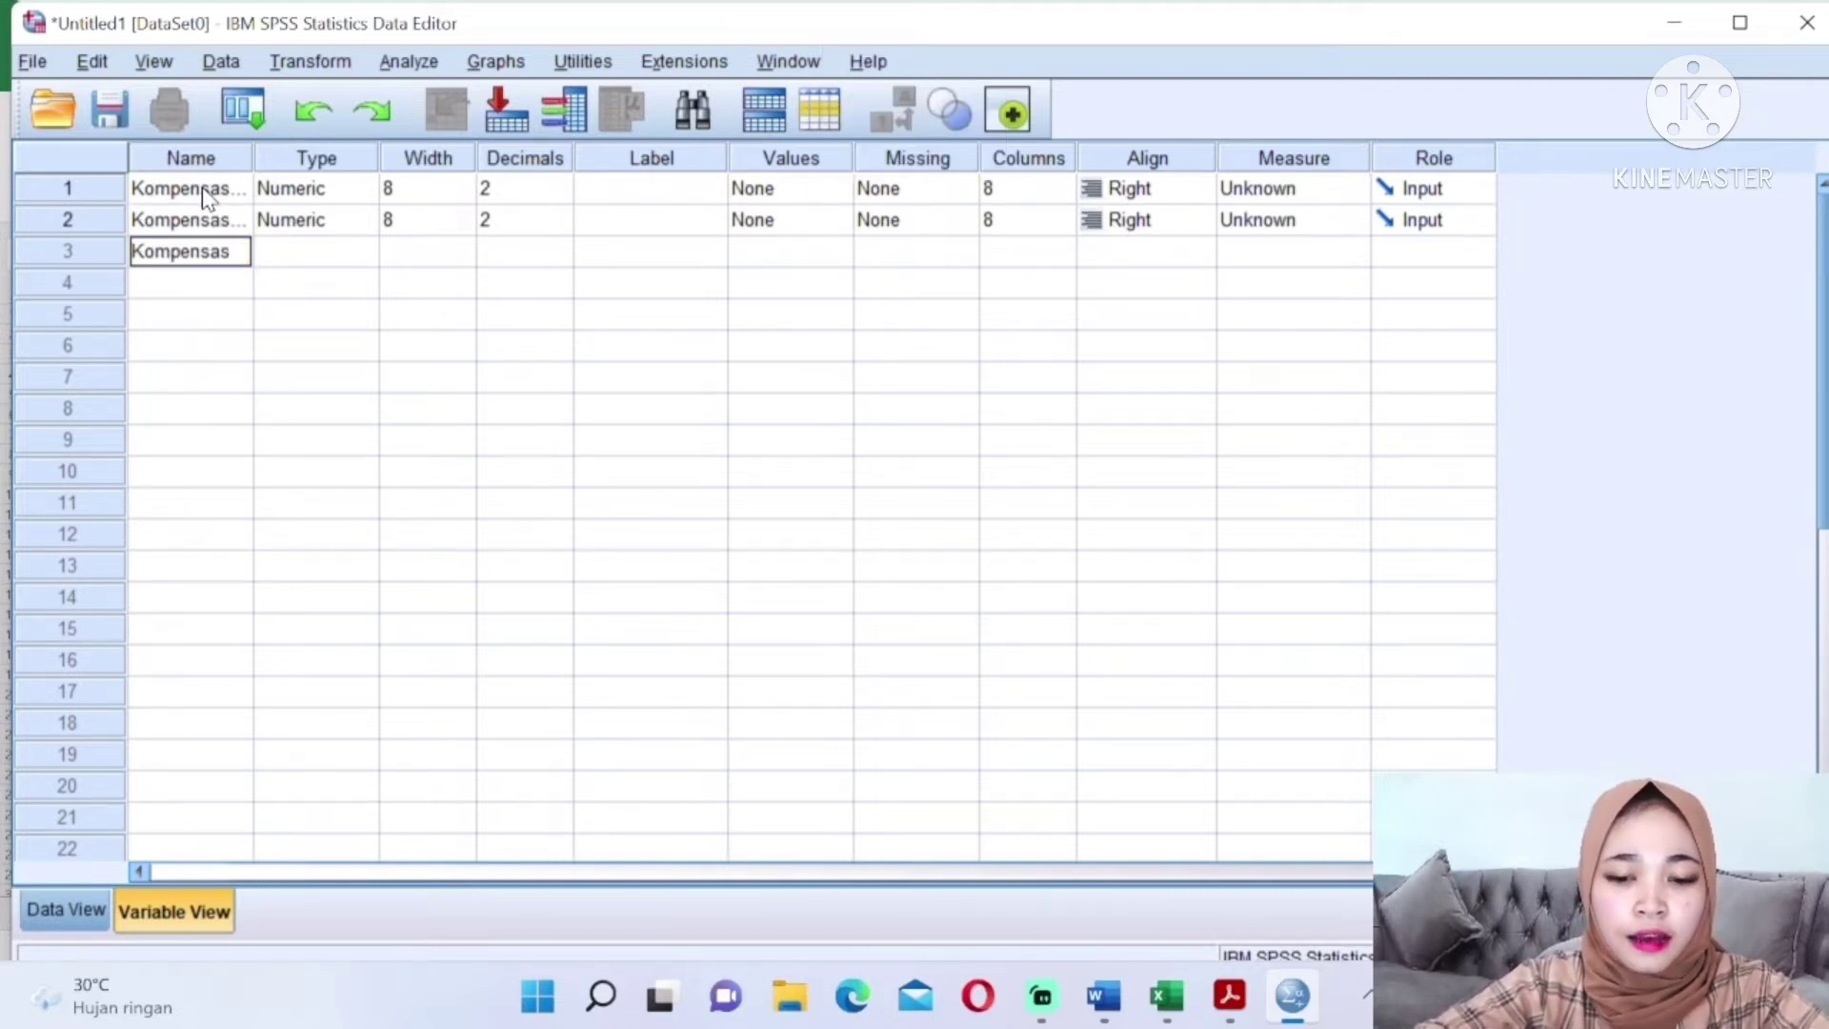
text(i_3)
key(Return)
Add a fourth variable named Kompensasi_4 to the variable list
key(Caps_Lock)
text(K)
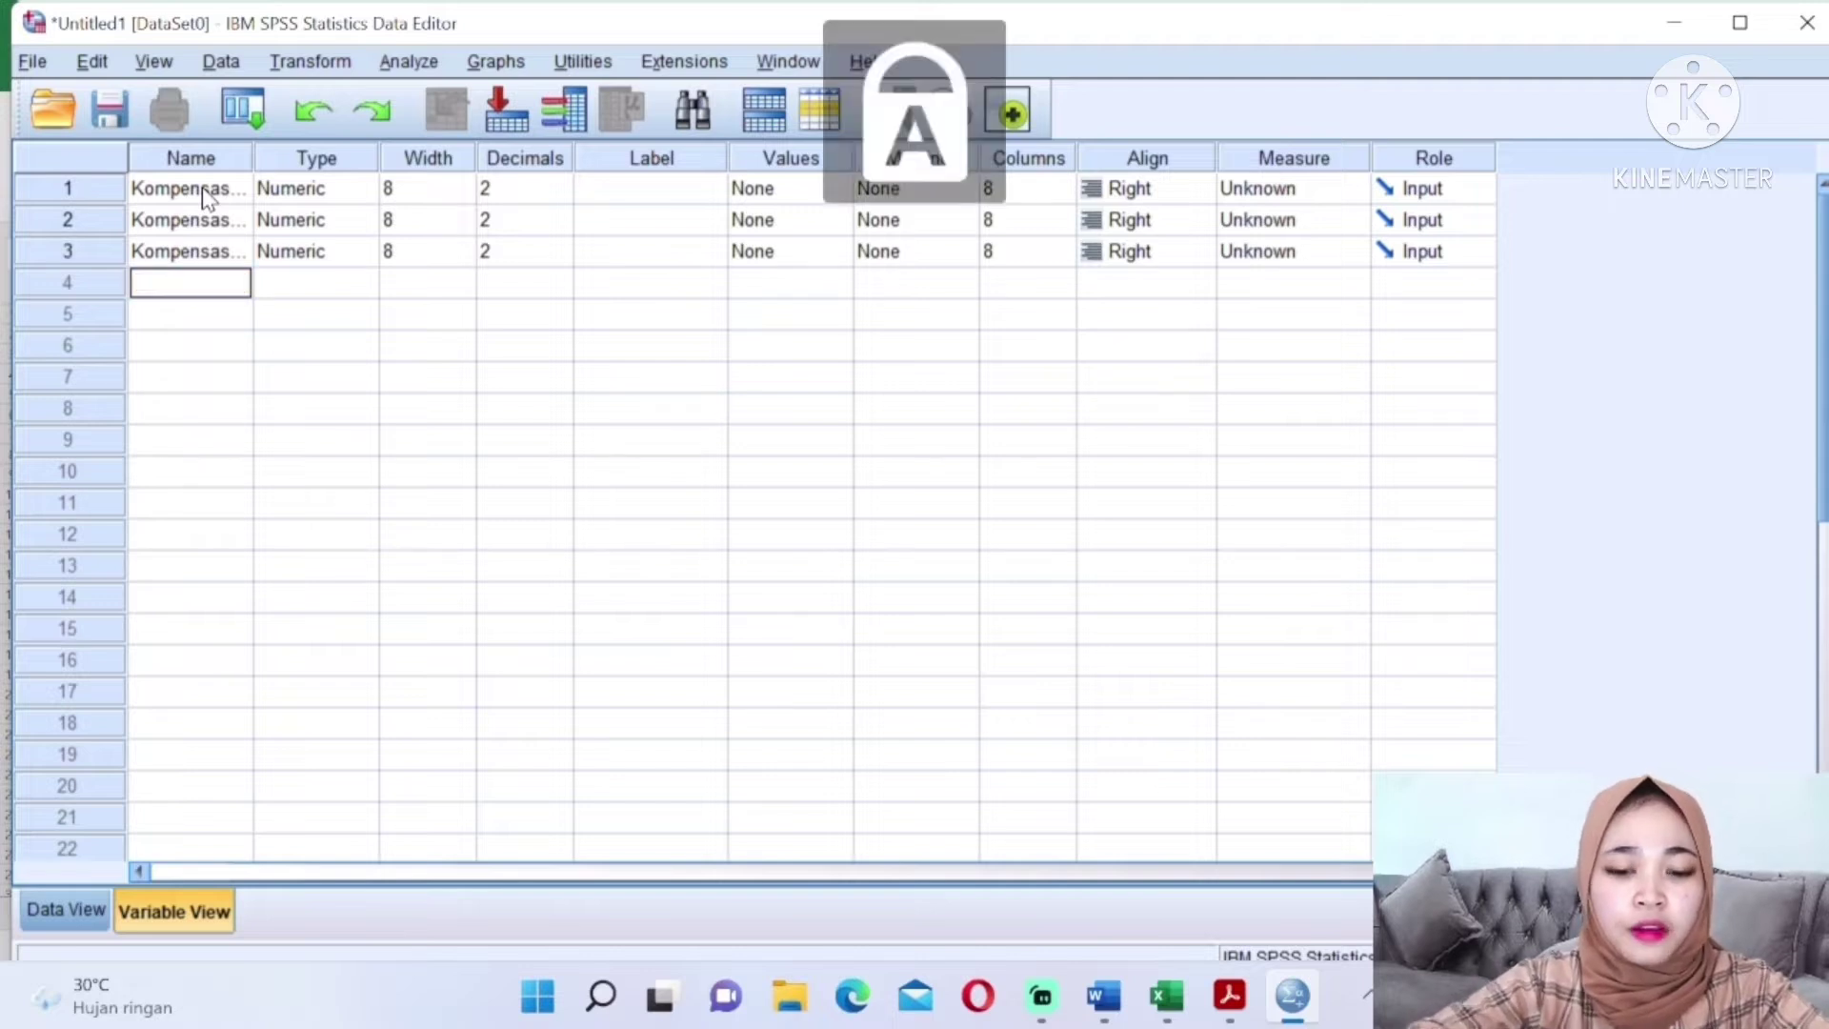
key(Caps_Lock)
text(ompensasi)
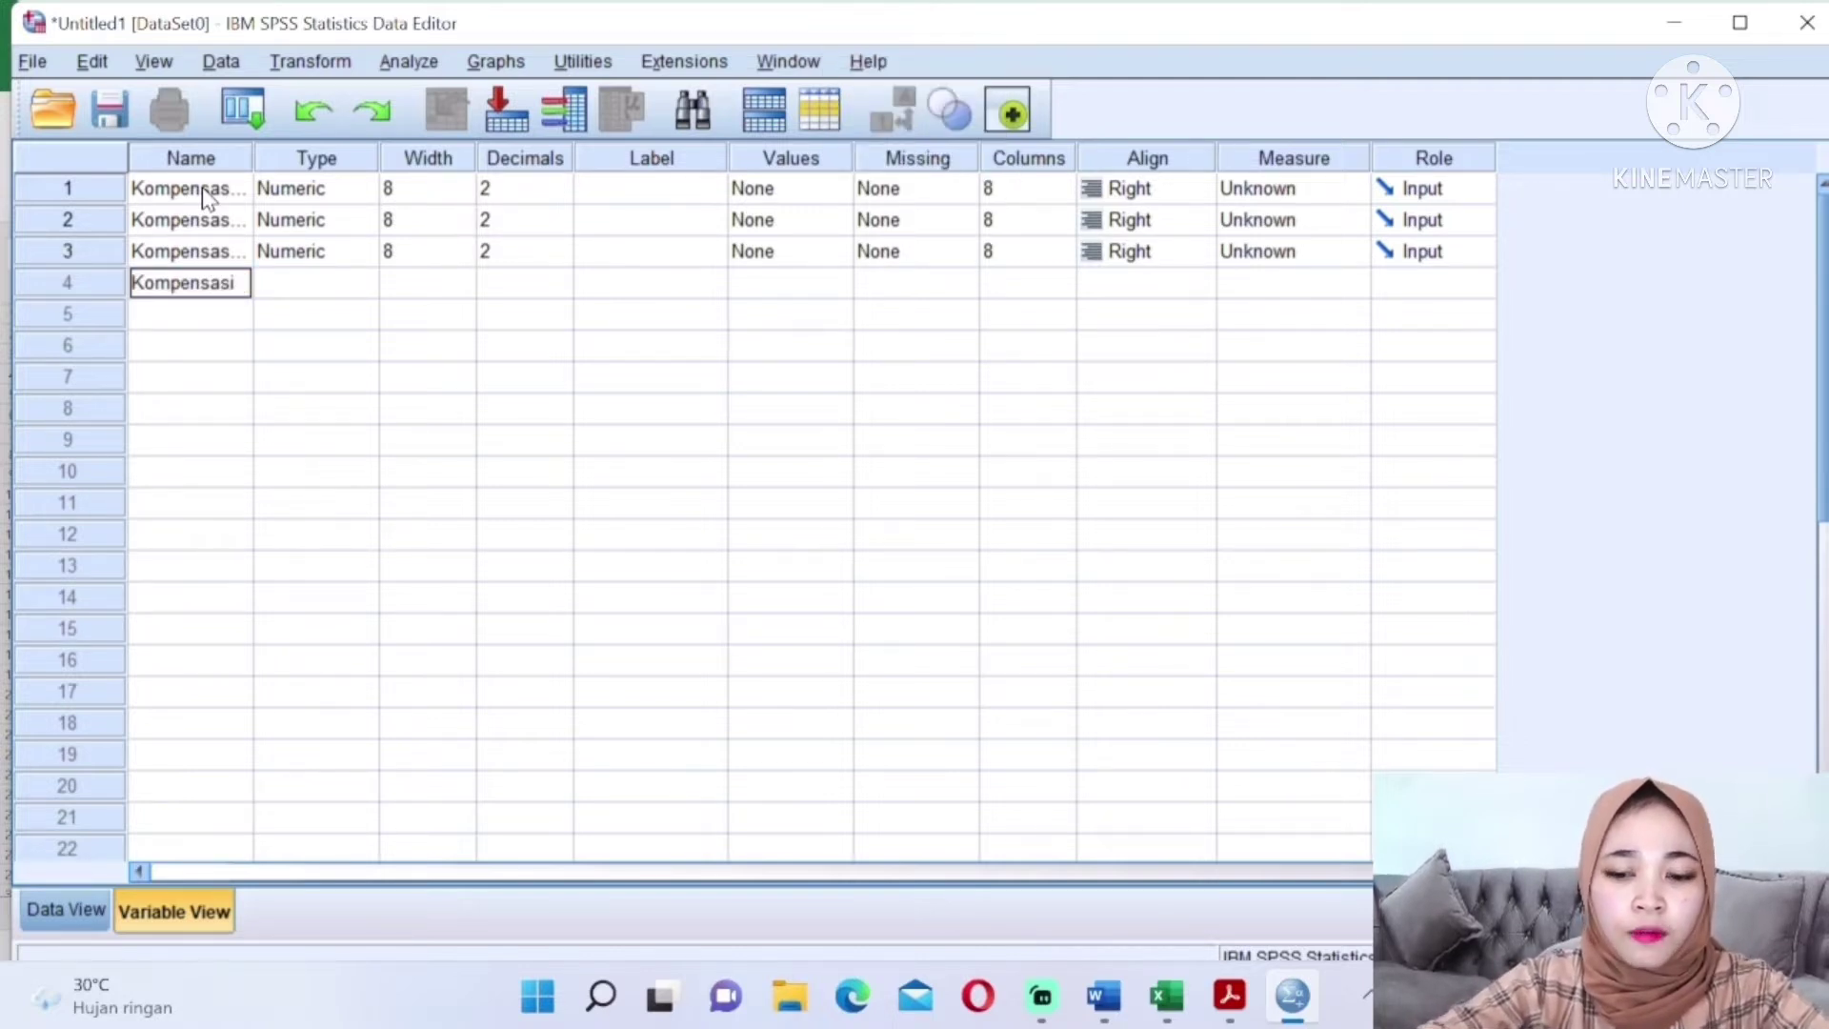
text(_4)
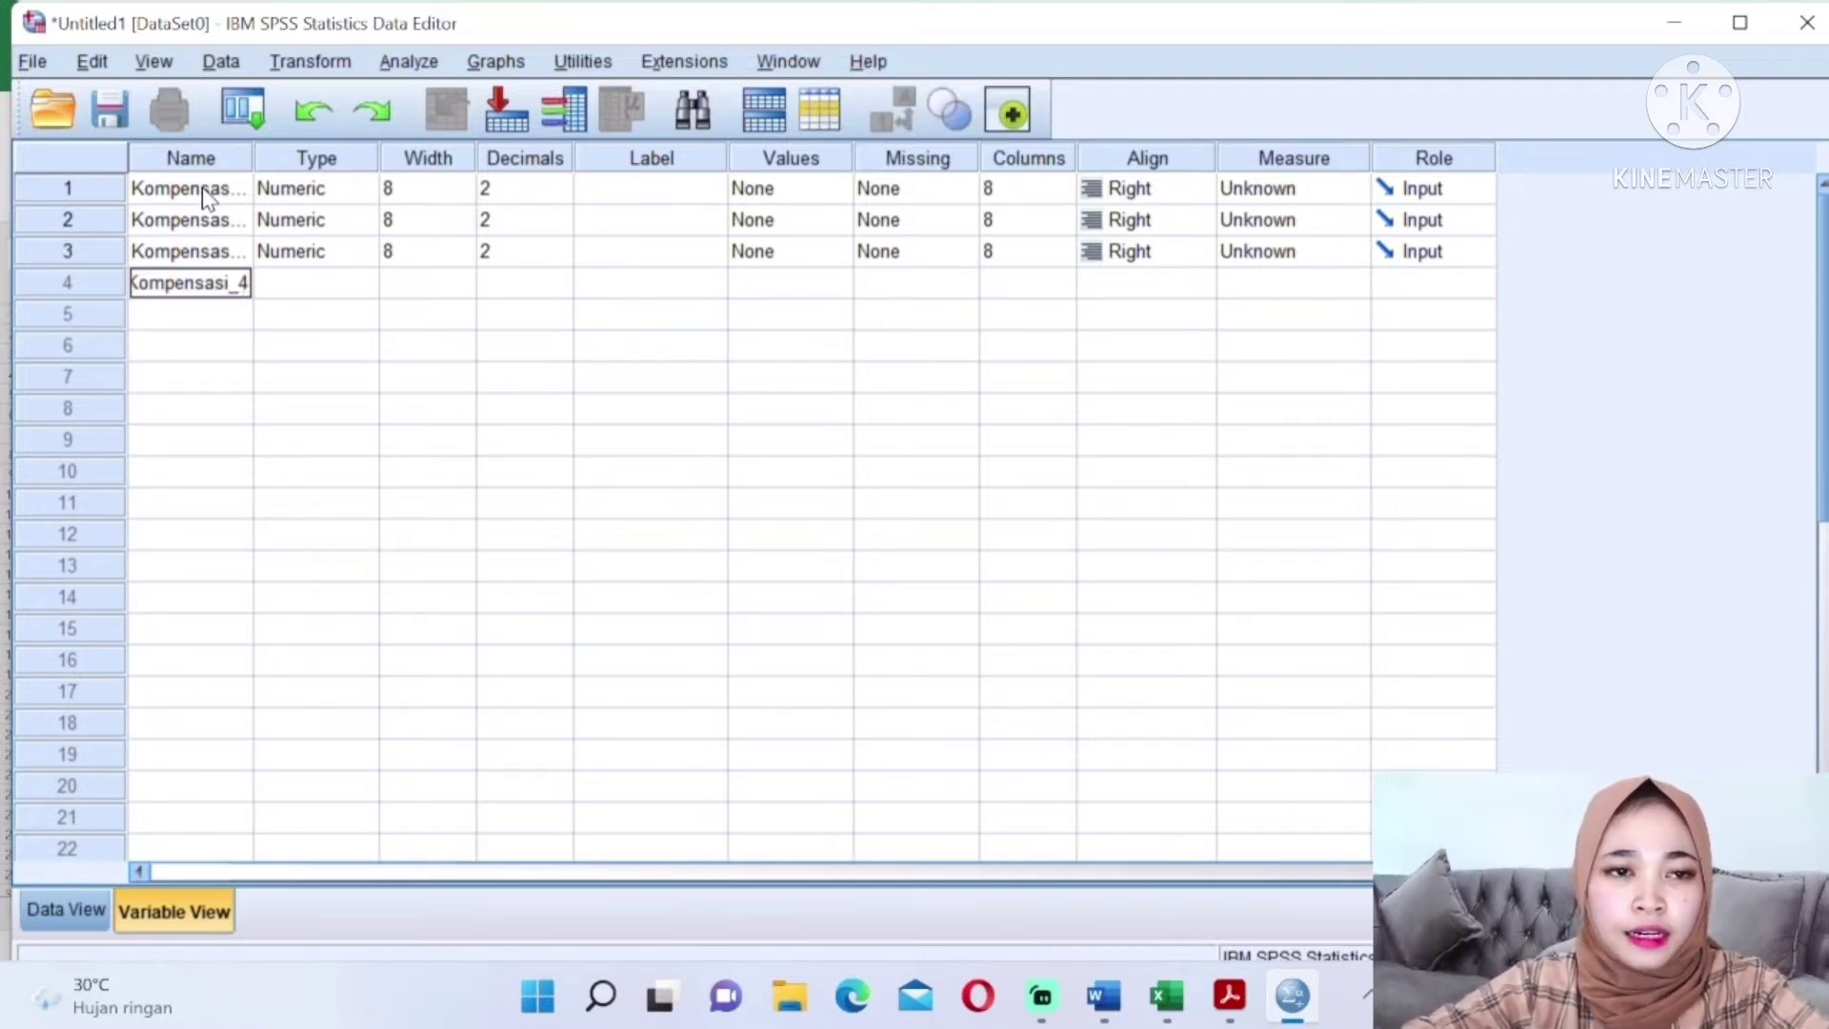
key(Return)
Add a fifth variable named Kompensasi_5 to the variable list
key(Caps_Lock)
text(K)
key(Caps_Lock)
text(ompen)
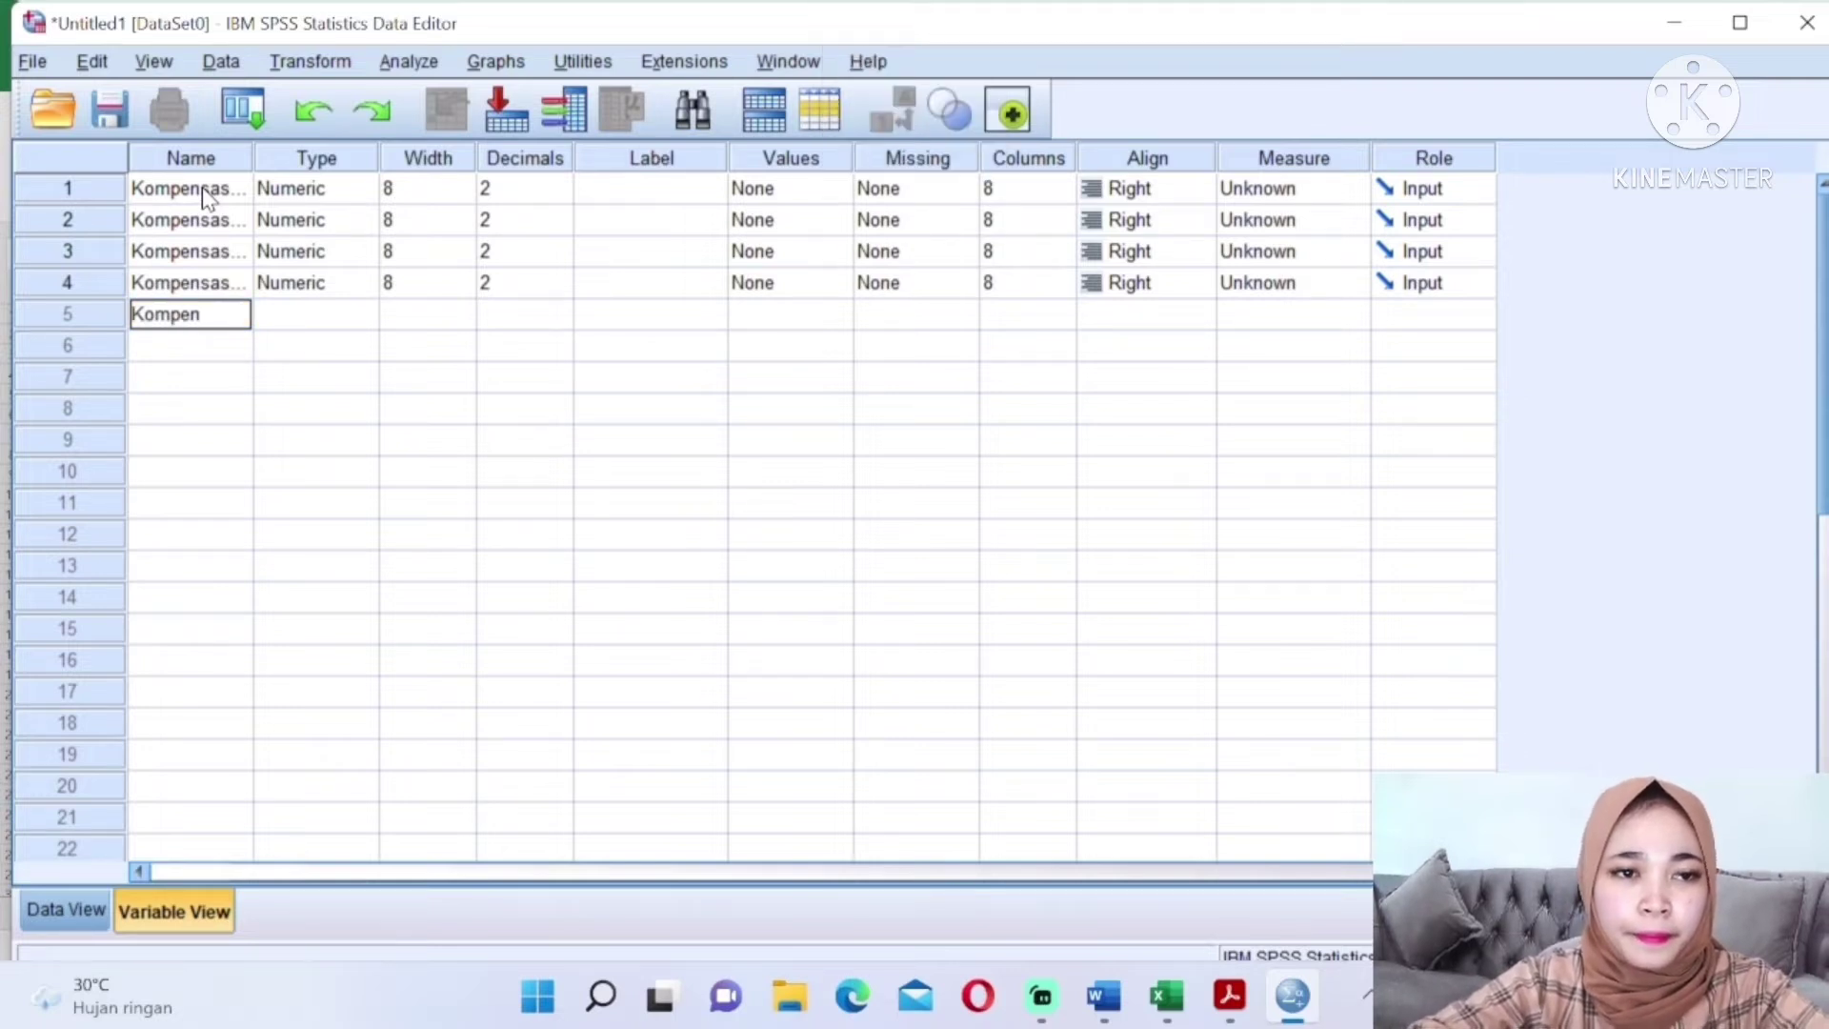
text(sasi_5)
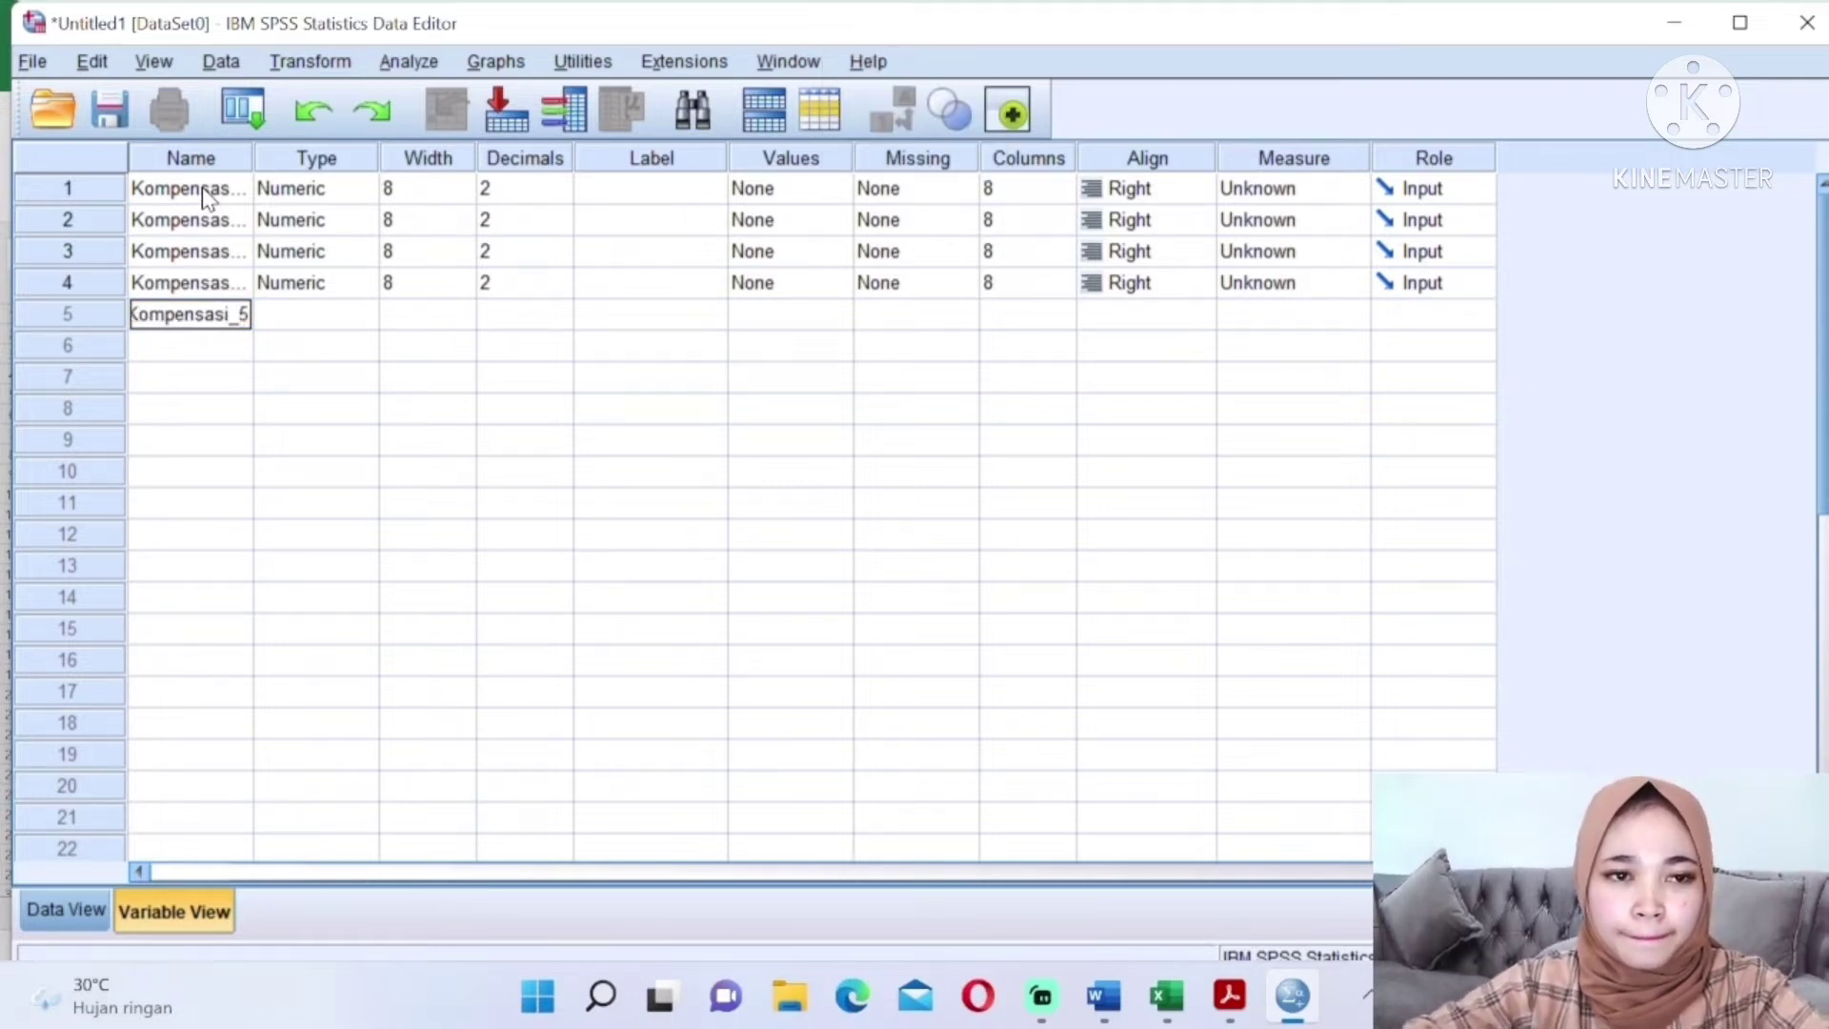
key(Return)
Add a sixth variable named Kompensasi_6 to the variable list
key(Caps_Lock)
text(K)
key(Caps_Lock)
text(ompensa)
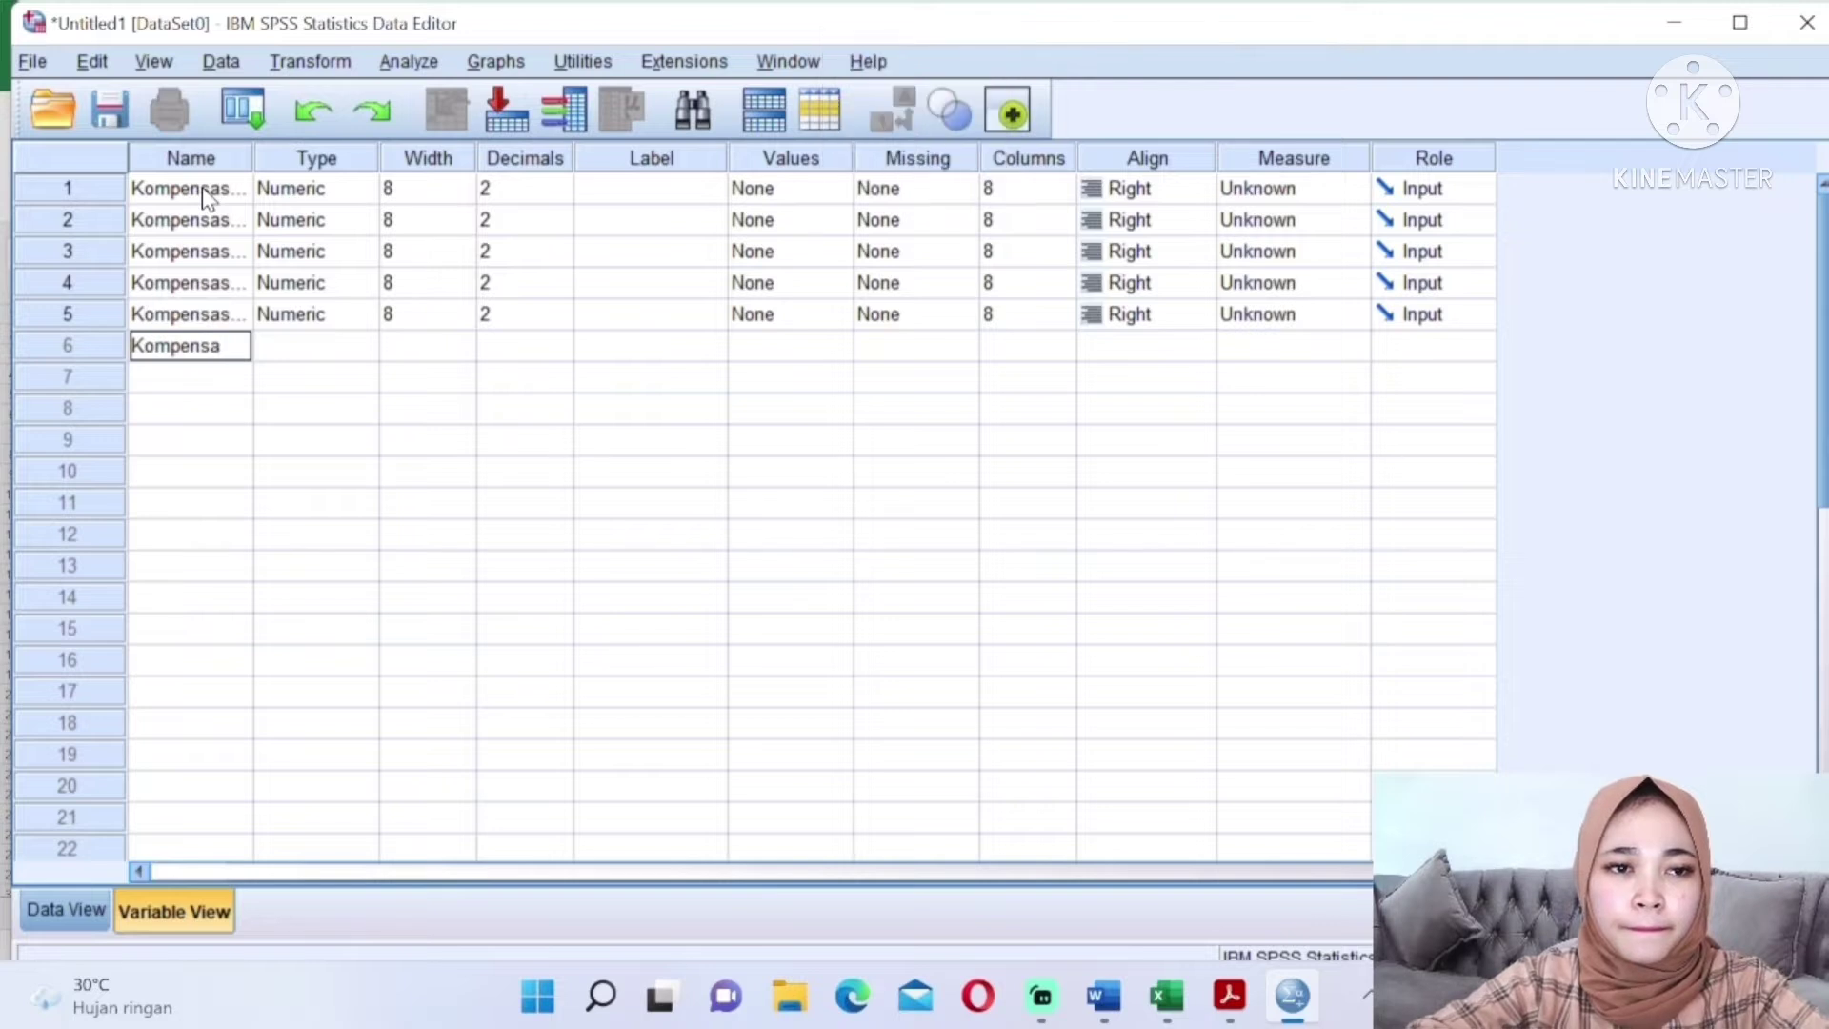
text(si_)
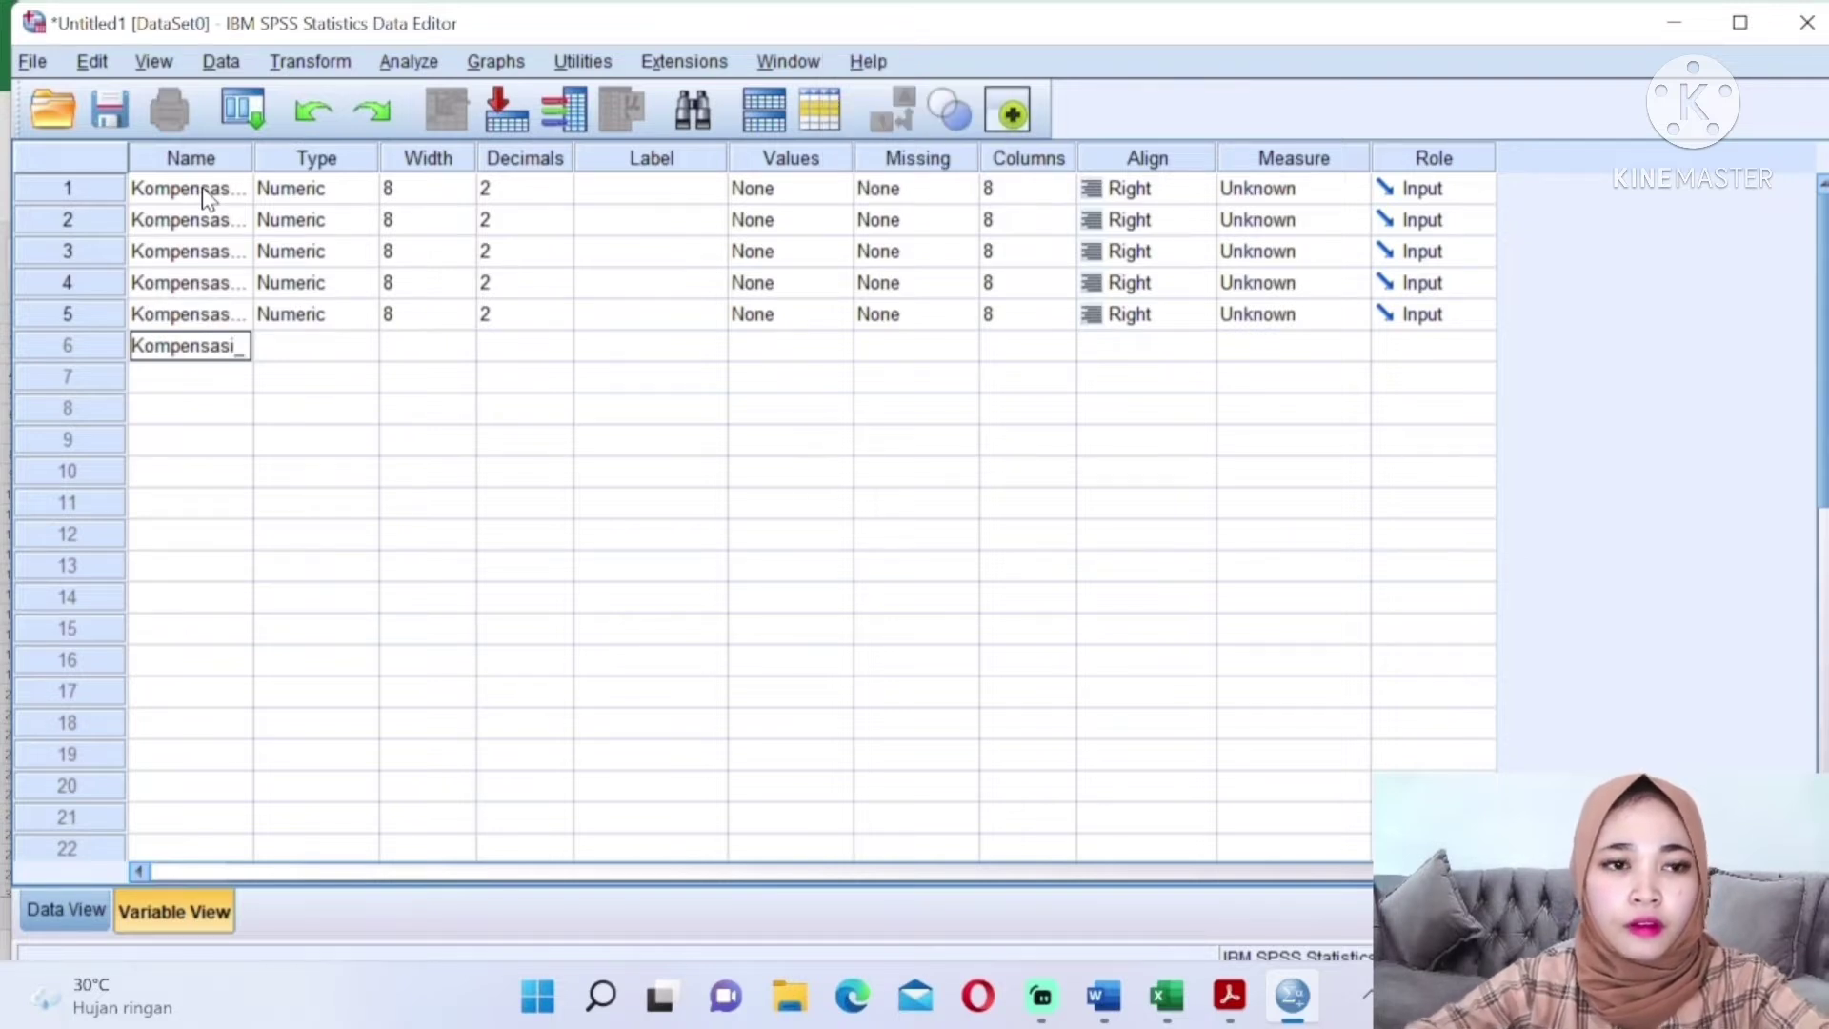
text(6)
key(Return)
Add a seventh variable named Total for the sum of the questionnaire answers
key(Caps_Lock)
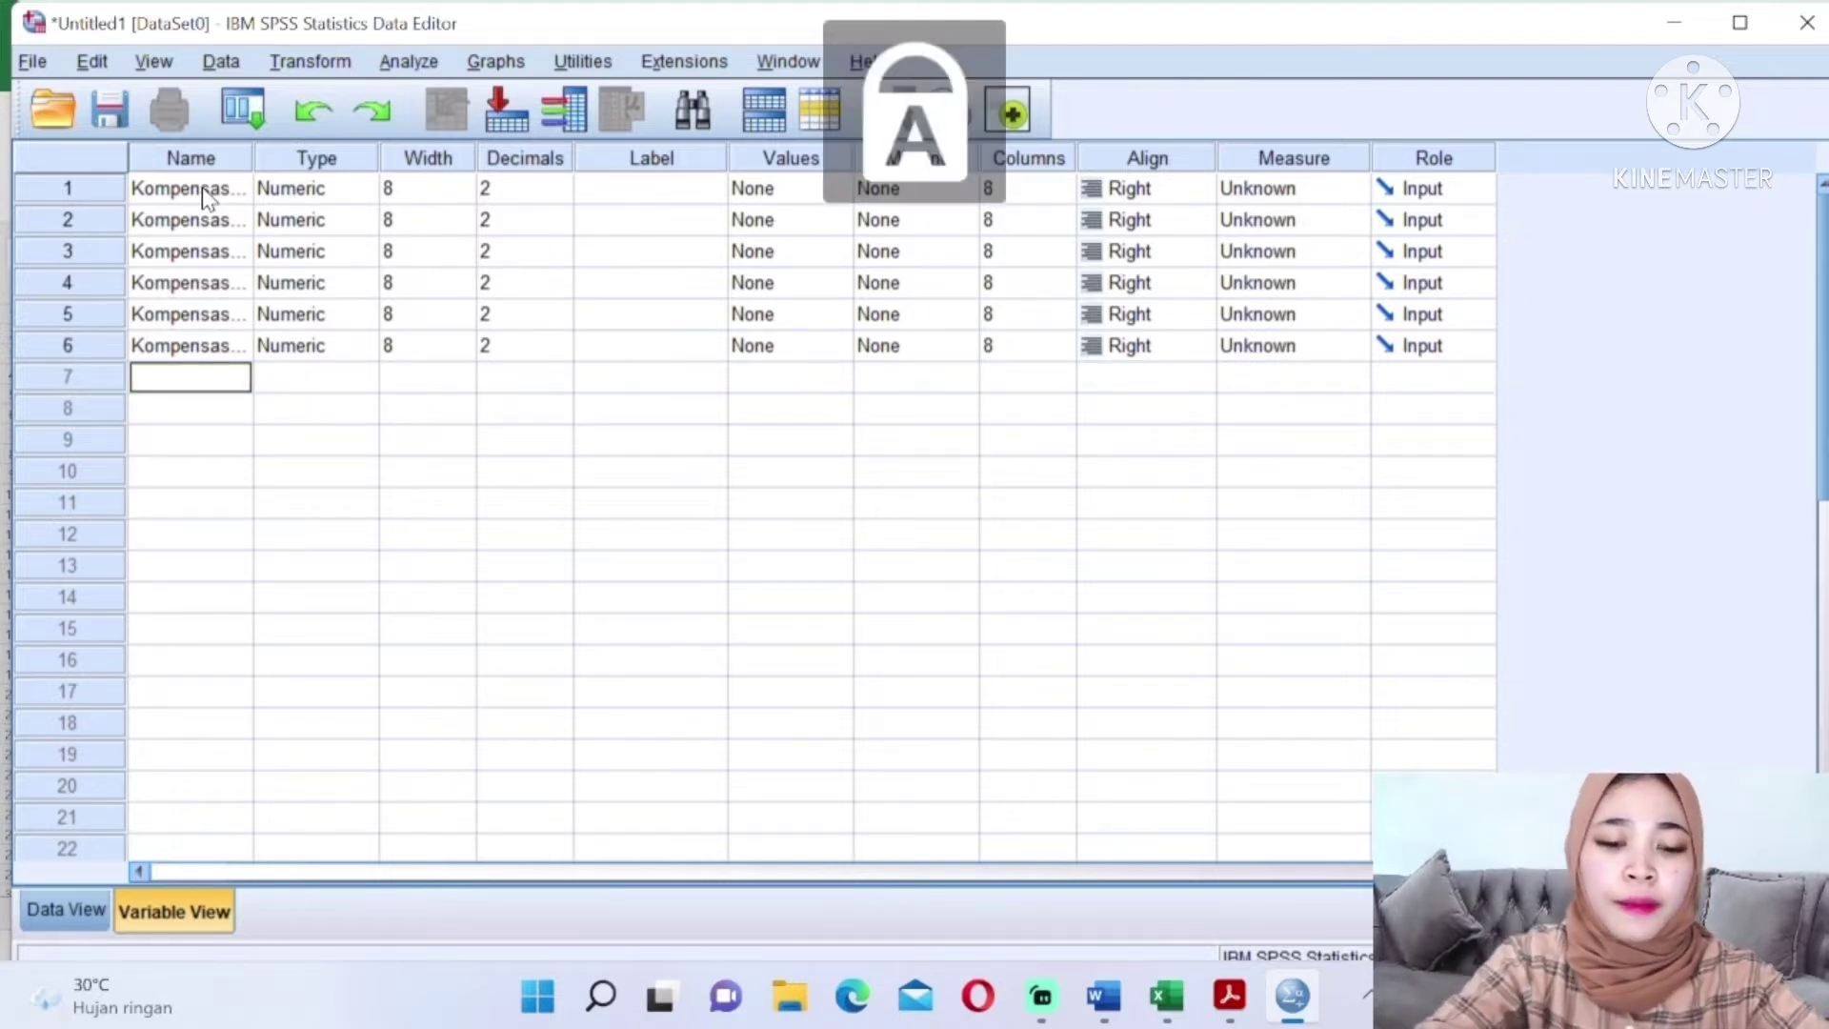
text(T)
key(Caps_Lock)
text(otal)
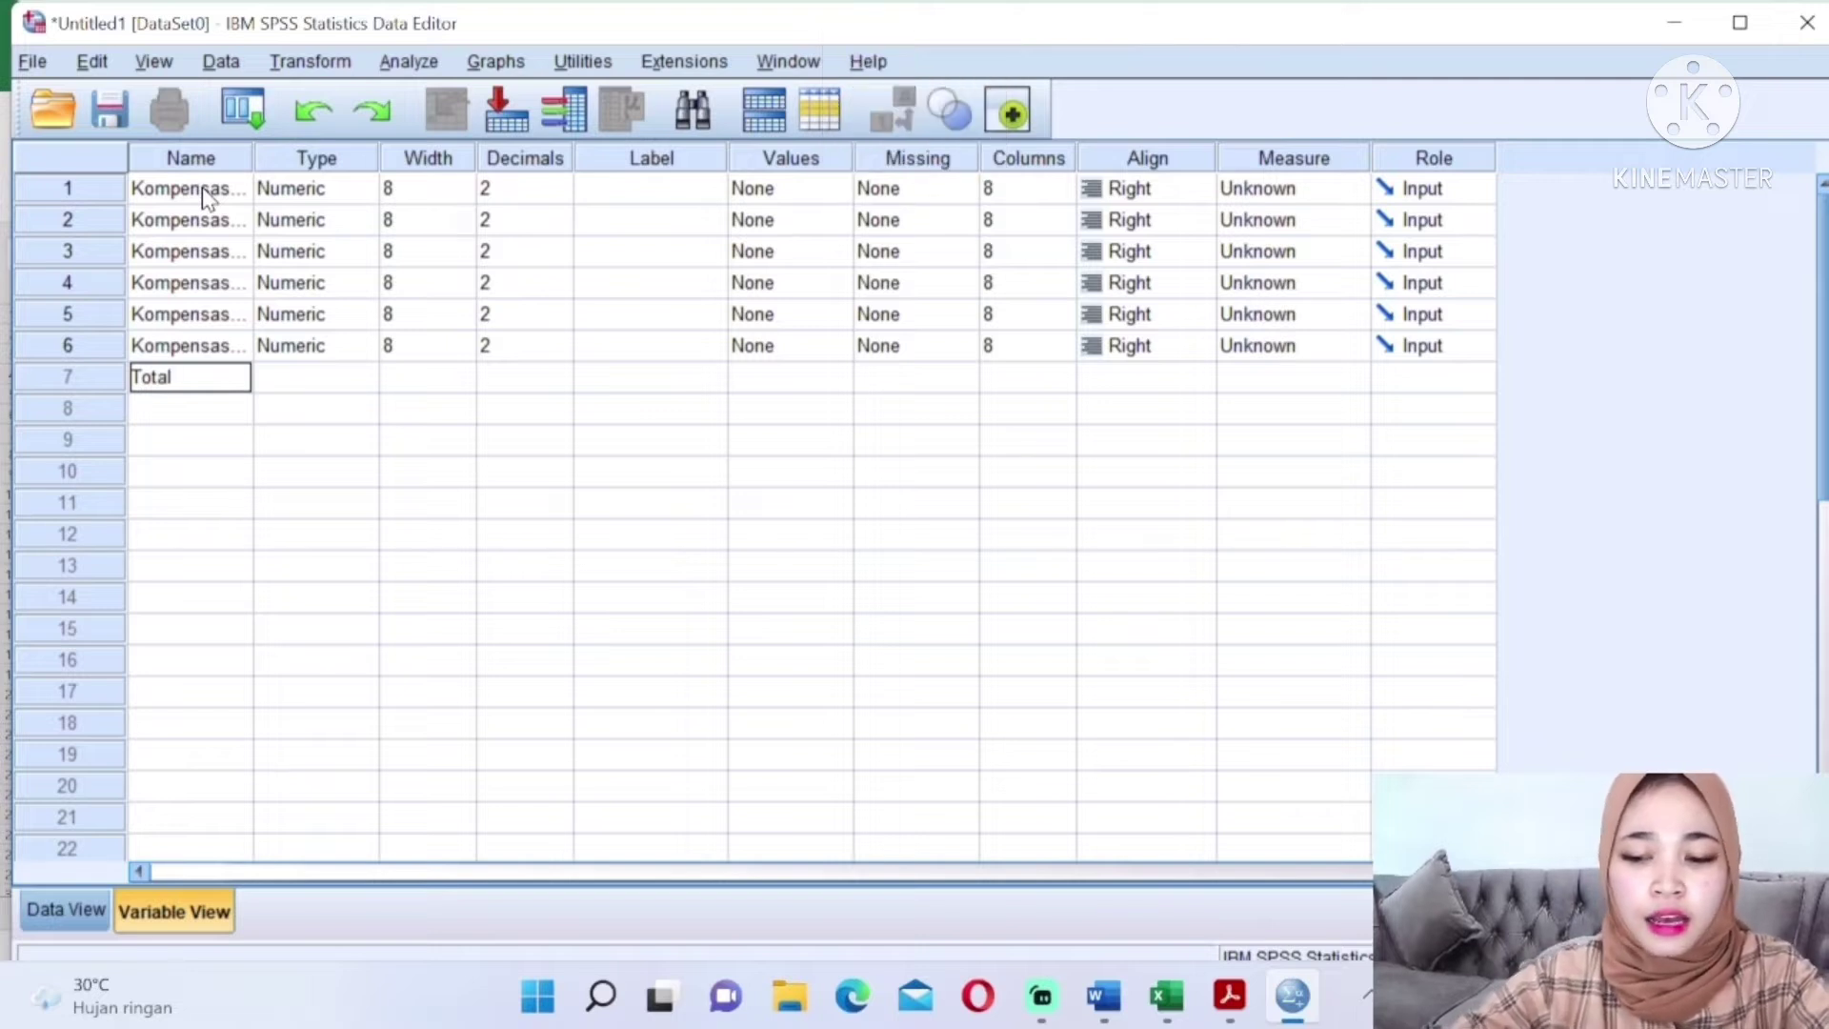
key(Return)
click(522, 657)
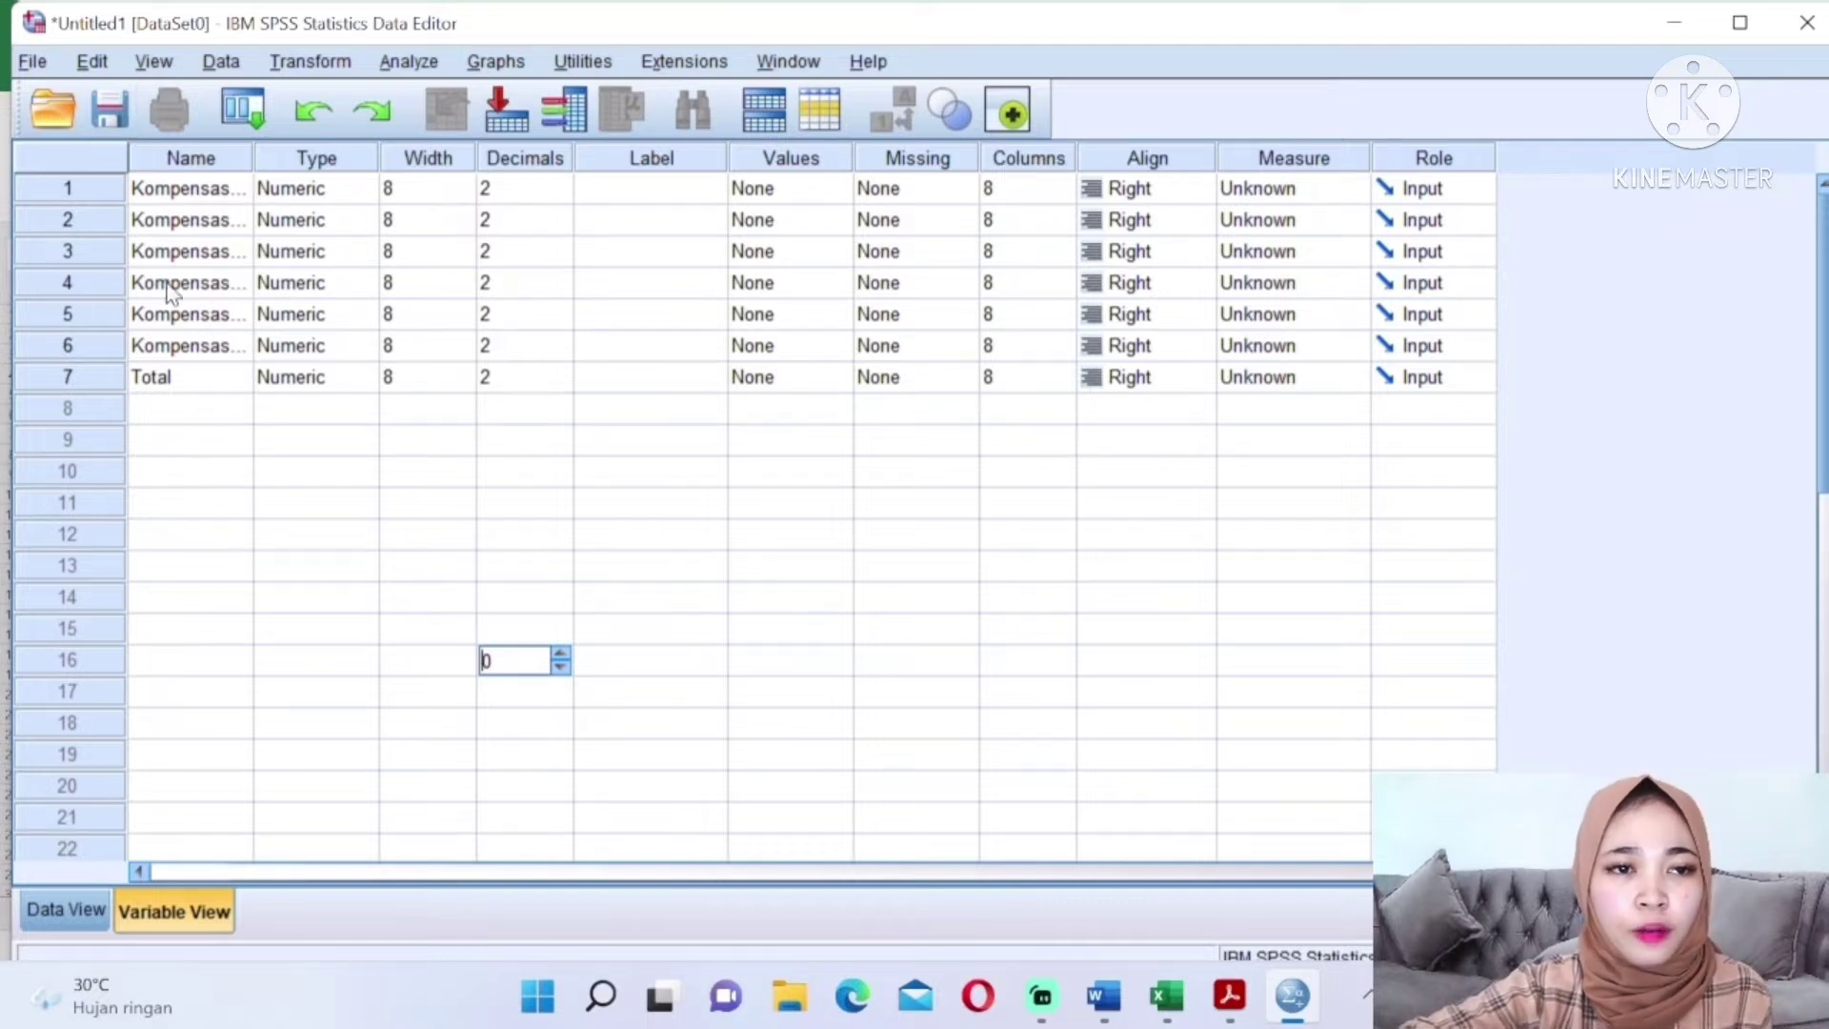
Show the data view and widen the Kompensasi_1 to Kompensasi_6 columns until each name fits on one line
click(67, 914)
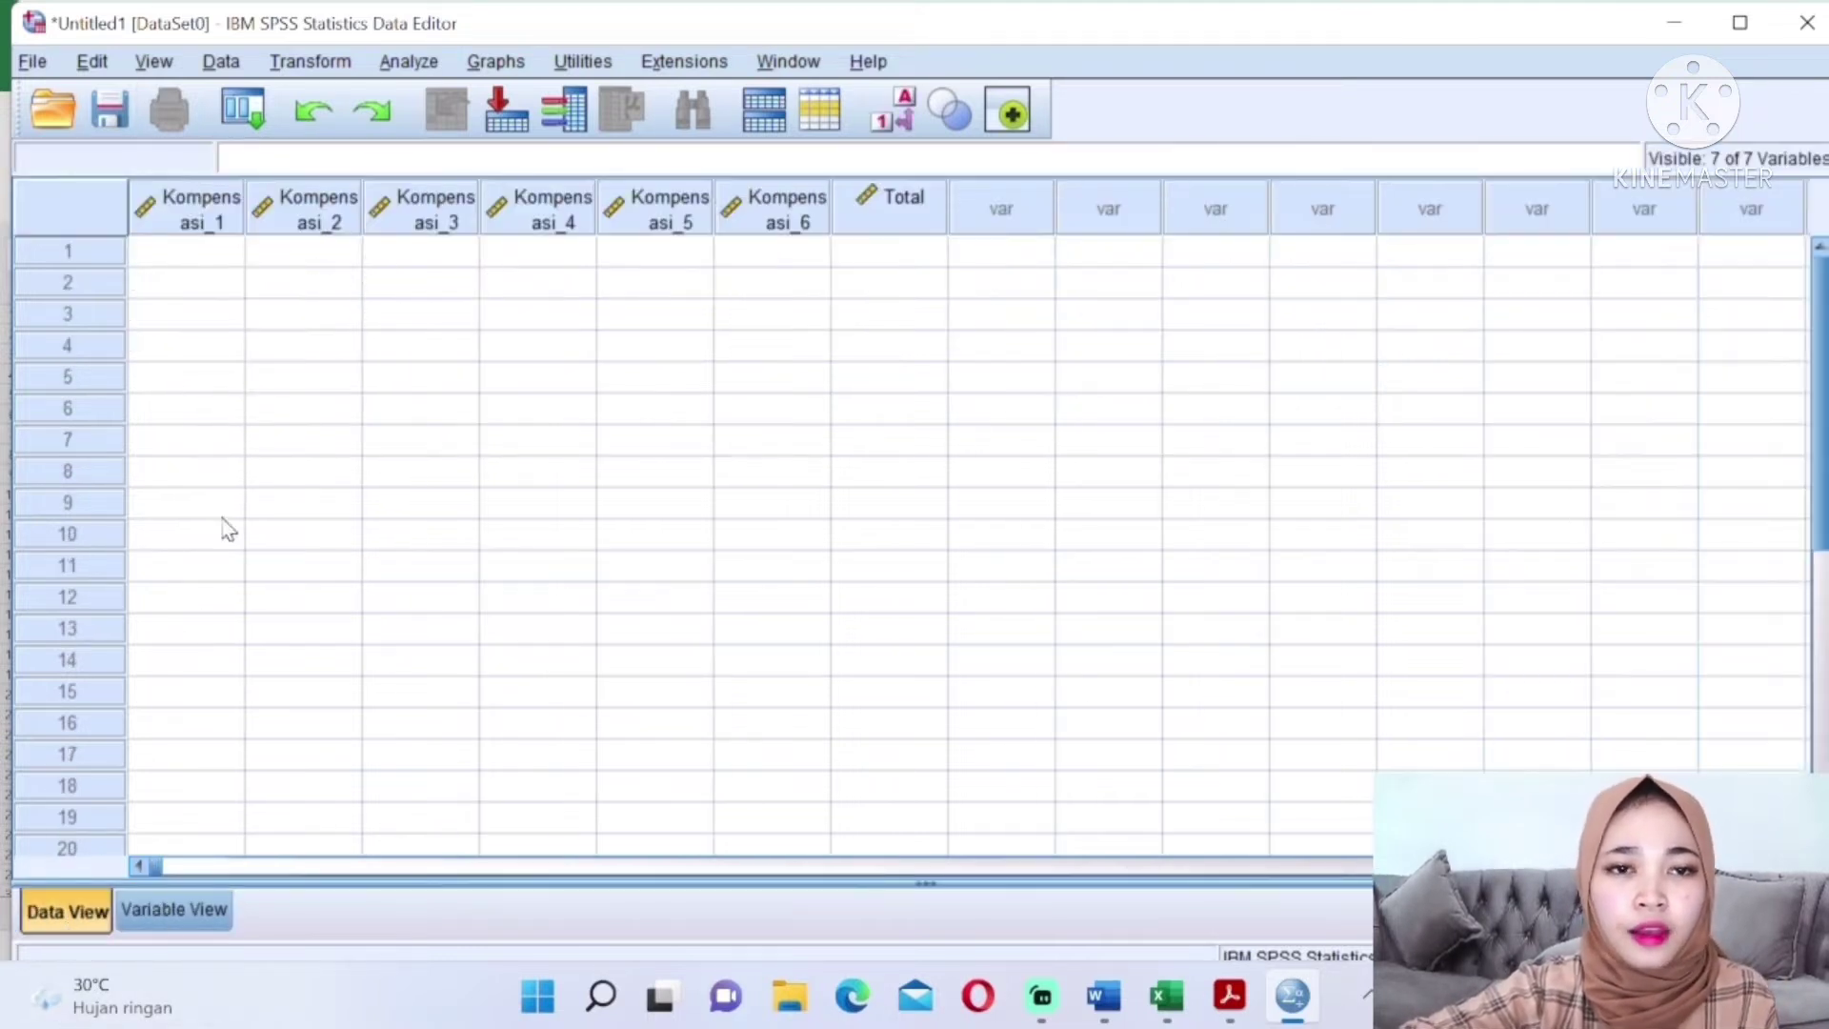
drag(244, 194, 283, 193)
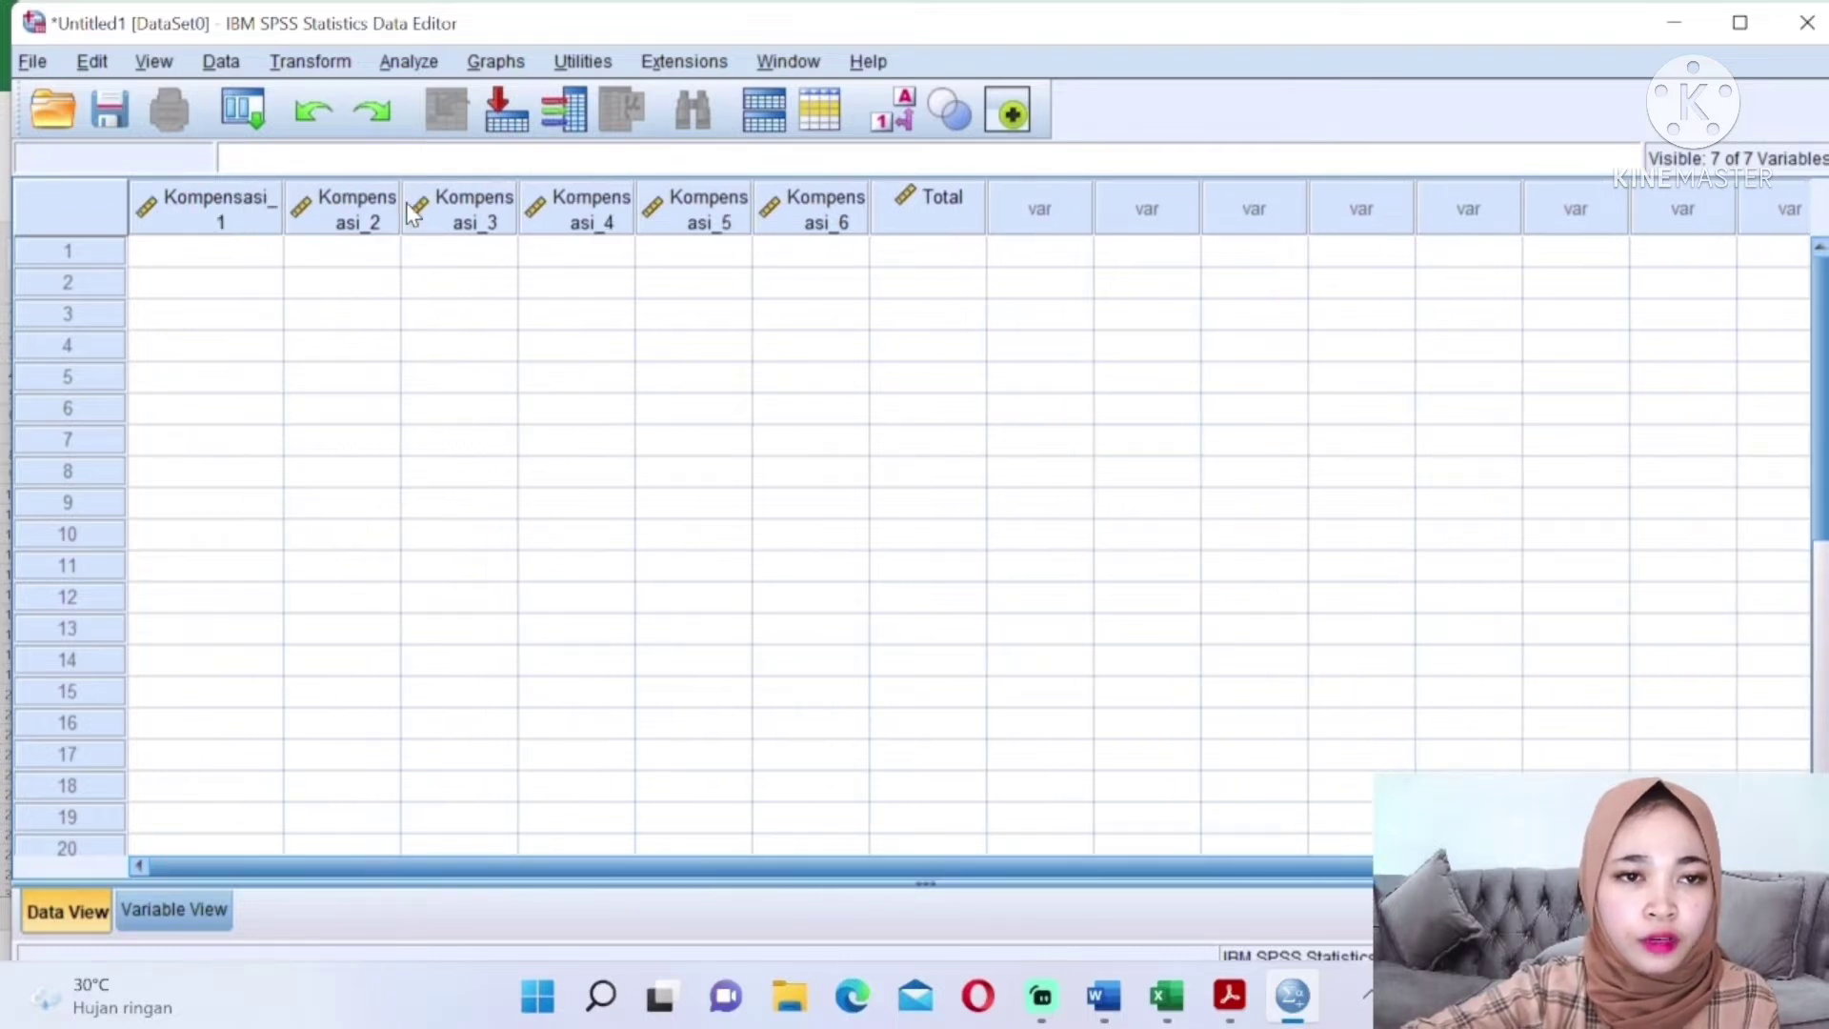
drag(283, 204, 296, 205)
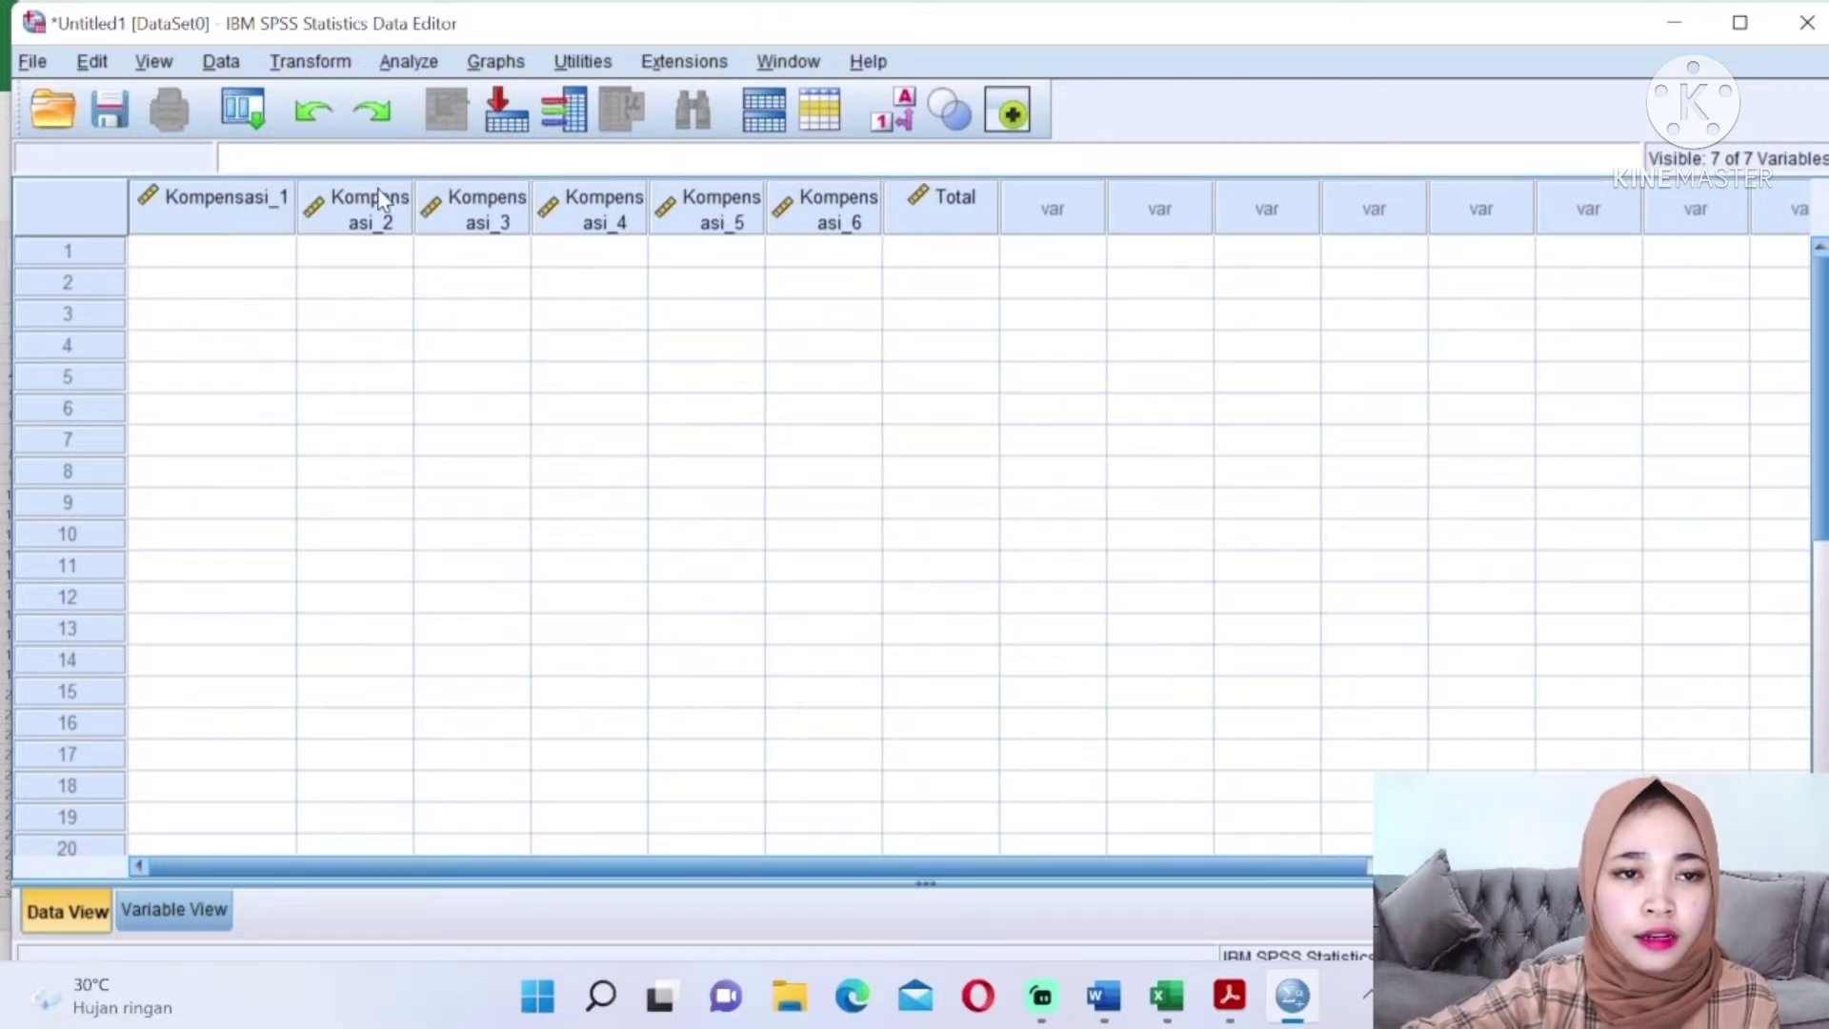
drag(412, 196, 465, 195)
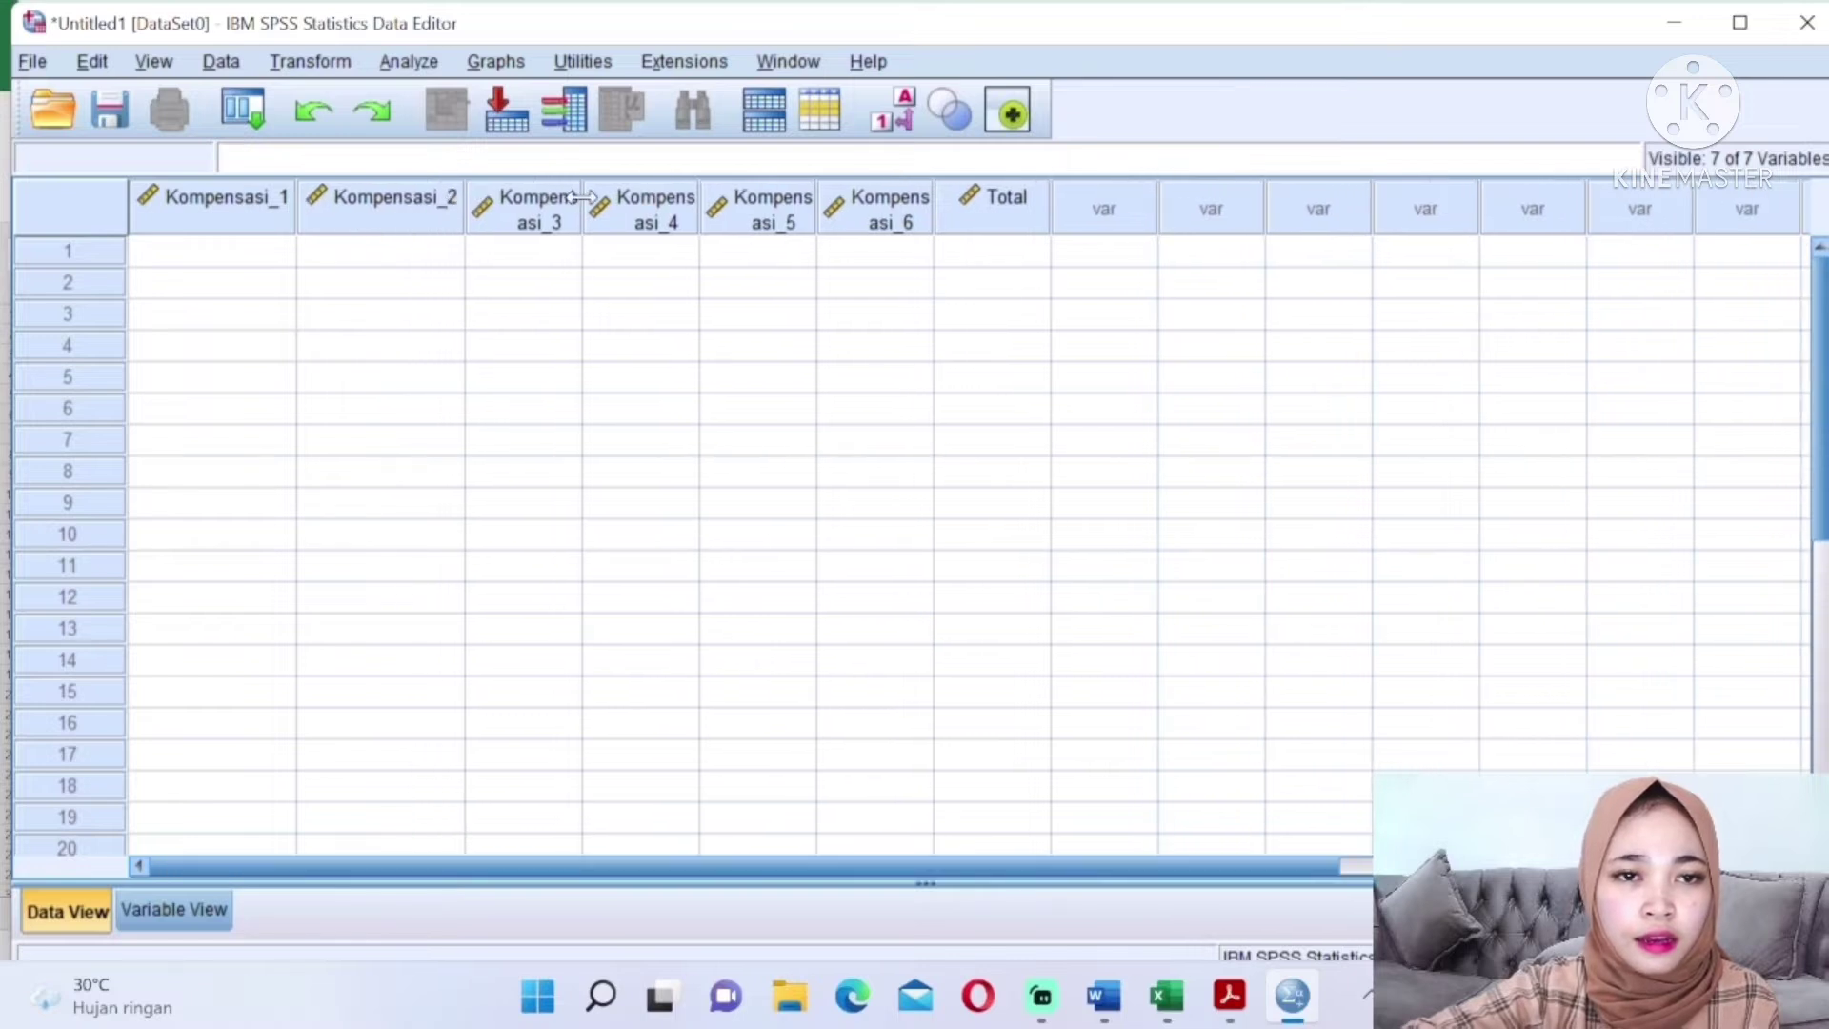
drag(592, 195, 634, 197)
drag(752, 197, 802, 197)
drag(919, 198, 958, 197)
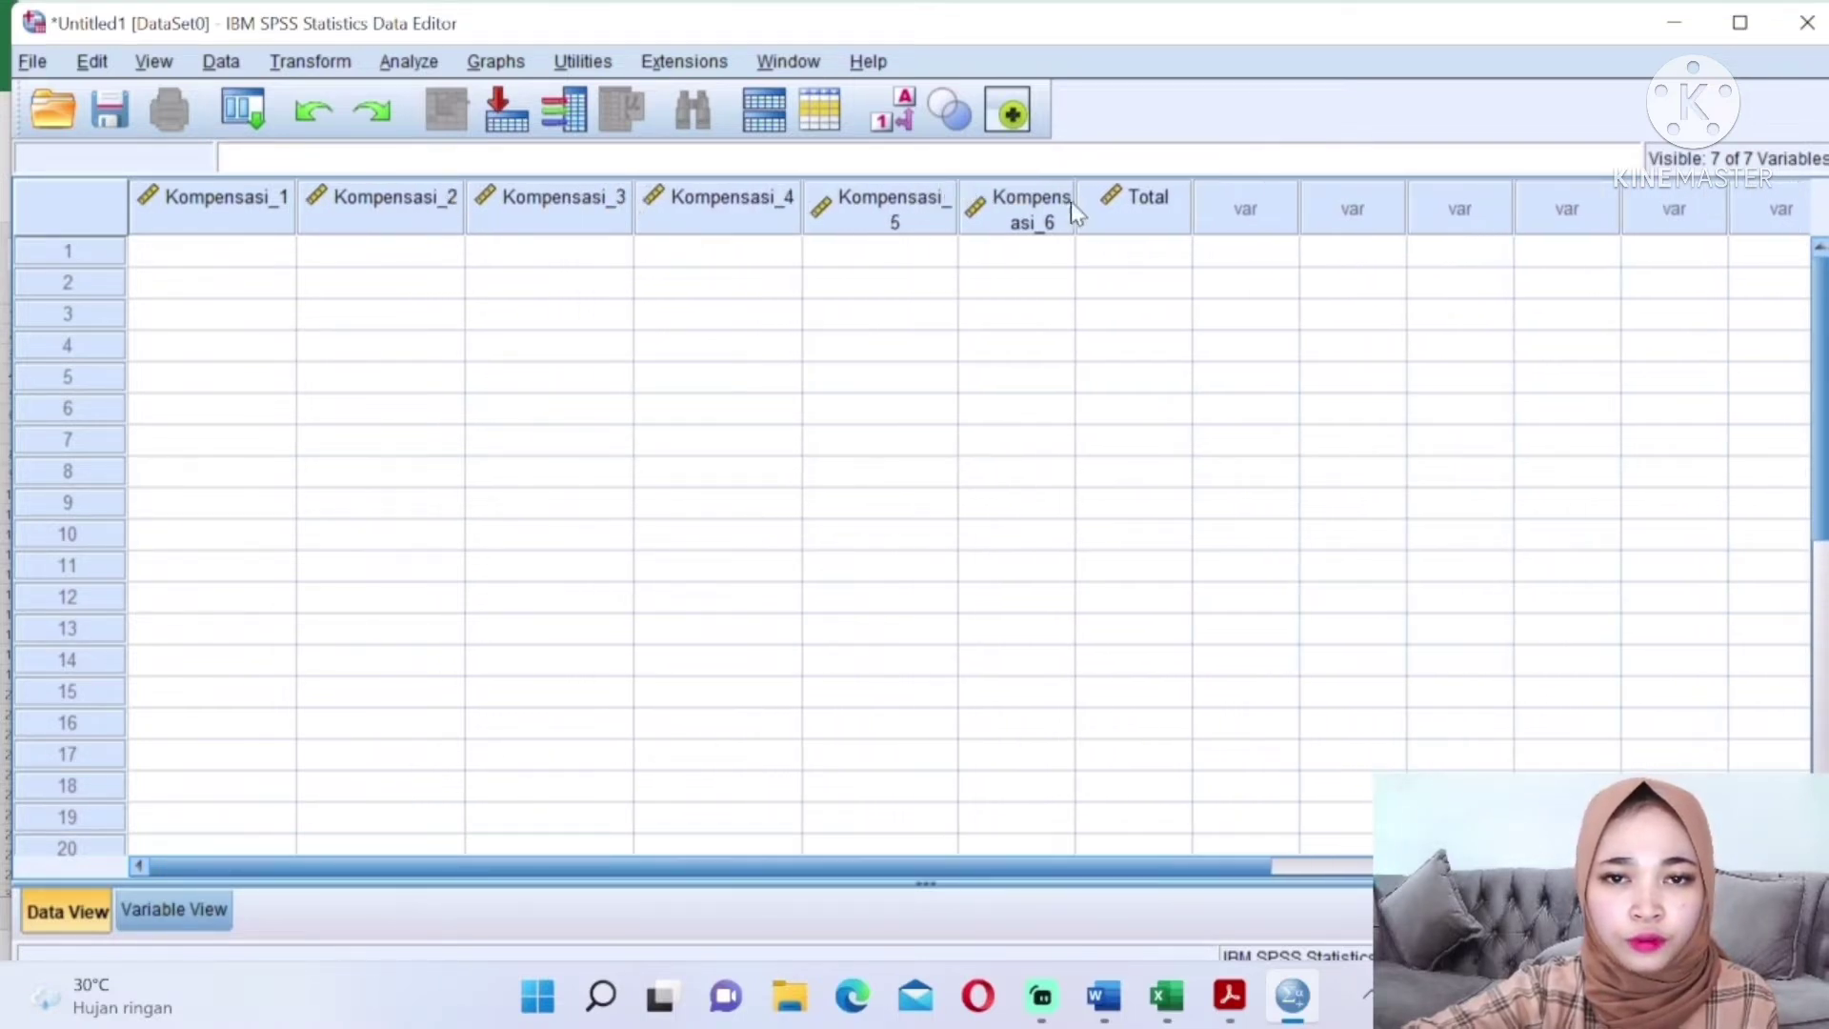
drag(1072, 202, 1113, 202)
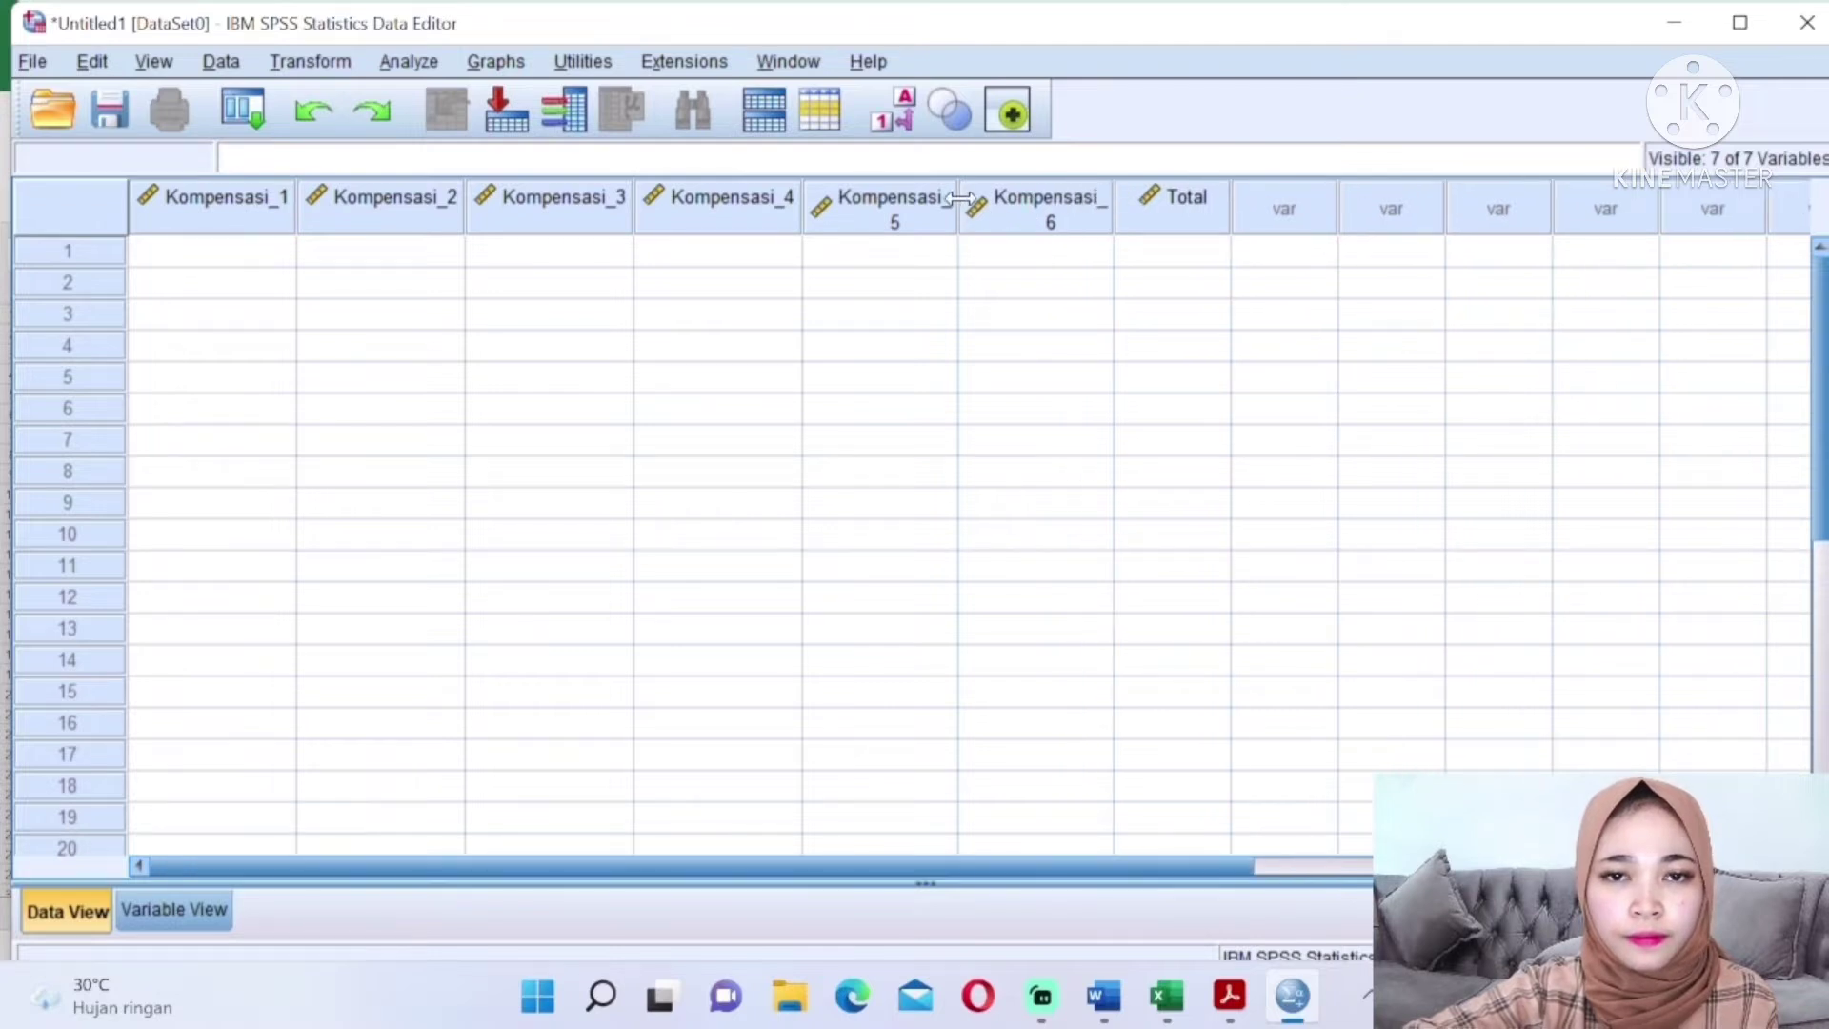
drag(960, 200, 972, 200)
drag(1124, 229, 1142, 230)
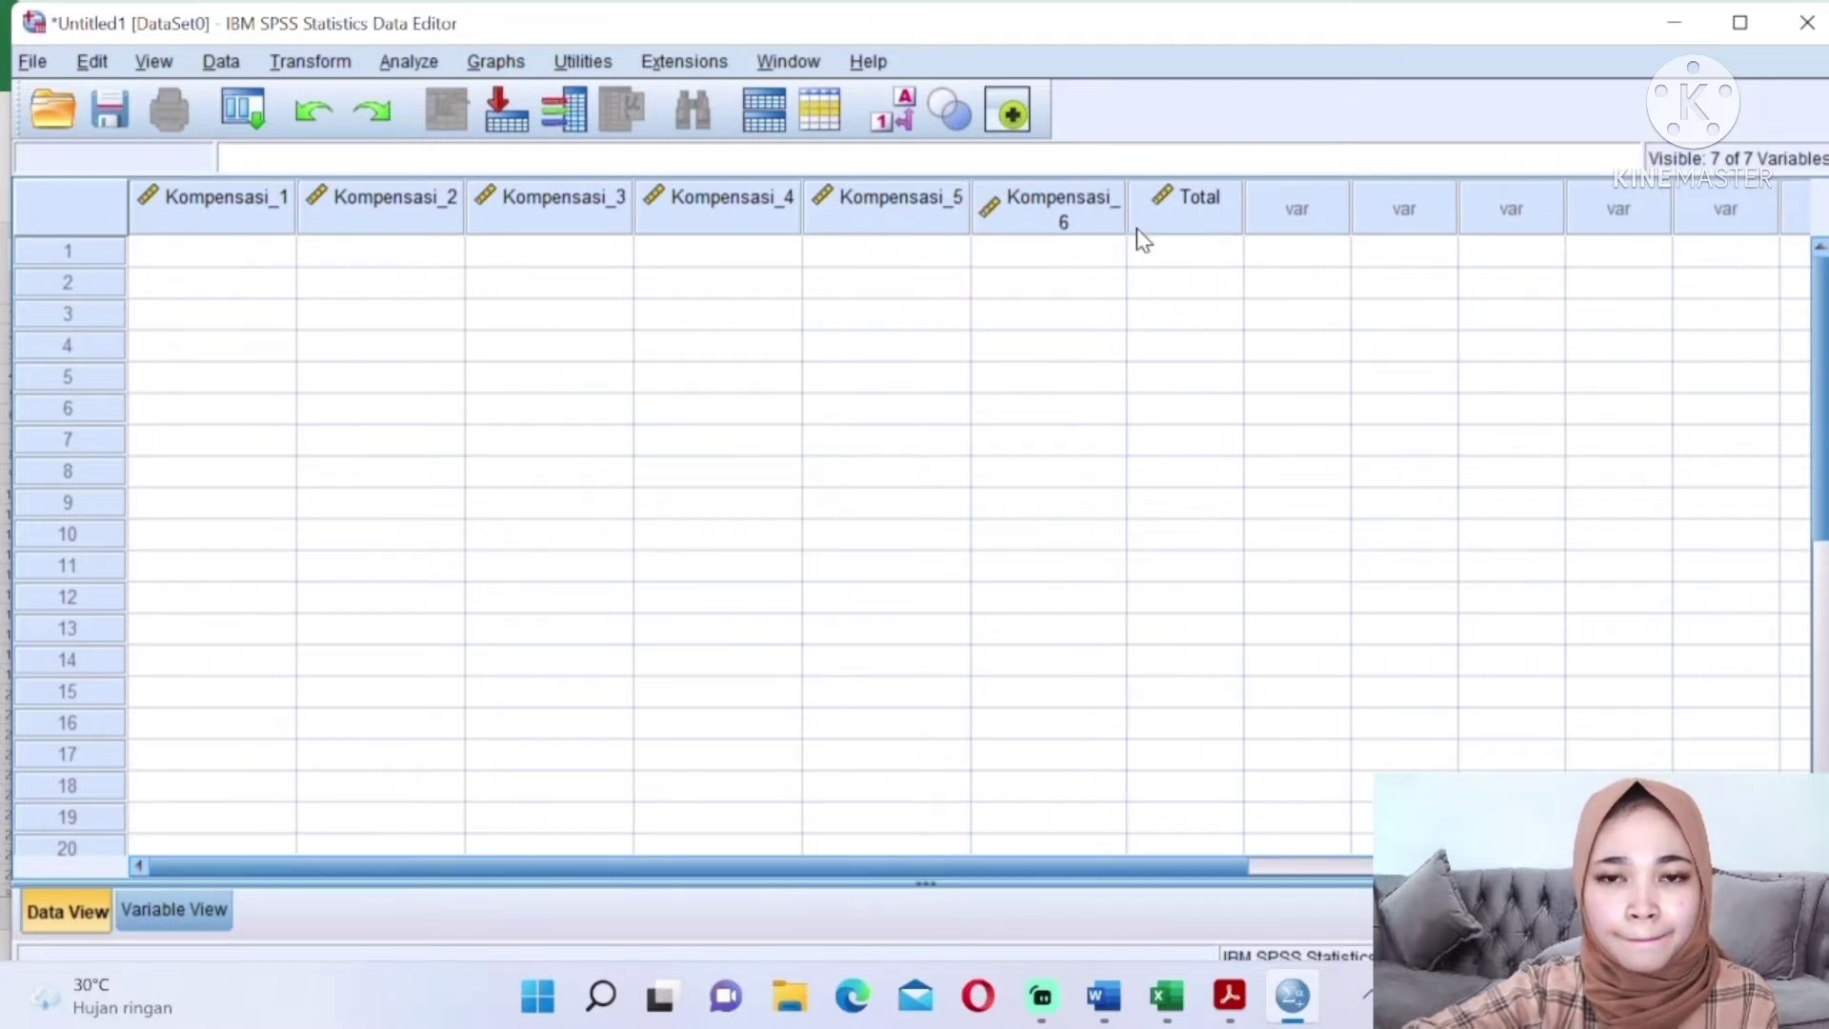
click(688, 450)
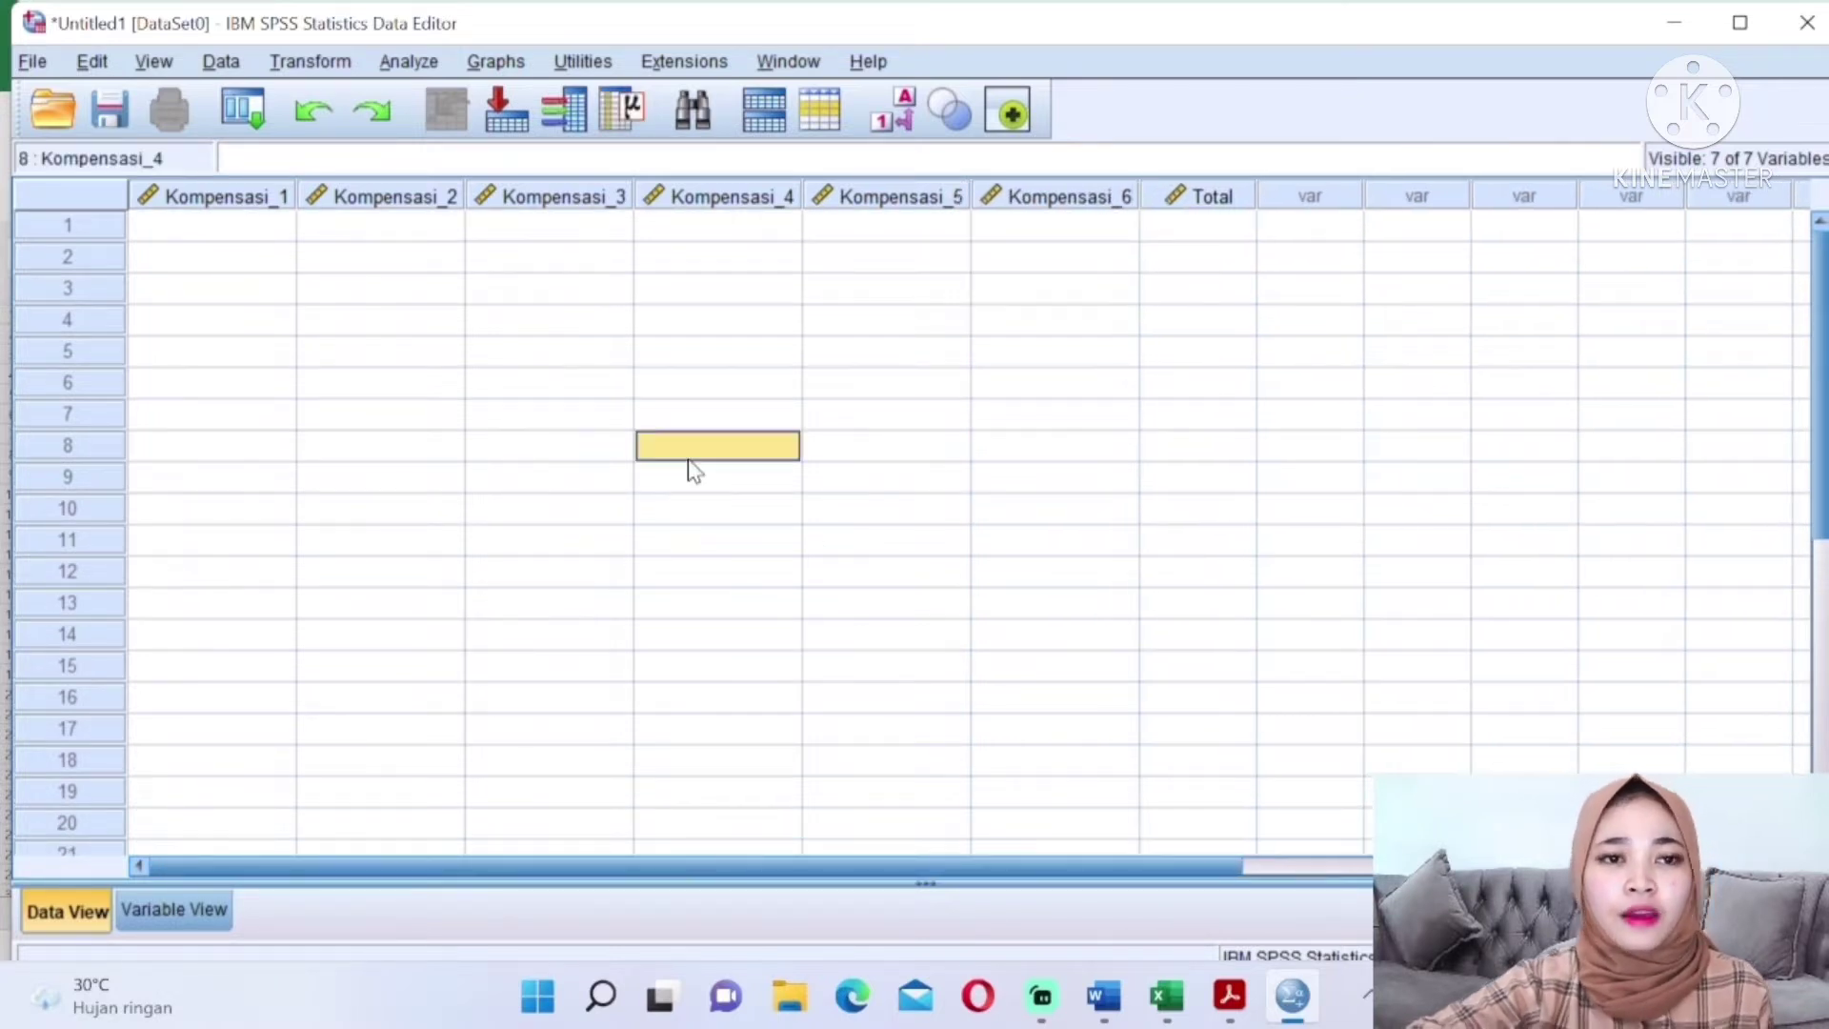
Copy the answers and totals in B3:H105 from the Excel sheet Kompensasi (X1) and paste them into SPSS from row 1 of Kompensasi_1
click(207, 232)
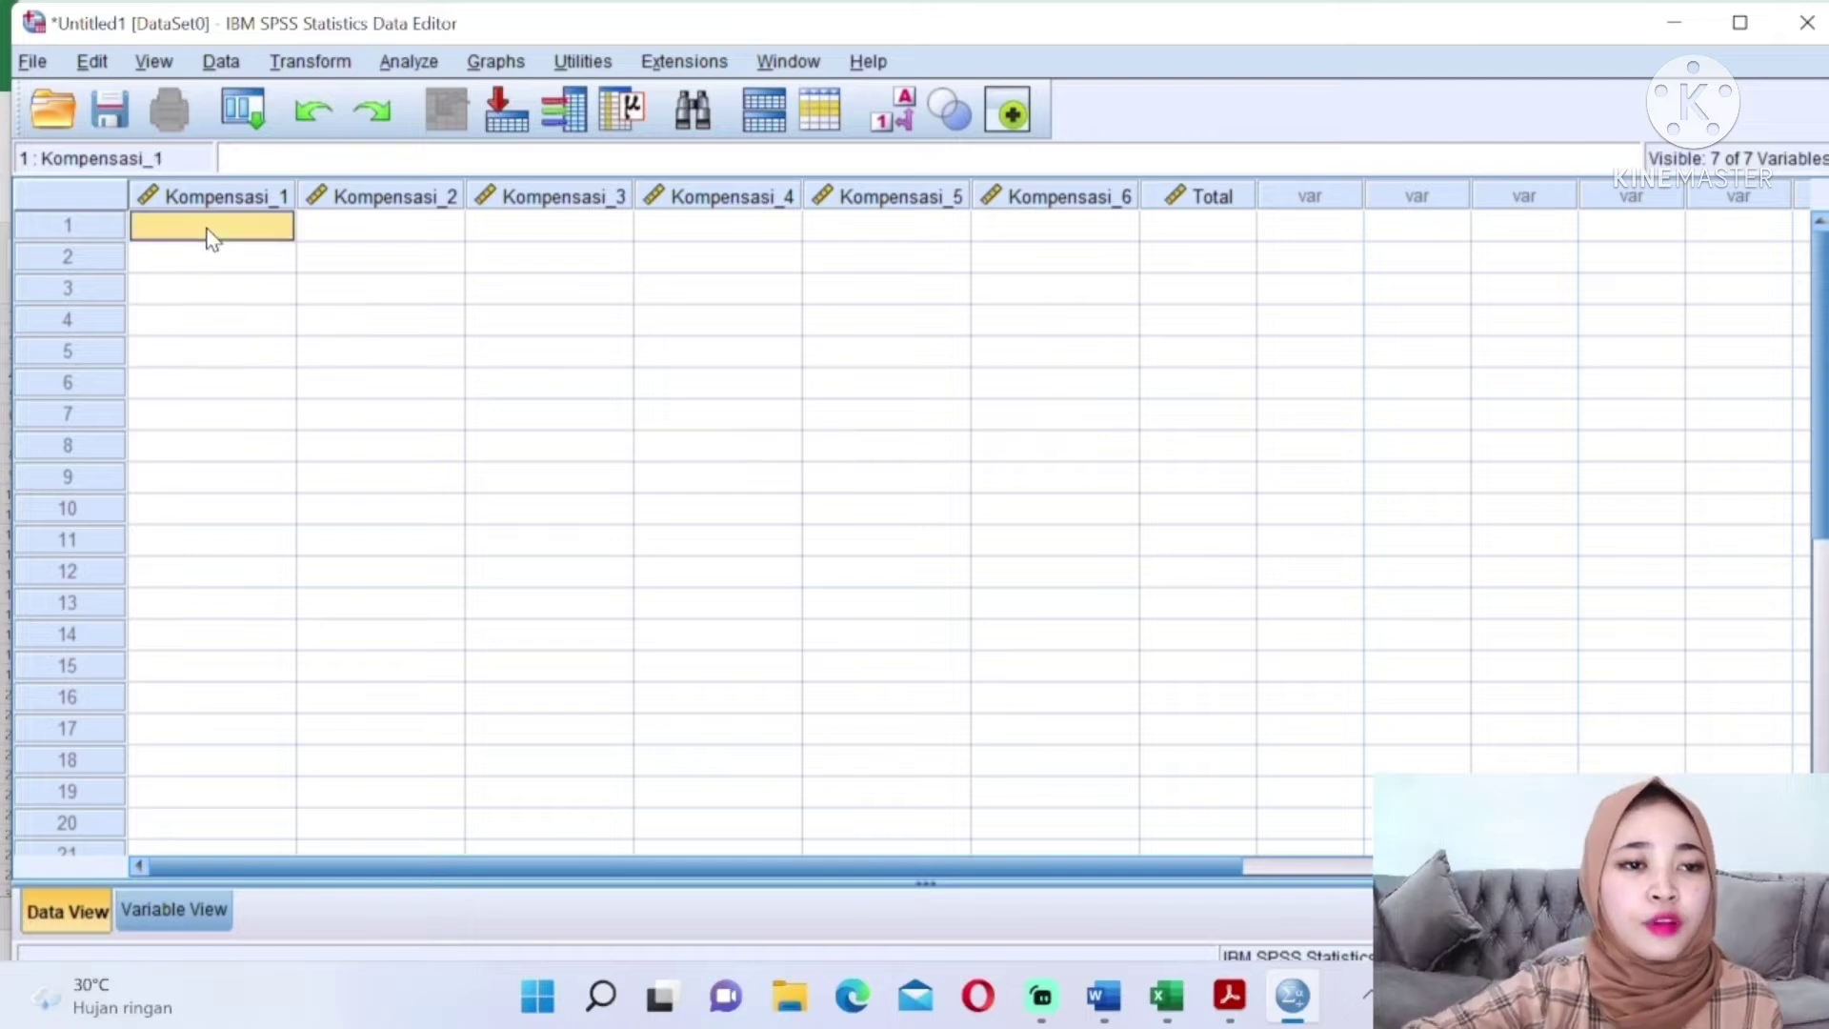
click(1175, 1010)
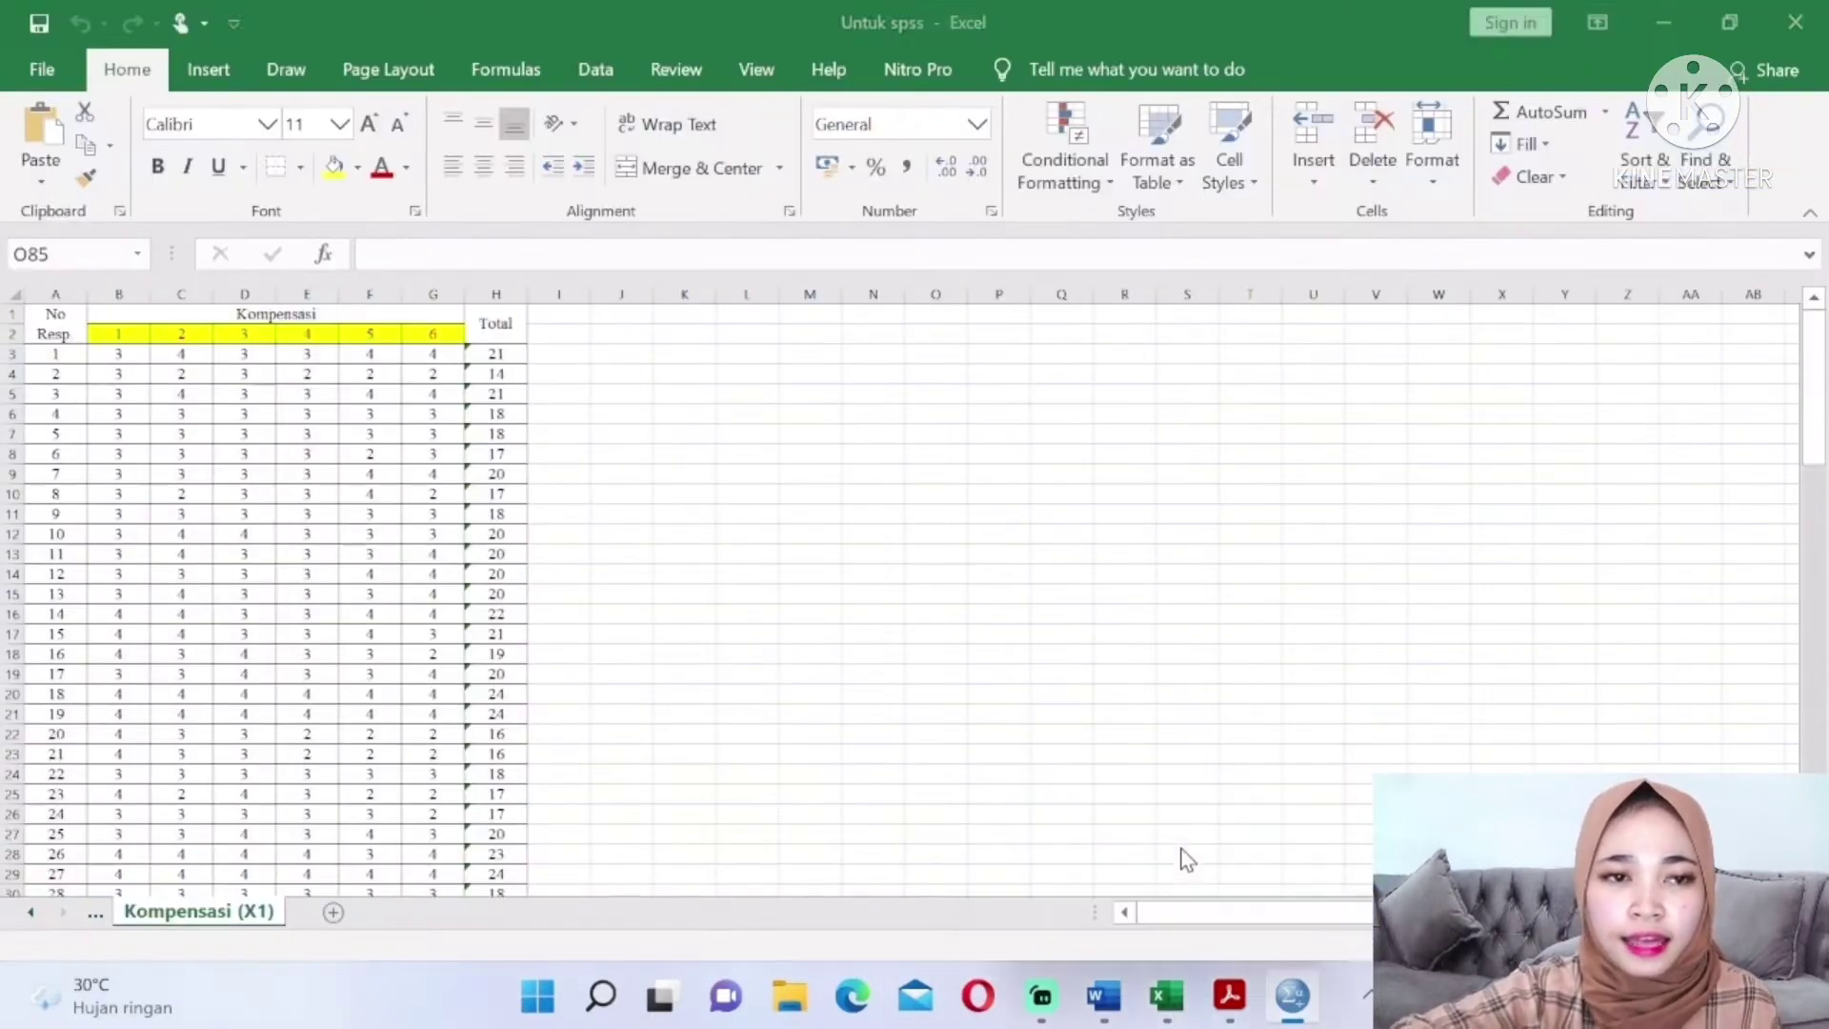
click(127, 356)
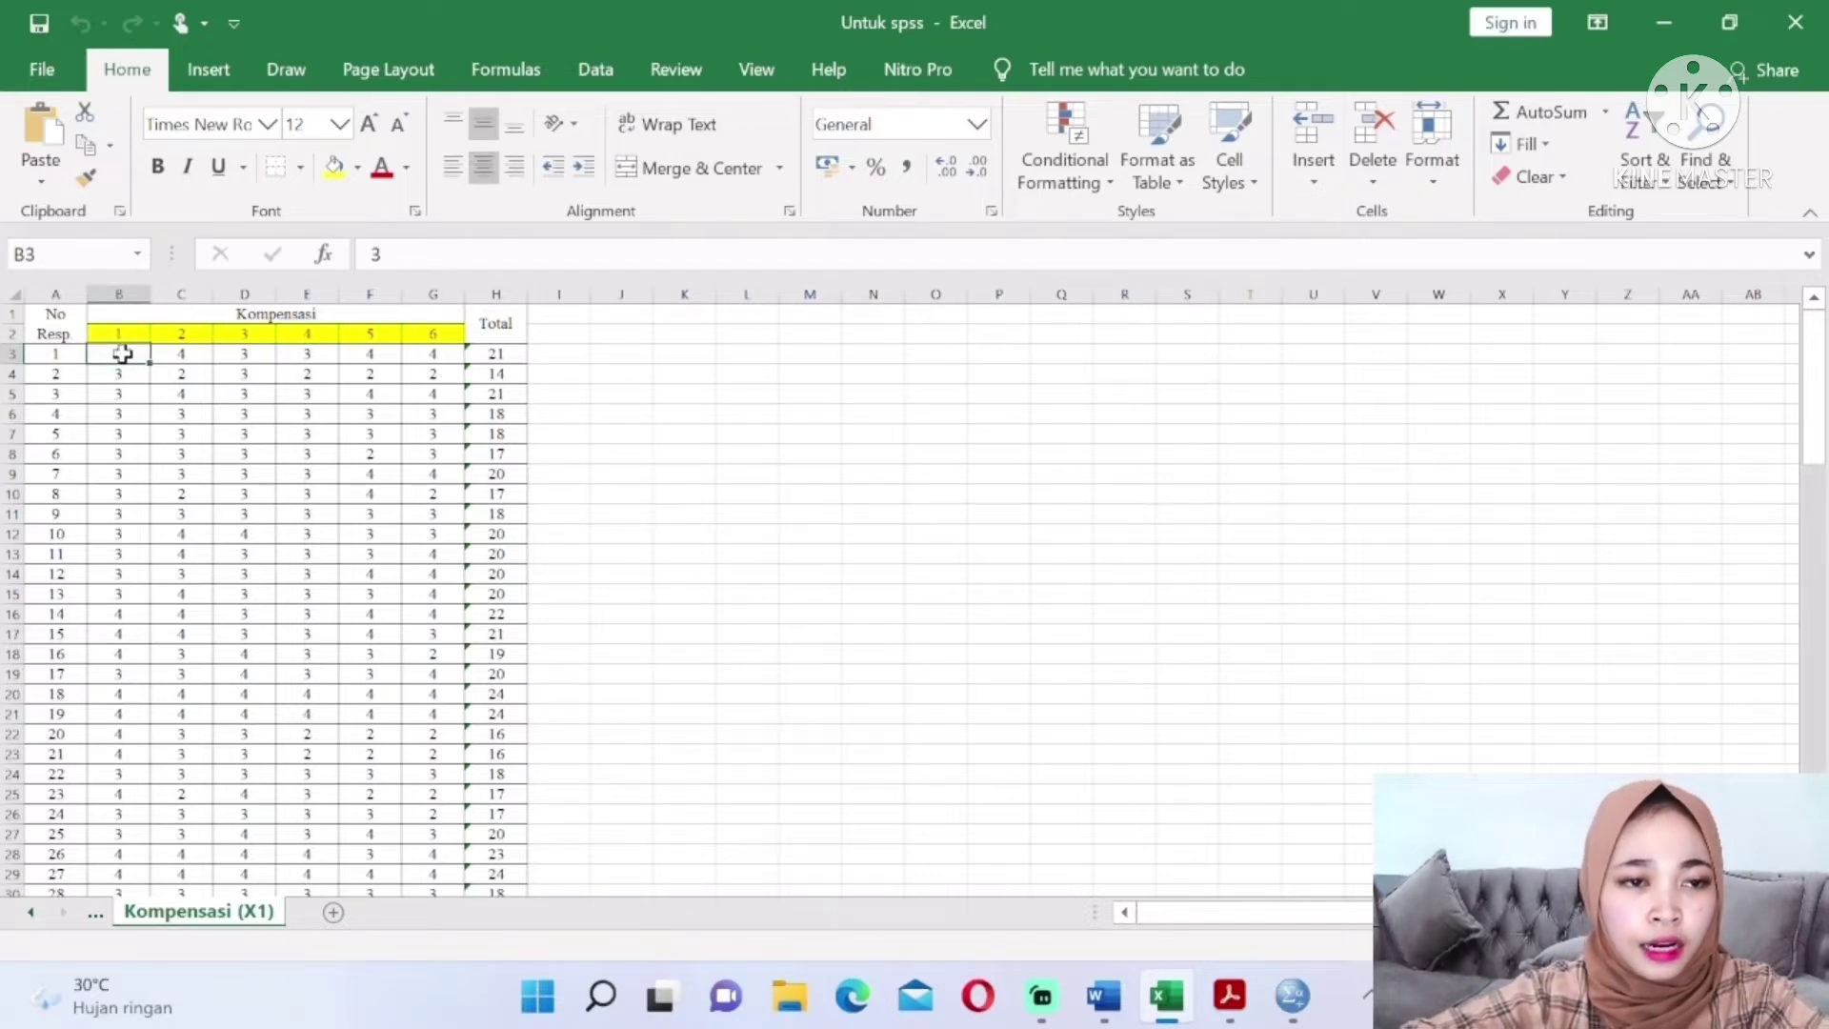
drag(143, 355, 512, 854)
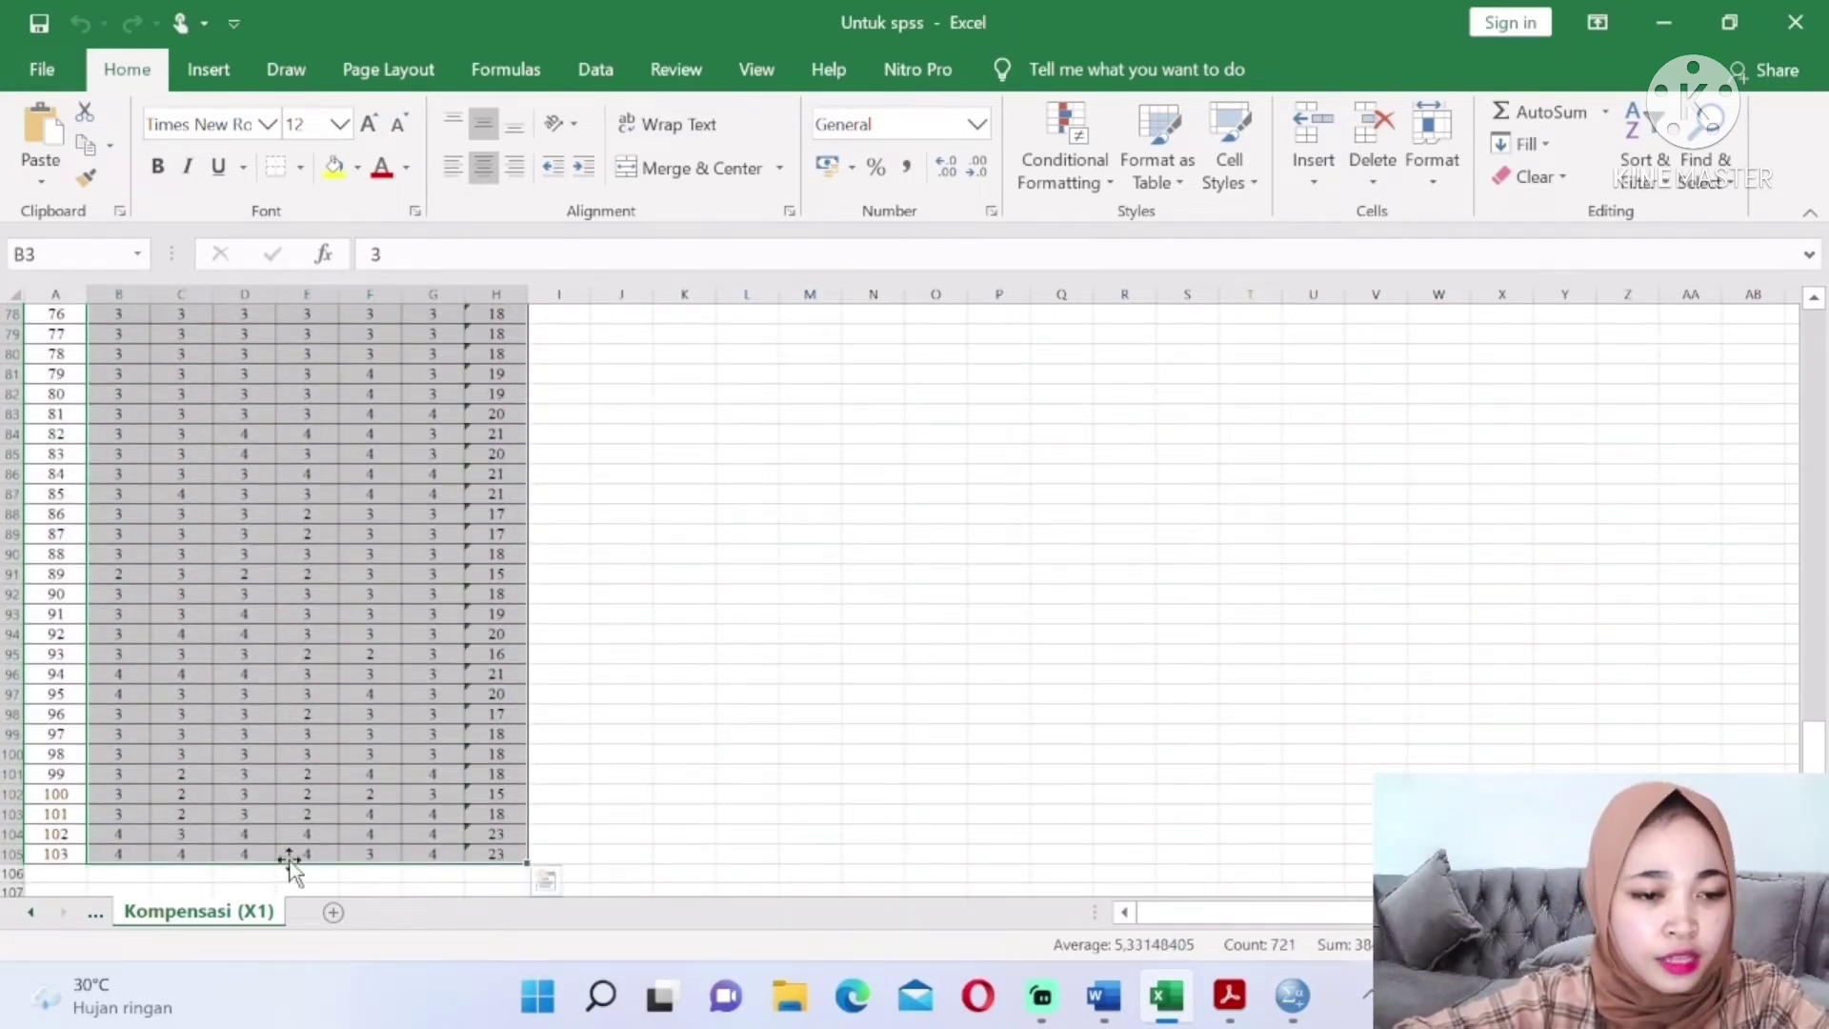
key(ctrl+c)
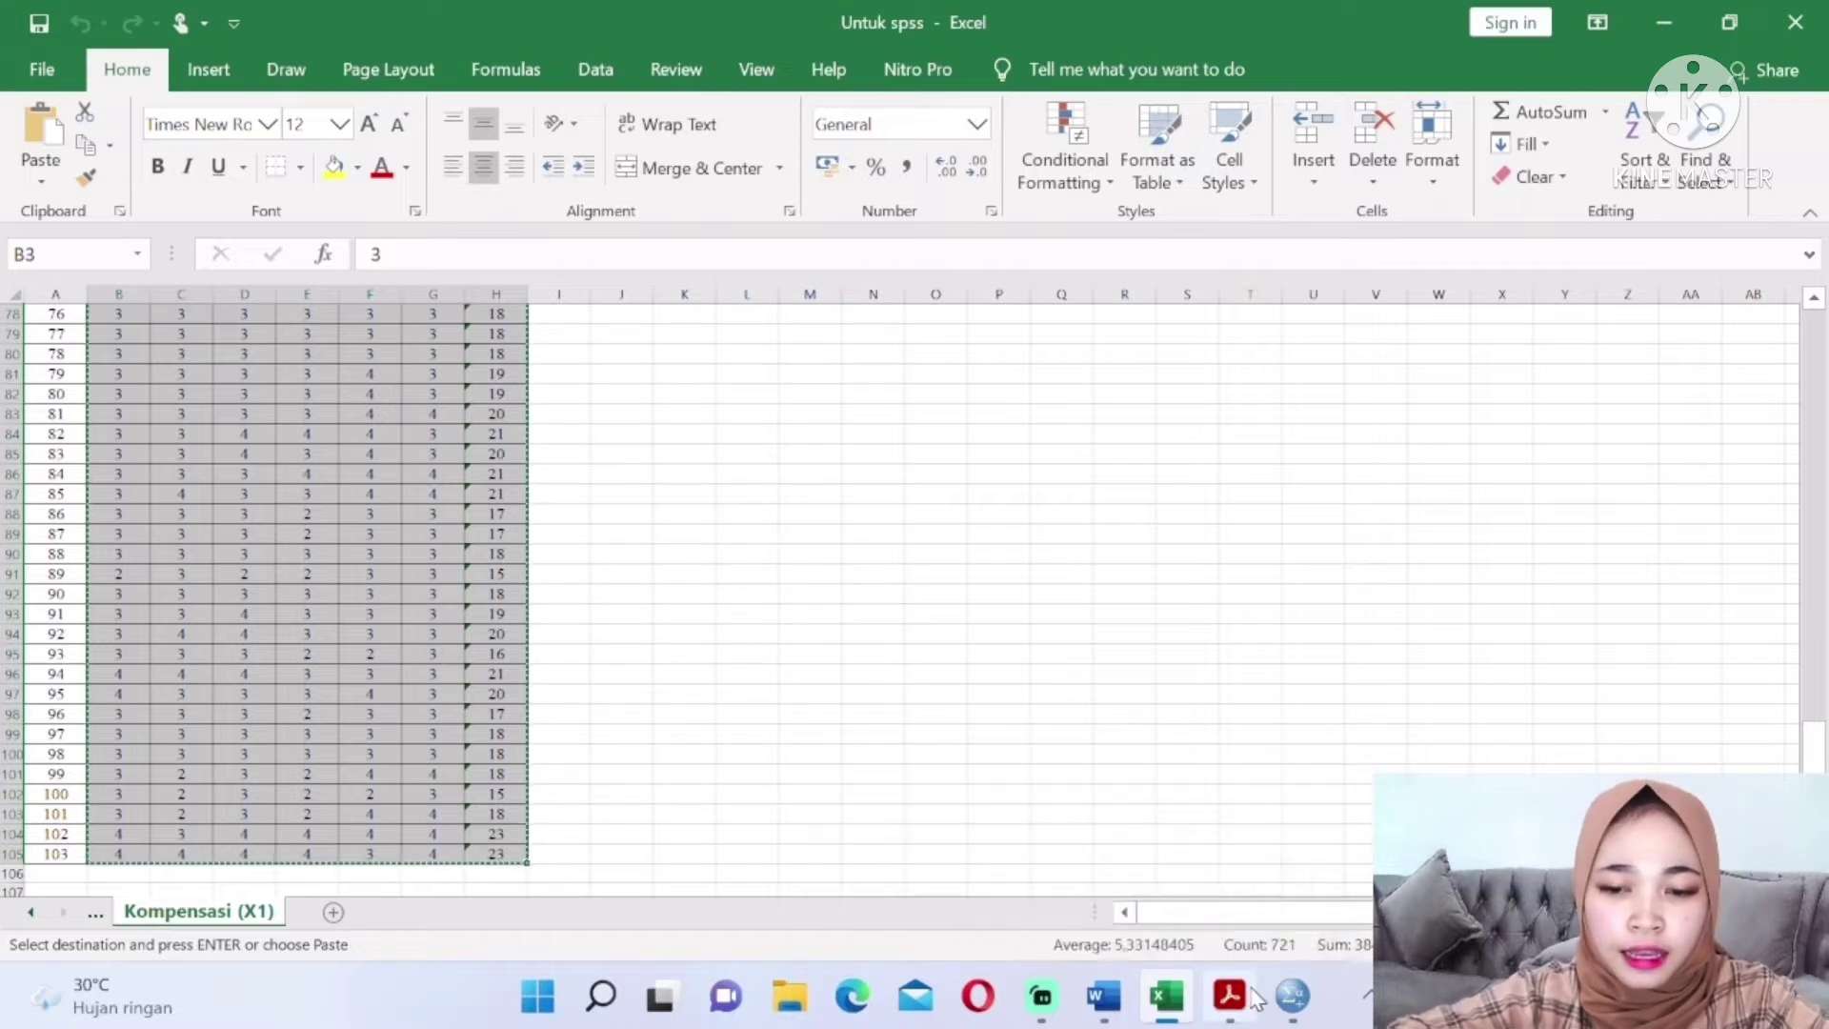
click(1287, 996)
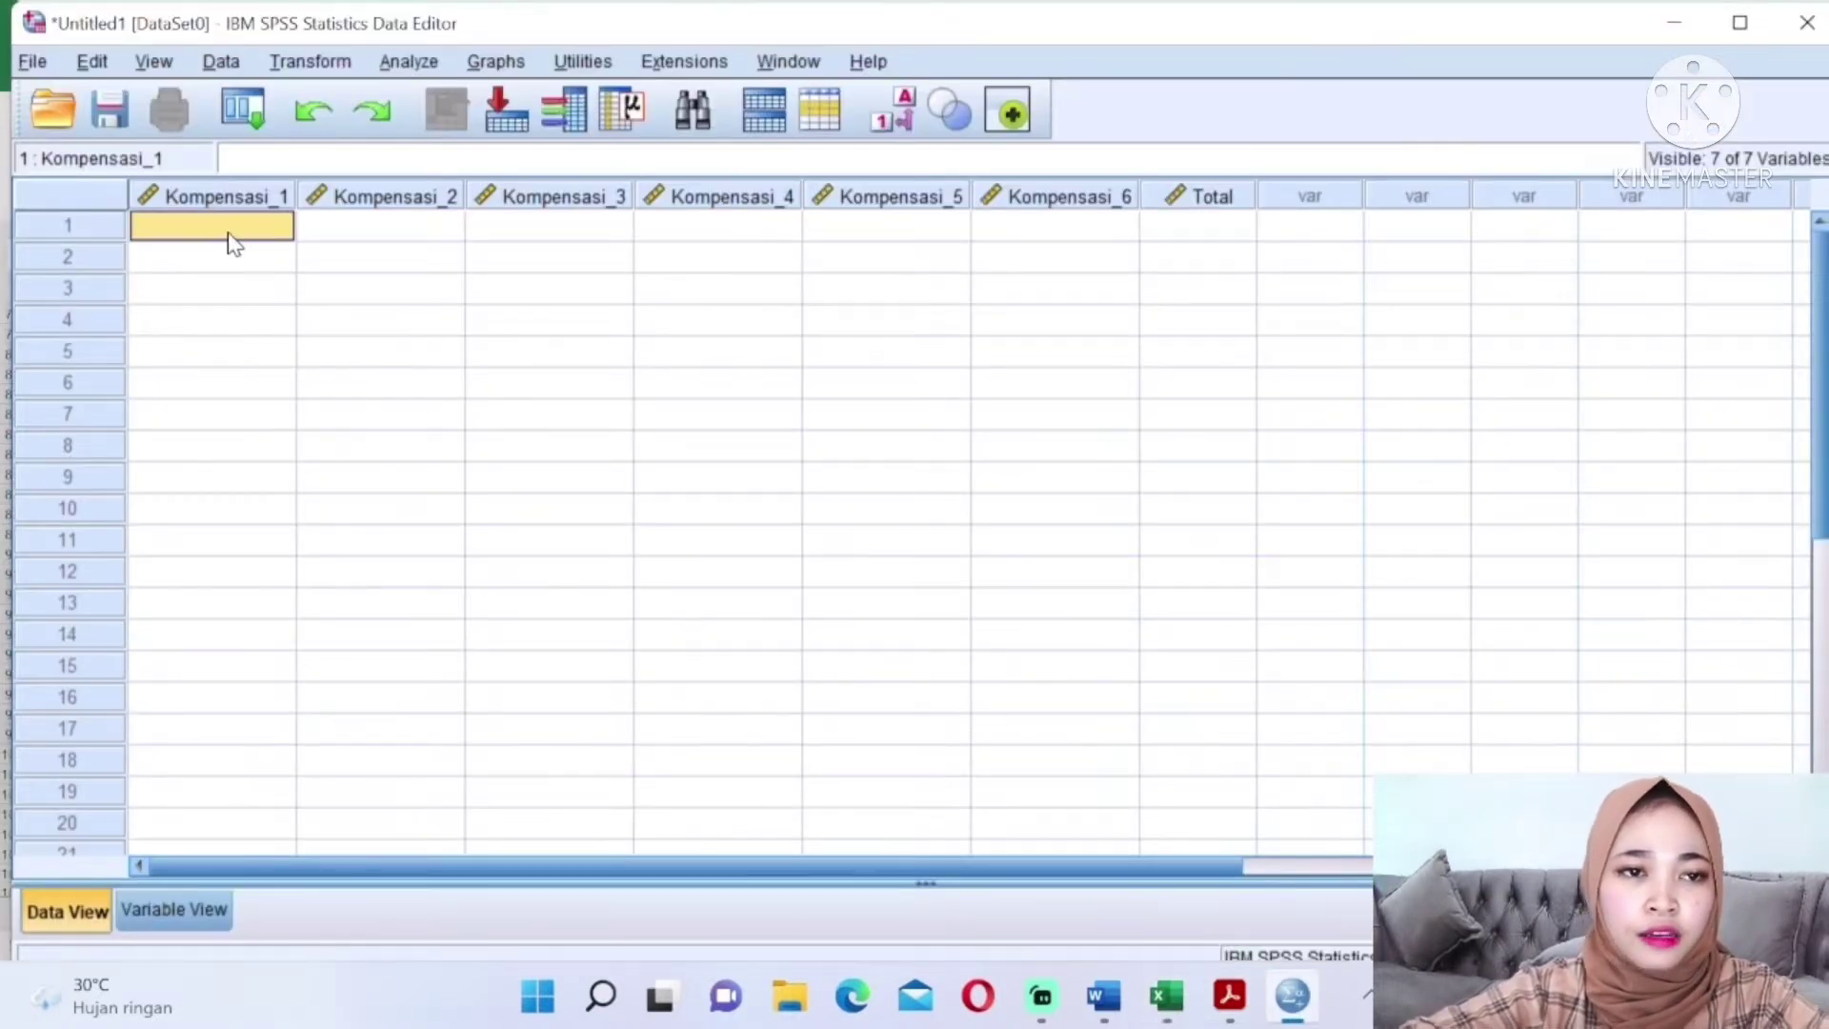
key(ctrl+v)
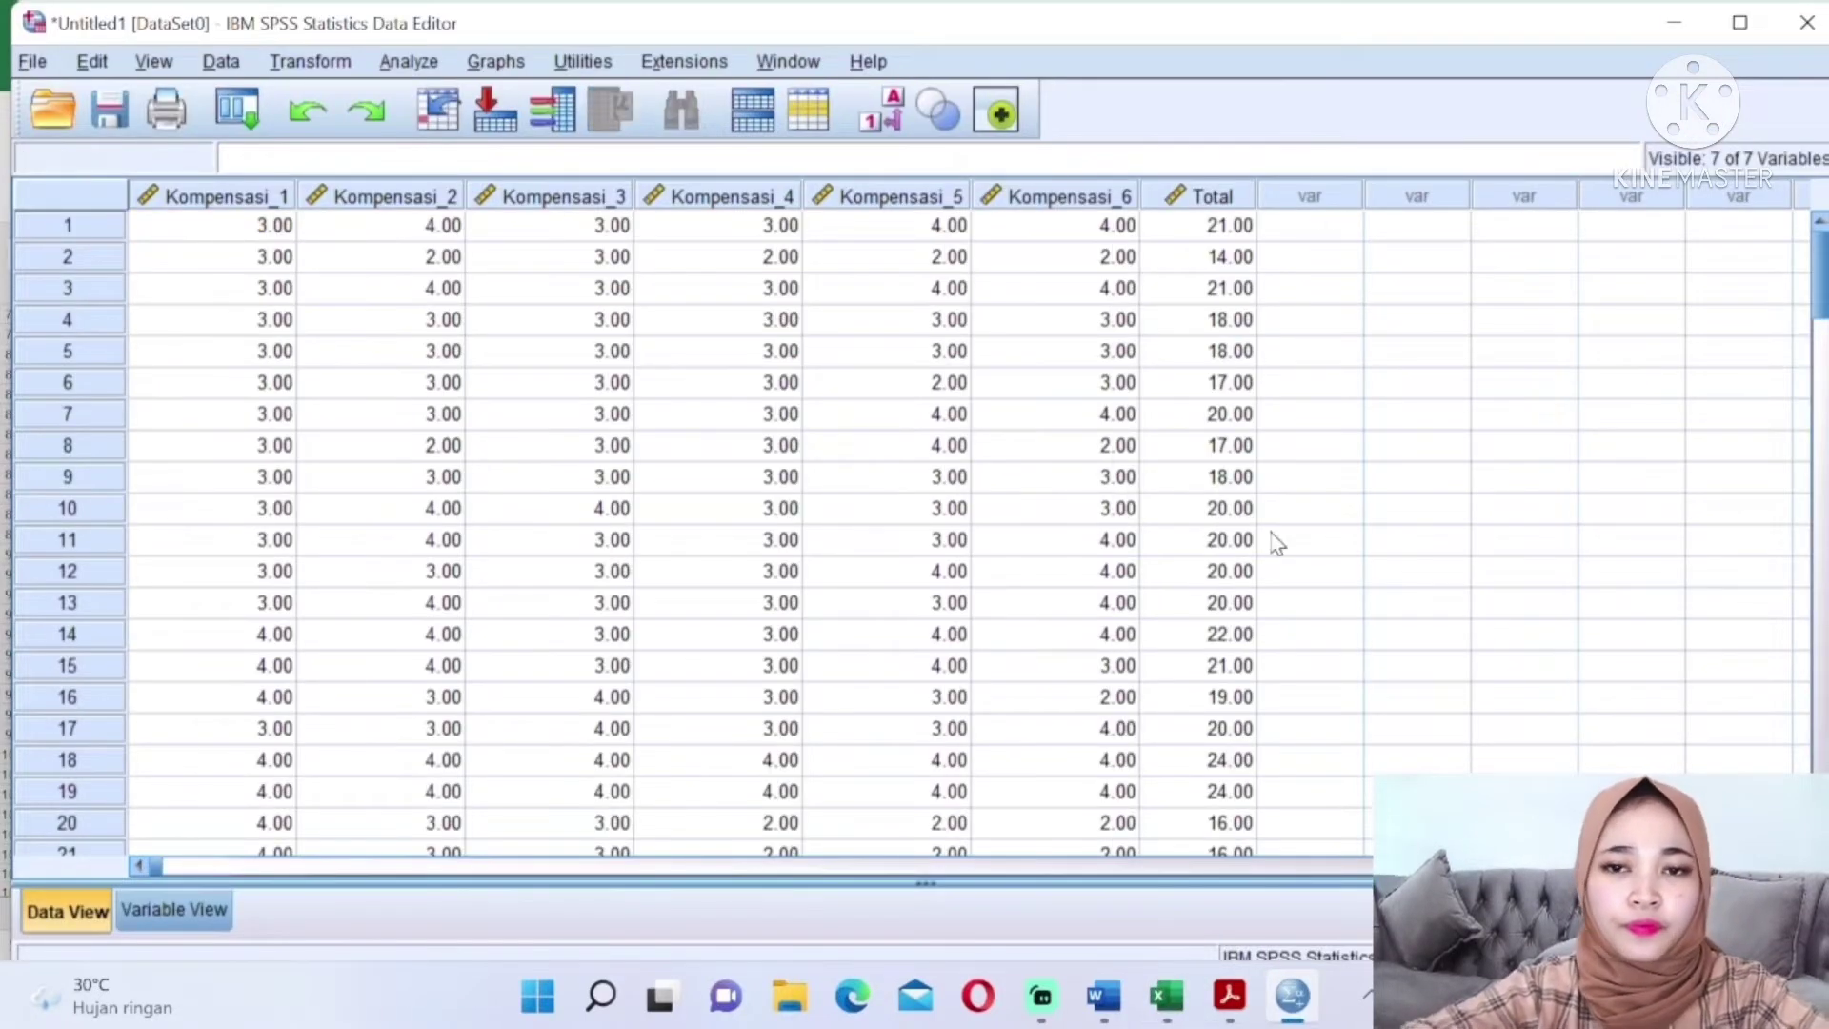
Check the pasted questionnaire data down to the last filled row, then return to the first rows
scroll(1820, 324, down, 10)
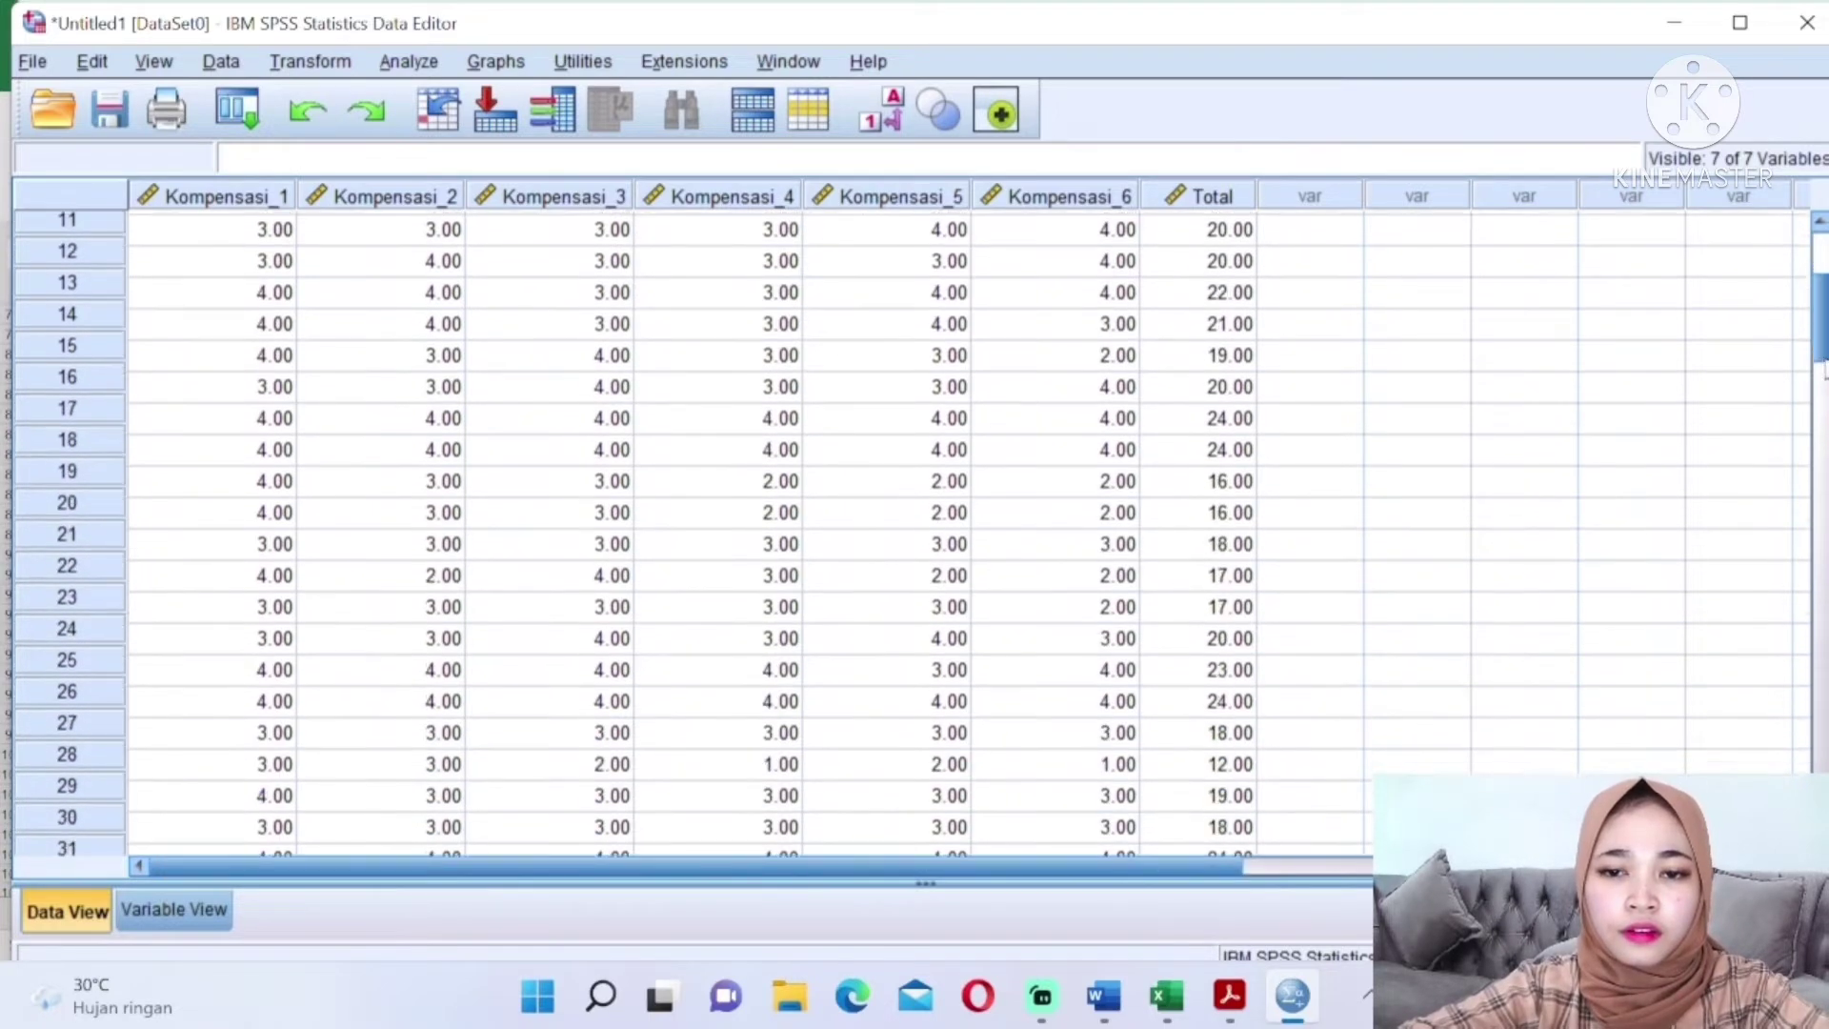
scroll(1819, 381, down, 17)
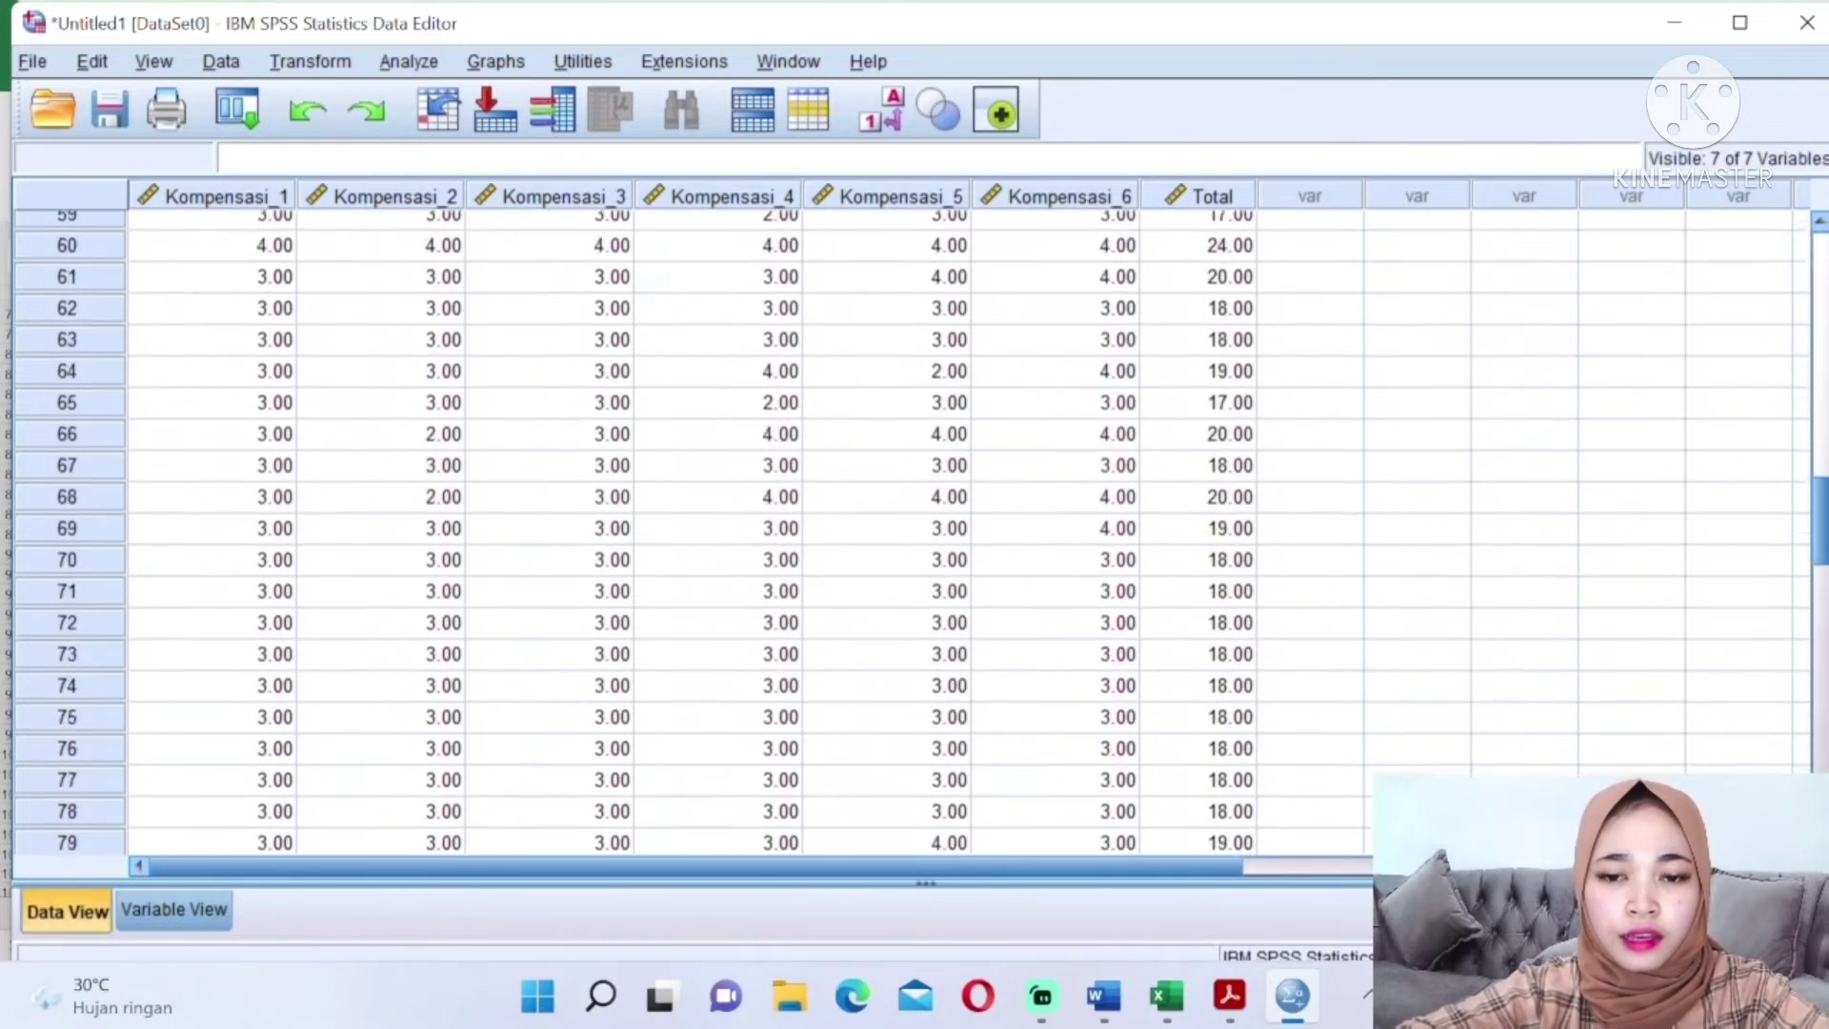
scroll(1819, 429, down, 2)
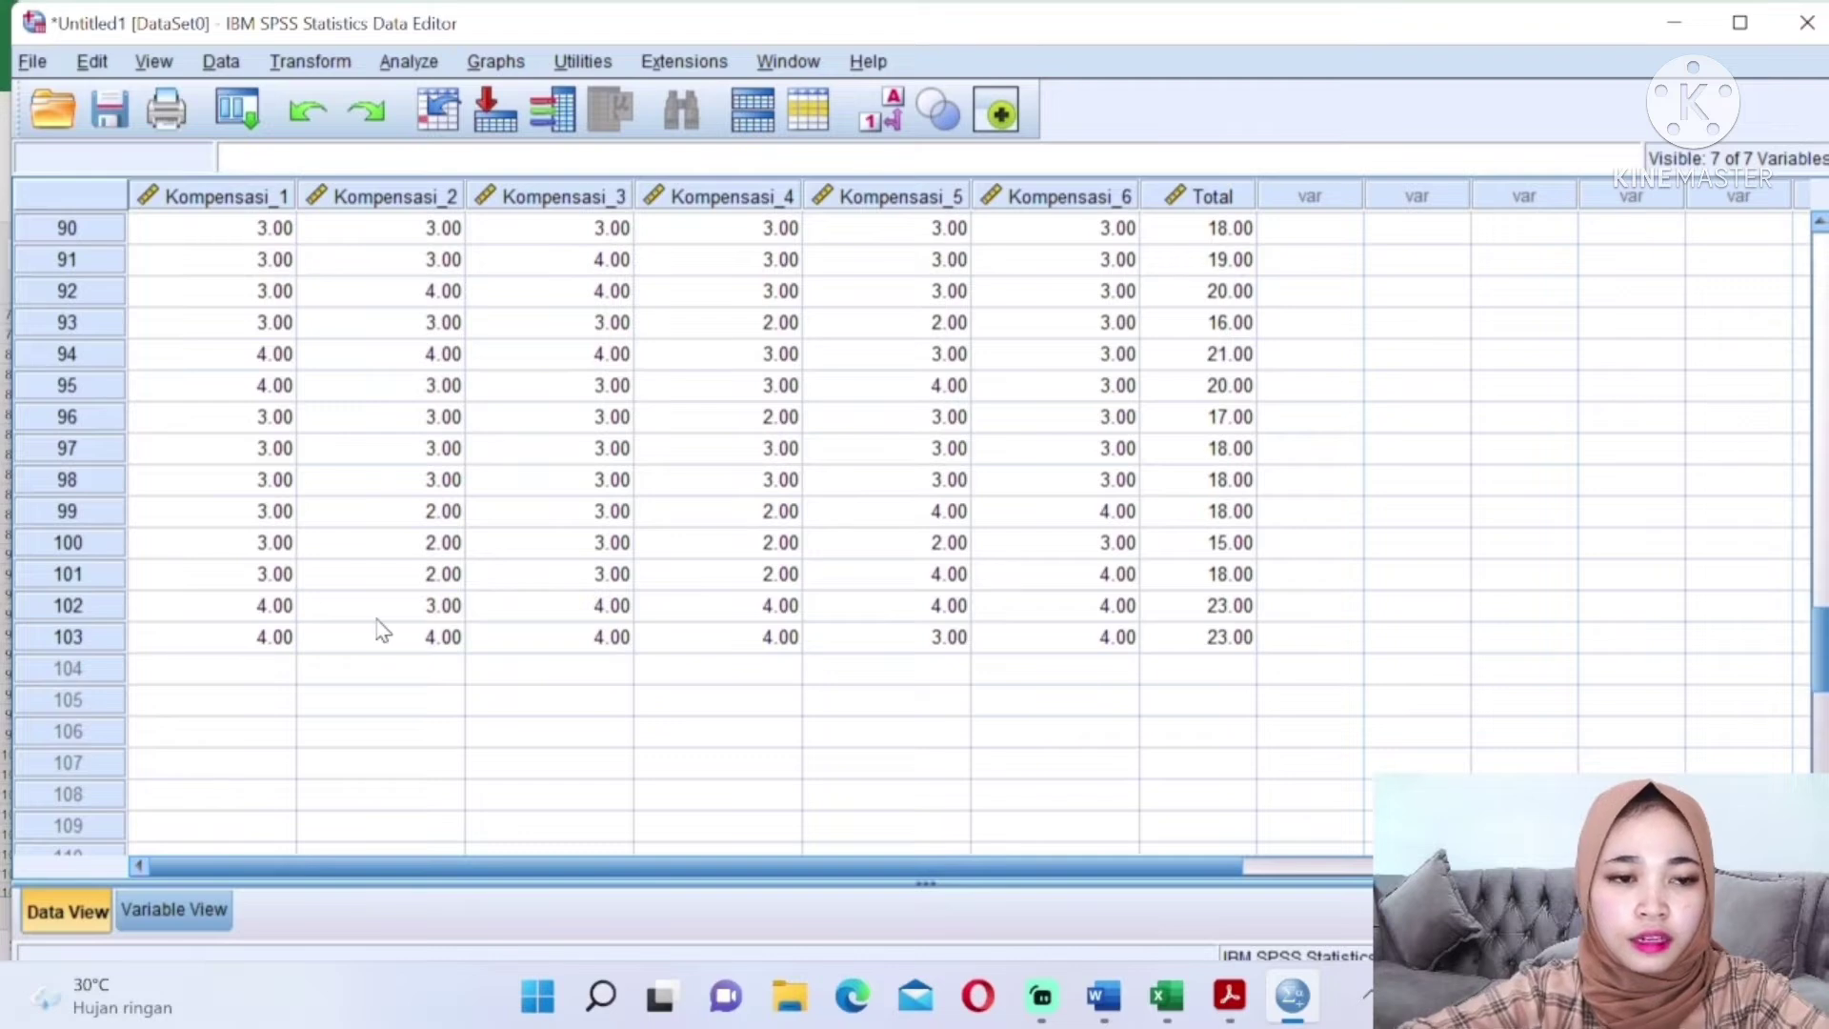
click(227, 639)
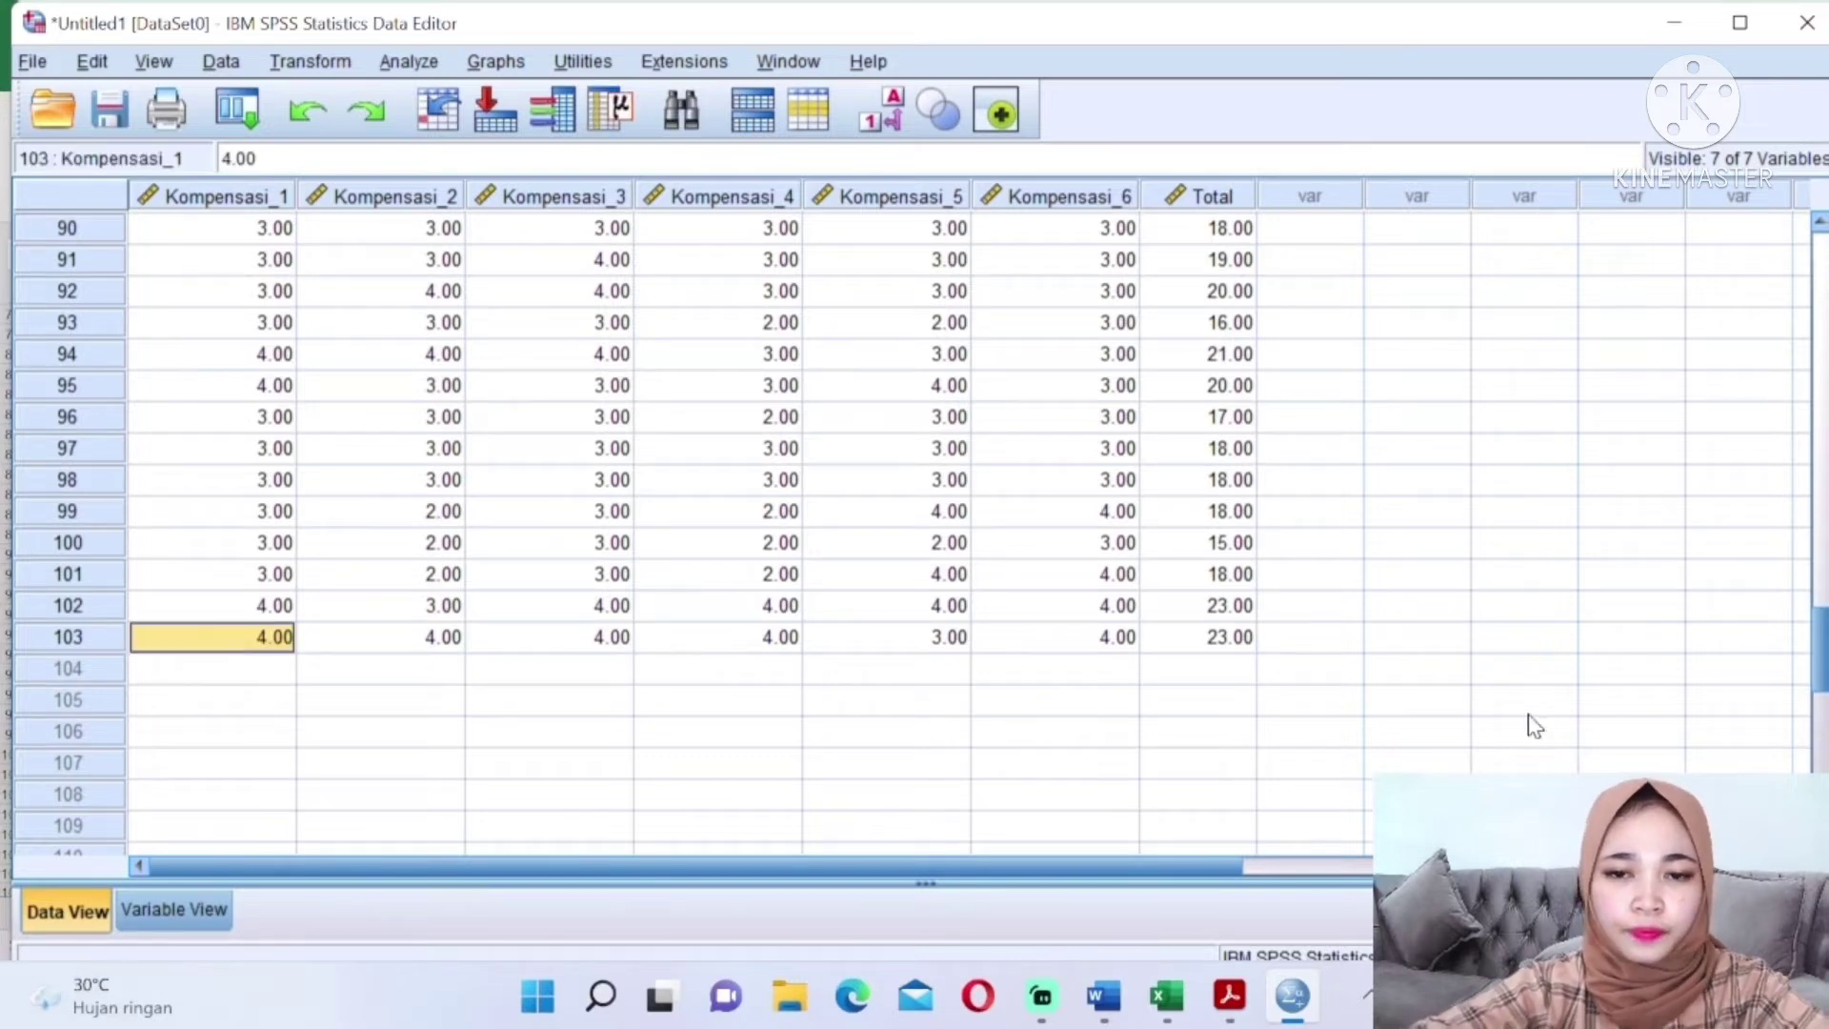
drag(1816, 681, 1818, 286)
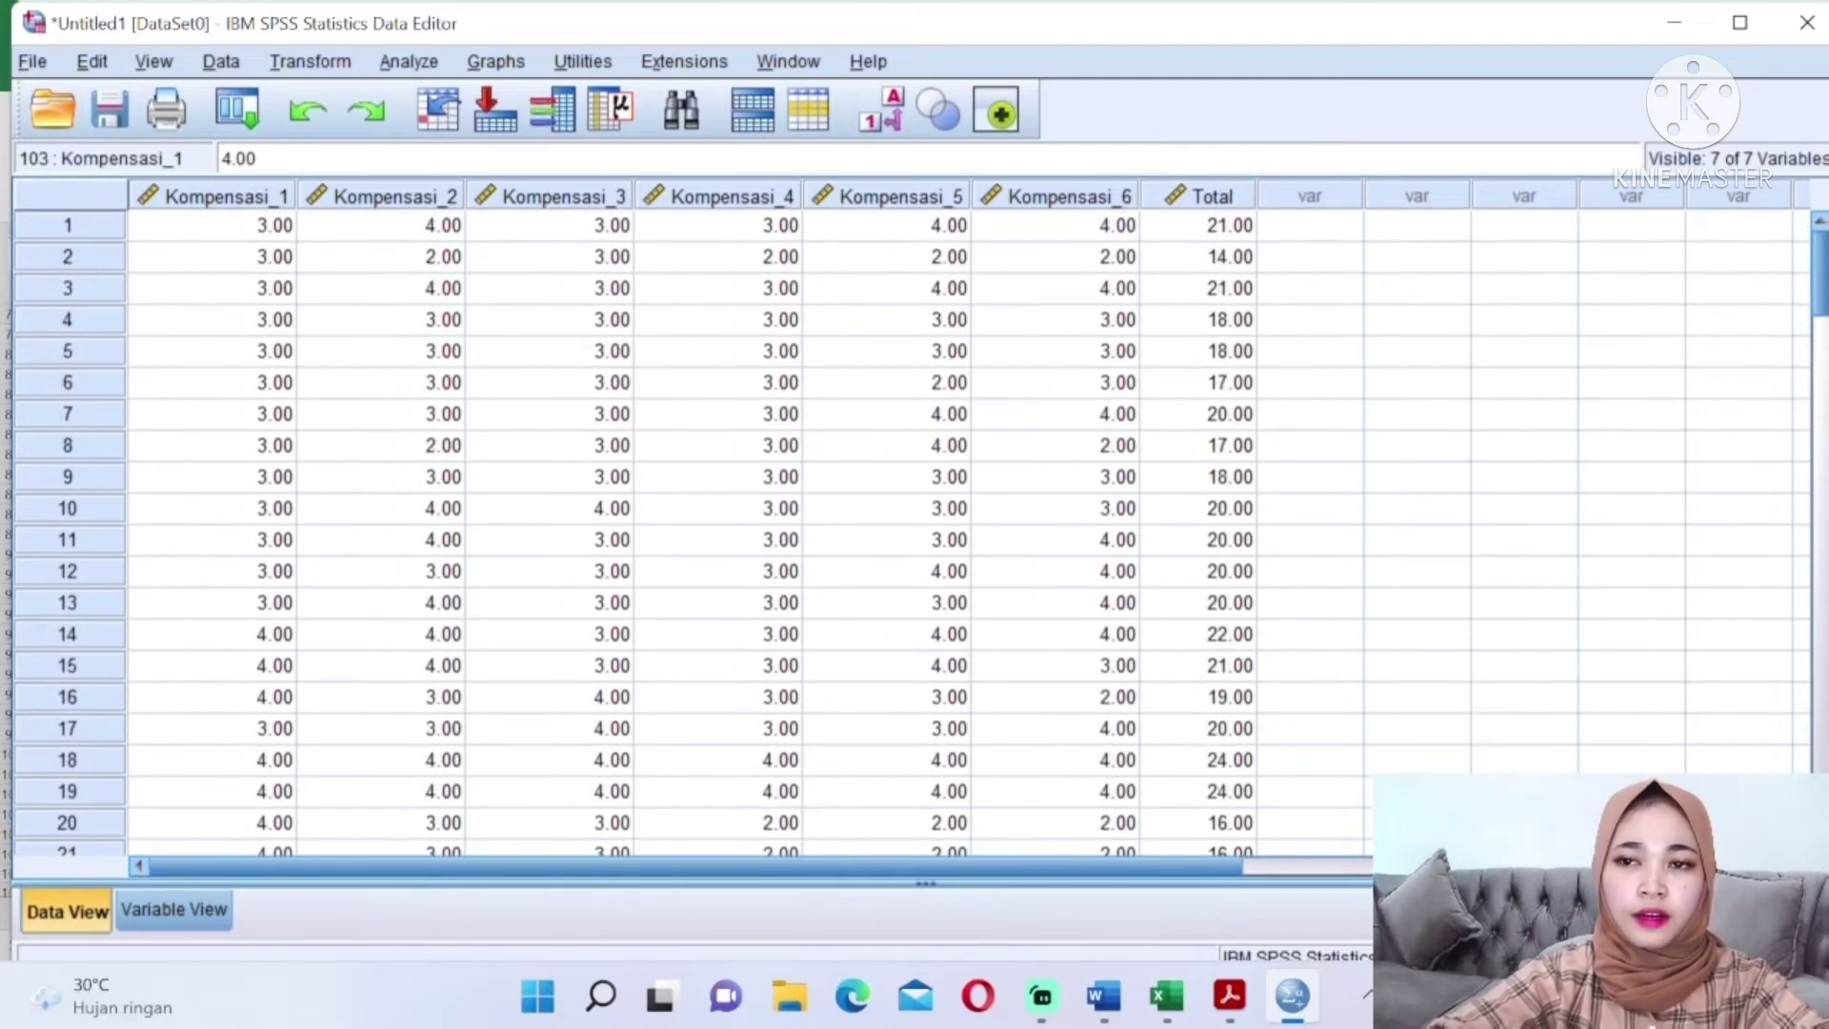
click(1414, 384)
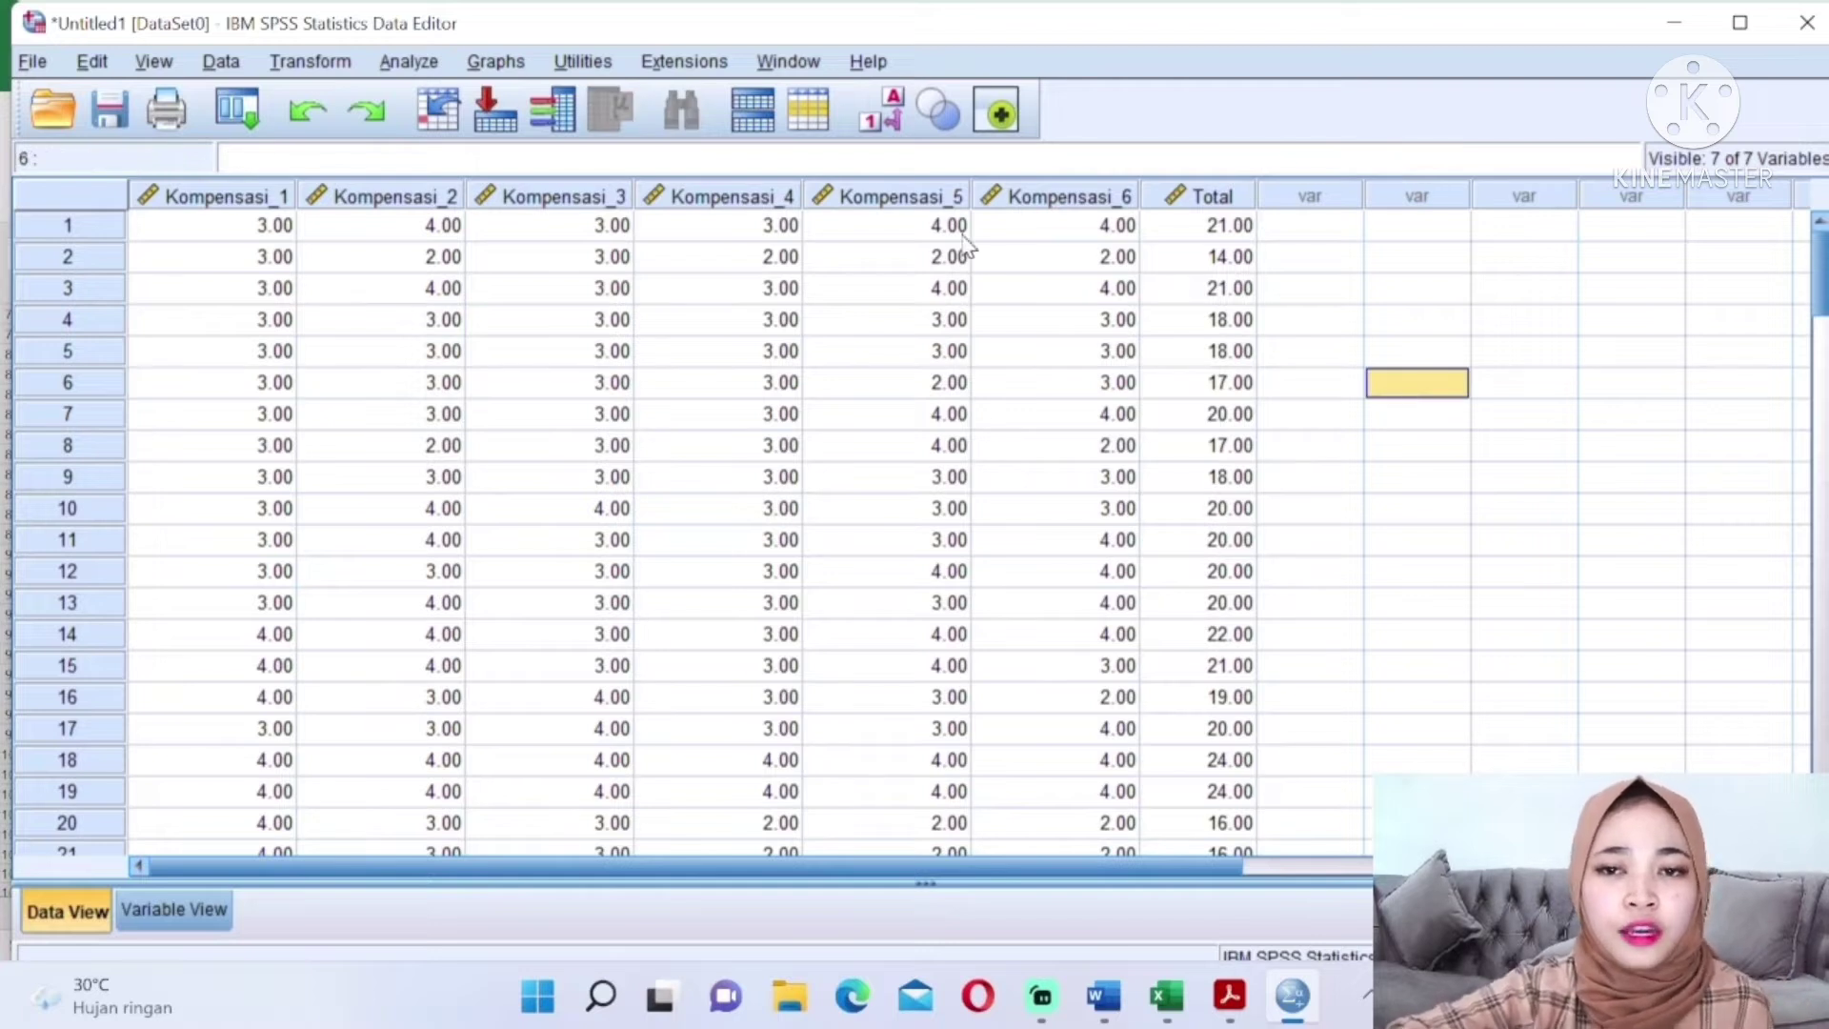
Start a Bivariate correlation analysis and include Kompensasi_1 to Kompensasi_6 and Total as its variables
click(432, 66)
mouse_move(530, 341)
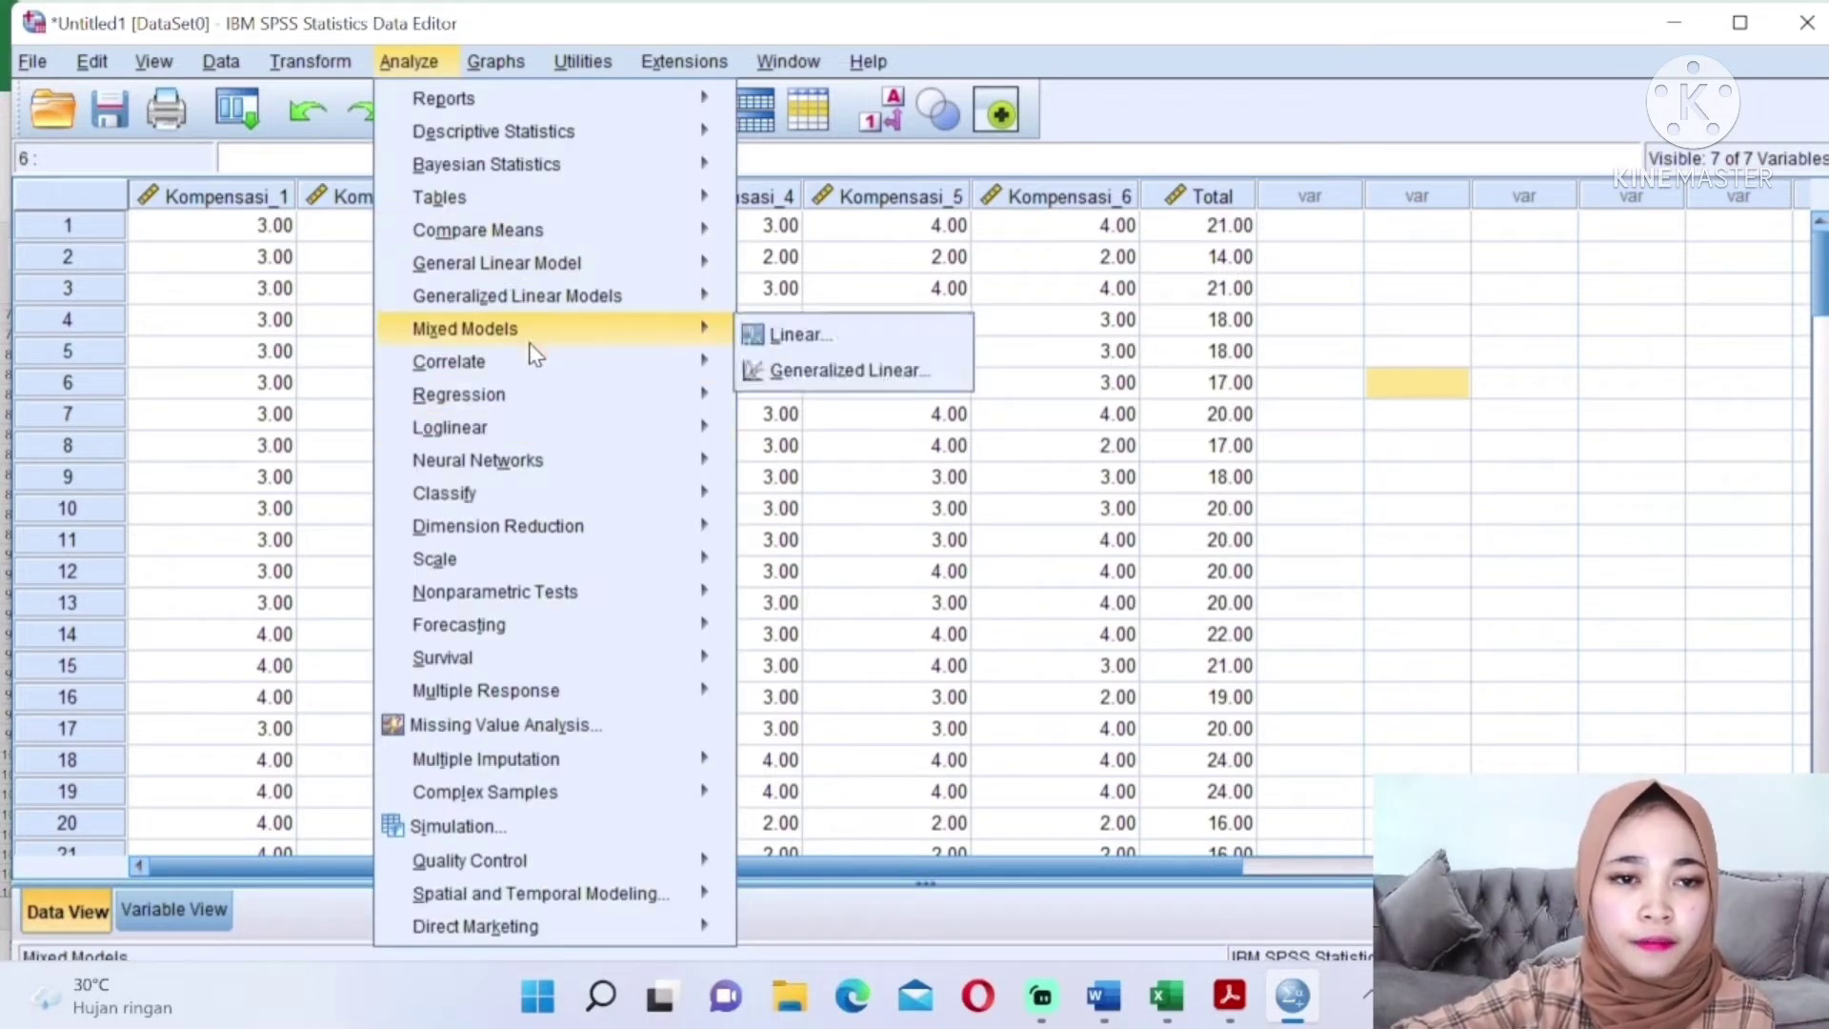
mouse_move(540, 372)
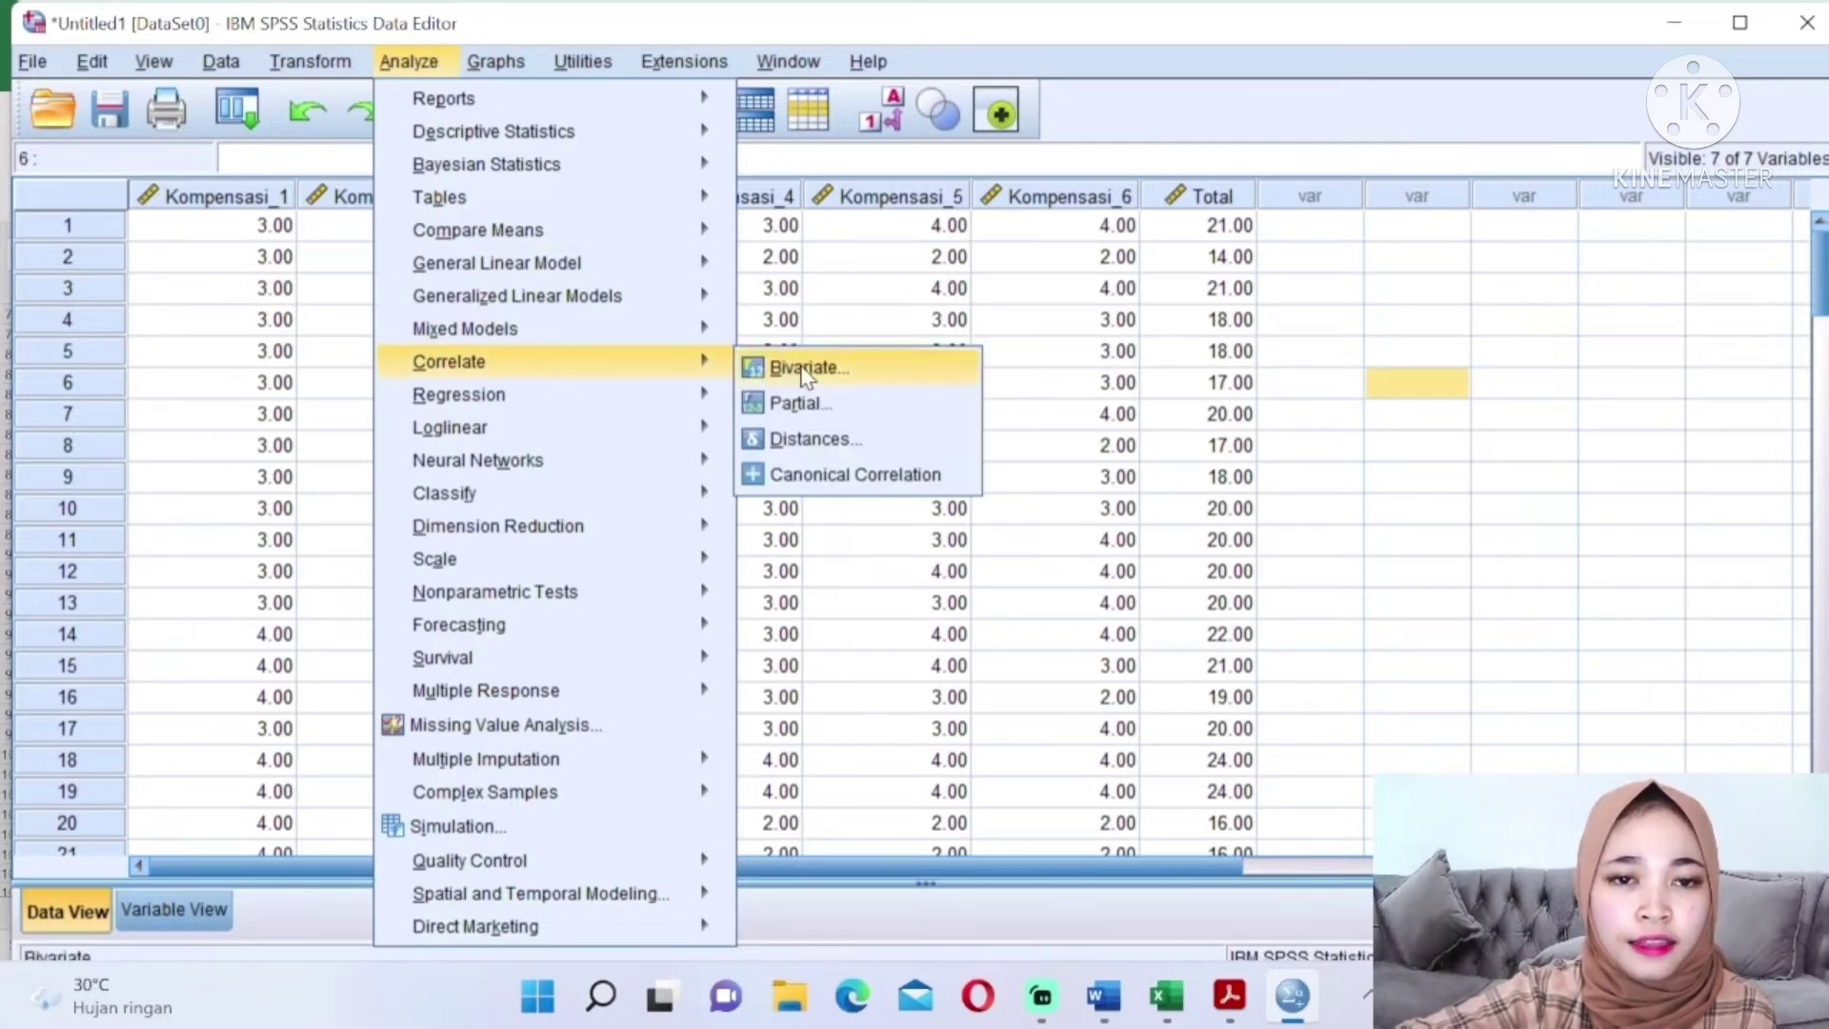
click(805, 369)
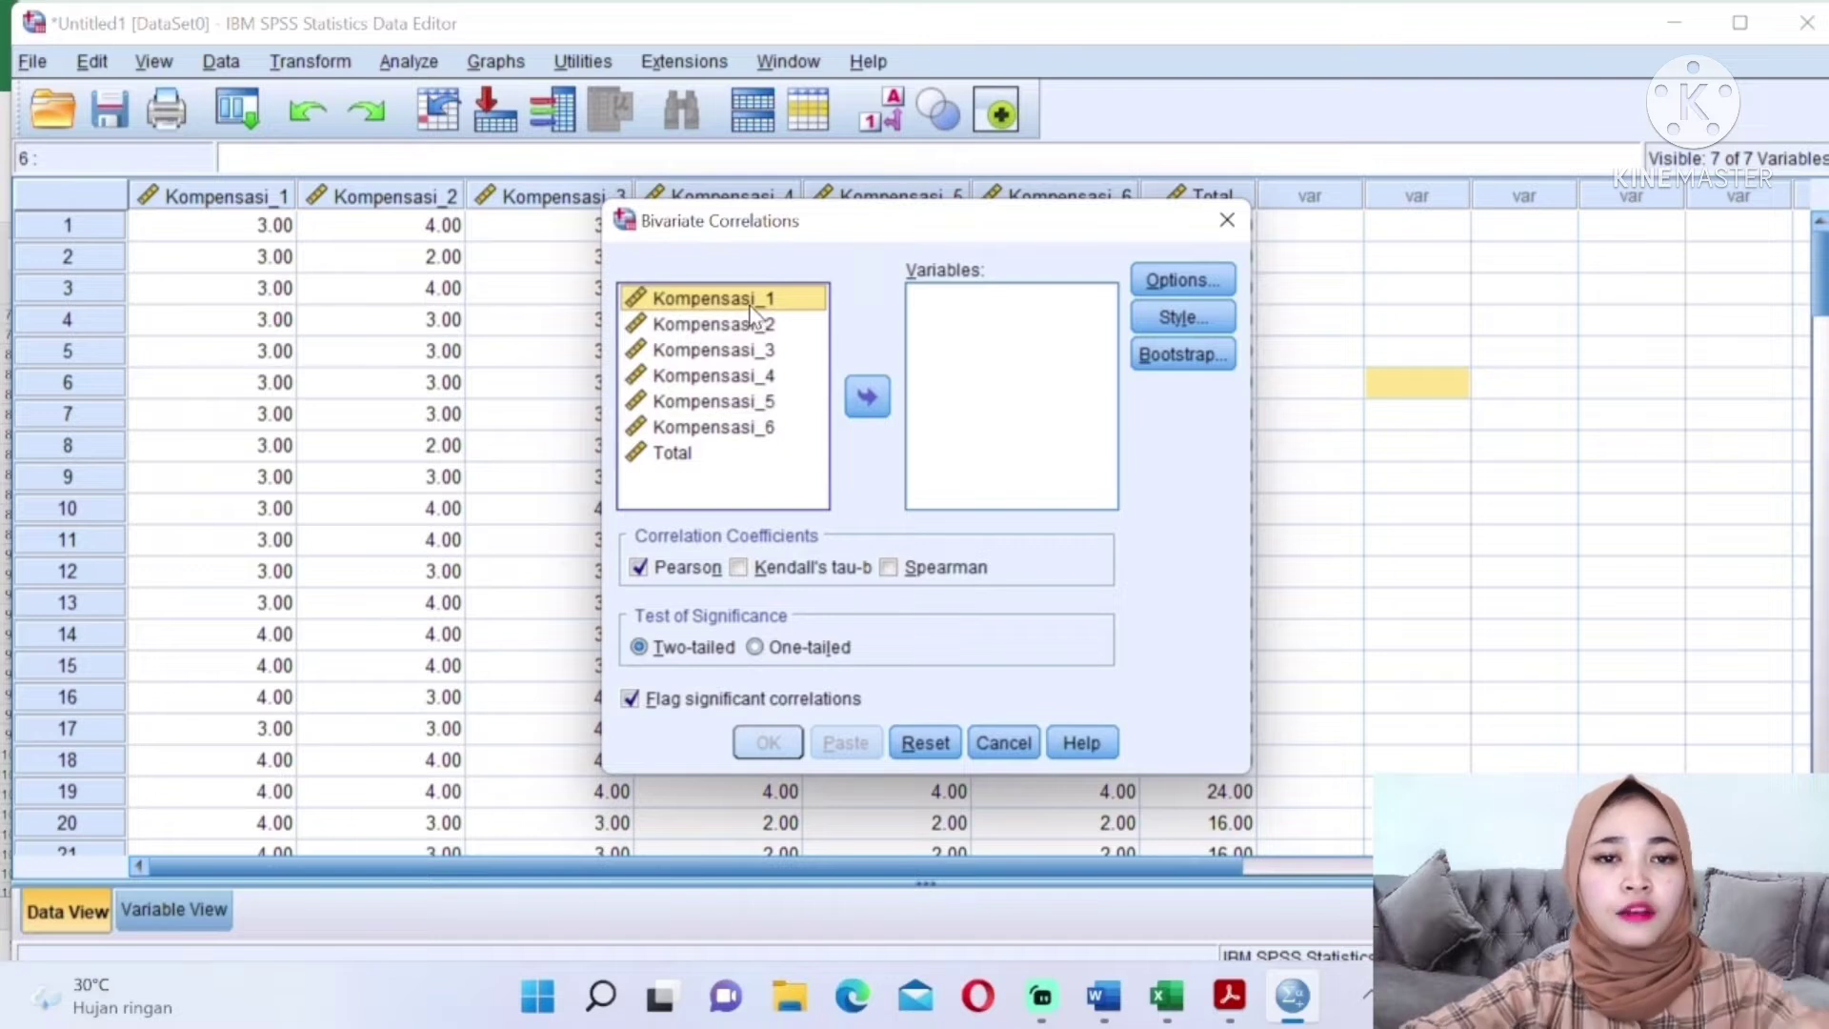
key(ctrl+a)
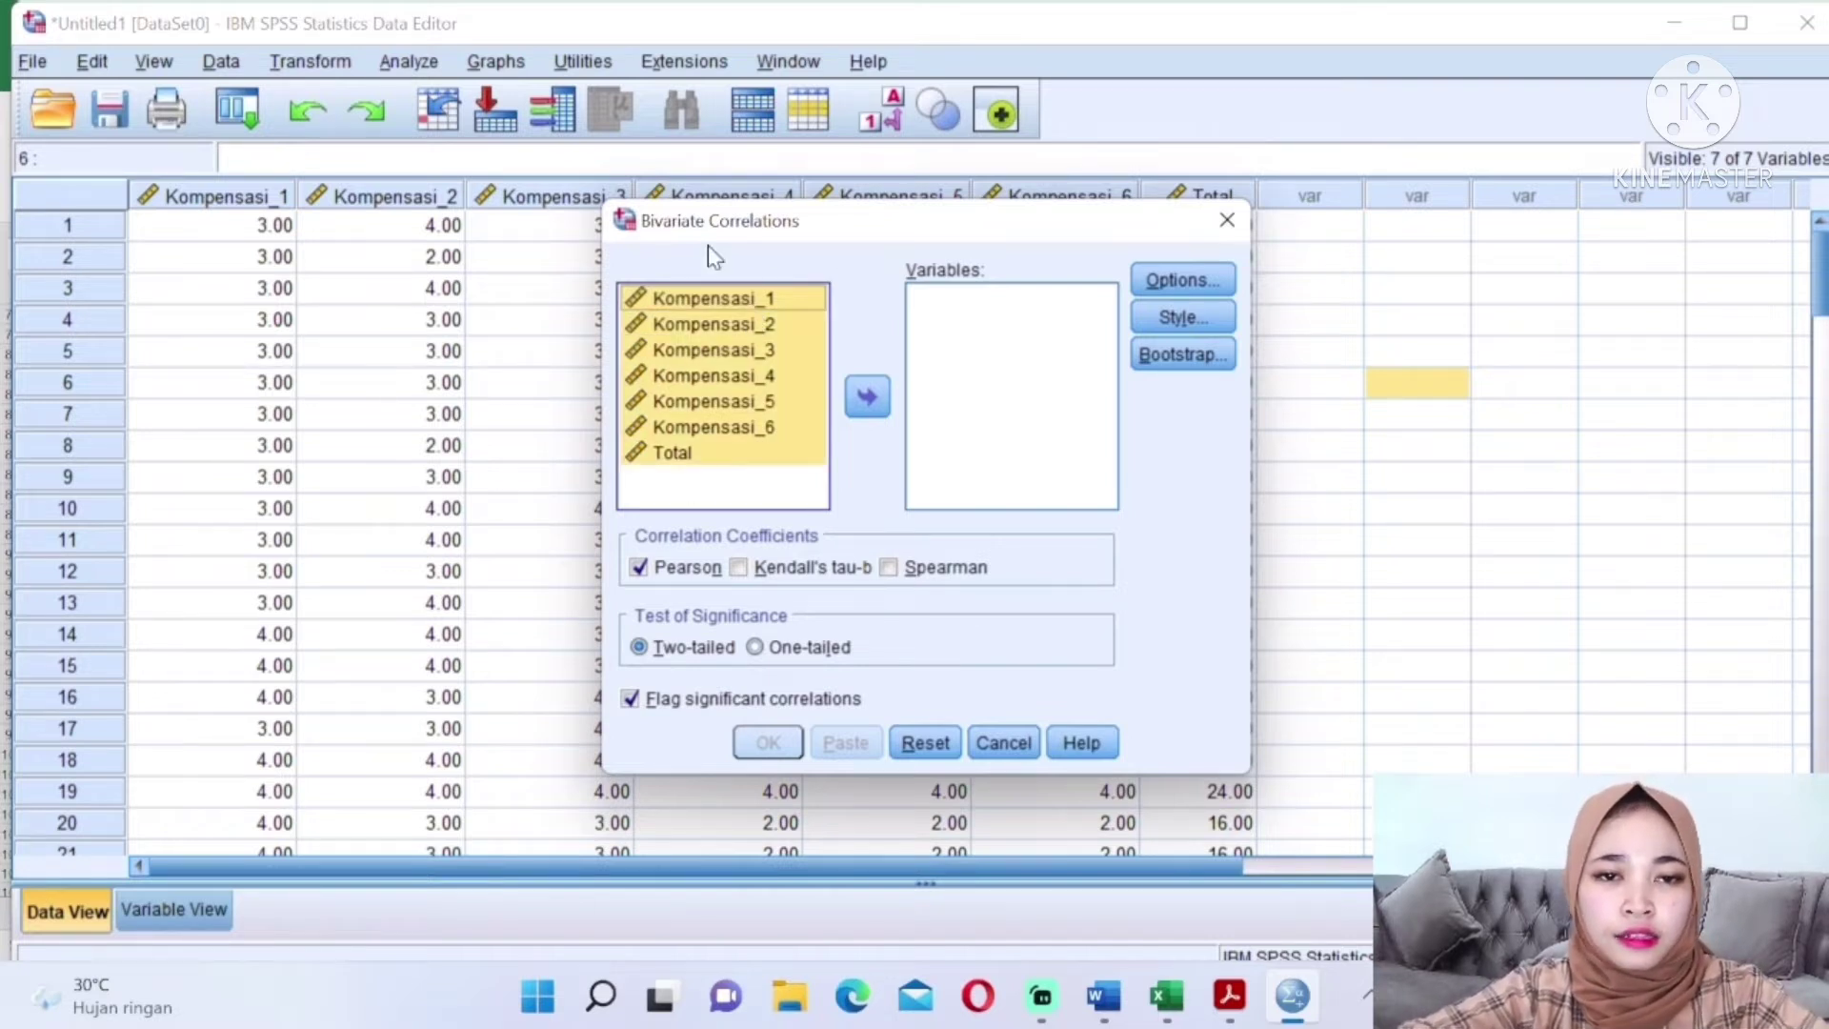
click(865, 396)
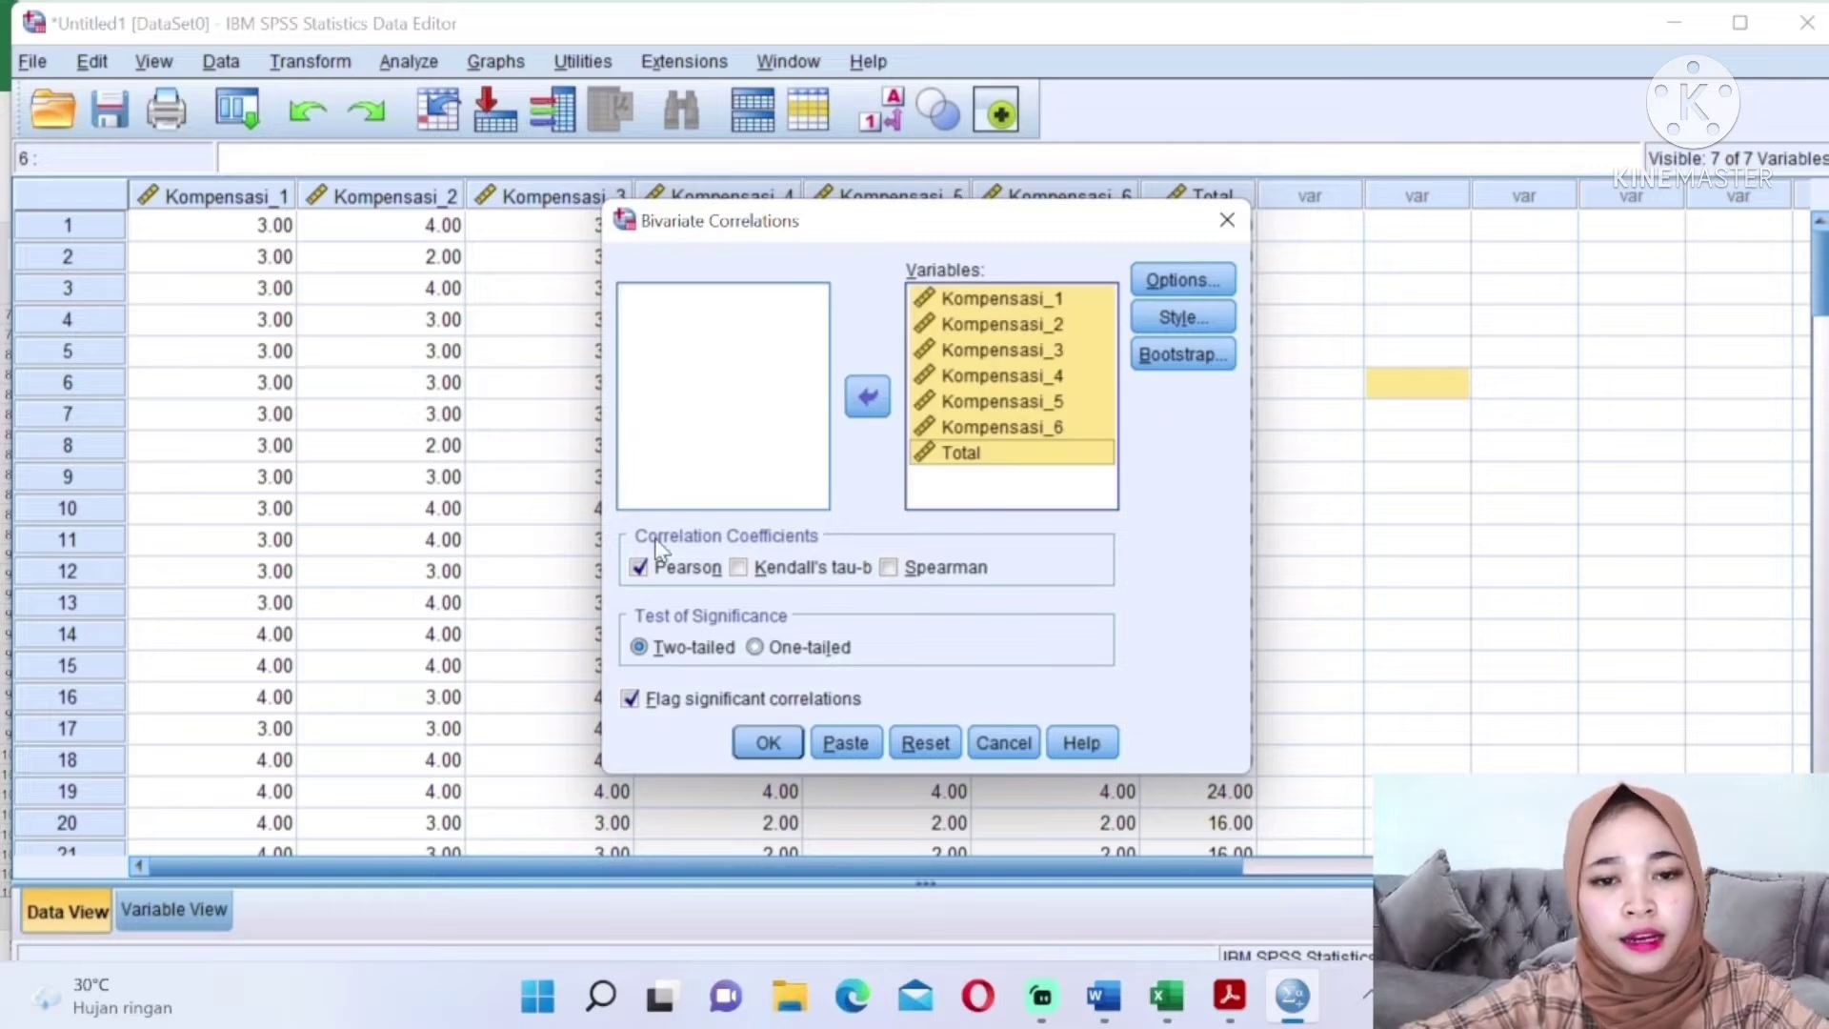
Run the correlation analysis with the Pearson coefficient, two-tailed significance and flagged significant correlations
click(645, 575)
click(644, 572)
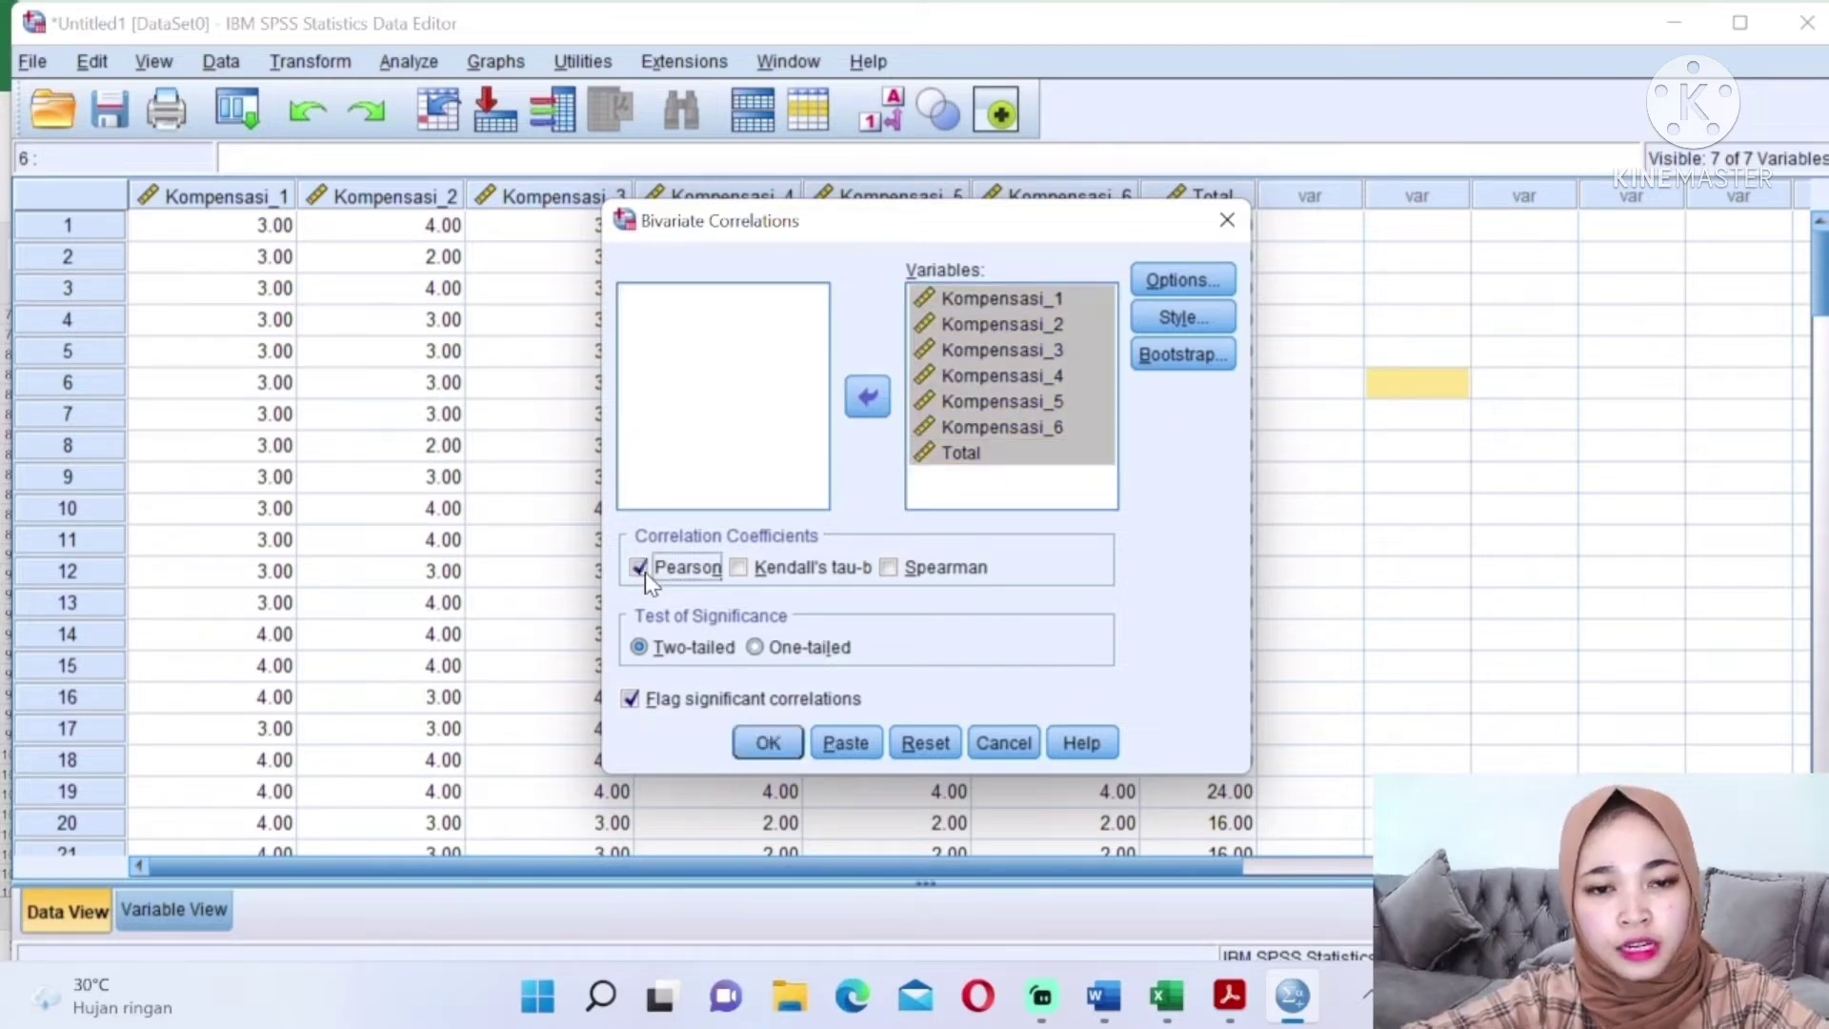
click(768, 744)
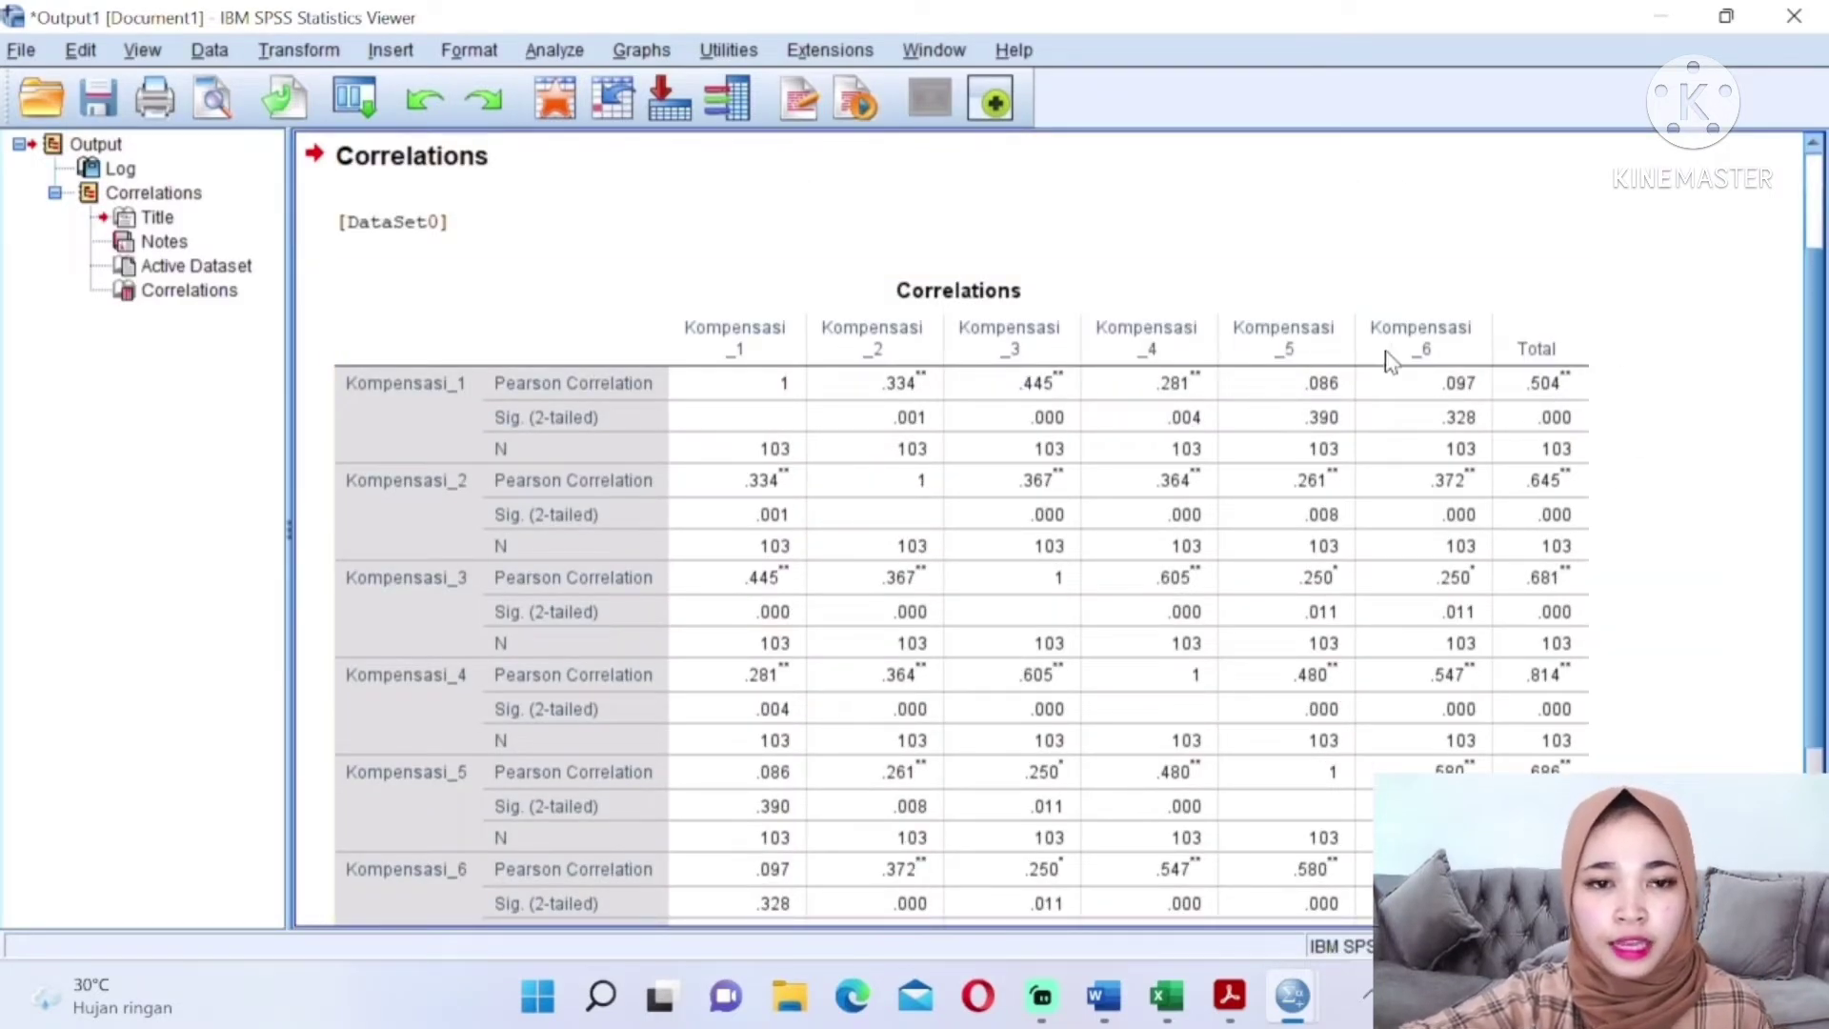
Switch to the Word document INTERPRETASI PENGUJIAN VALIDITAS and show Tabel 1 beside the Total column of the SPSS correlations output
mouse_move(1103, 995)
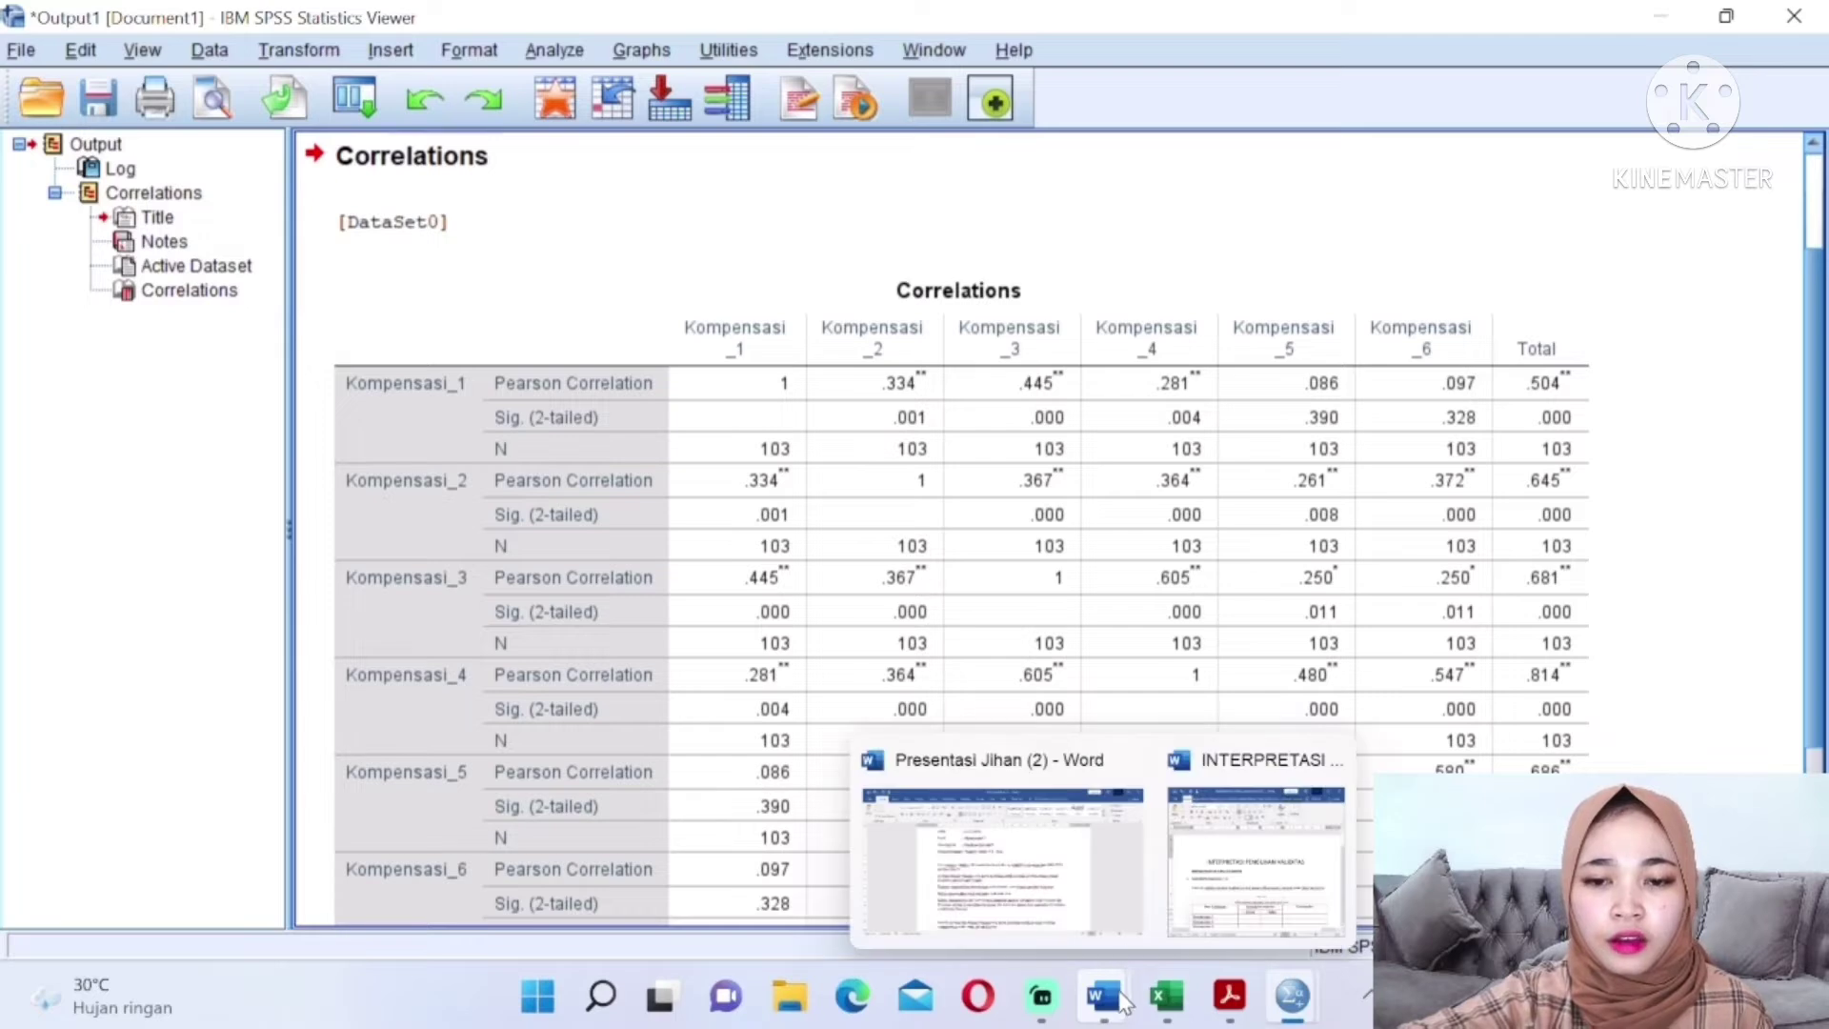
click(1248, 884)
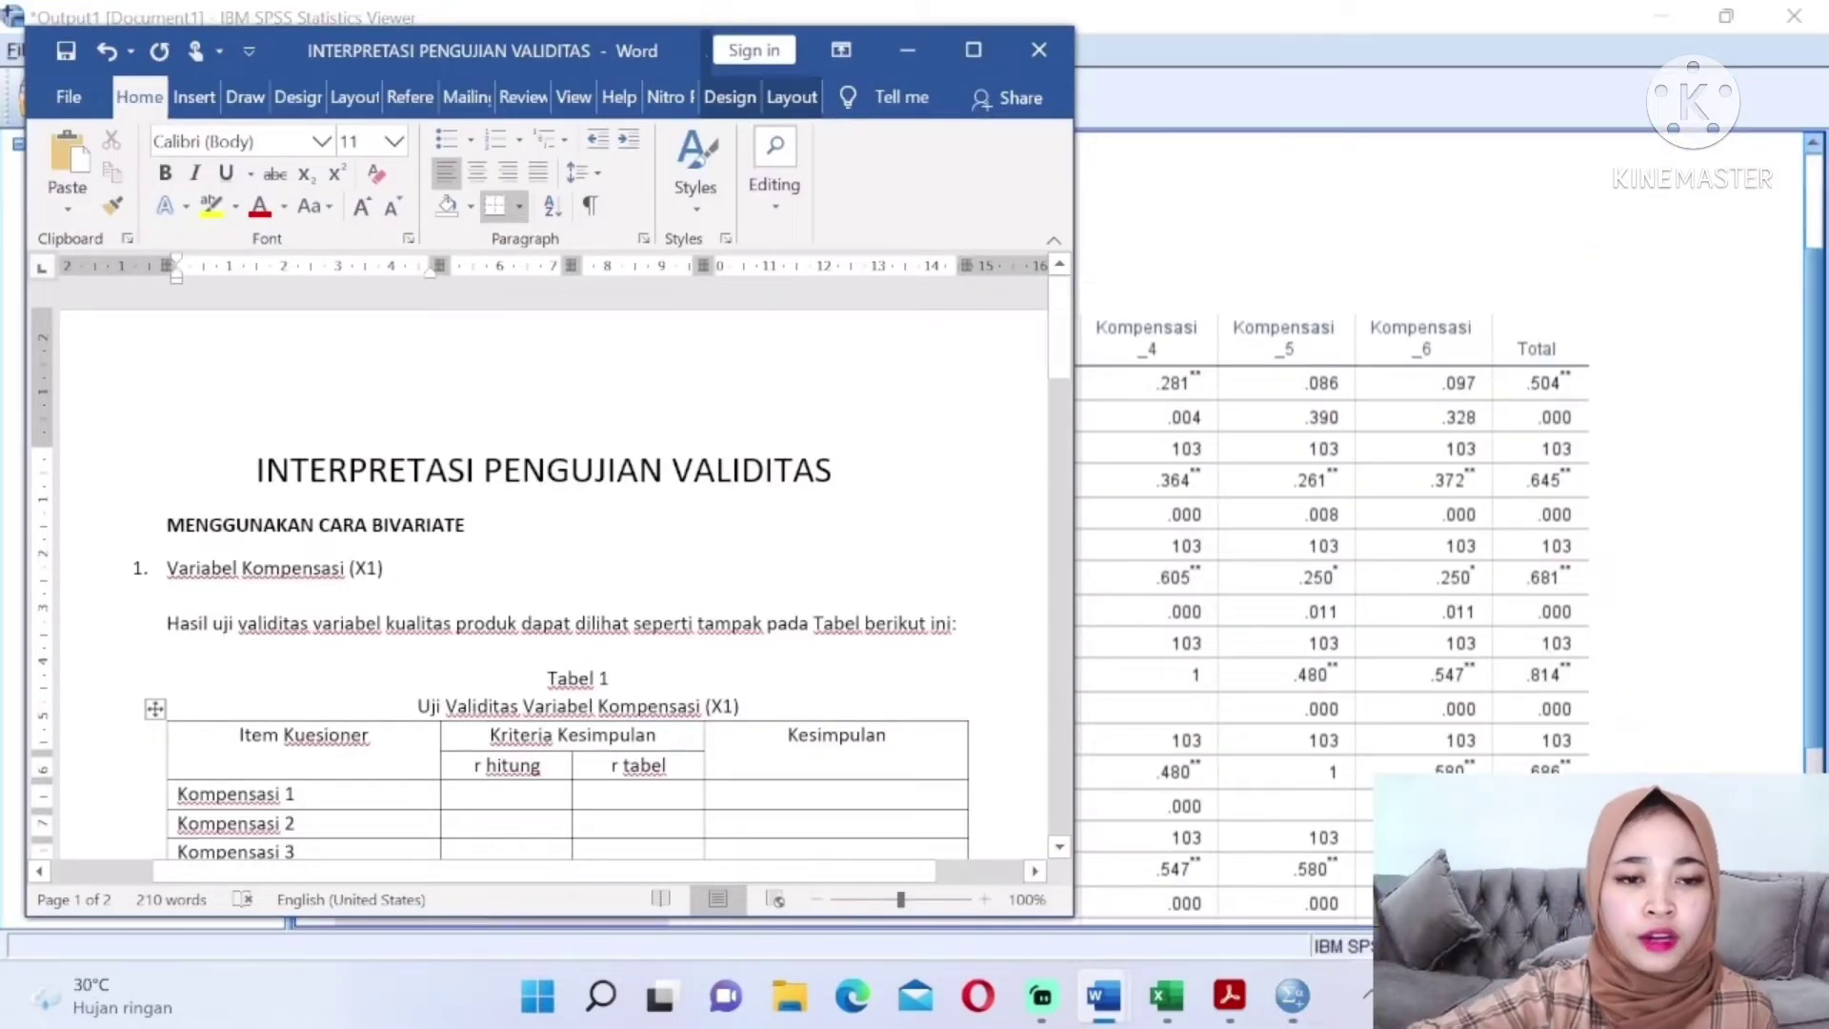
drag(1062, 351, 1065, 395)
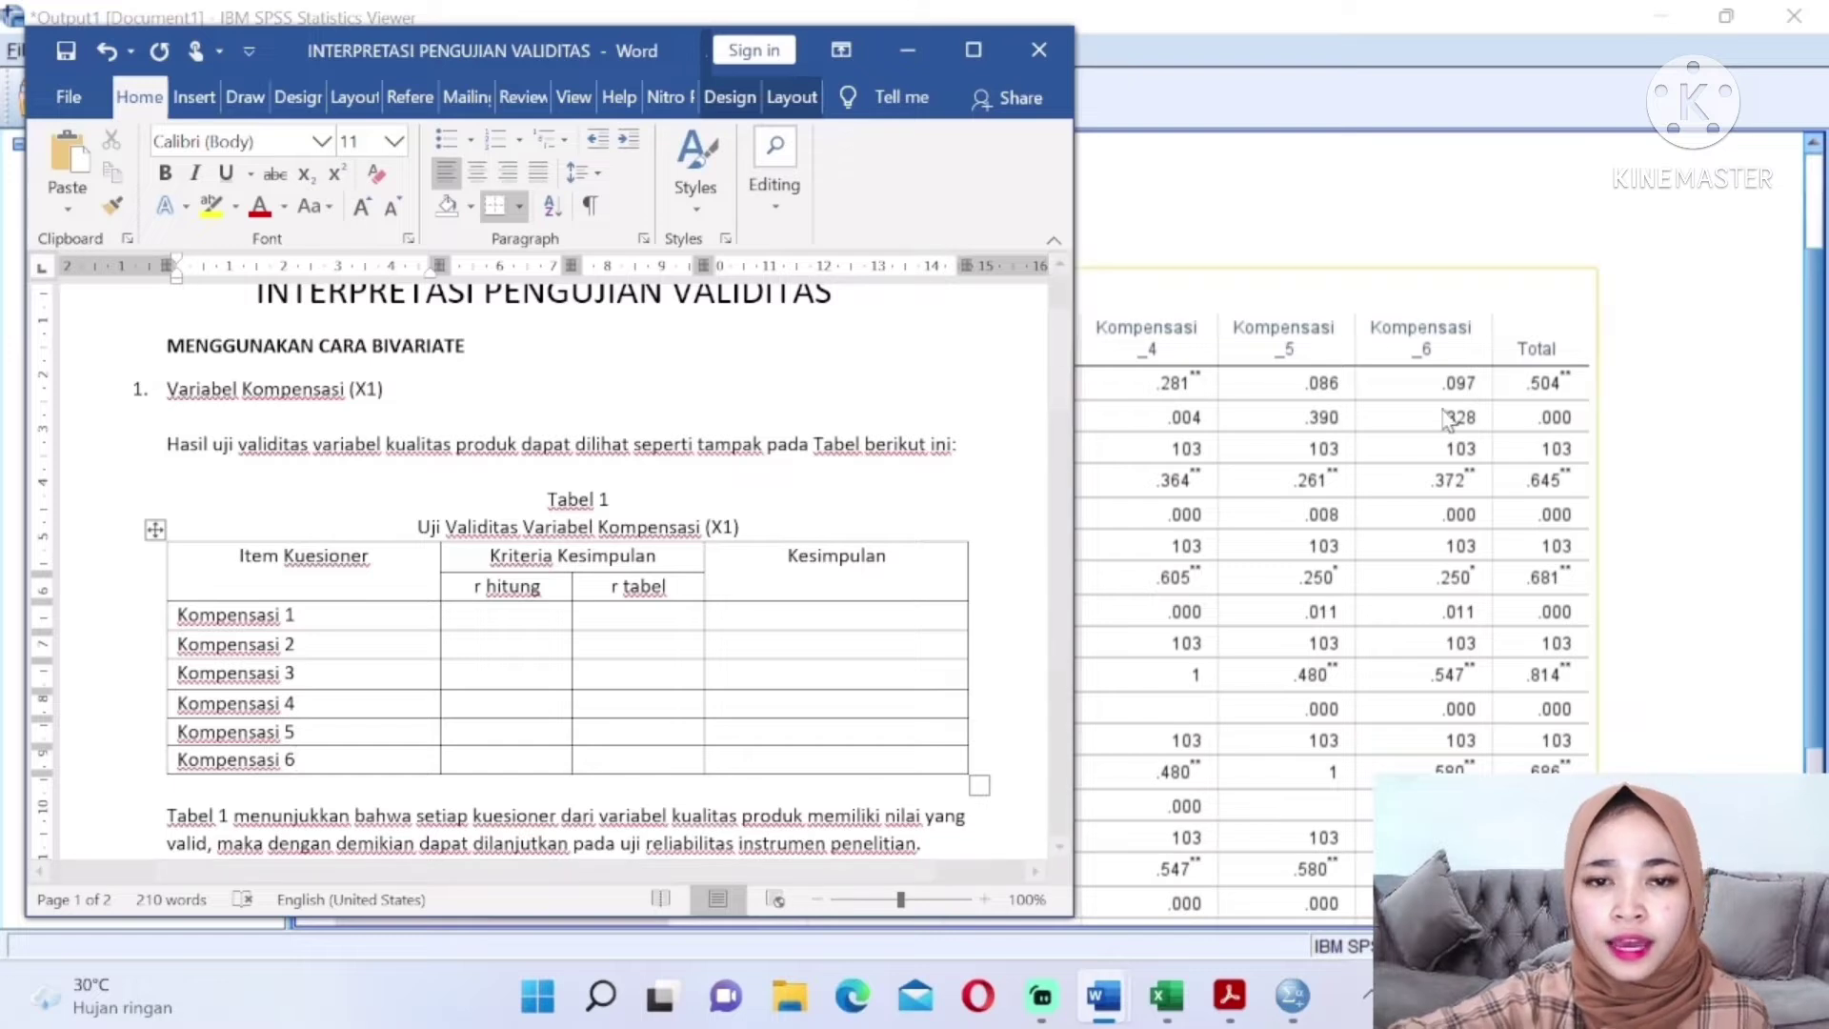
click(1771, 356)
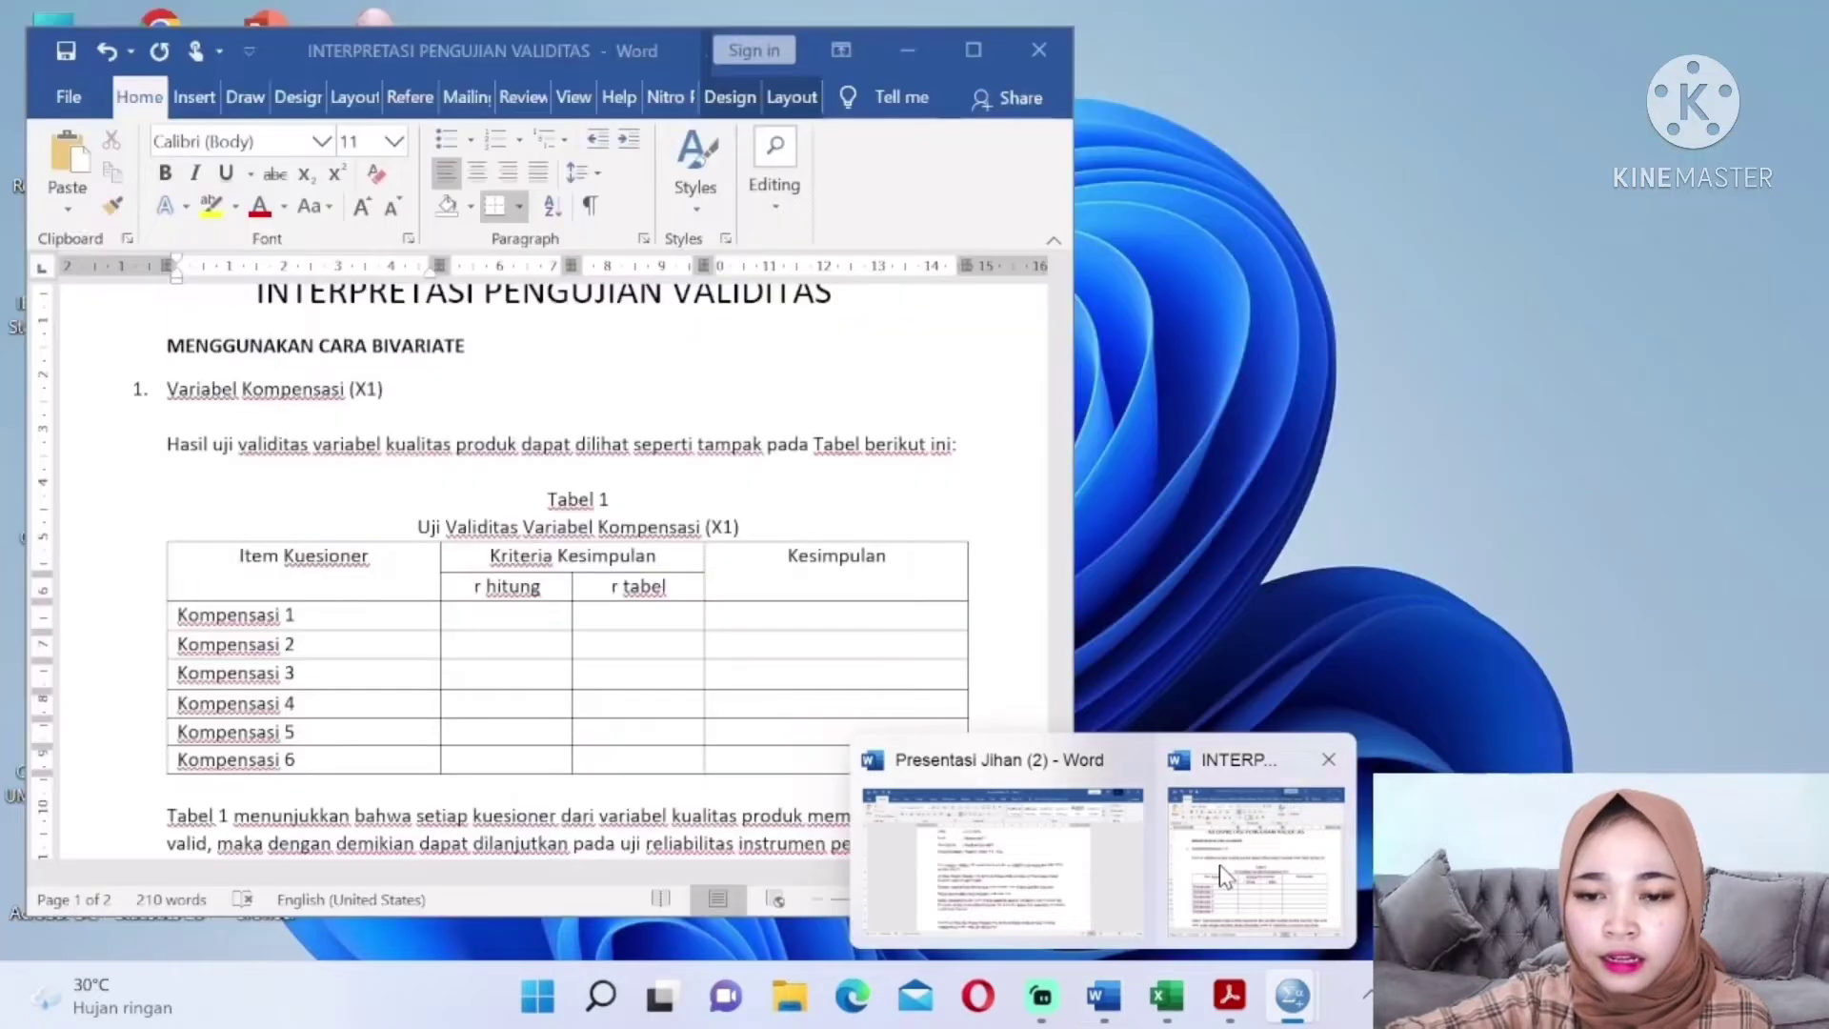
click(1267, 838)
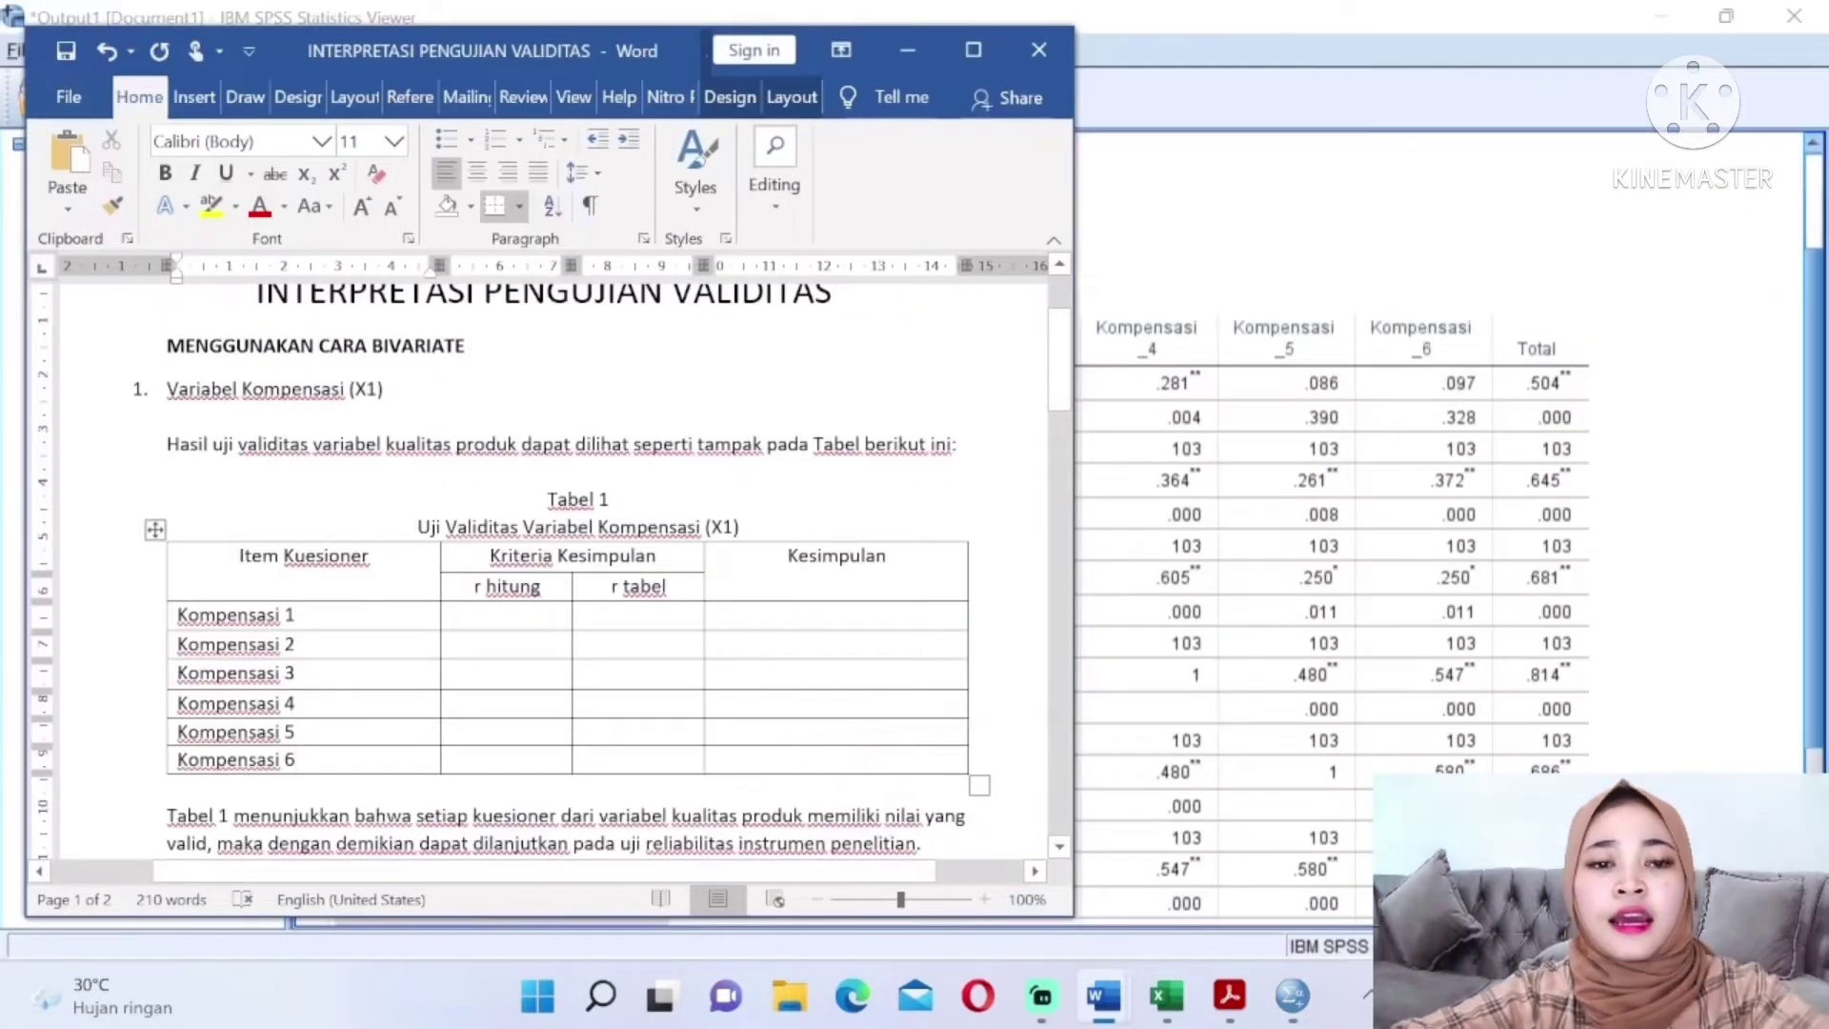
Fill in the r hitung values in Tabel 1: 0.504 for Kompensasi 1, 0.645 for Kompensasi 2 and 0.681 for Kompensasi 3
click(508, 615)
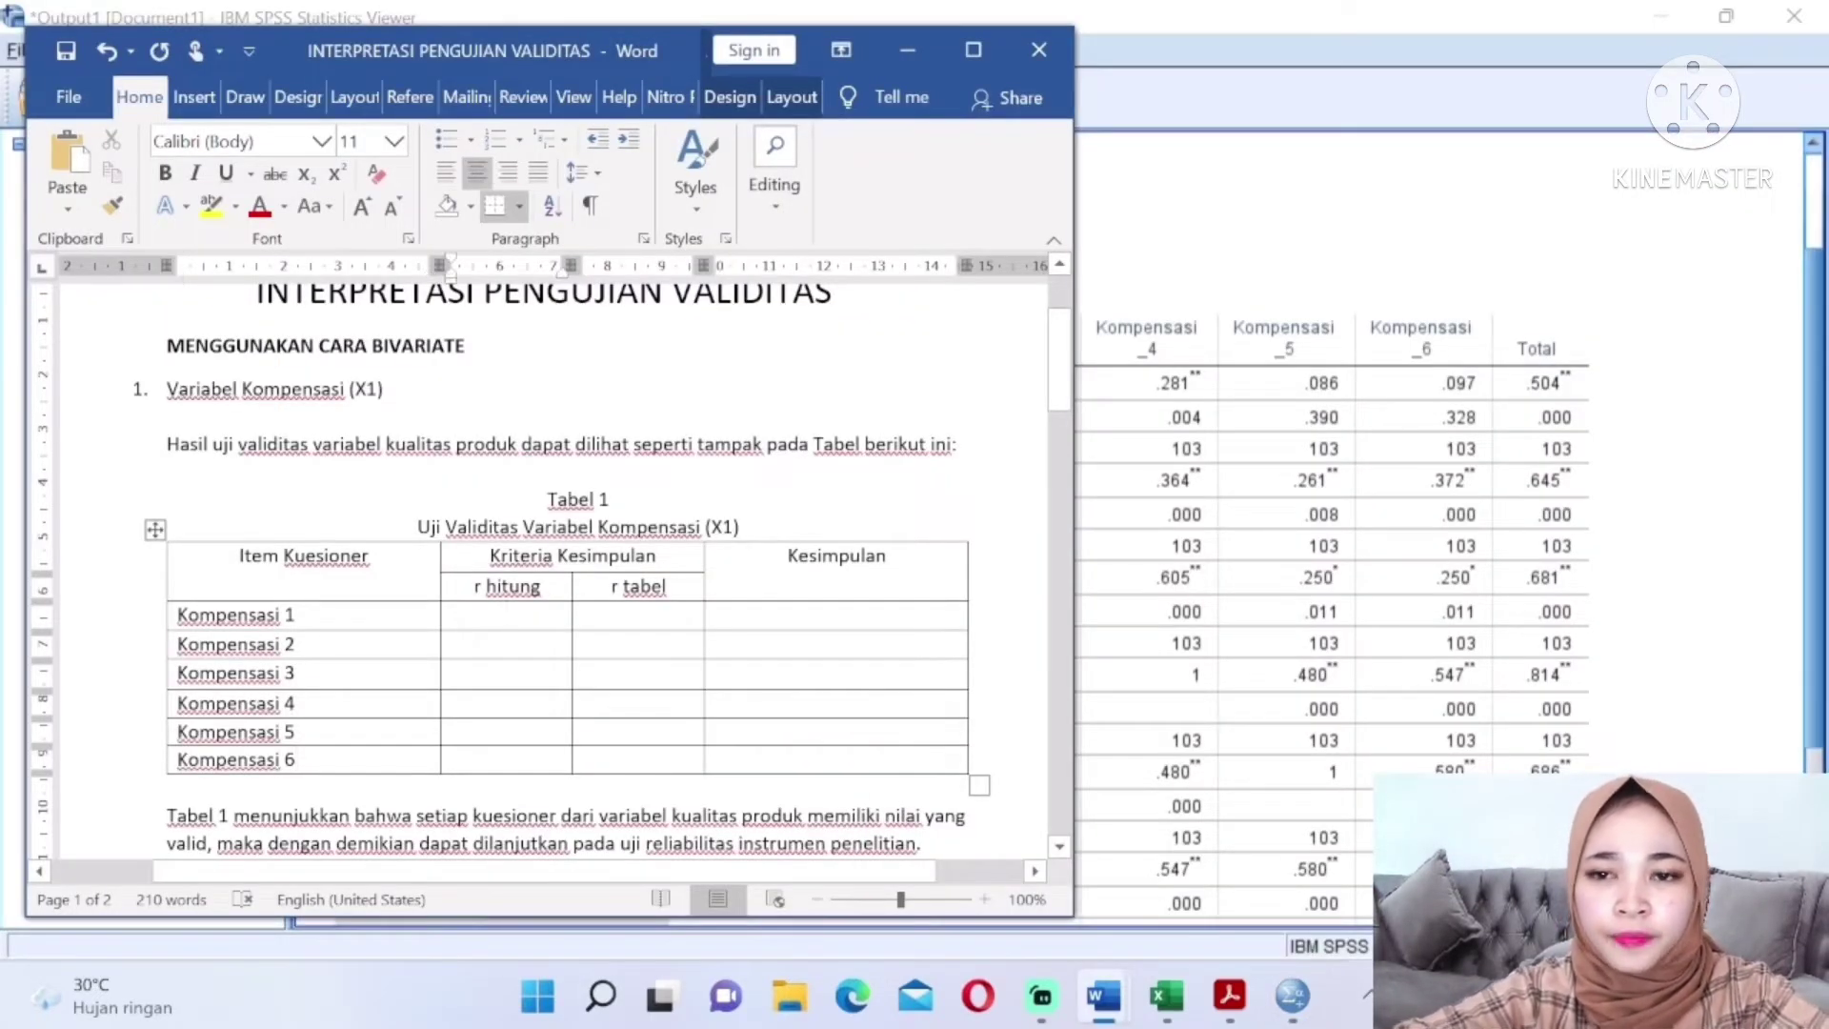
text(0.5)
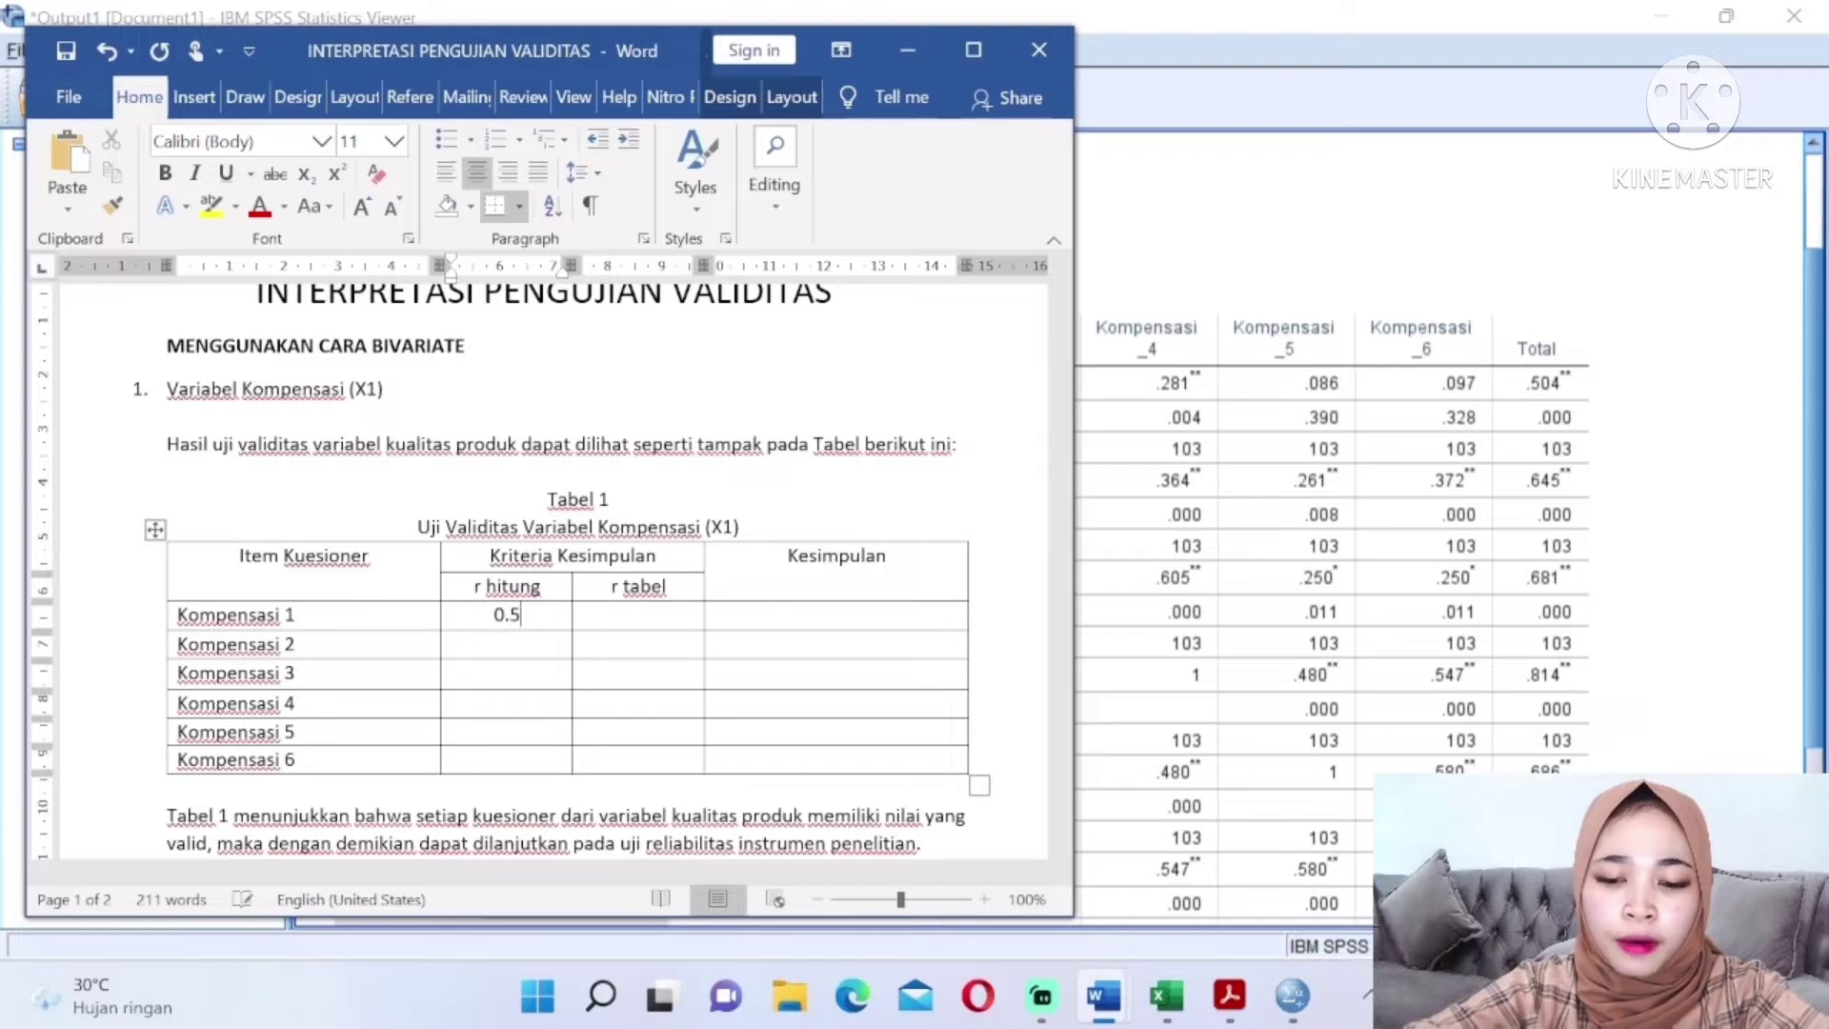
text(04)
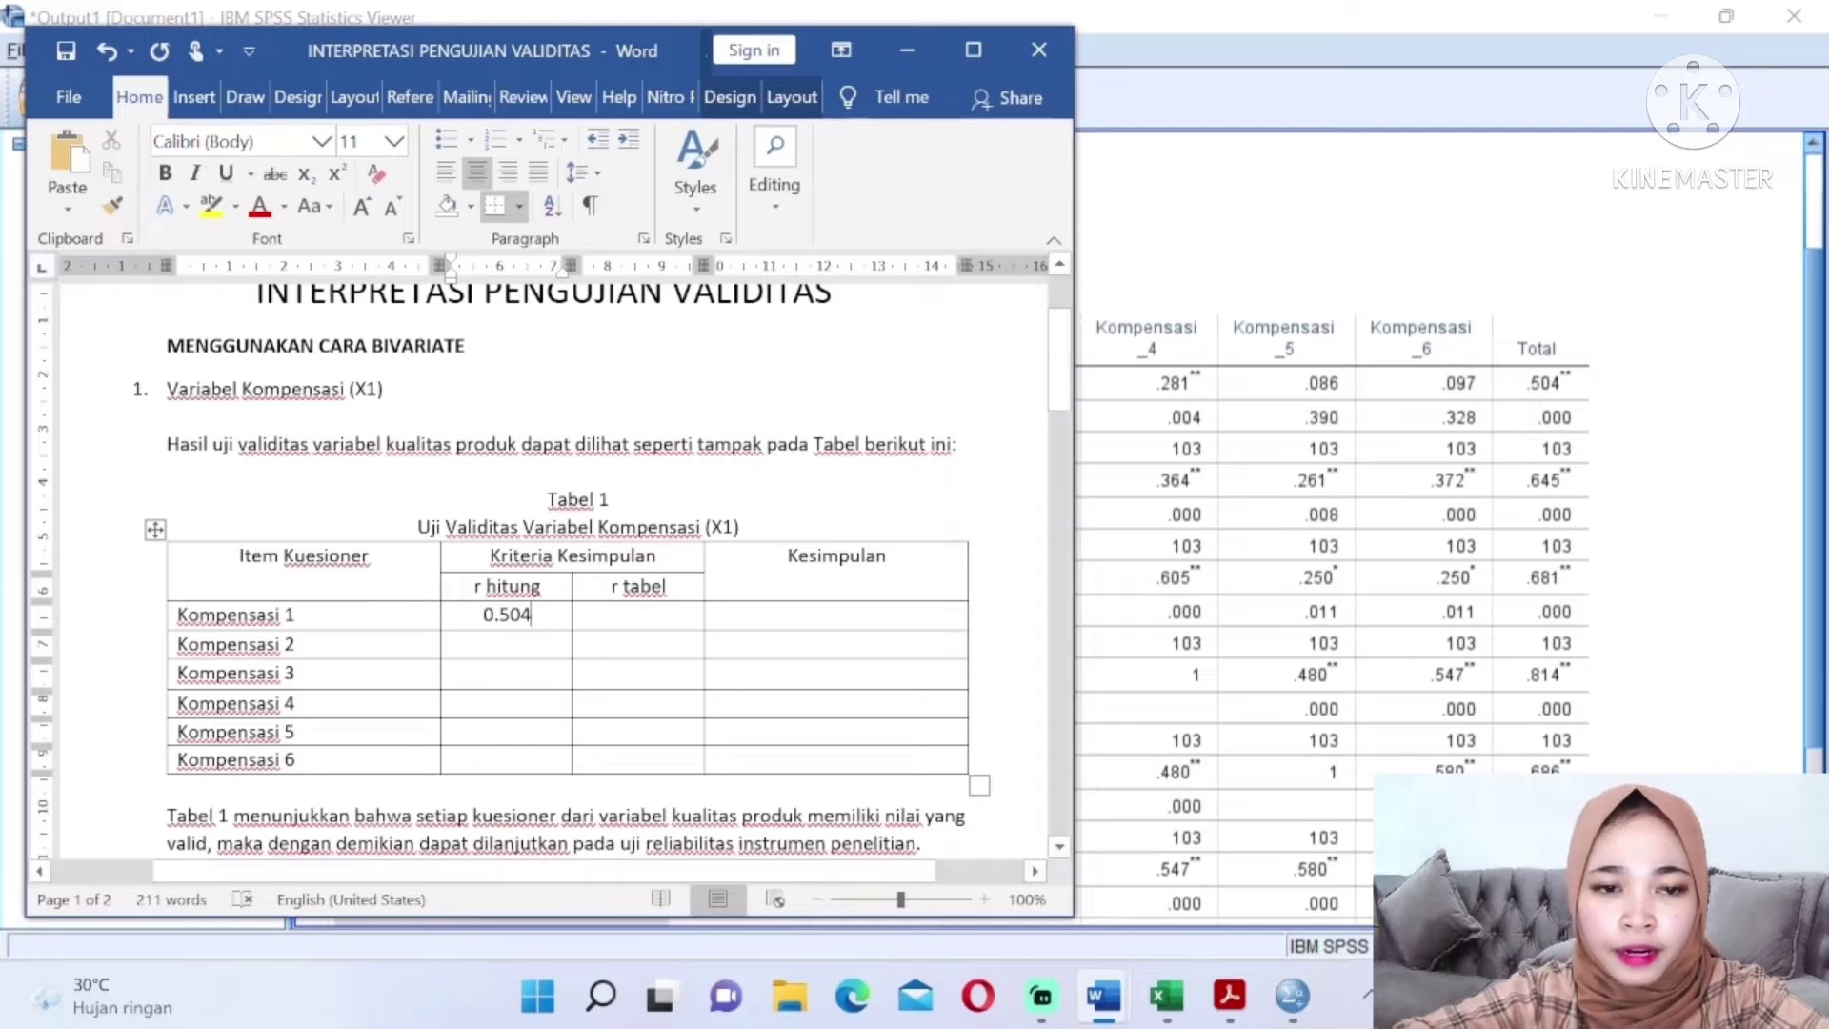
text(0)
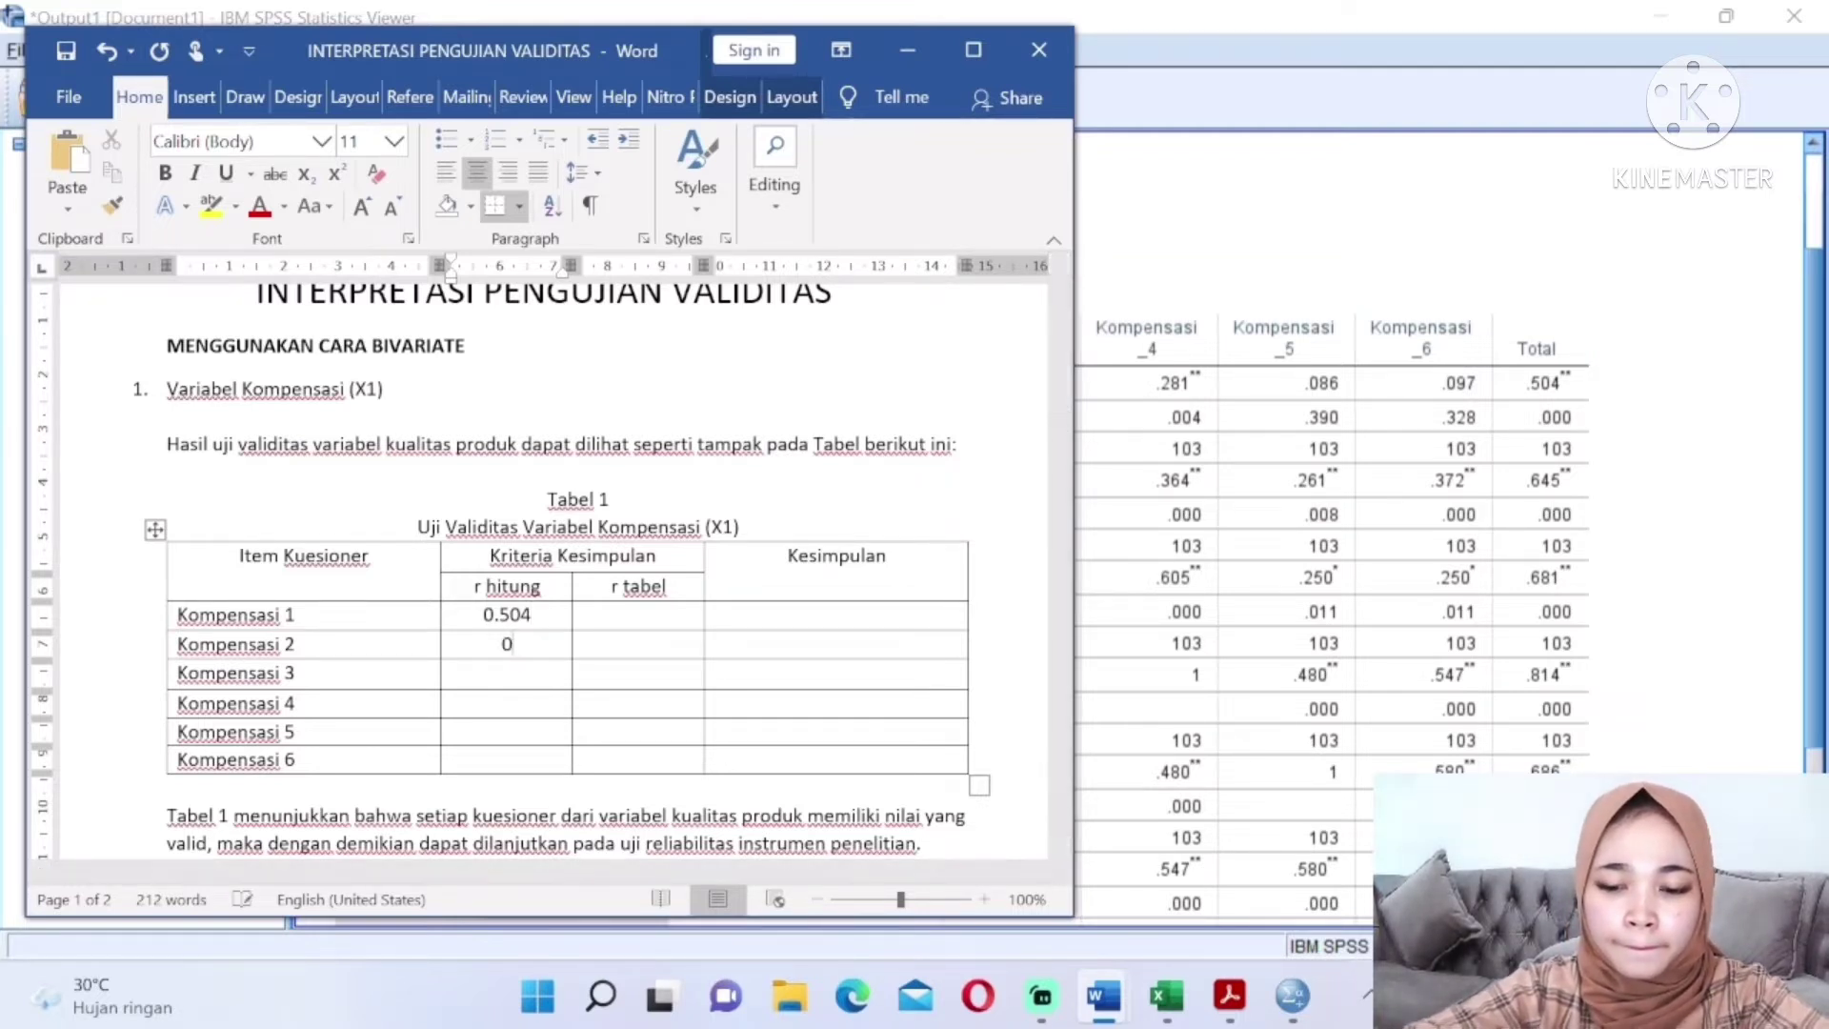
text(.645)
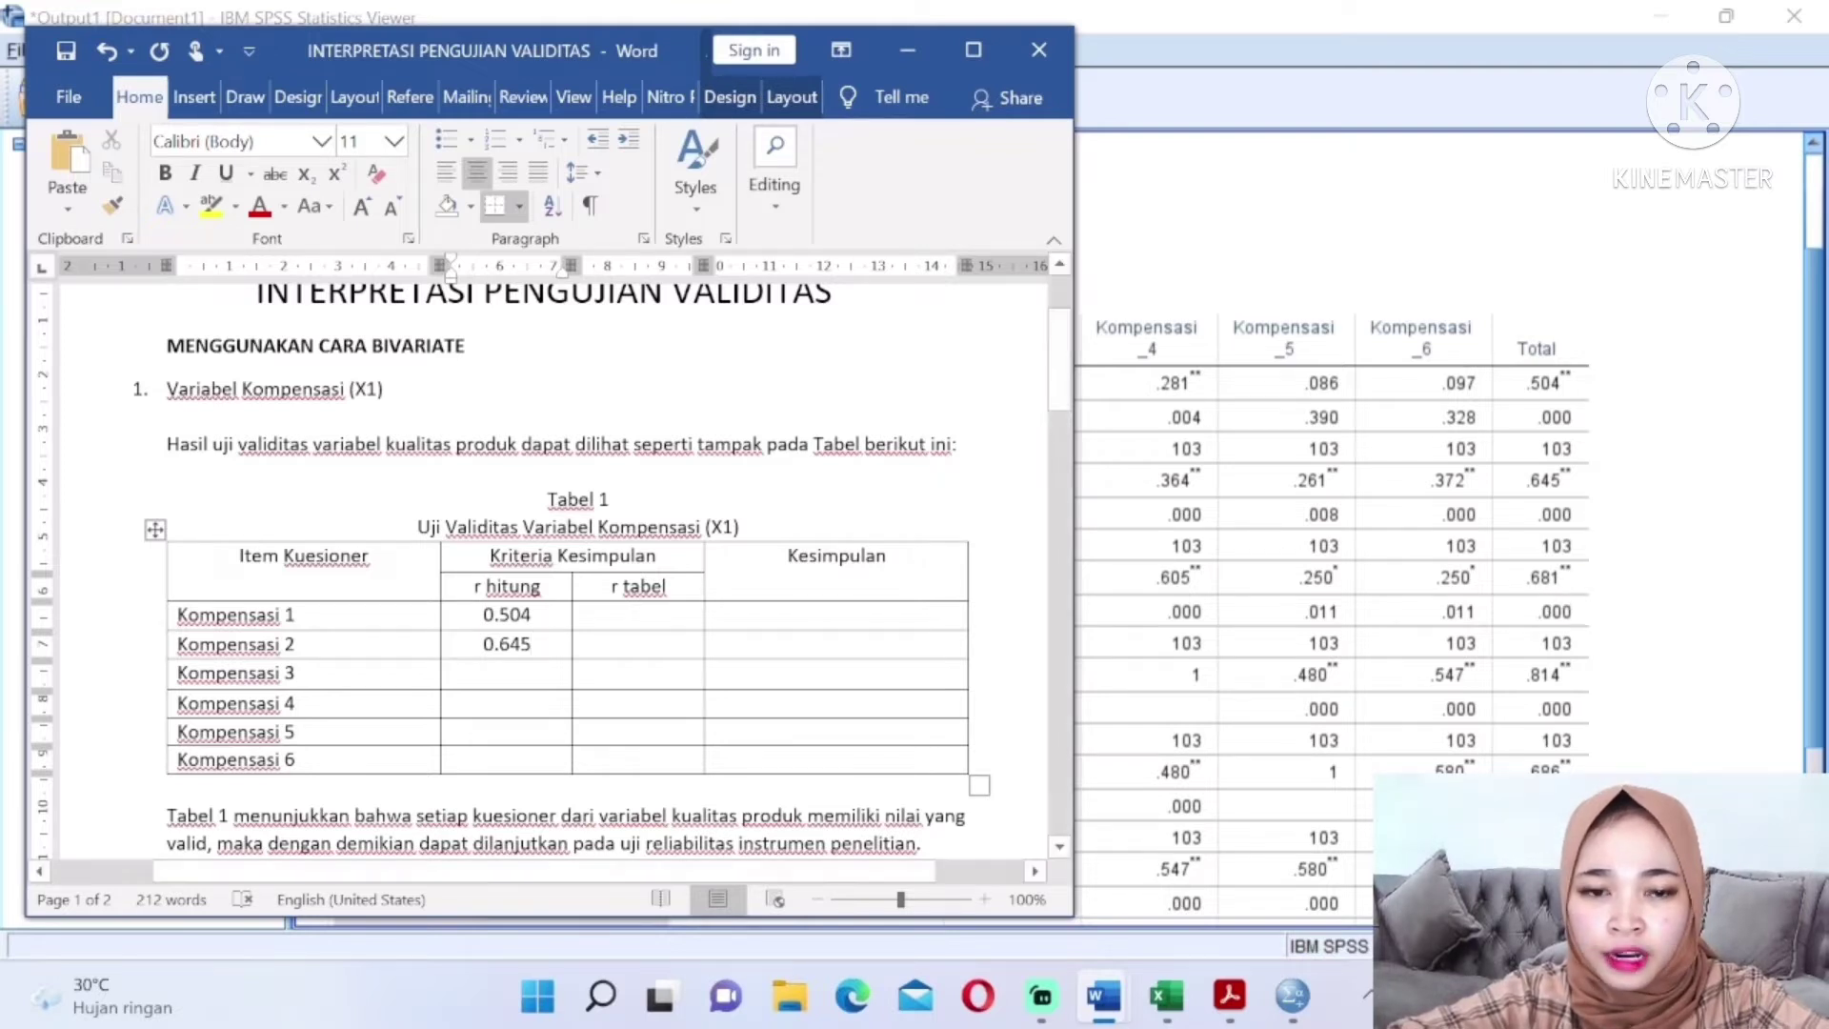
text(0)
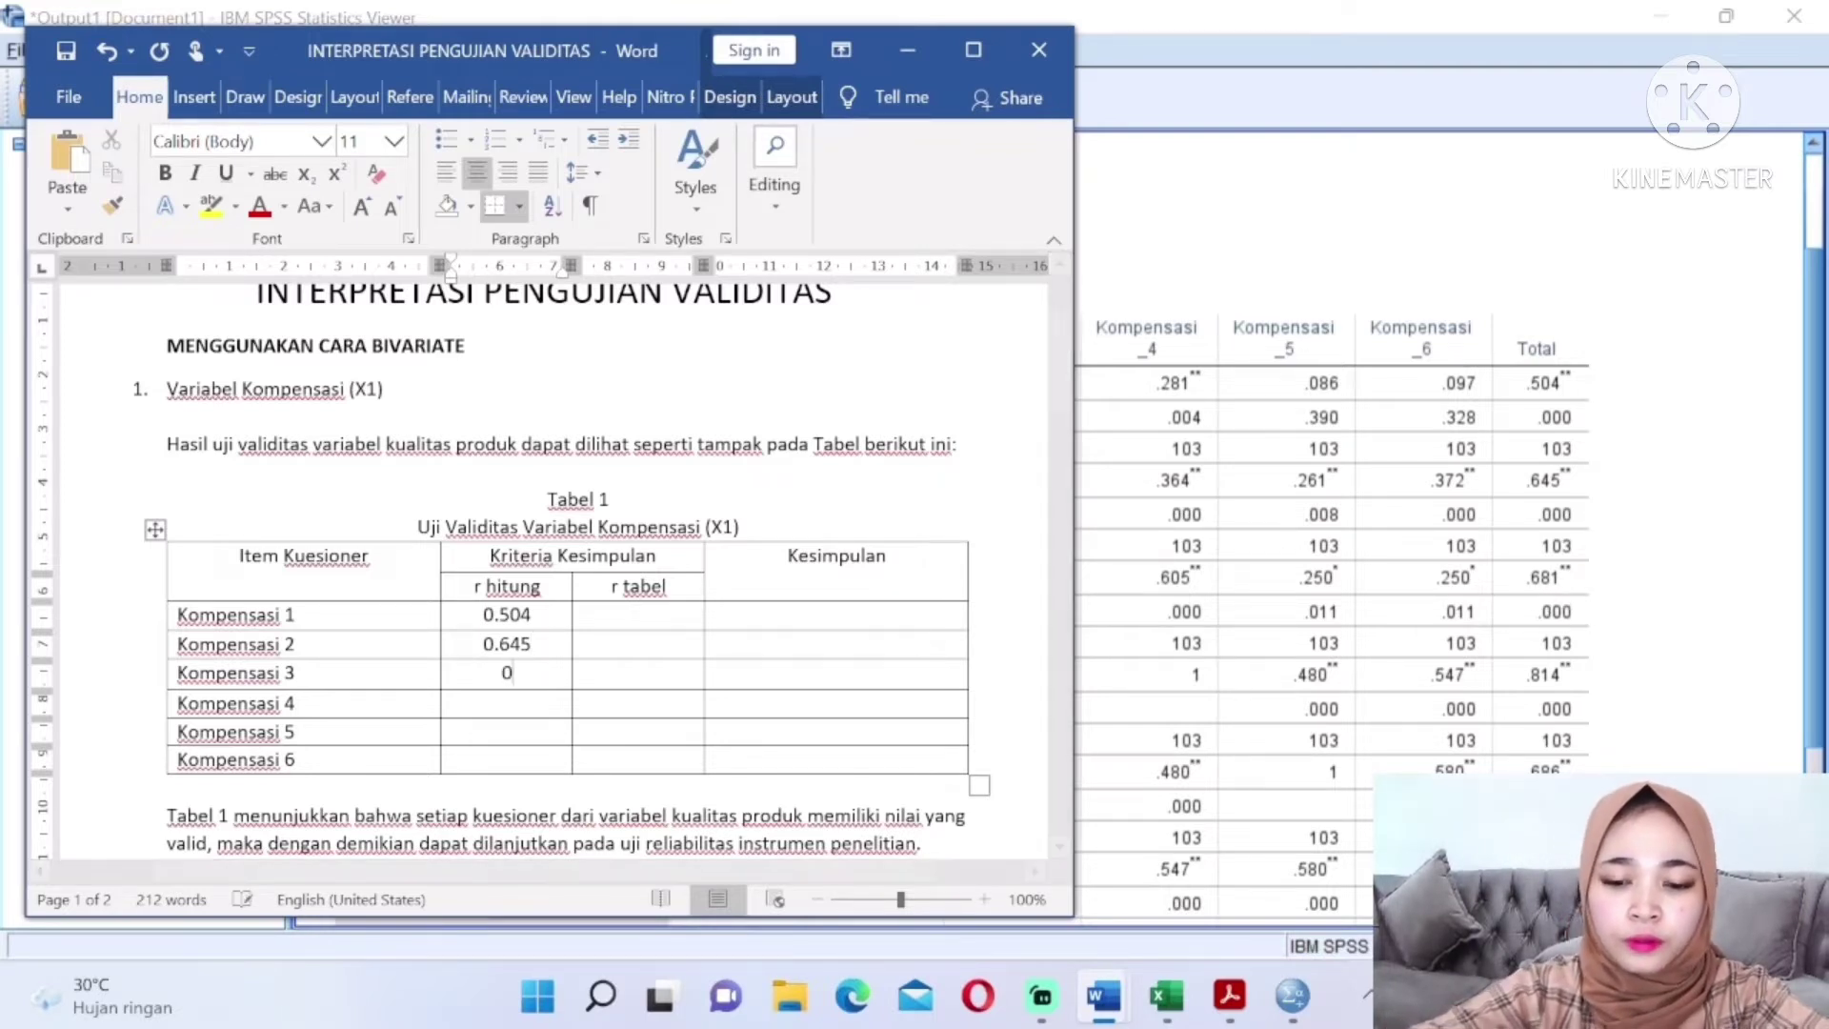
text(.681)
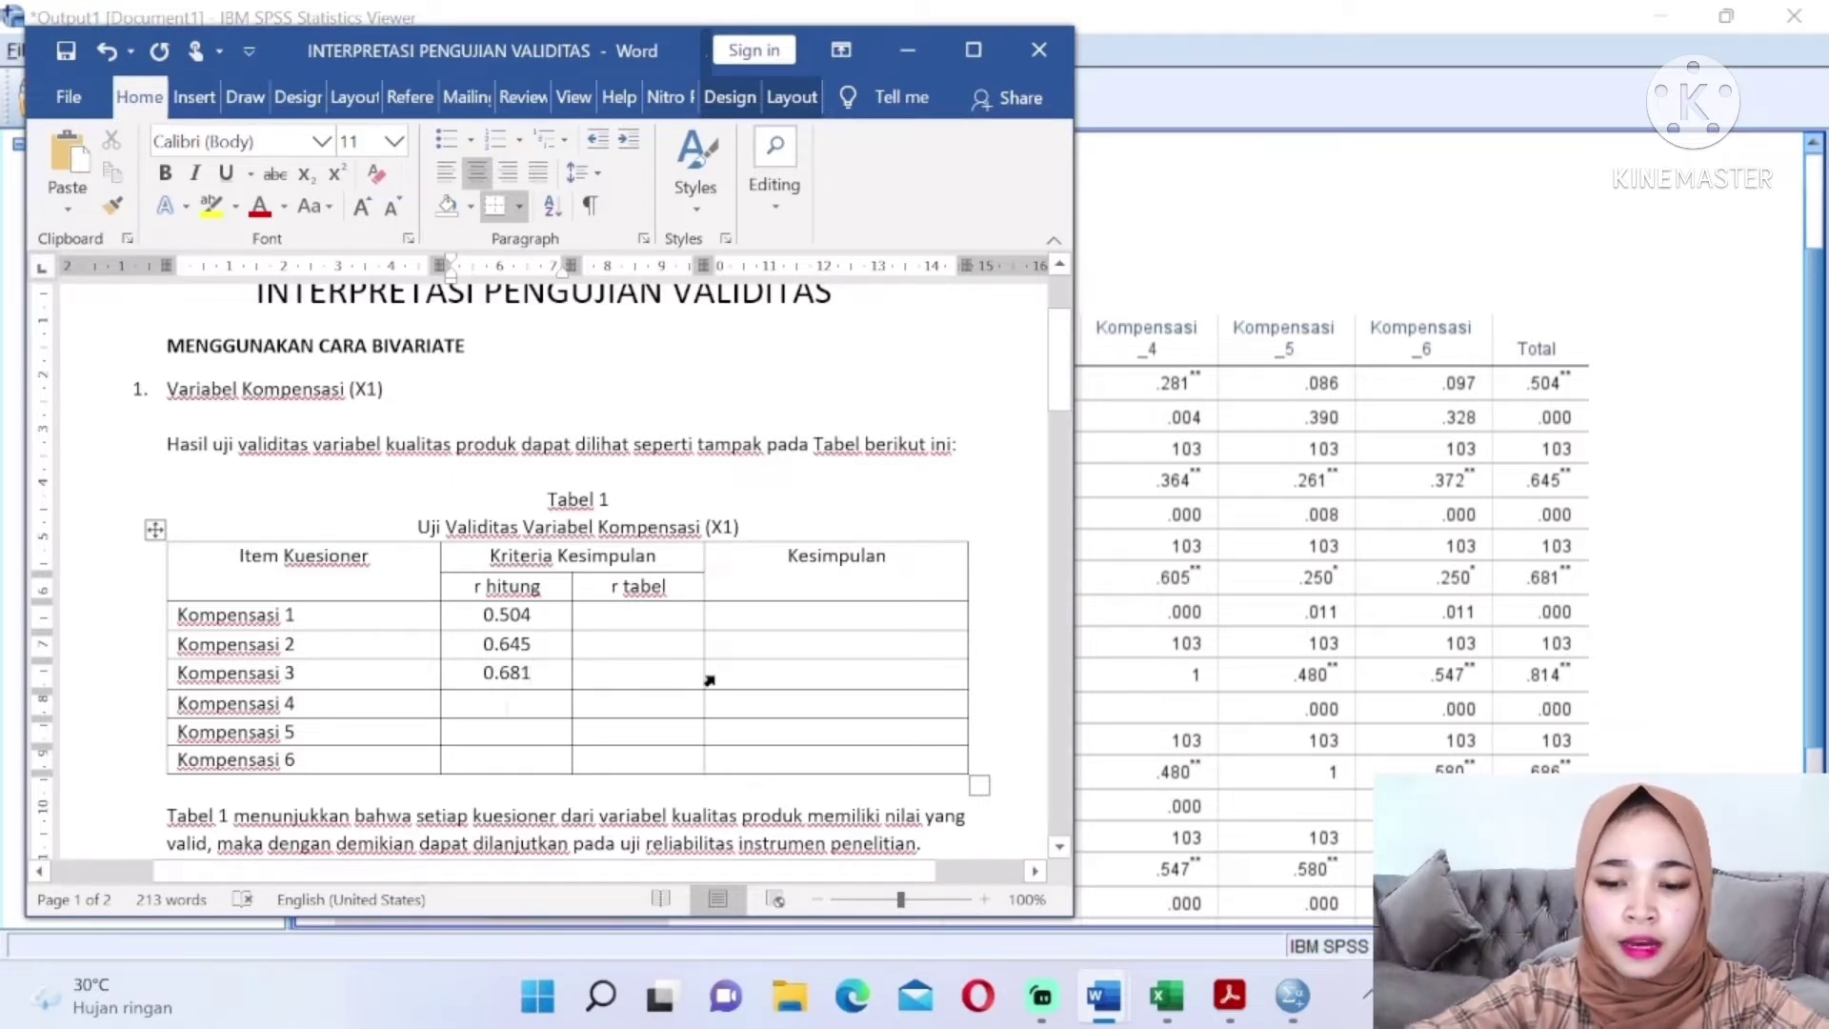
Enter r hitung 0.814 for Kompensasi 4, 0.686 for Kompensasi 5 and 0.738 for Kompensasi 6 in Tabel 1
text(0.814)
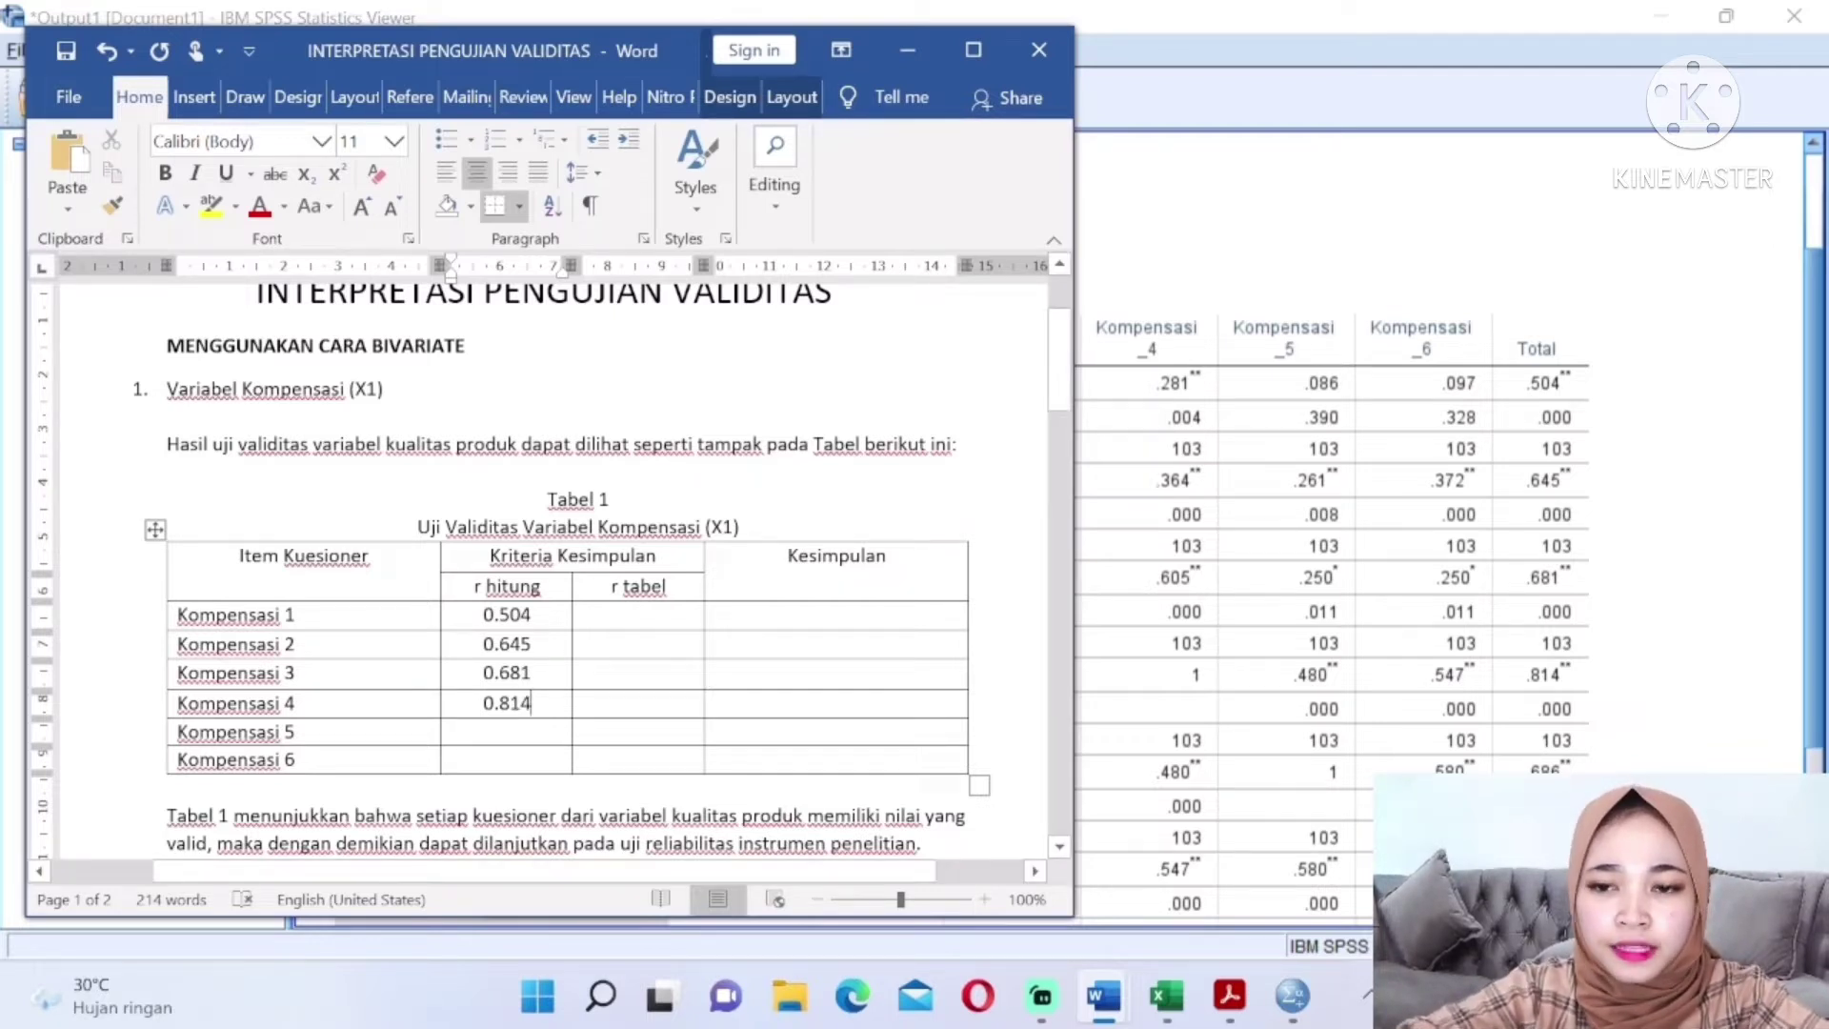
key(Down)
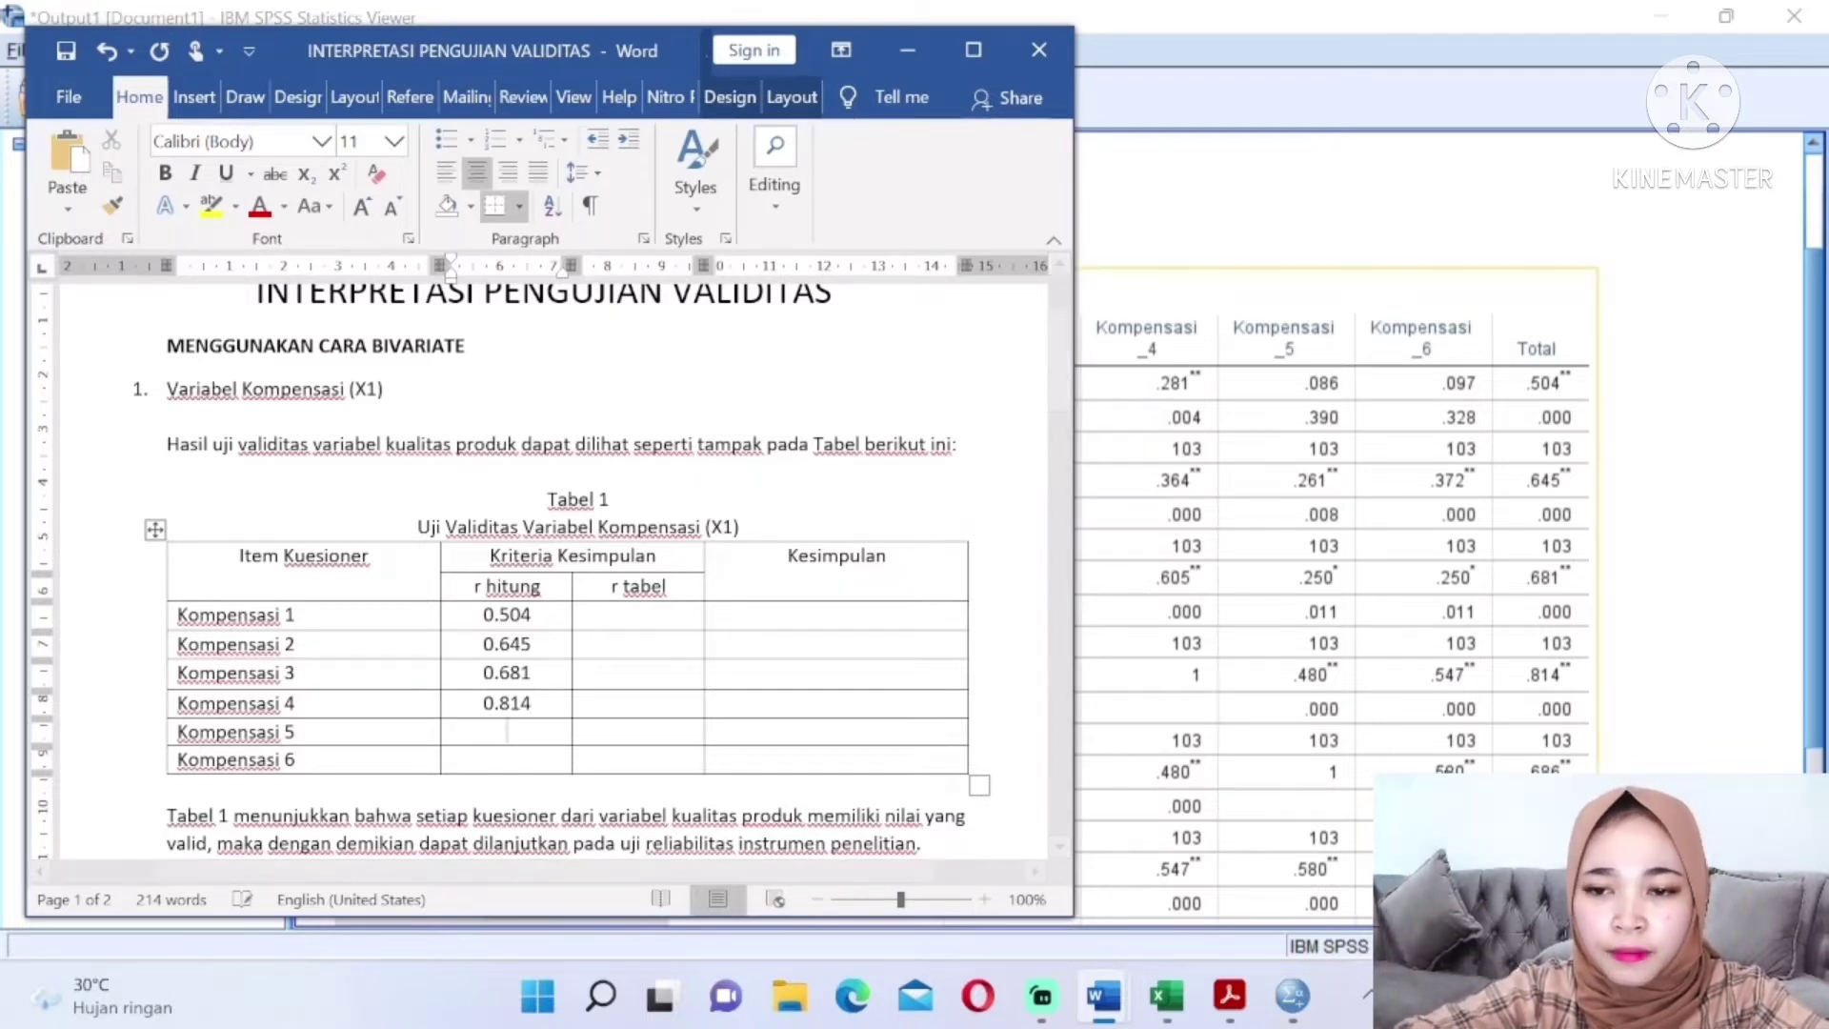
text(0)
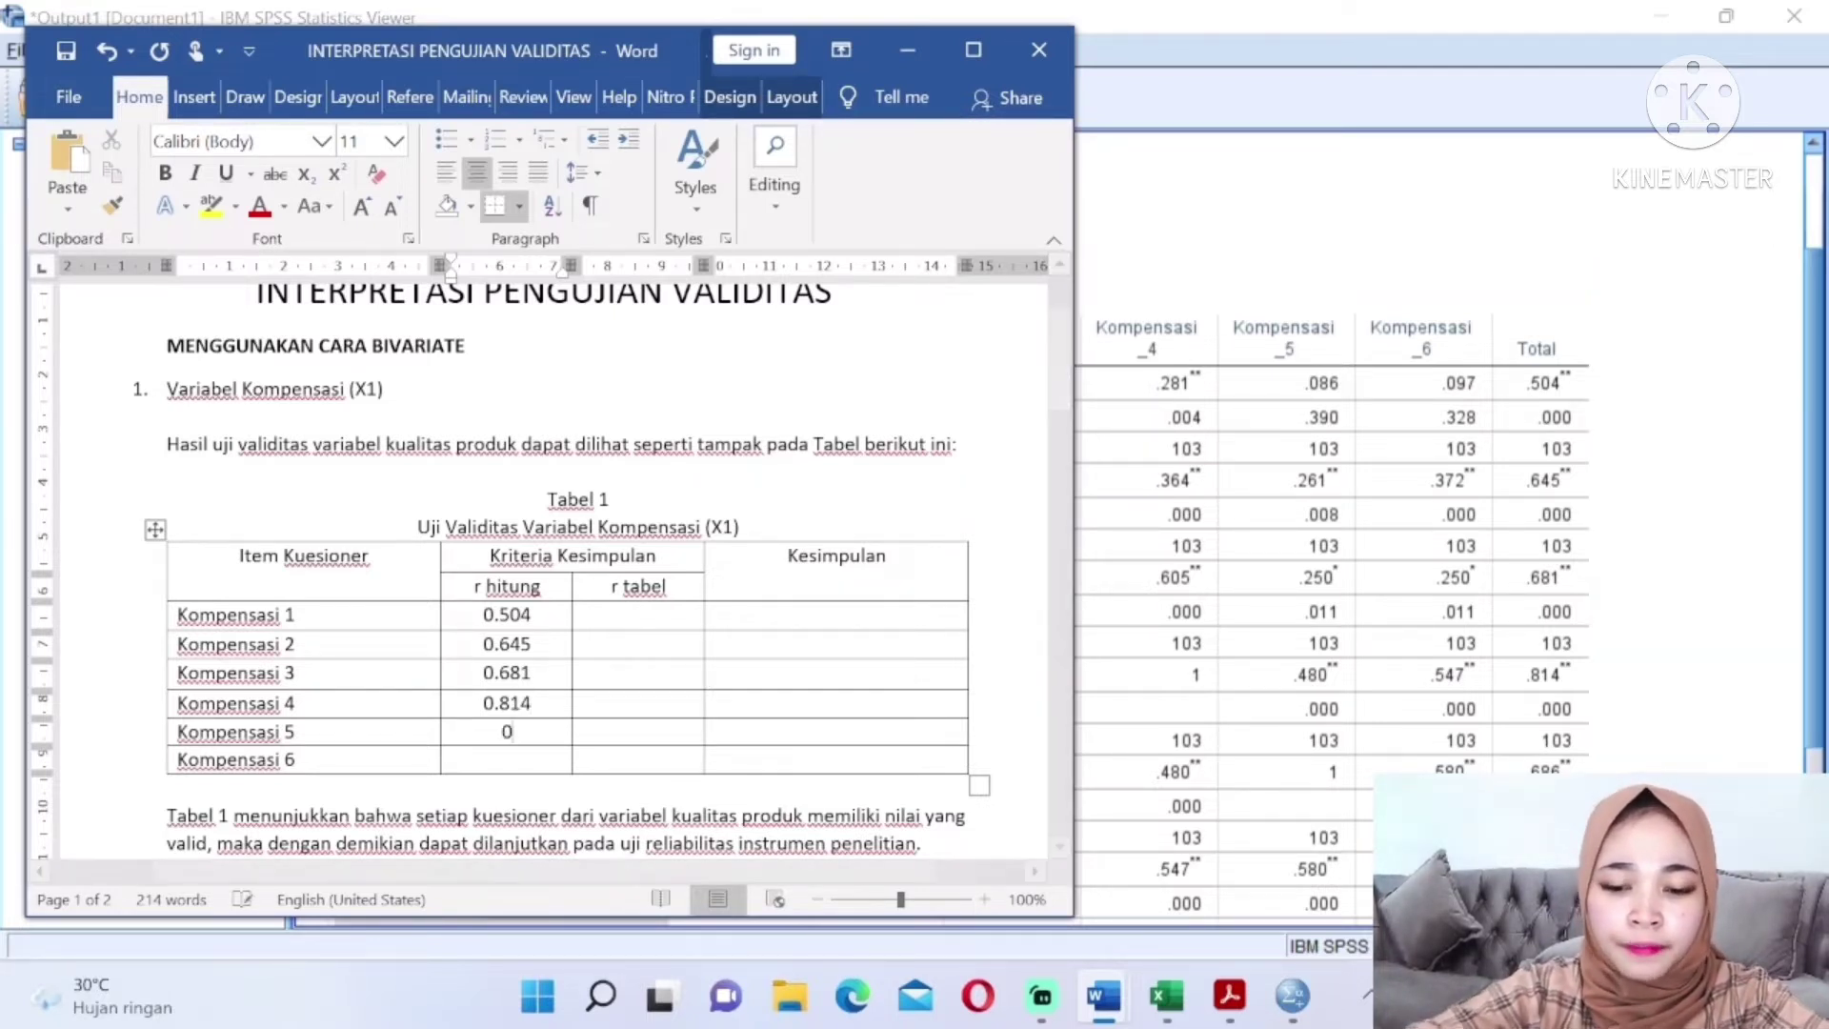
text(.686)
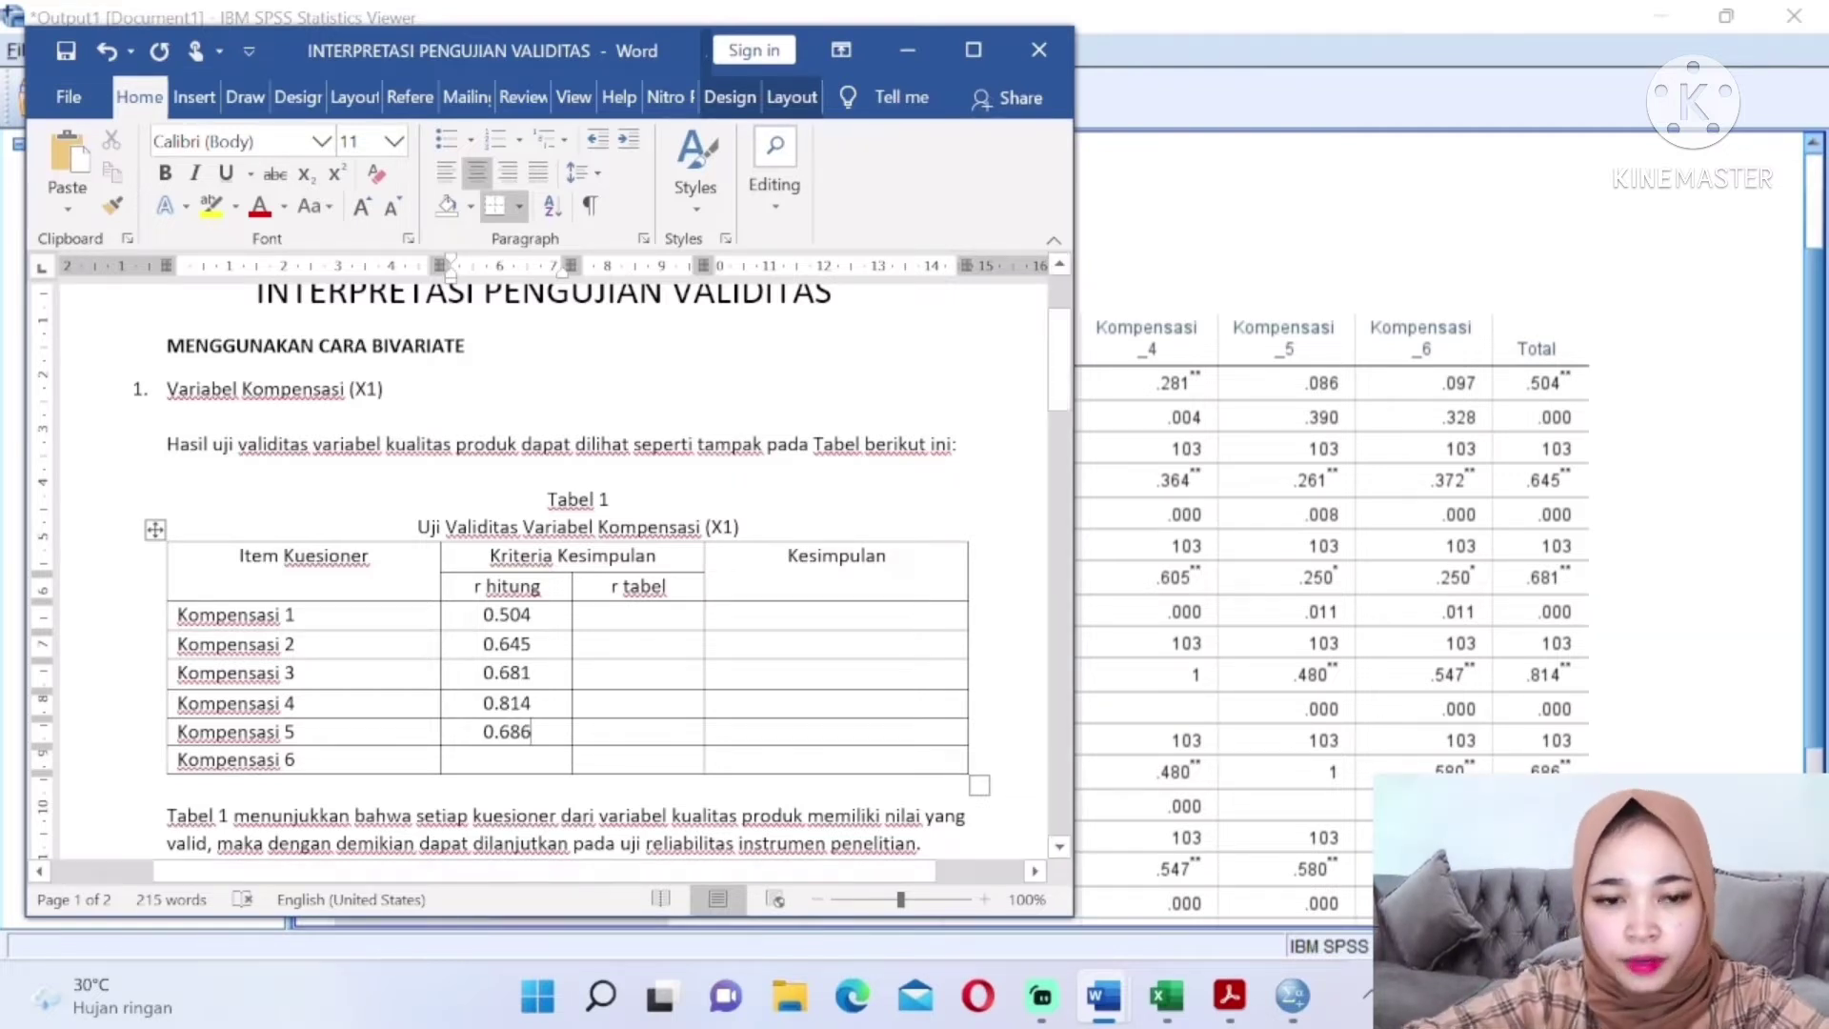
text(0)
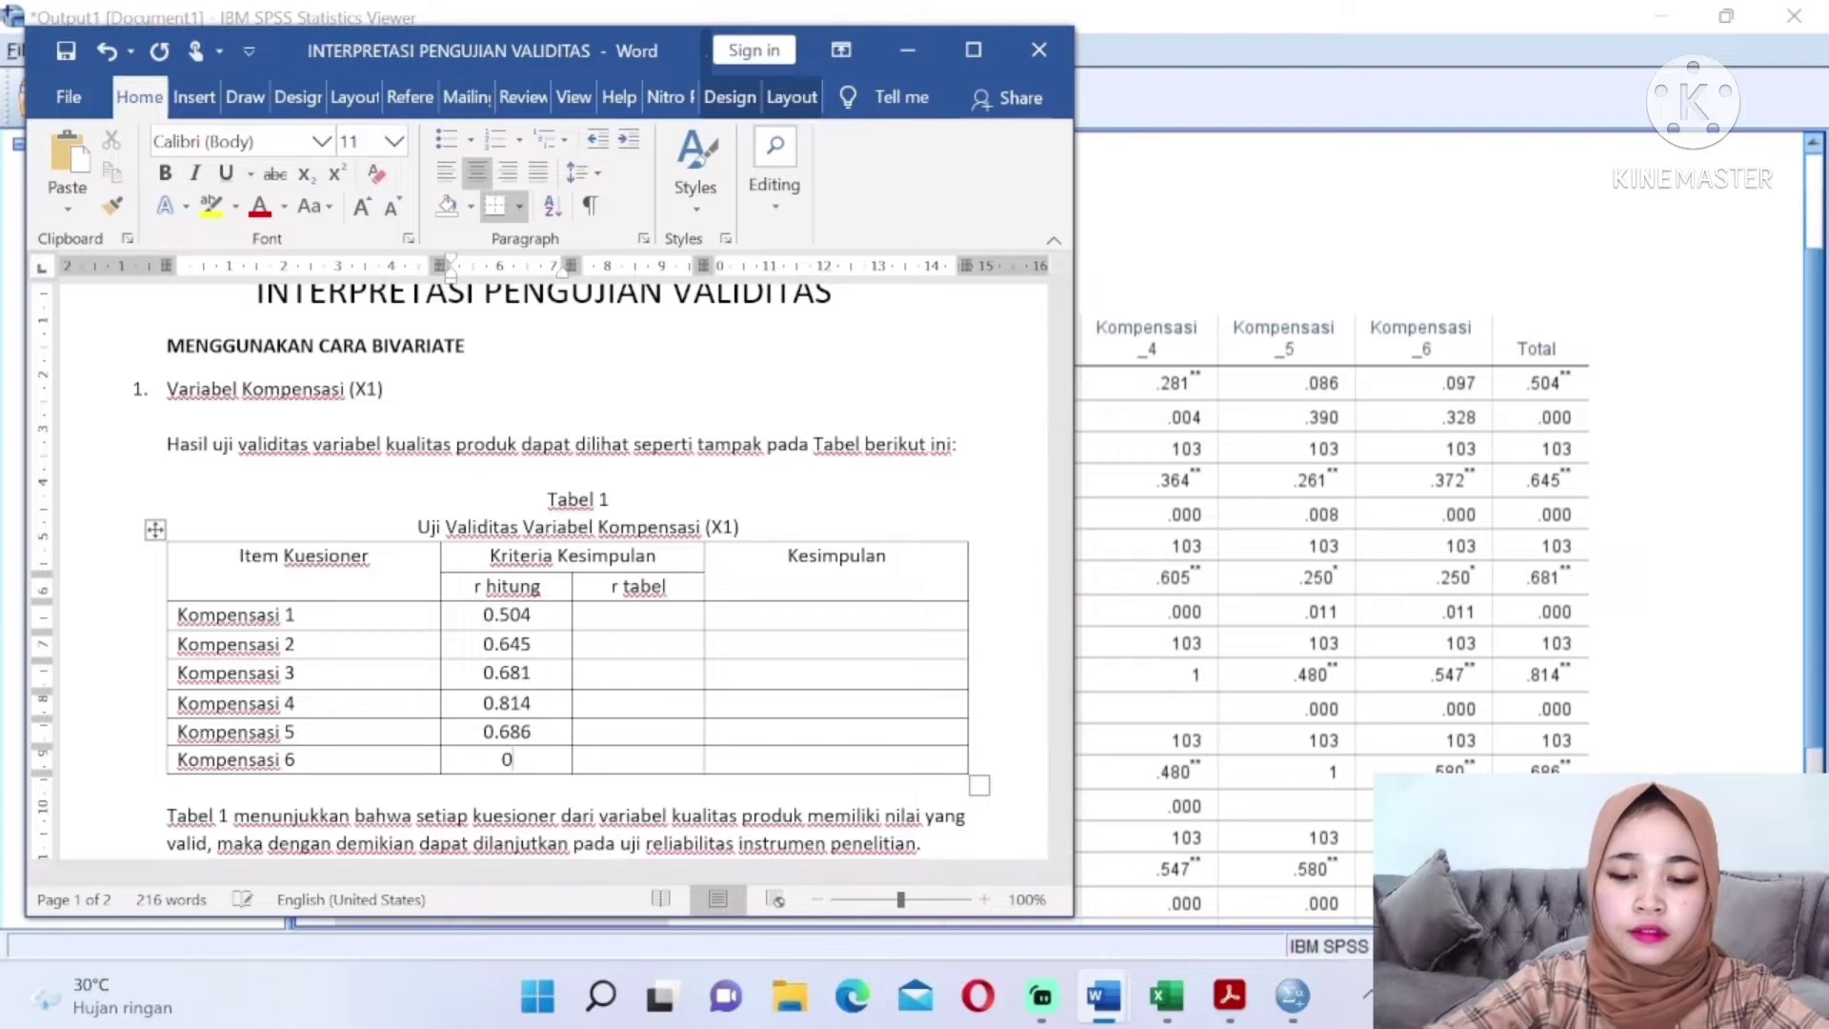
text(.738)
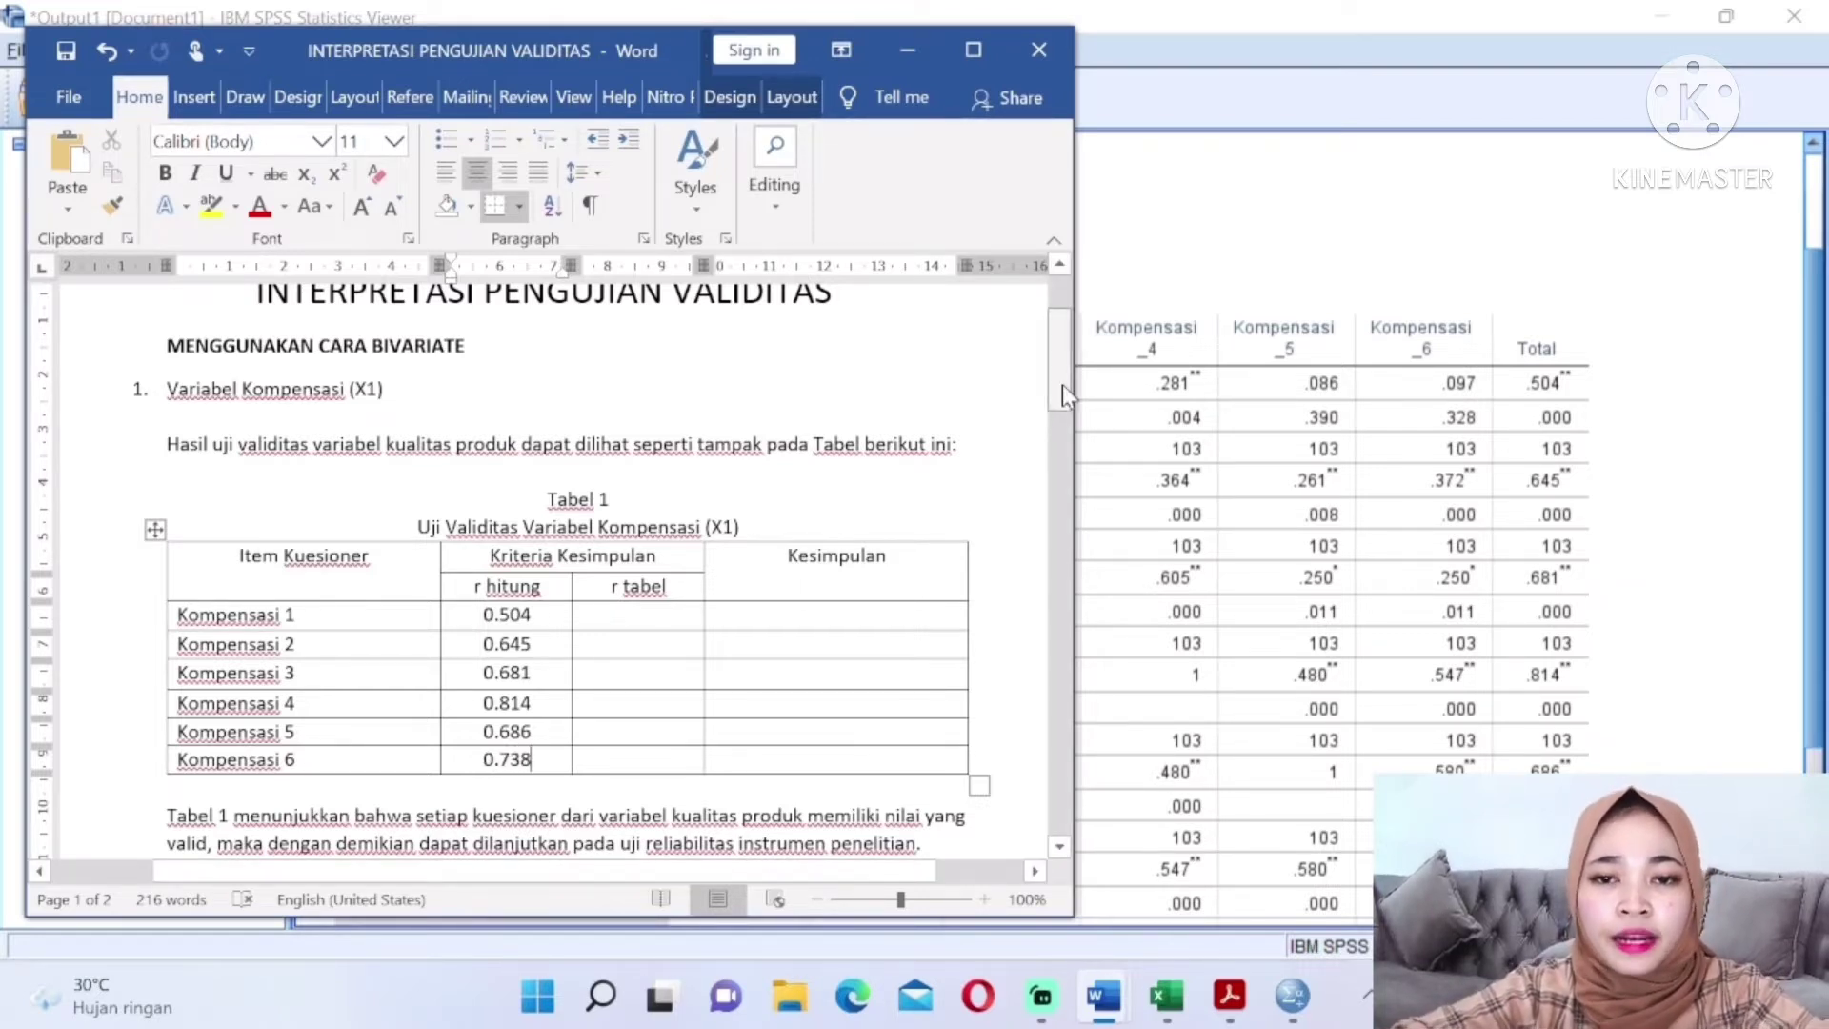
Switch to r tabel.pdf in Adobe Acrobat Reader and look up the r value for N 101 at 0.05 two-tailed significance
drag(1061, 385, 1061, 388)
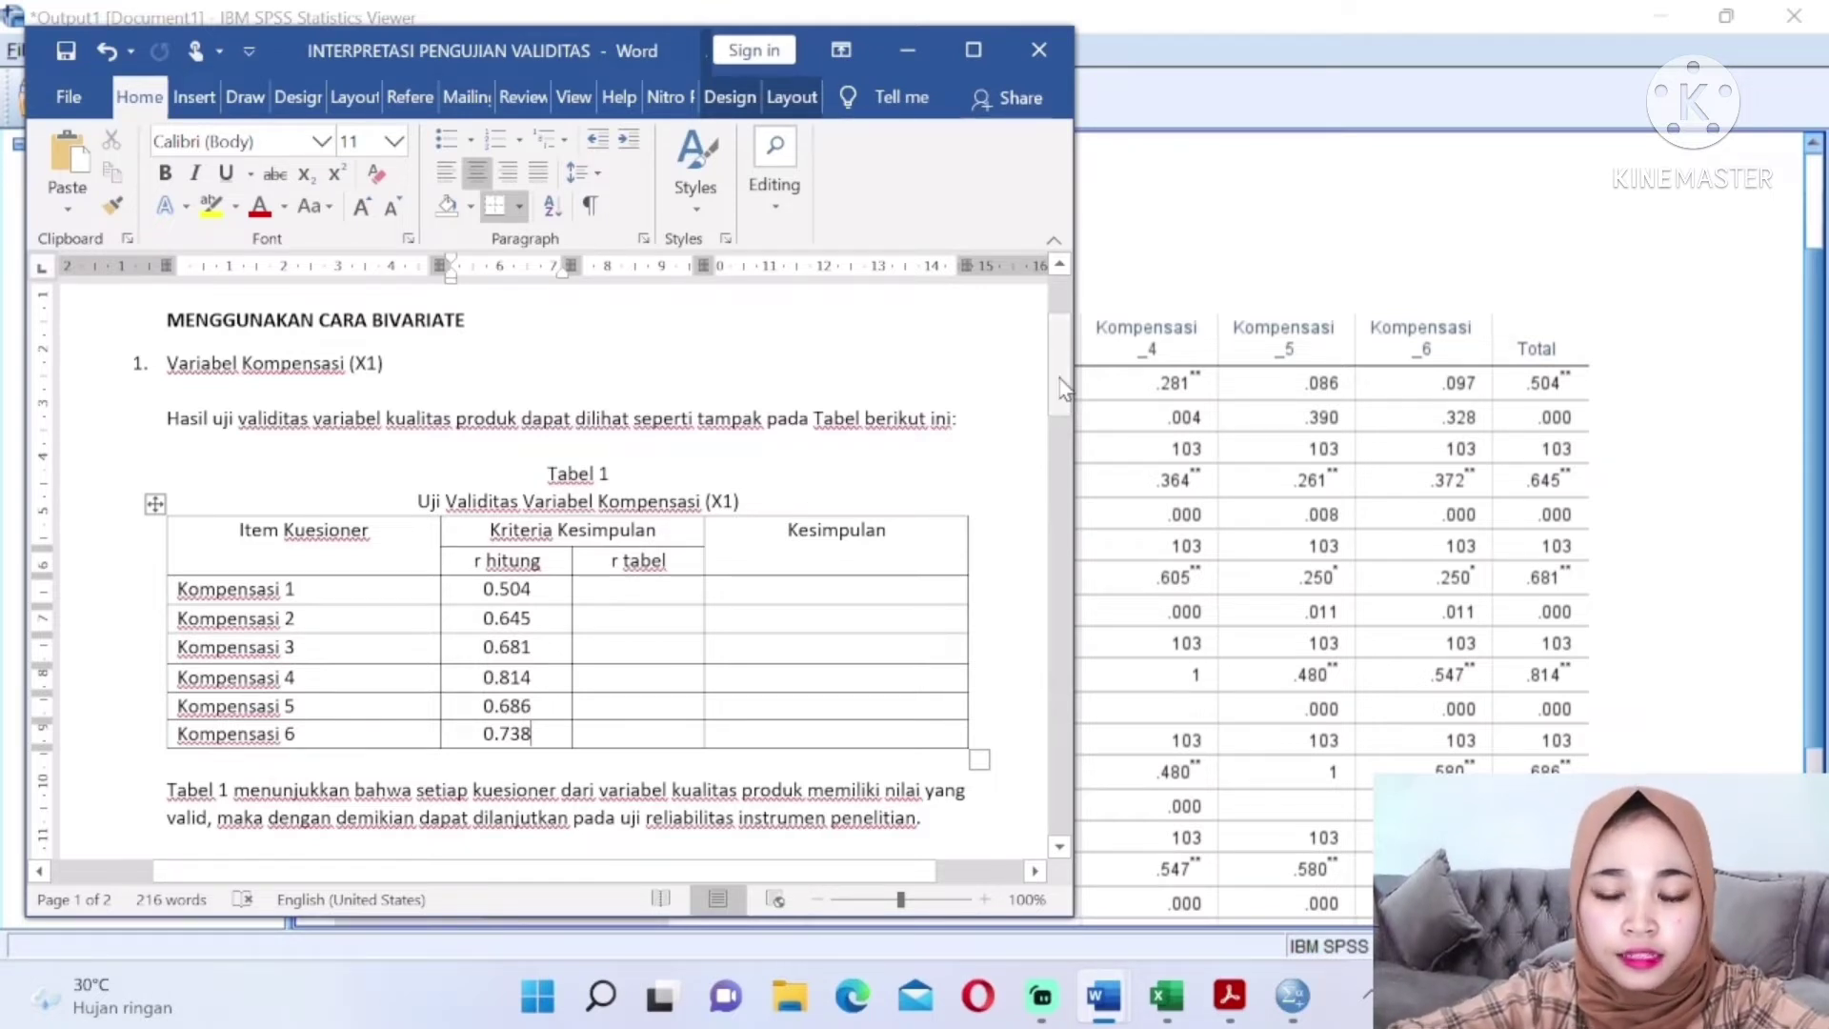
drag(1061, 388, 1061, 394)
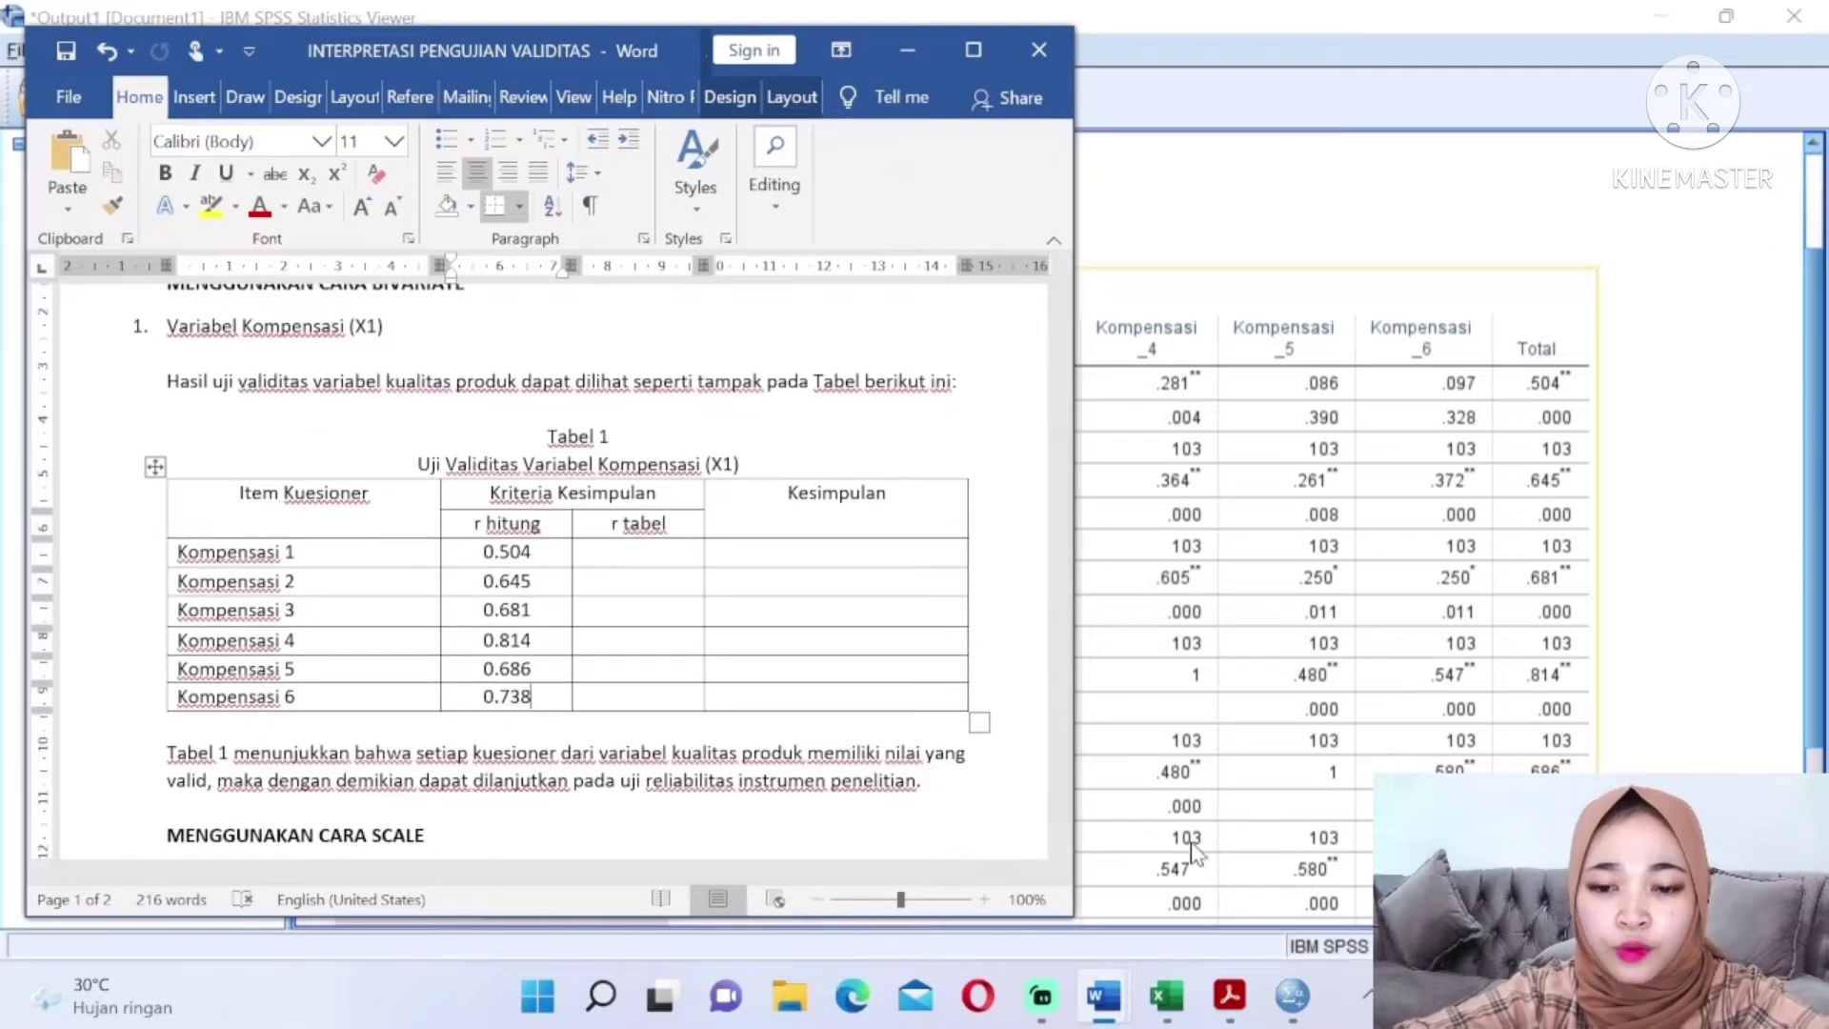
click(1229, 996)
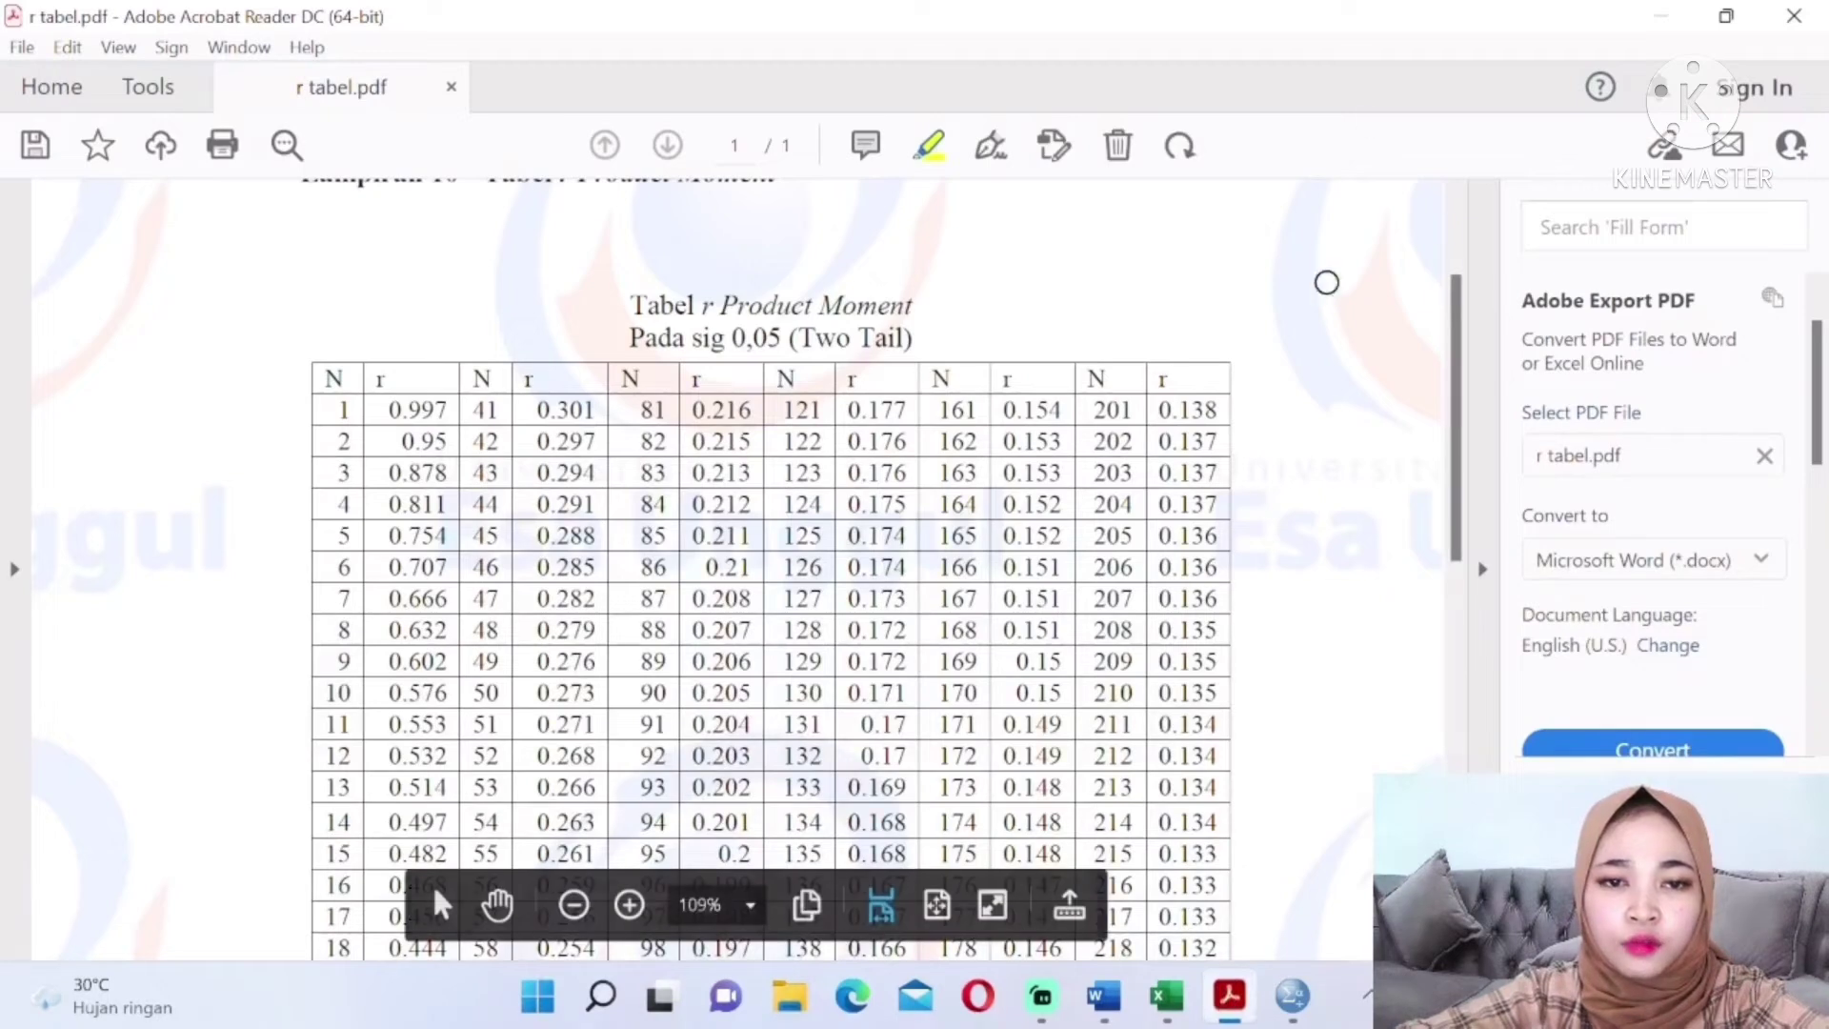
scroll(1467, 376, up, 4)
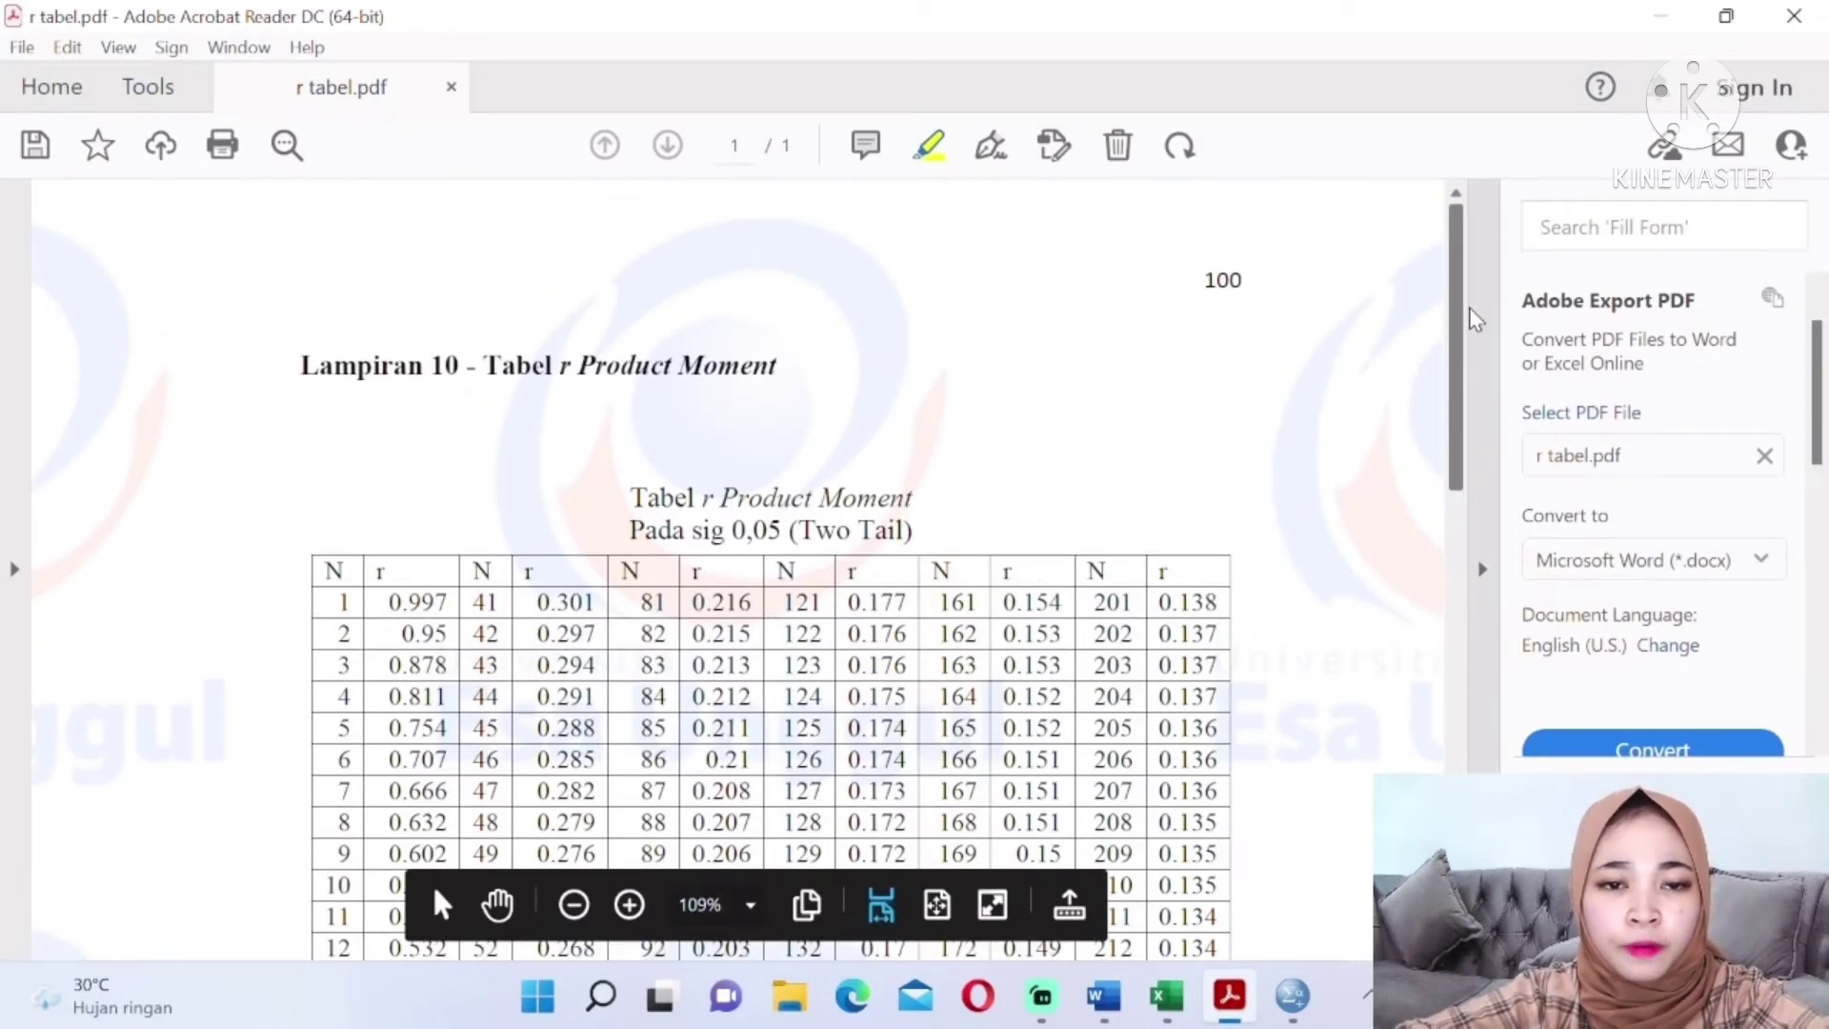
scroll(1474, 320, down, 4)
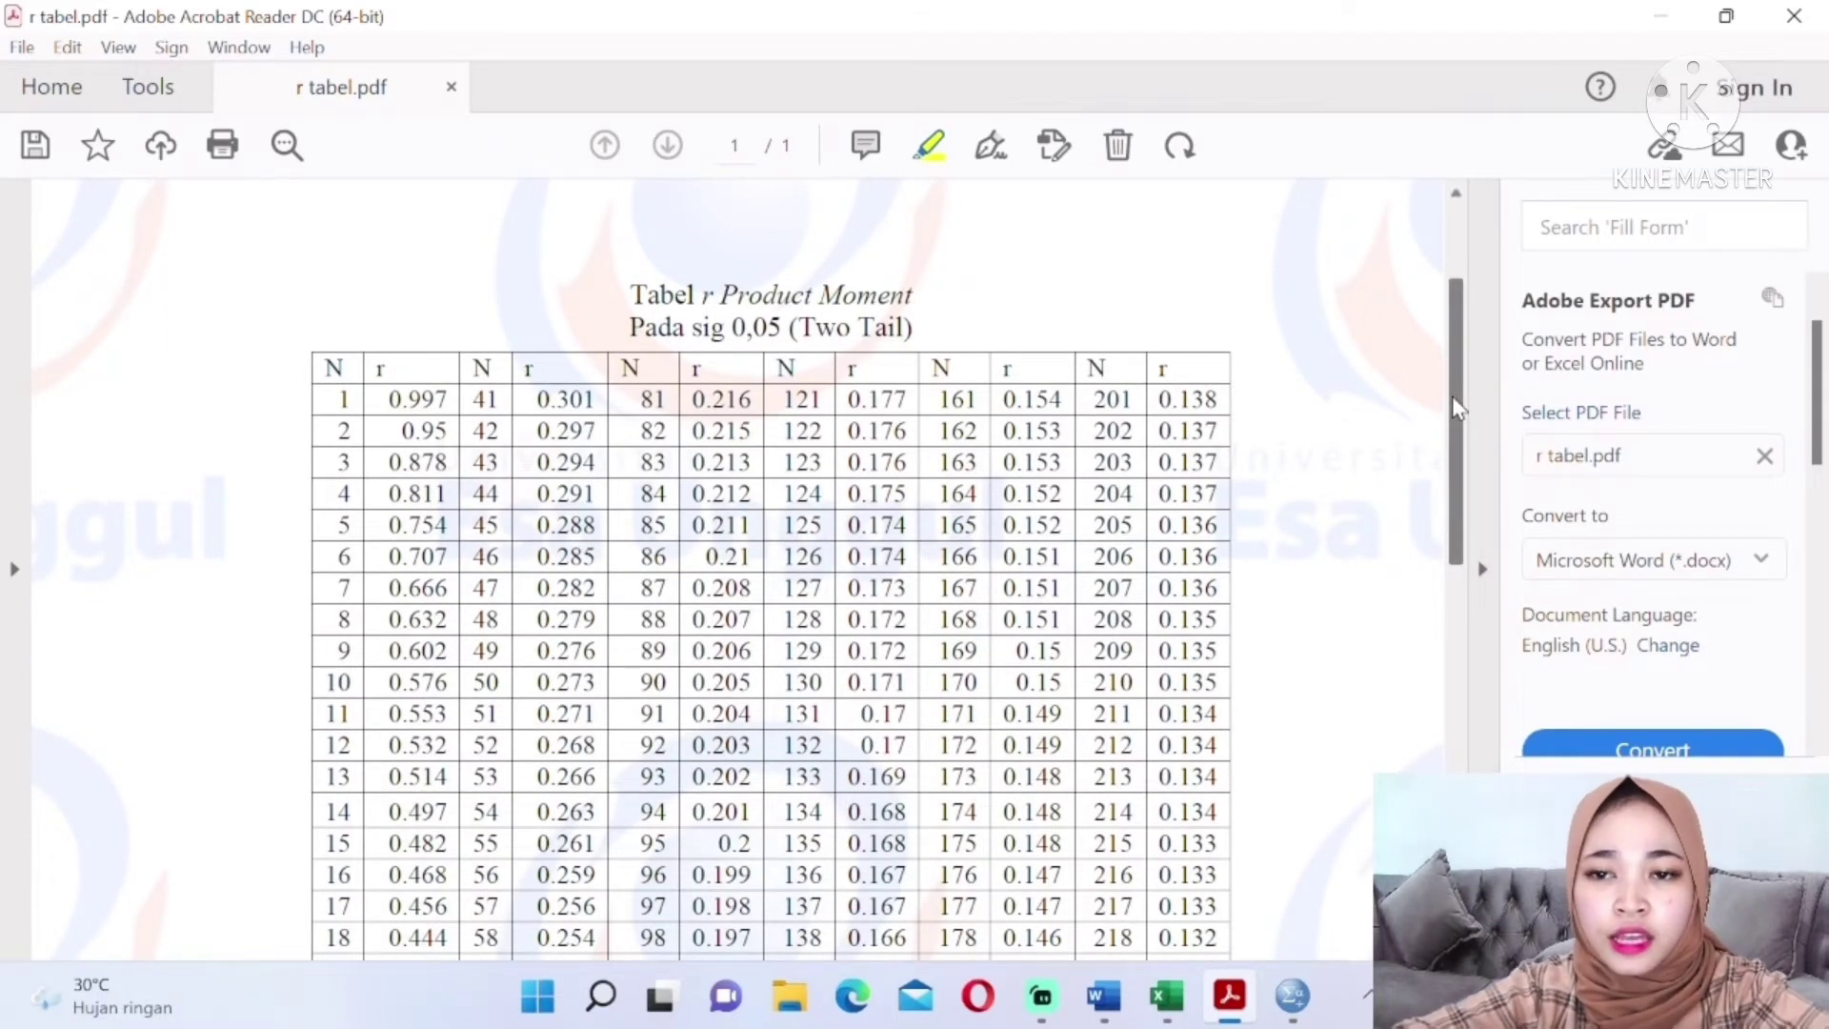
drag(1455, 407, 1471, 449)
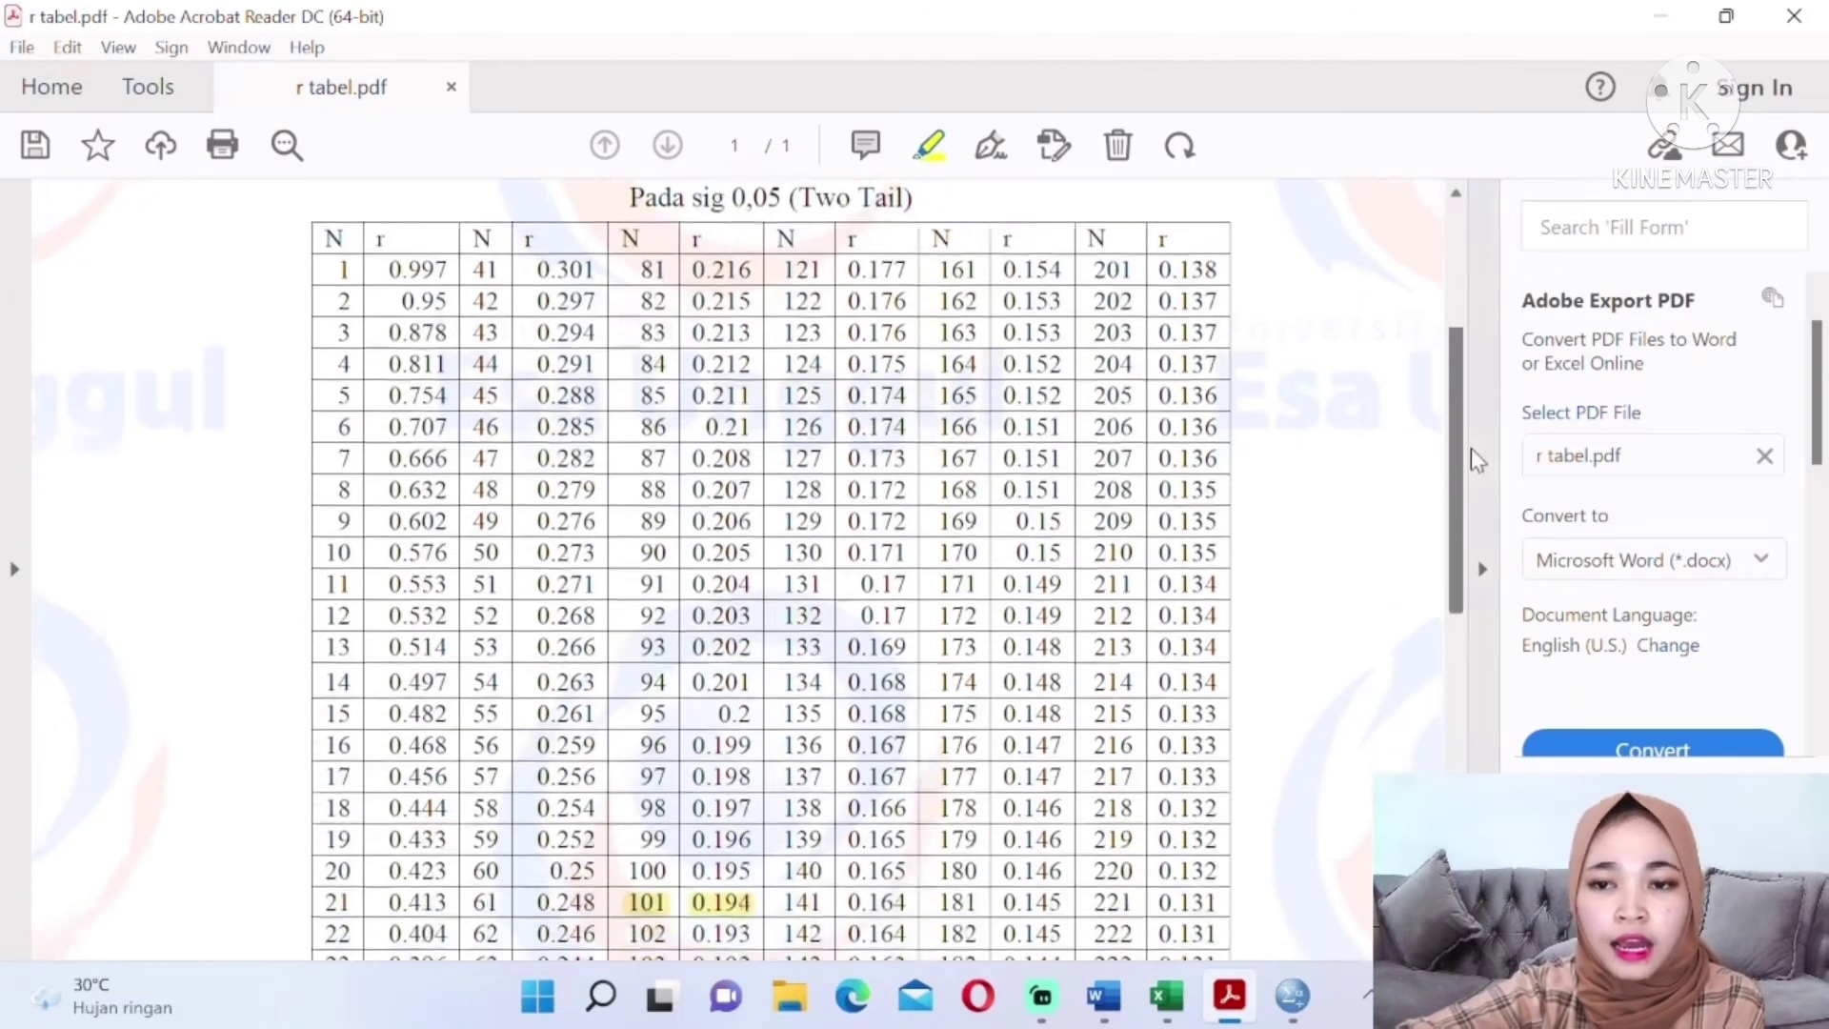
scroll(1475, 460, down, 3)
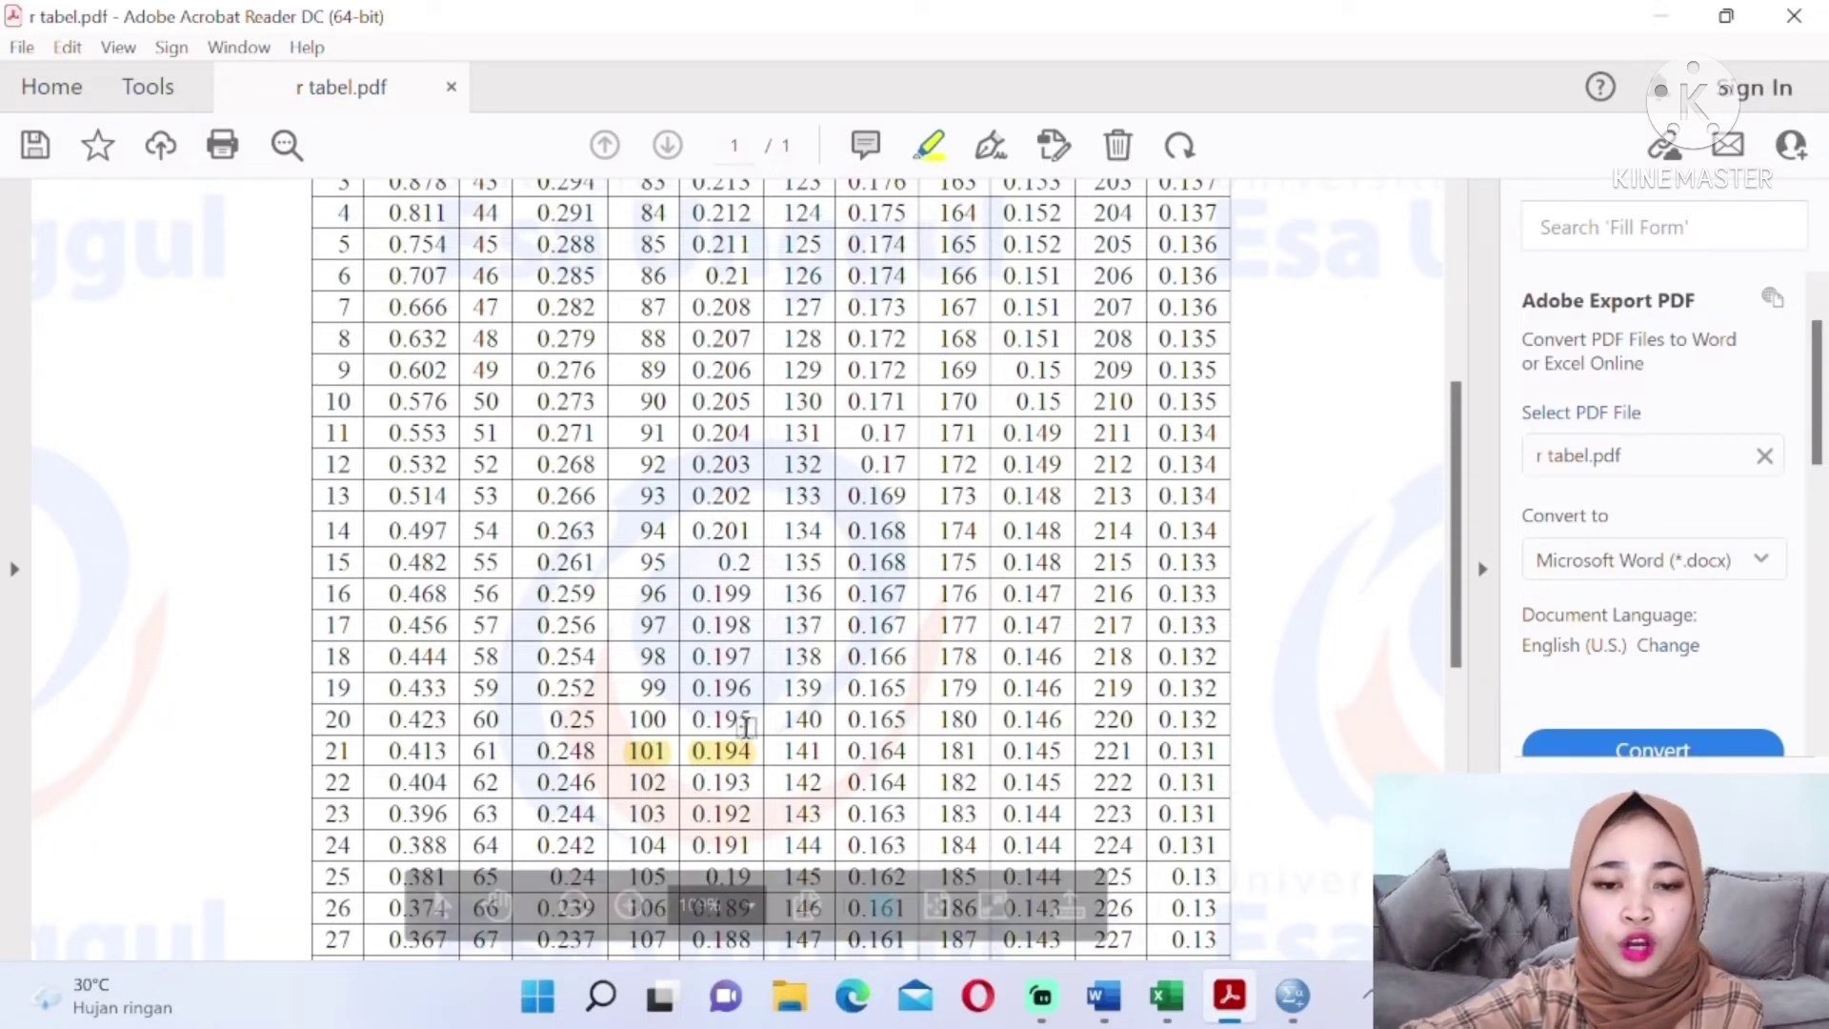
Return to the Word document INTERPRETASI PENGUJIAN VALIDITAS and enter r tabel 0.194 for Kompensasi 1 in Tabel 1
mouse_move(1103, 995)
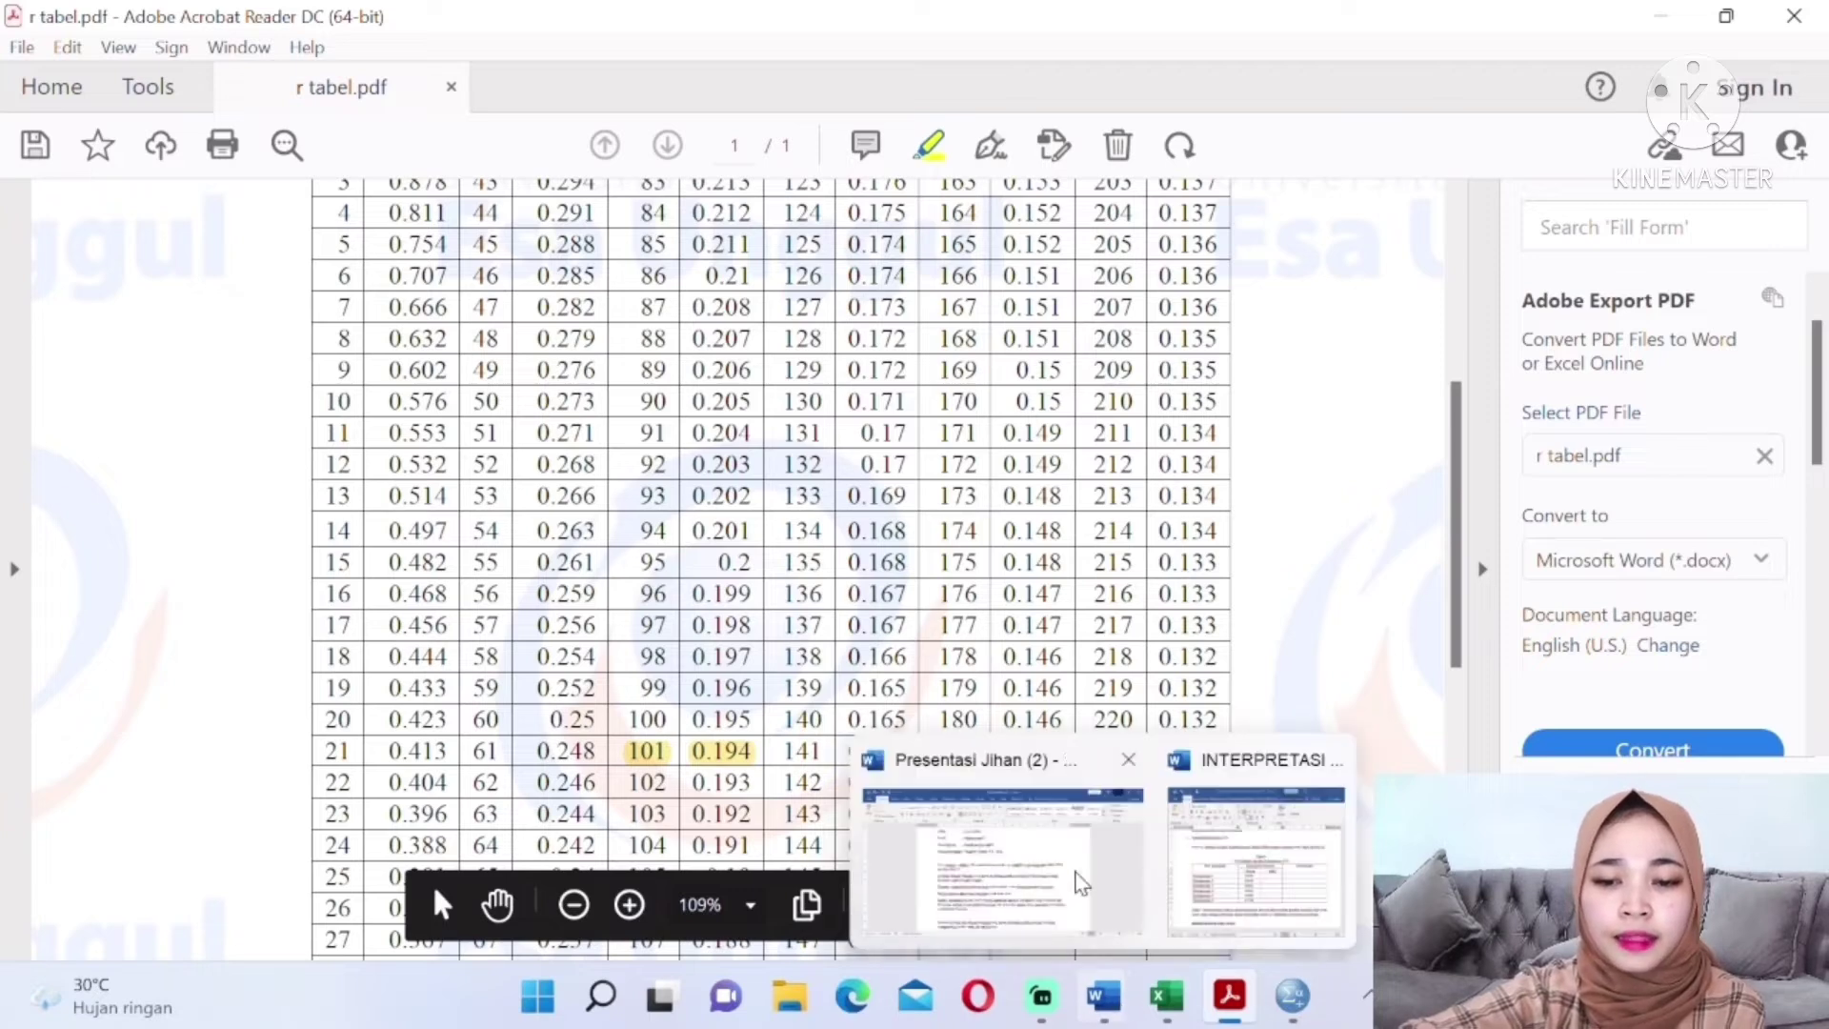
click(1229, 888)
click(637, 553)
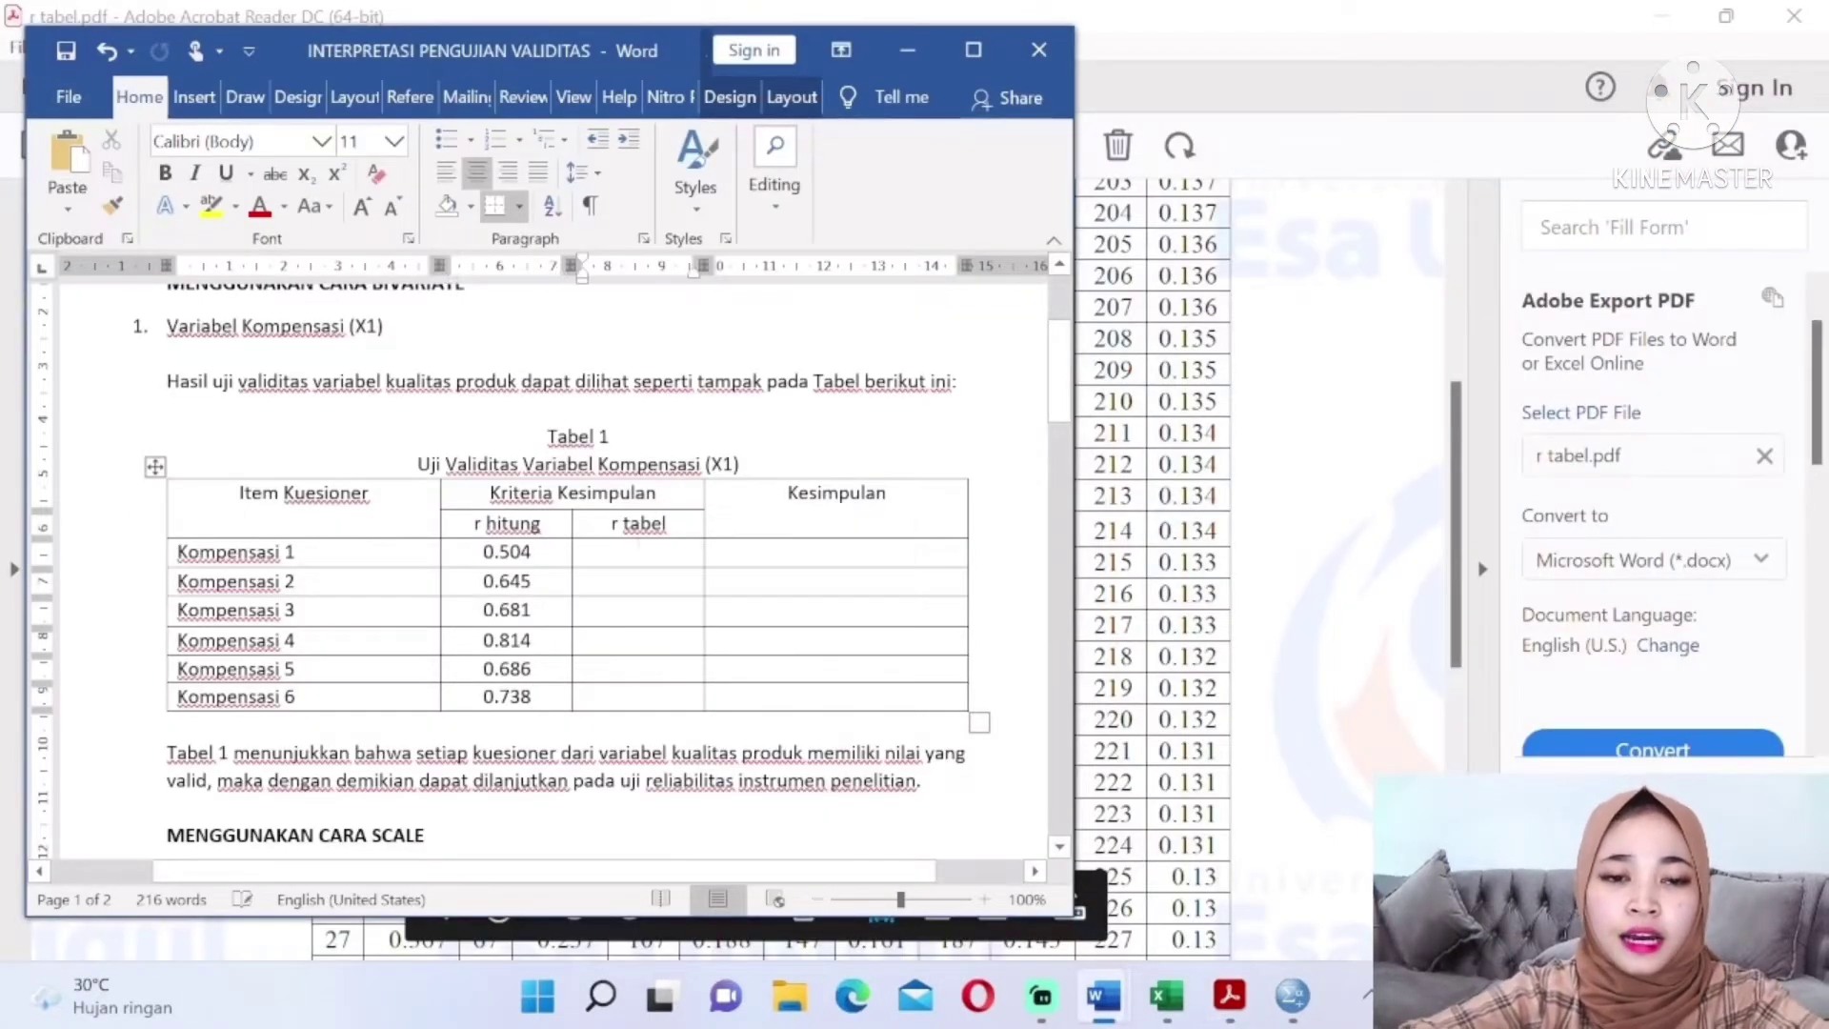
text(0.194)
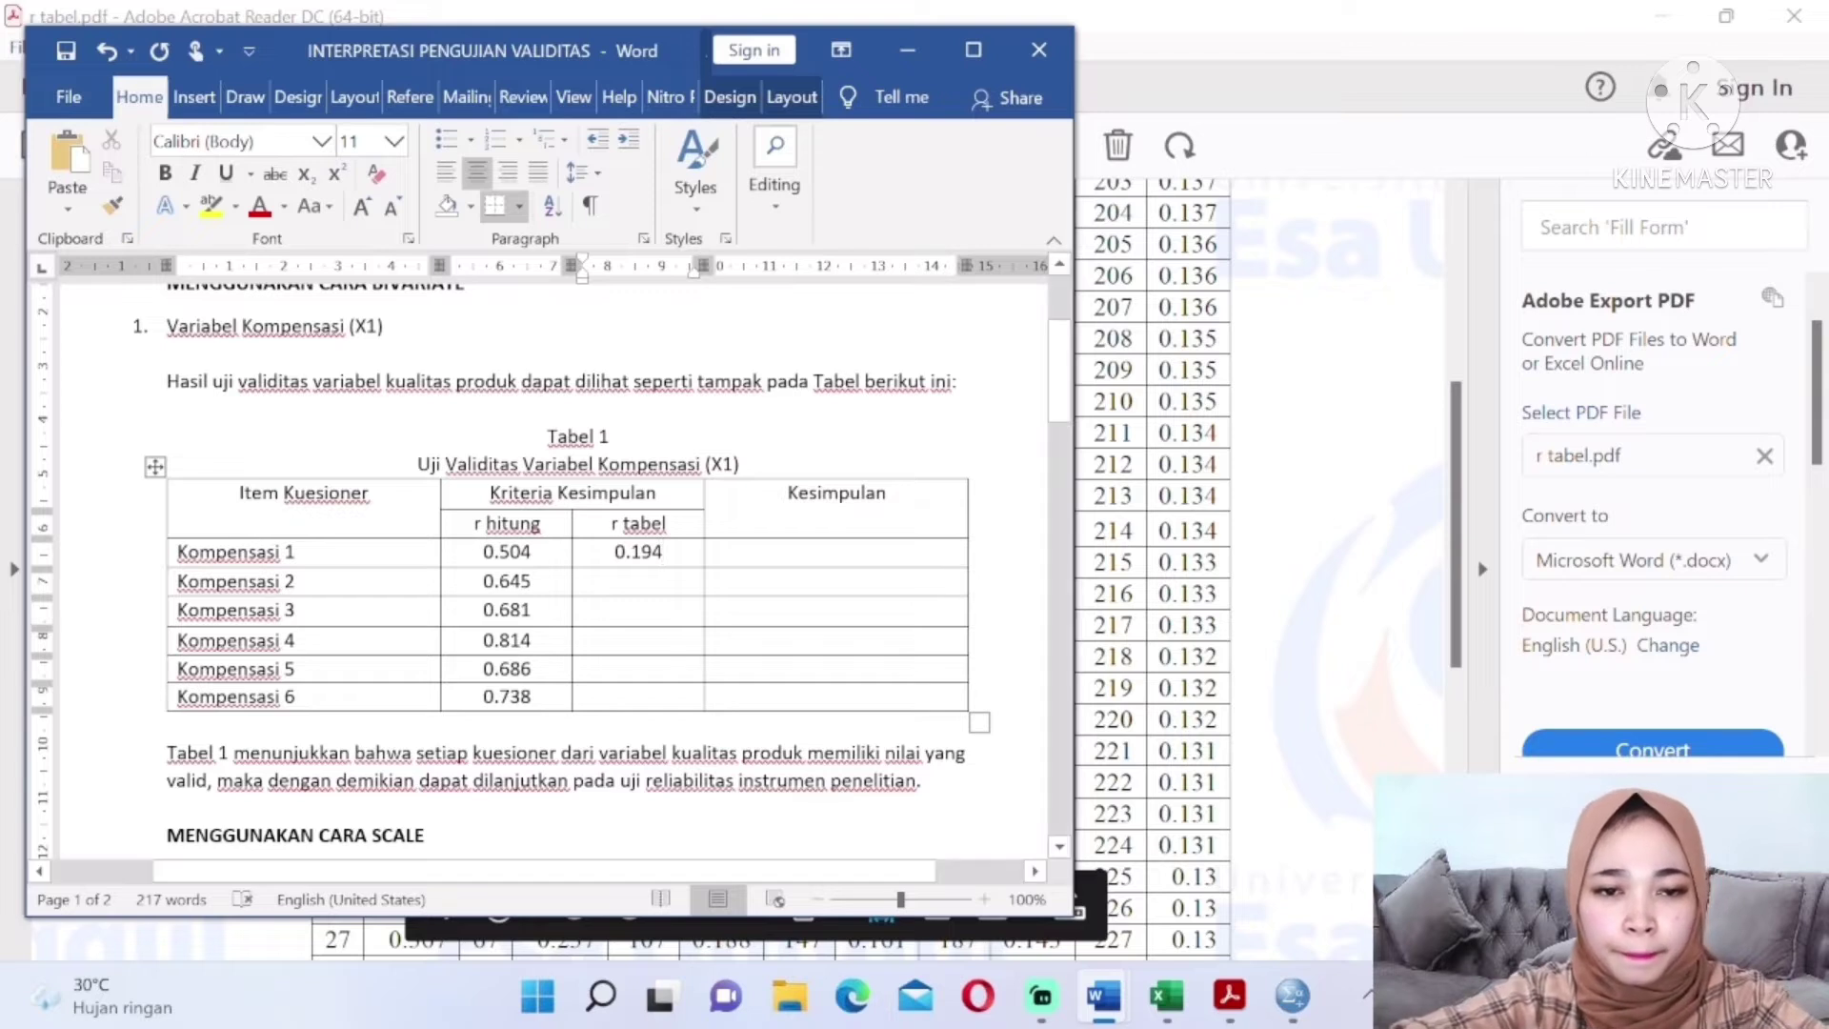
Copy the r tabel value 0.194 from Kompensasi 1 to Kompensasi 2, 3 and 4, removing the stray V from the Kompensasi 3 cell
key(shift+Home)
key(ctrl+c)
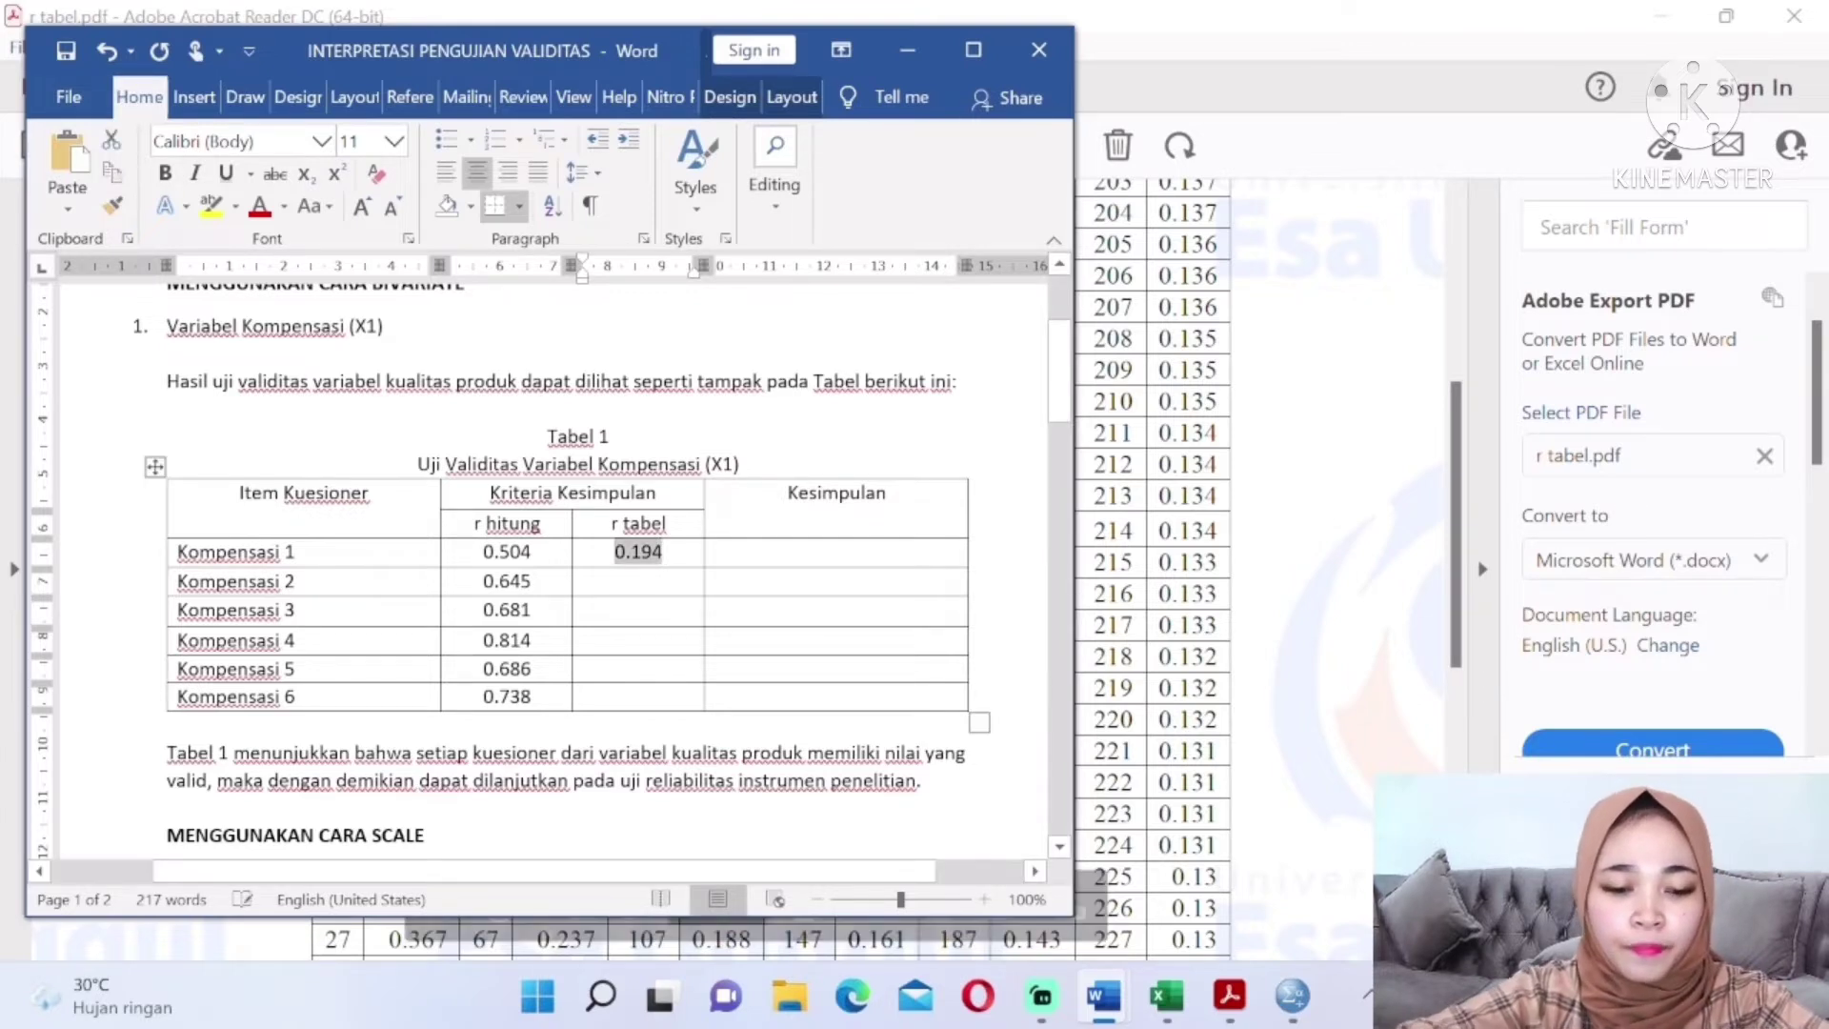
click(637, 582)
key(ctrl+v)
click(638, 610)
text(V)
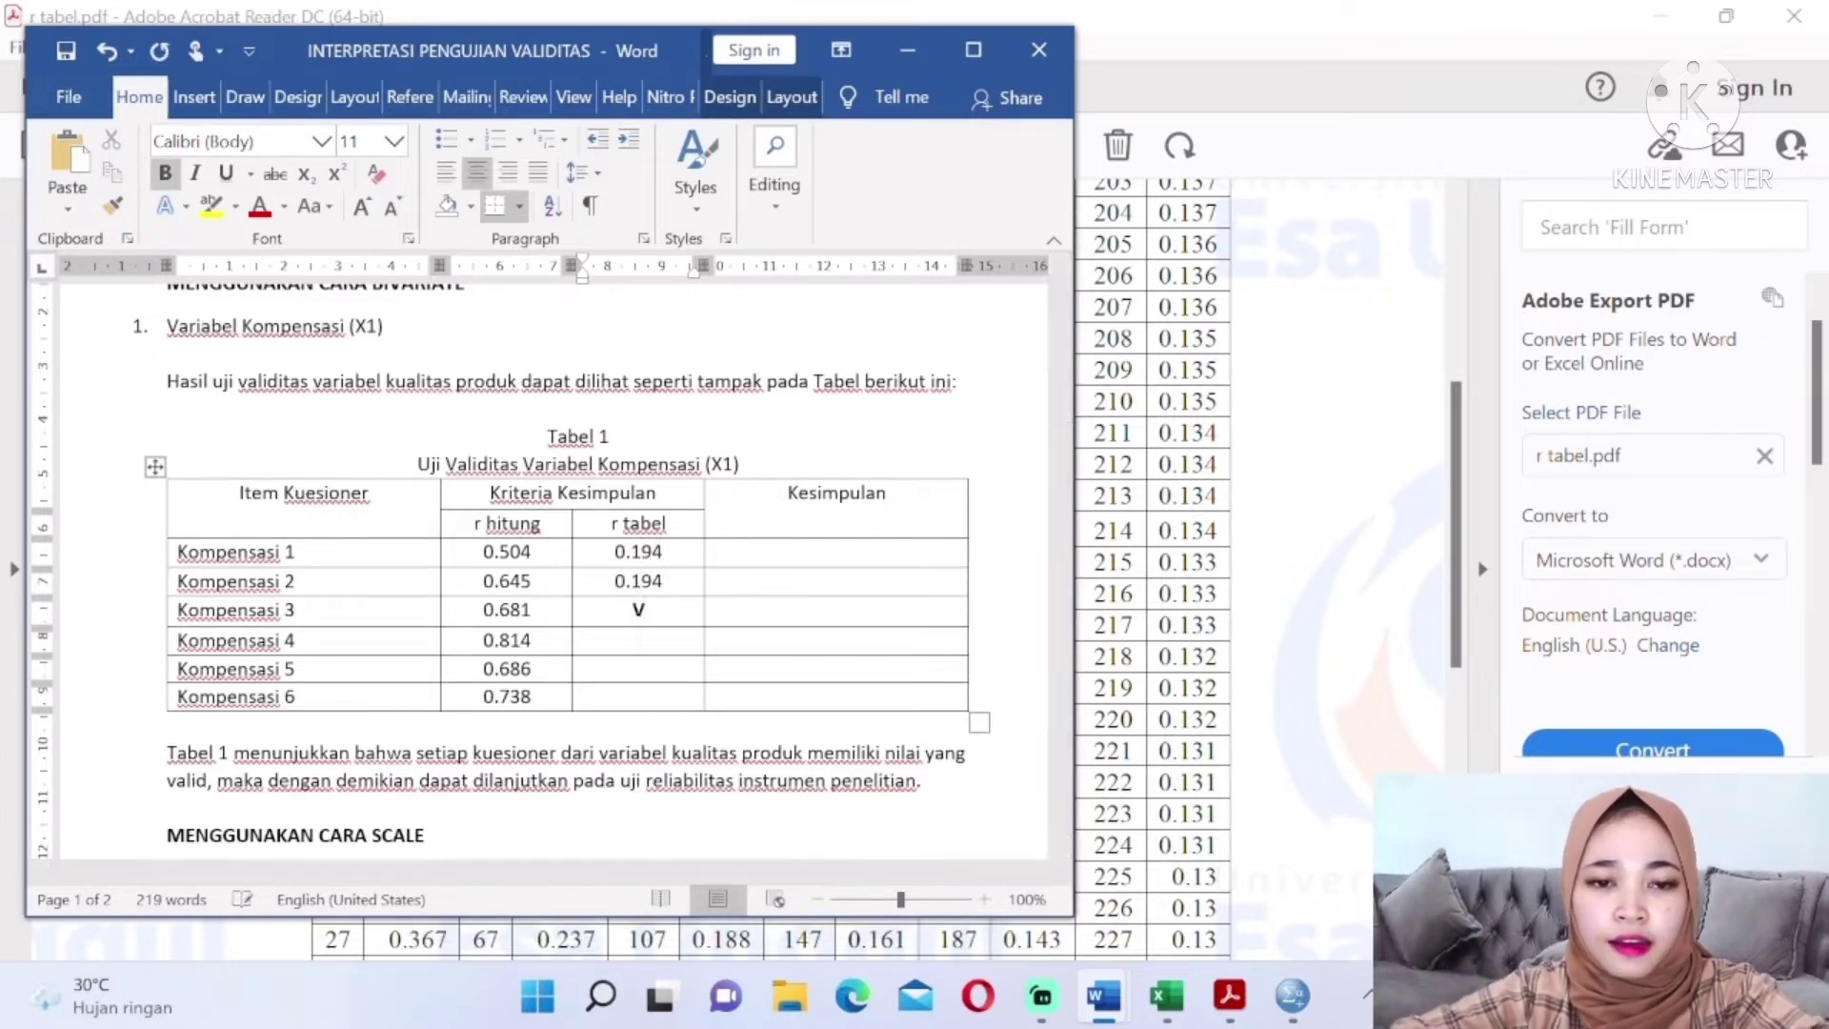
click(638, 640)
key(ctrl+v)
key(Up)
key(BackSpace)
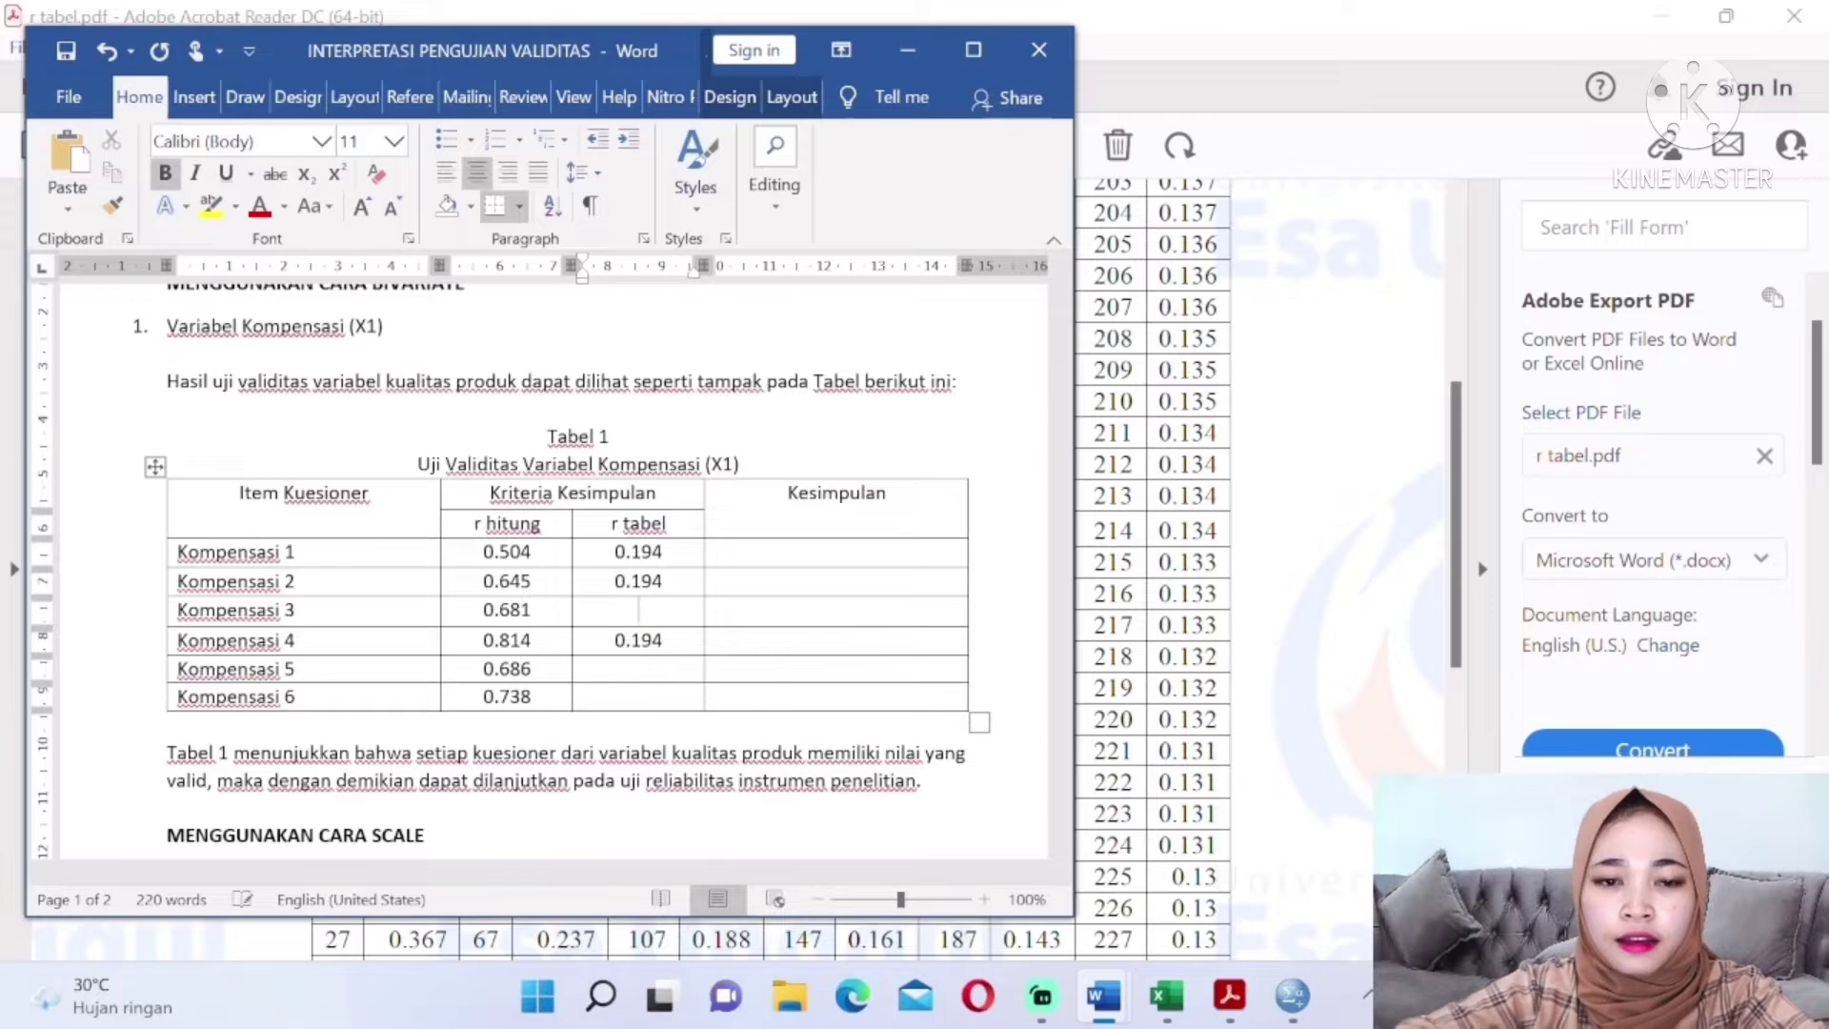
key(ctrl+v)
Paste the r tabel value 0.194 for Kompensasi 5 and Kompensasi 6
click(638, 669)
key(ctrl+v)
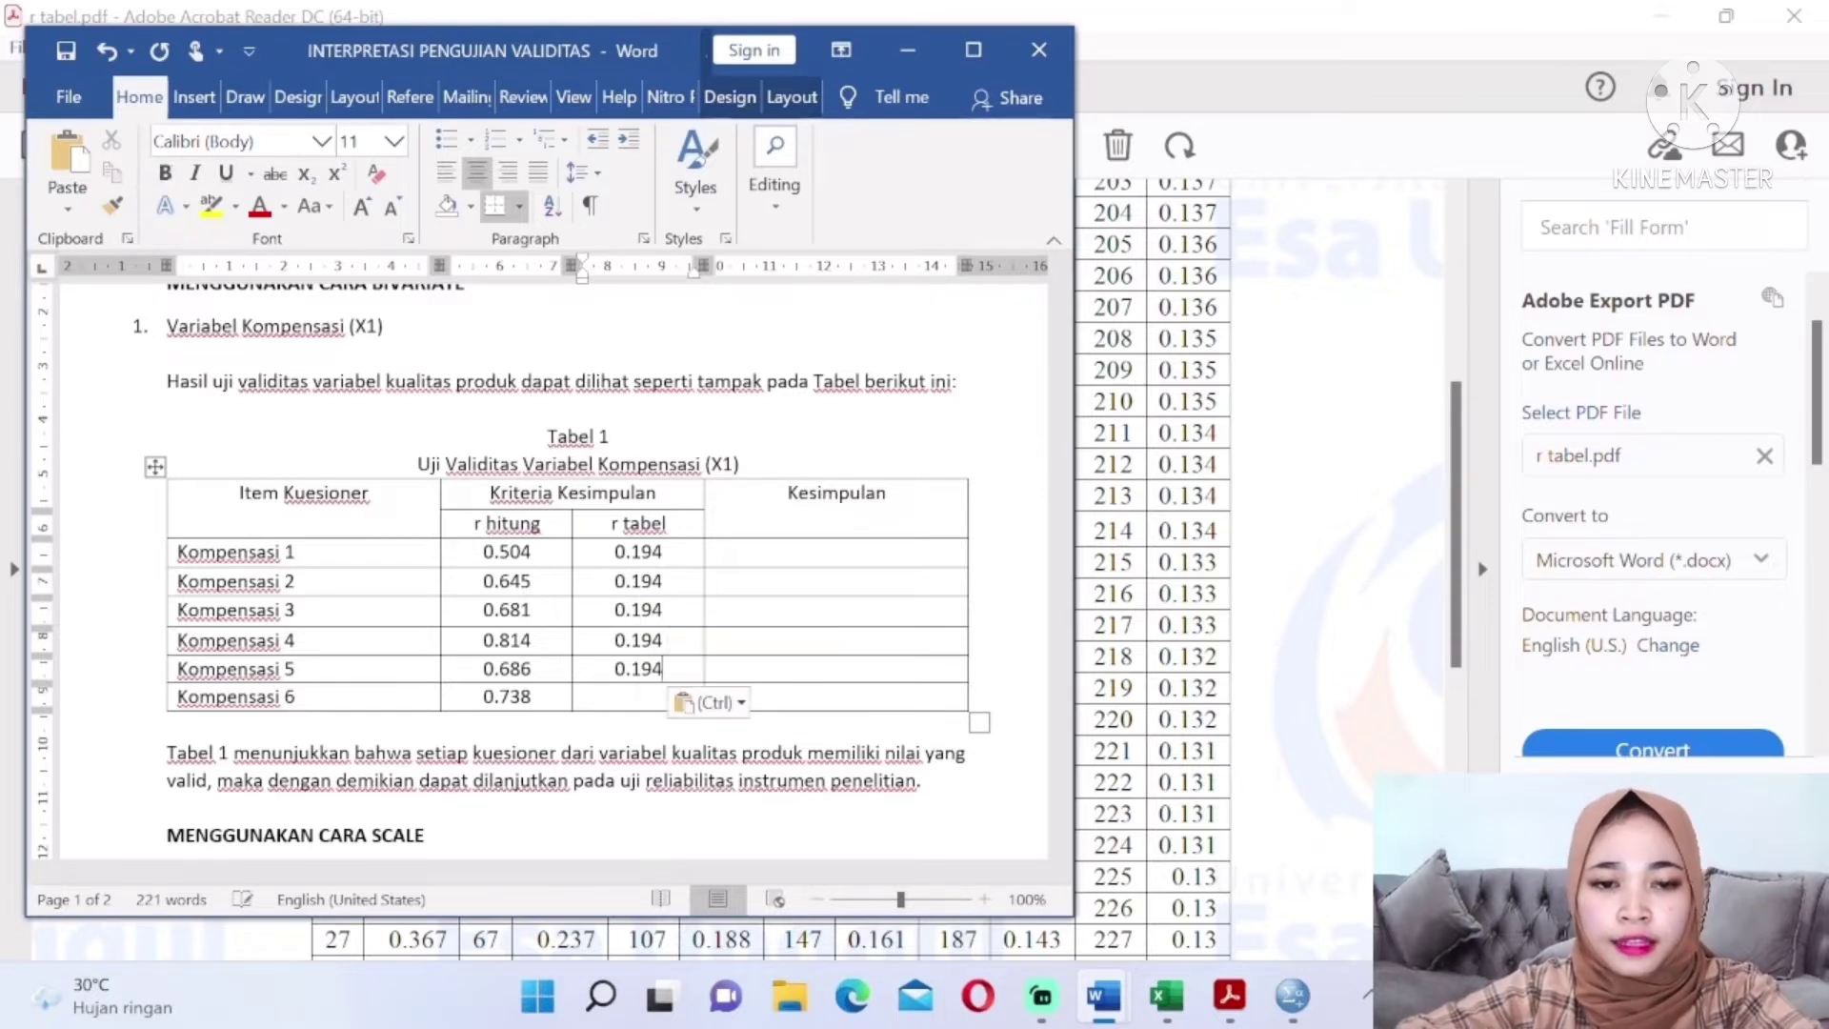
click(656, 697)
key(ctrl+v)
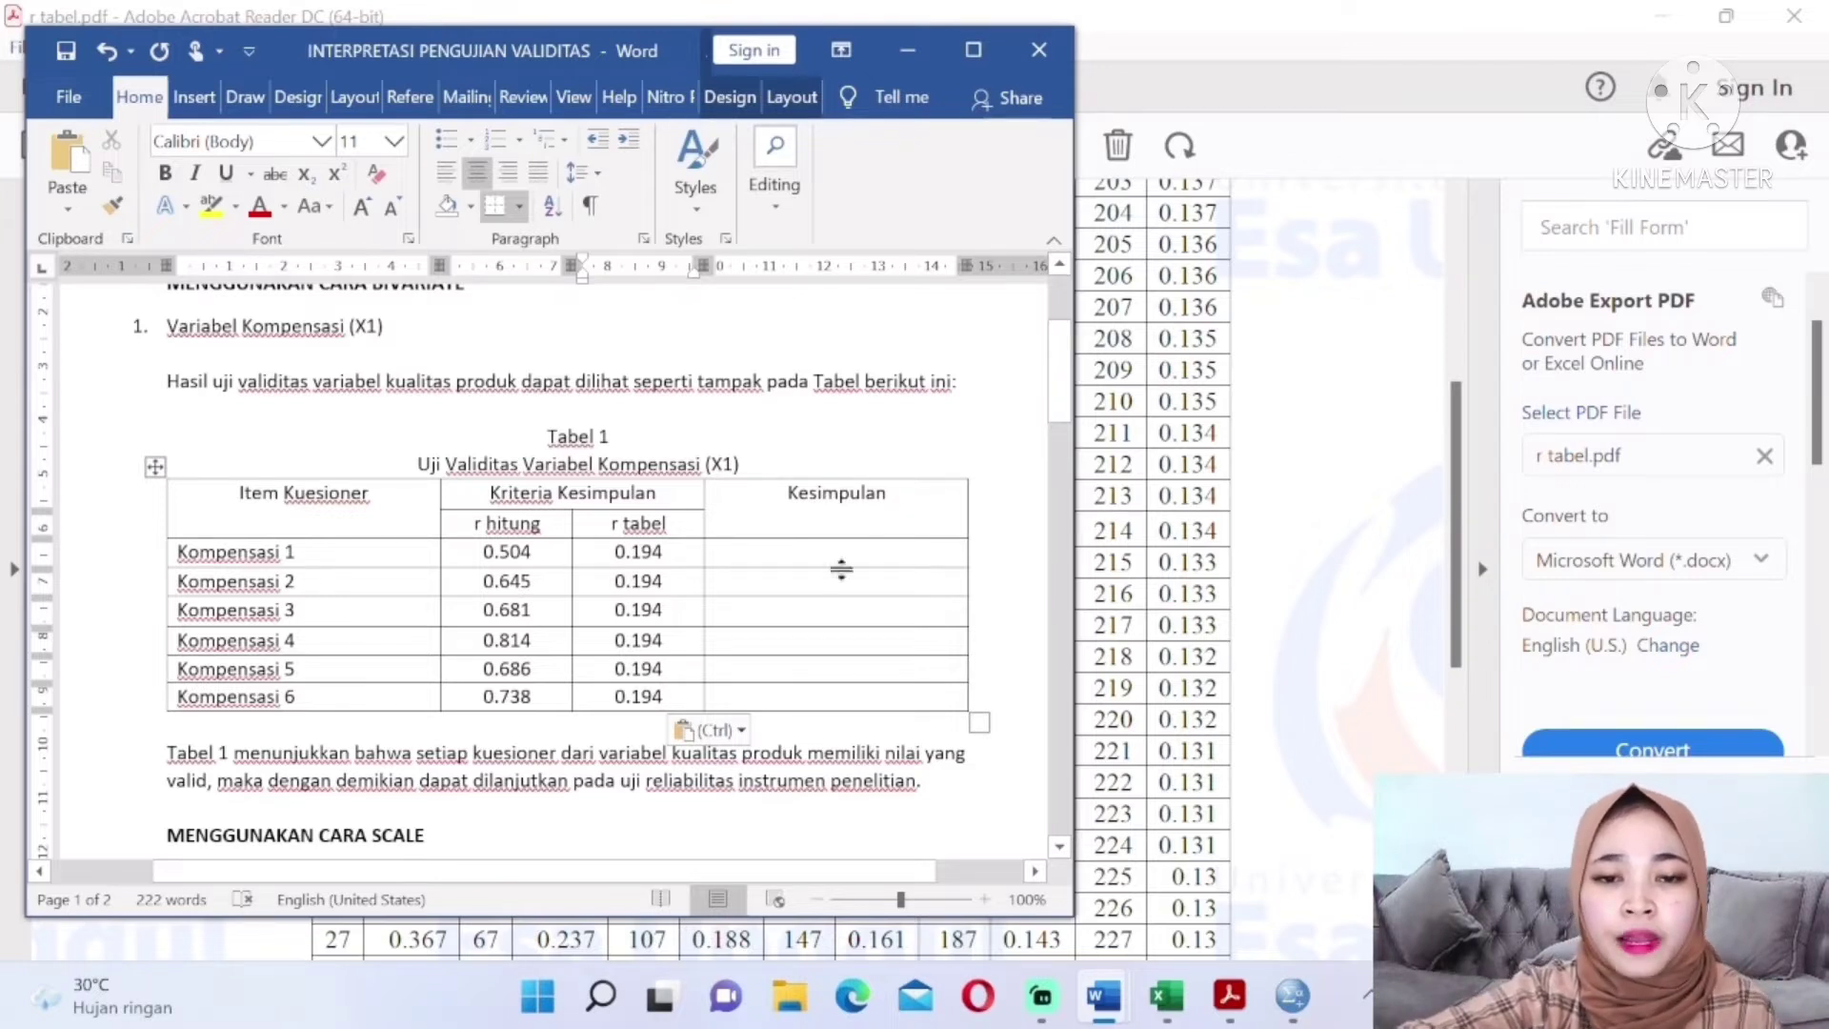
Enter VALID in capitals as the Kesimpulan for Kompensasi 1
click(837, 551)
key(Caps_Lock)
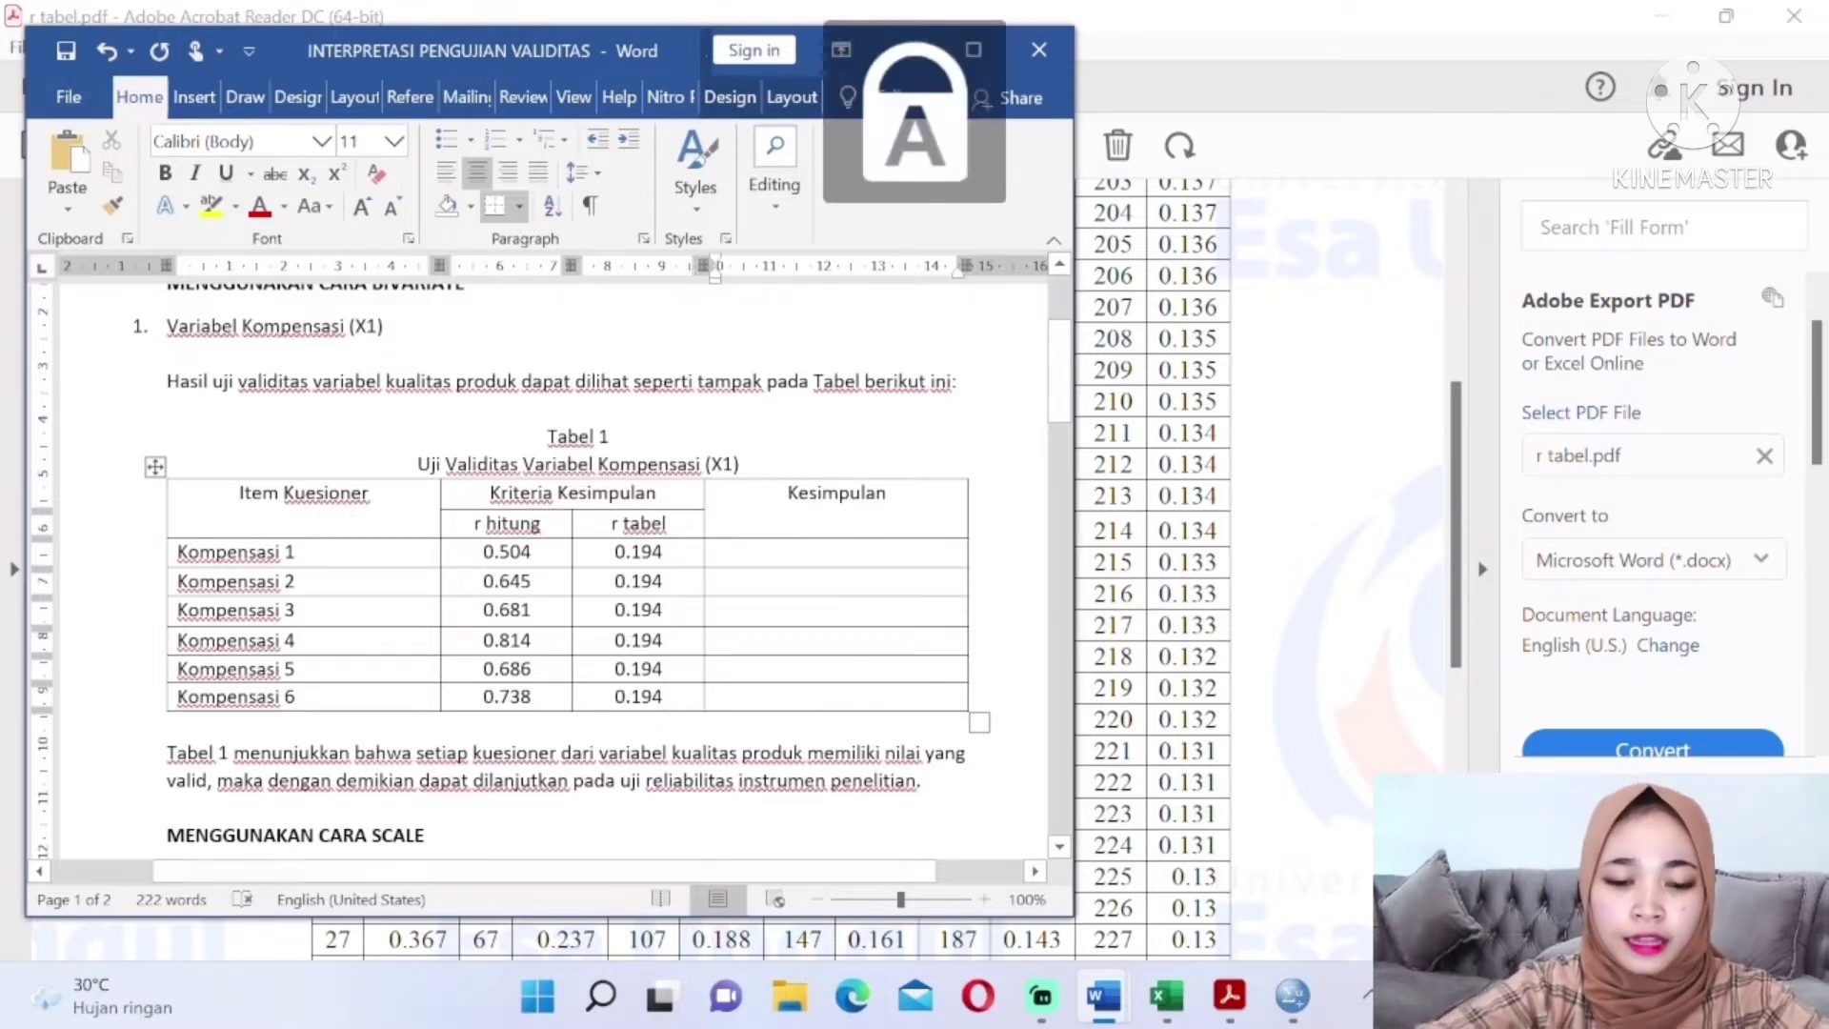
text(VALID)
Copy the VALID conclusion from Kompensasi 1 to the Kesimpulan cells of Kompensasi 2 through Kompensasi 6
drag(864, 553, 816, 559)
key(ctrl+c)
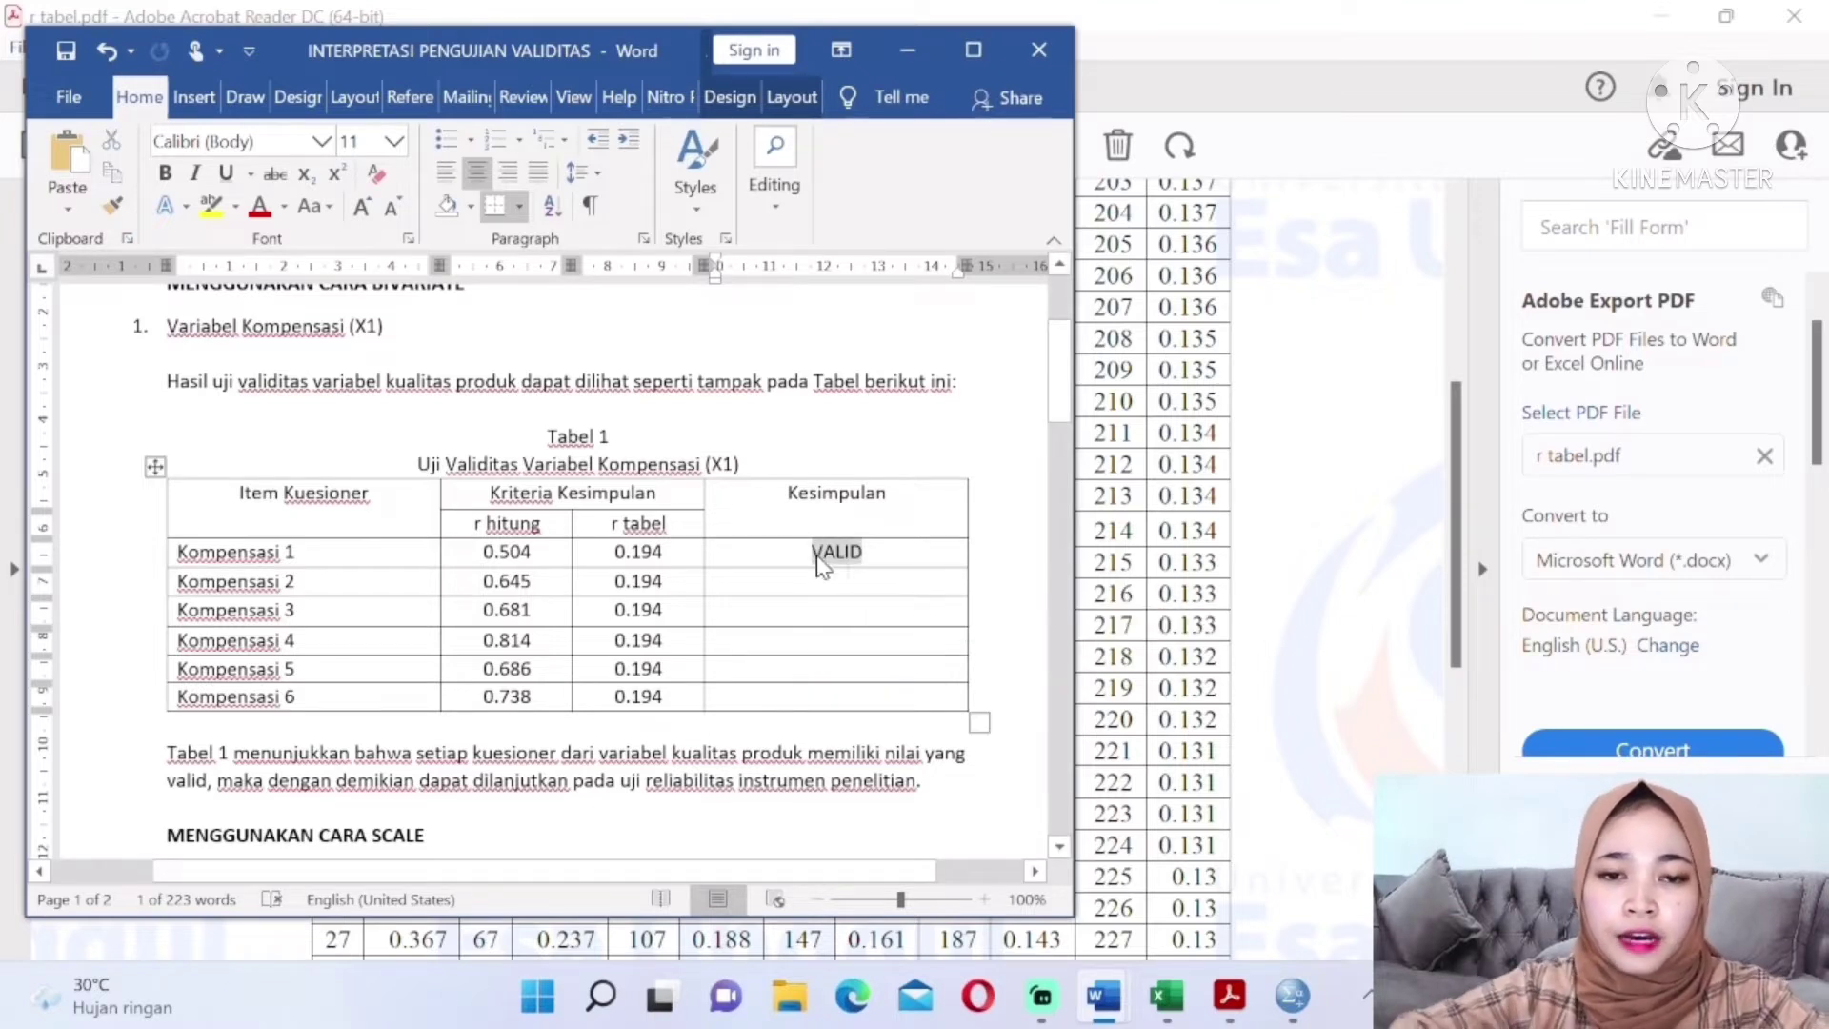
key(Down)
key(ctrl+v)
key(Down)
key(ctrl+v)
key(Down)
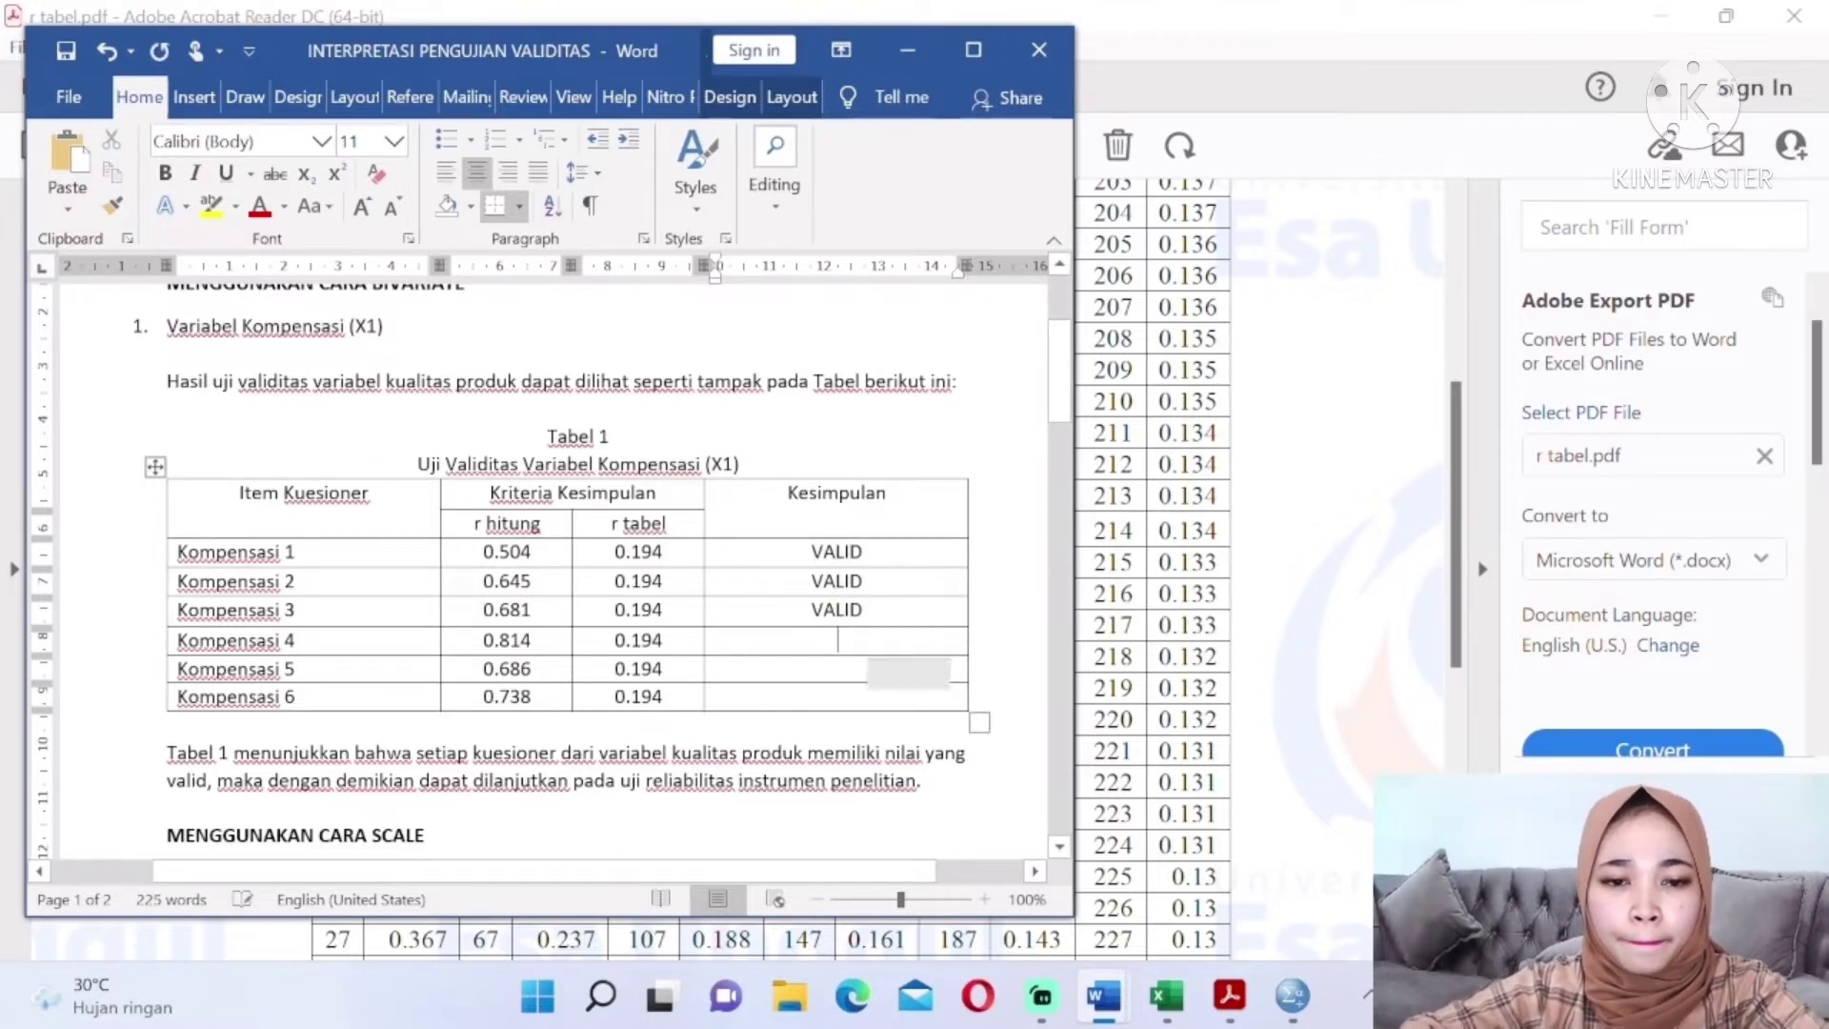
key(ctrl+v)
key(Down)
key(ctrl+v)
key(Down)
key(ctrl+v)
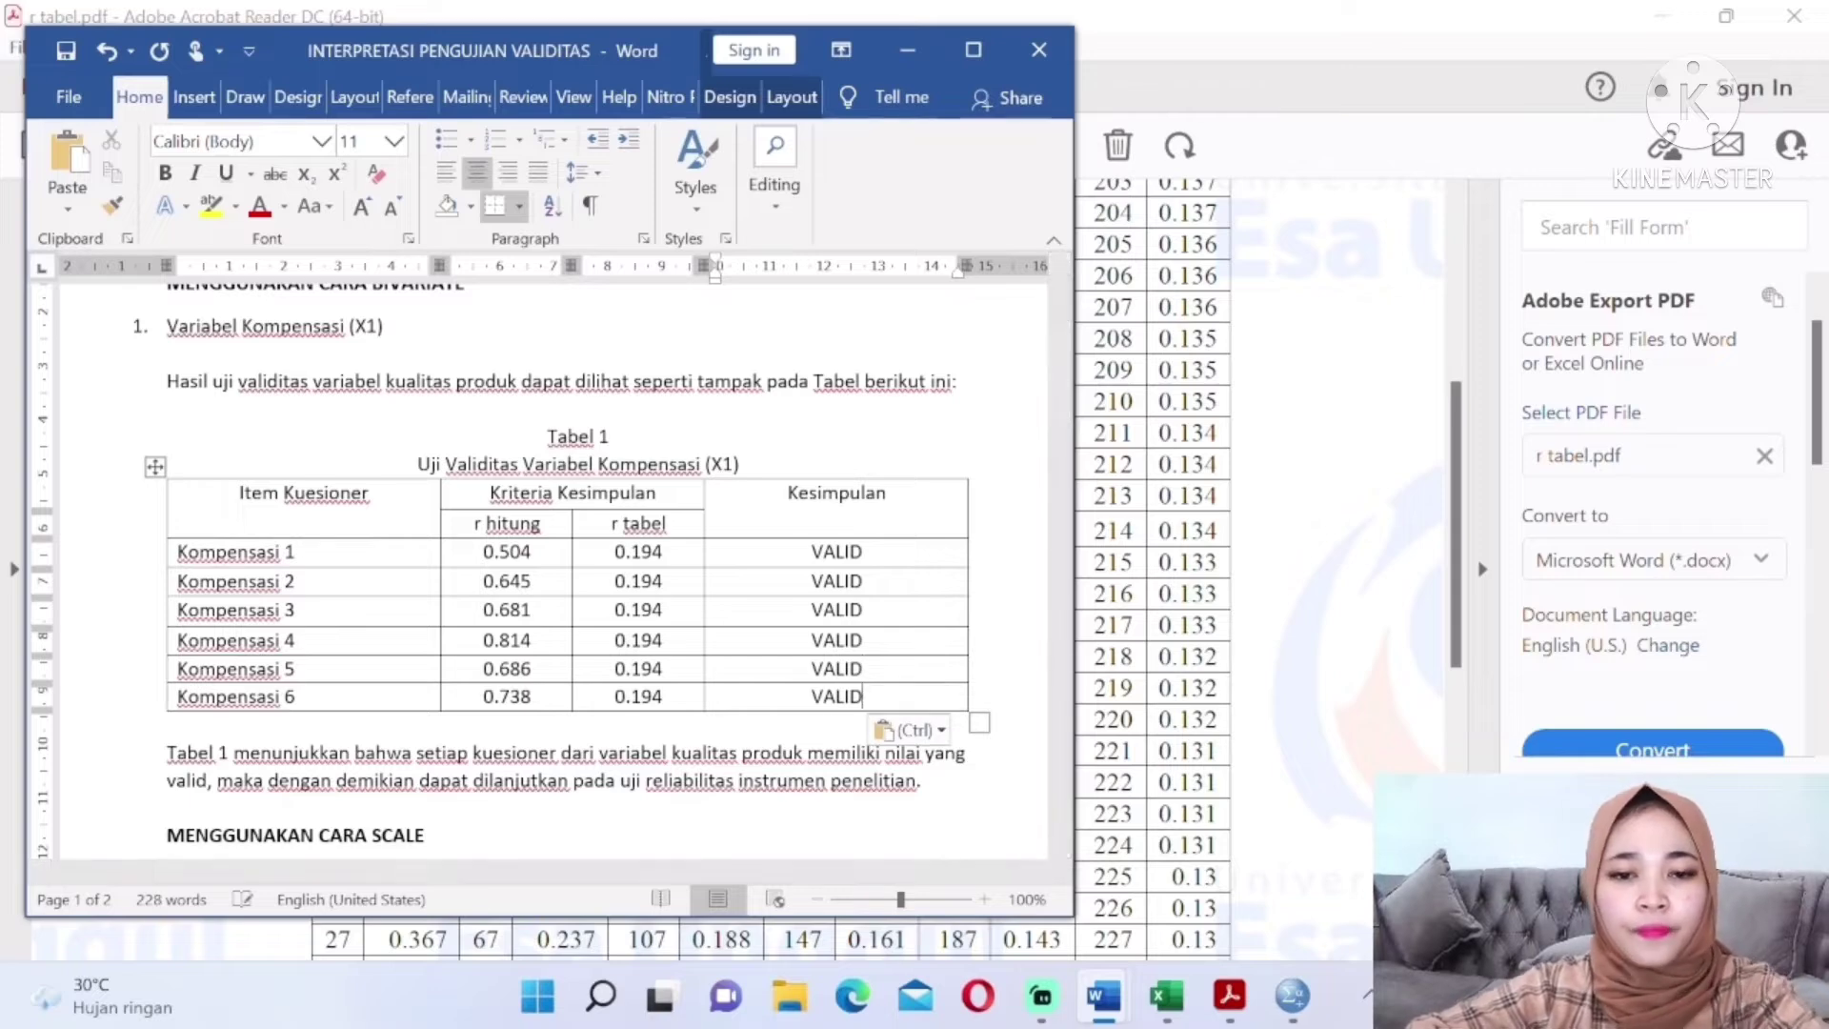
Bring the MENGGUNAKAN CARA SCALE section with its empty validity table into view
key(Down)
scroll(817, 556, down, 2)
scroll(816, 555, down, 3)
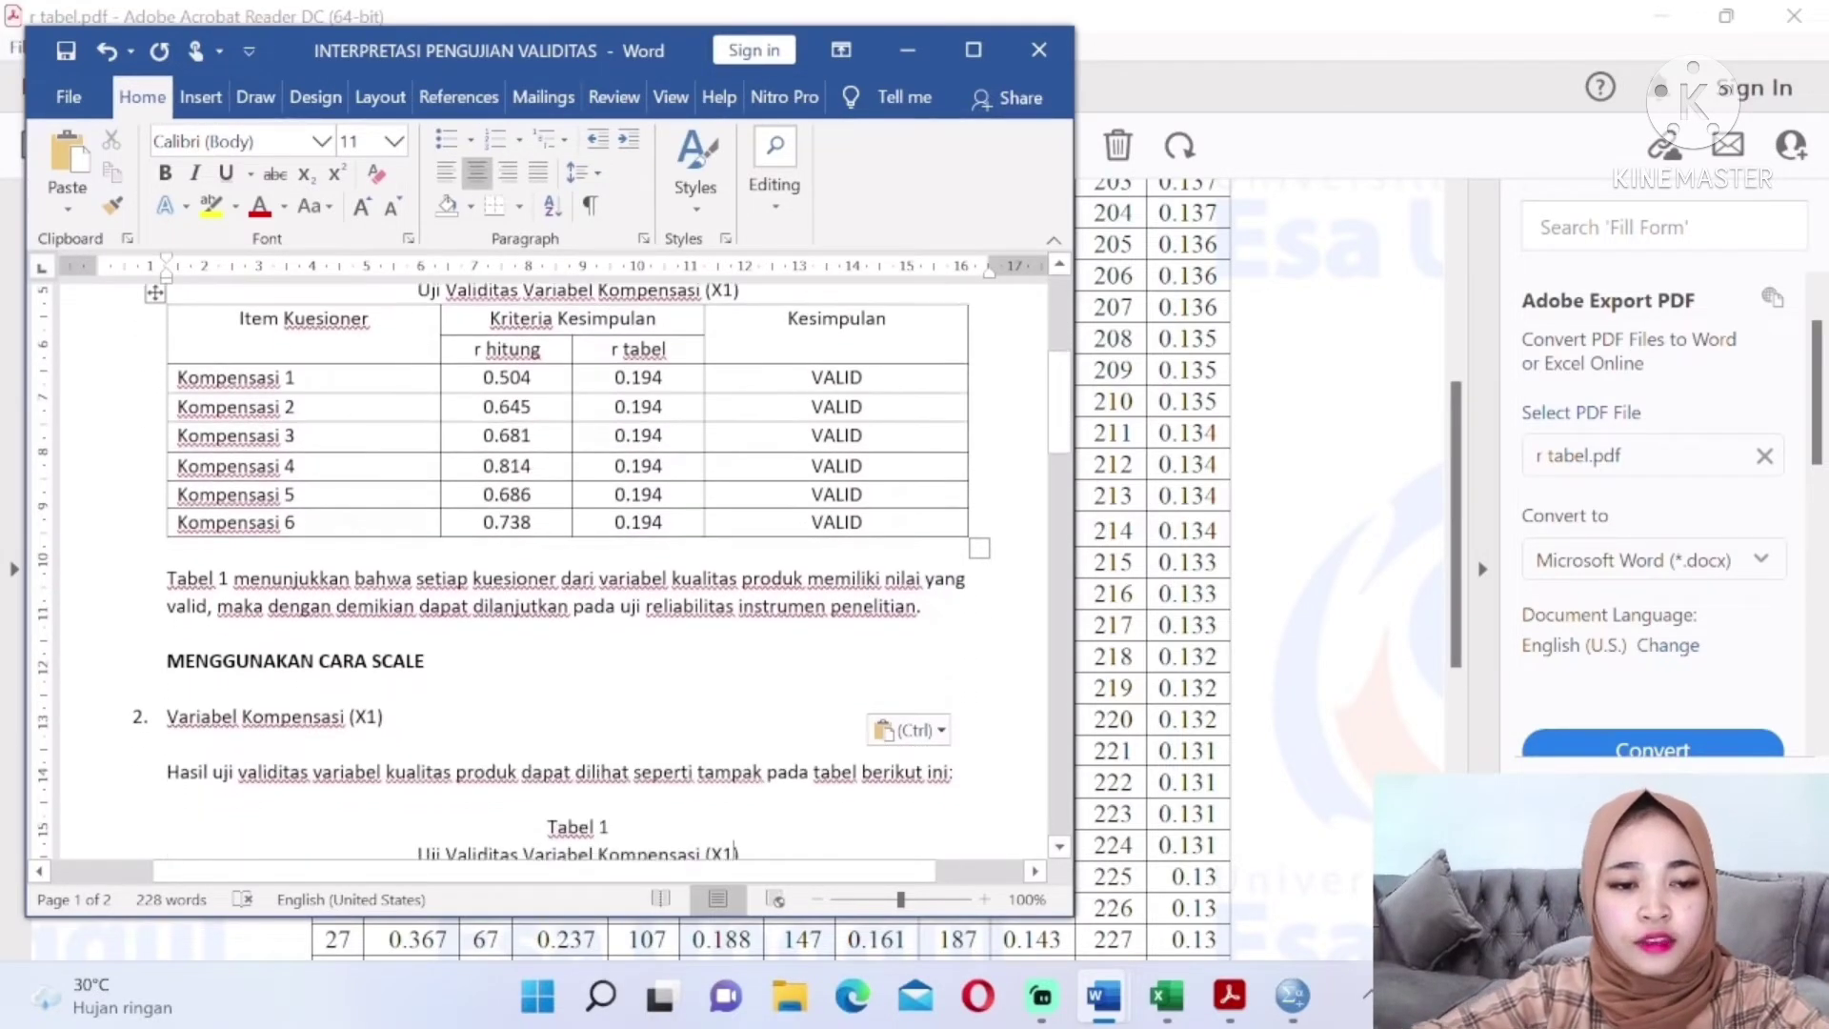
key(Up)
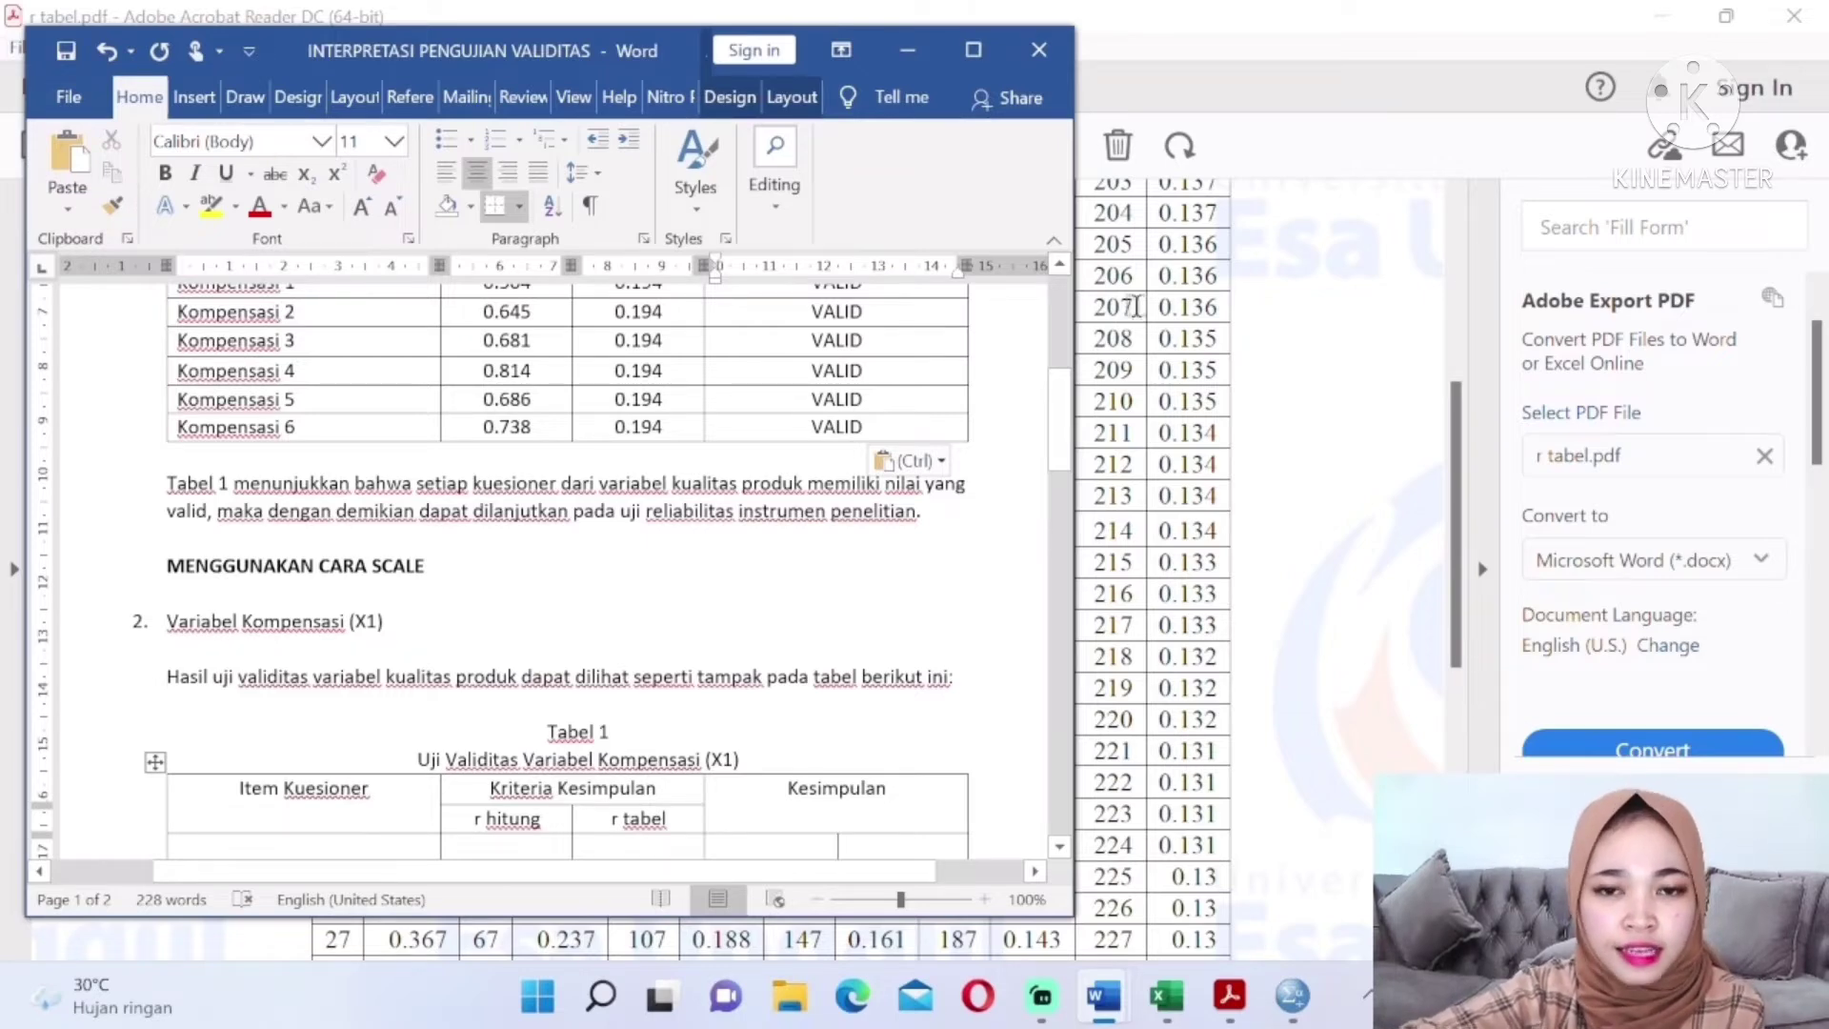
Minimize the r tabel PDF and the SPSS output window, and switch to the SPSS Data Editor
click(1651, 19)
click(1651, 19)
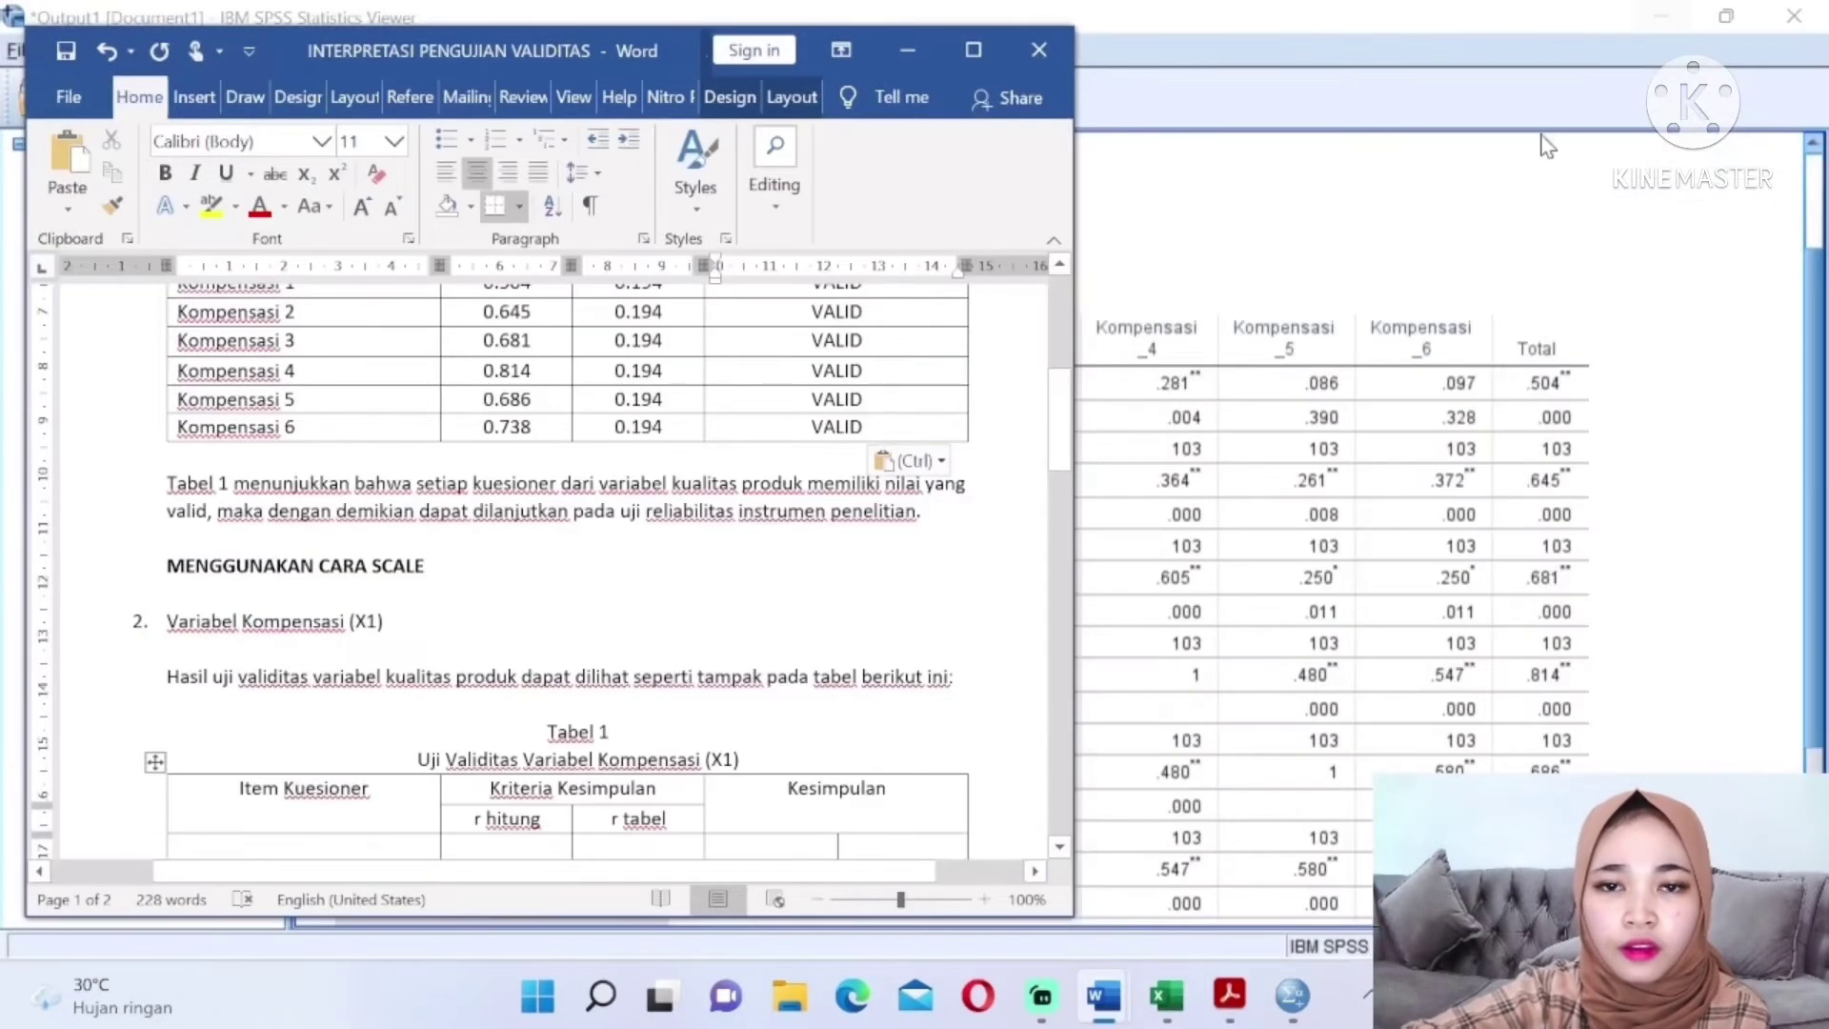
click(1676, 29)
click(1673, 23)
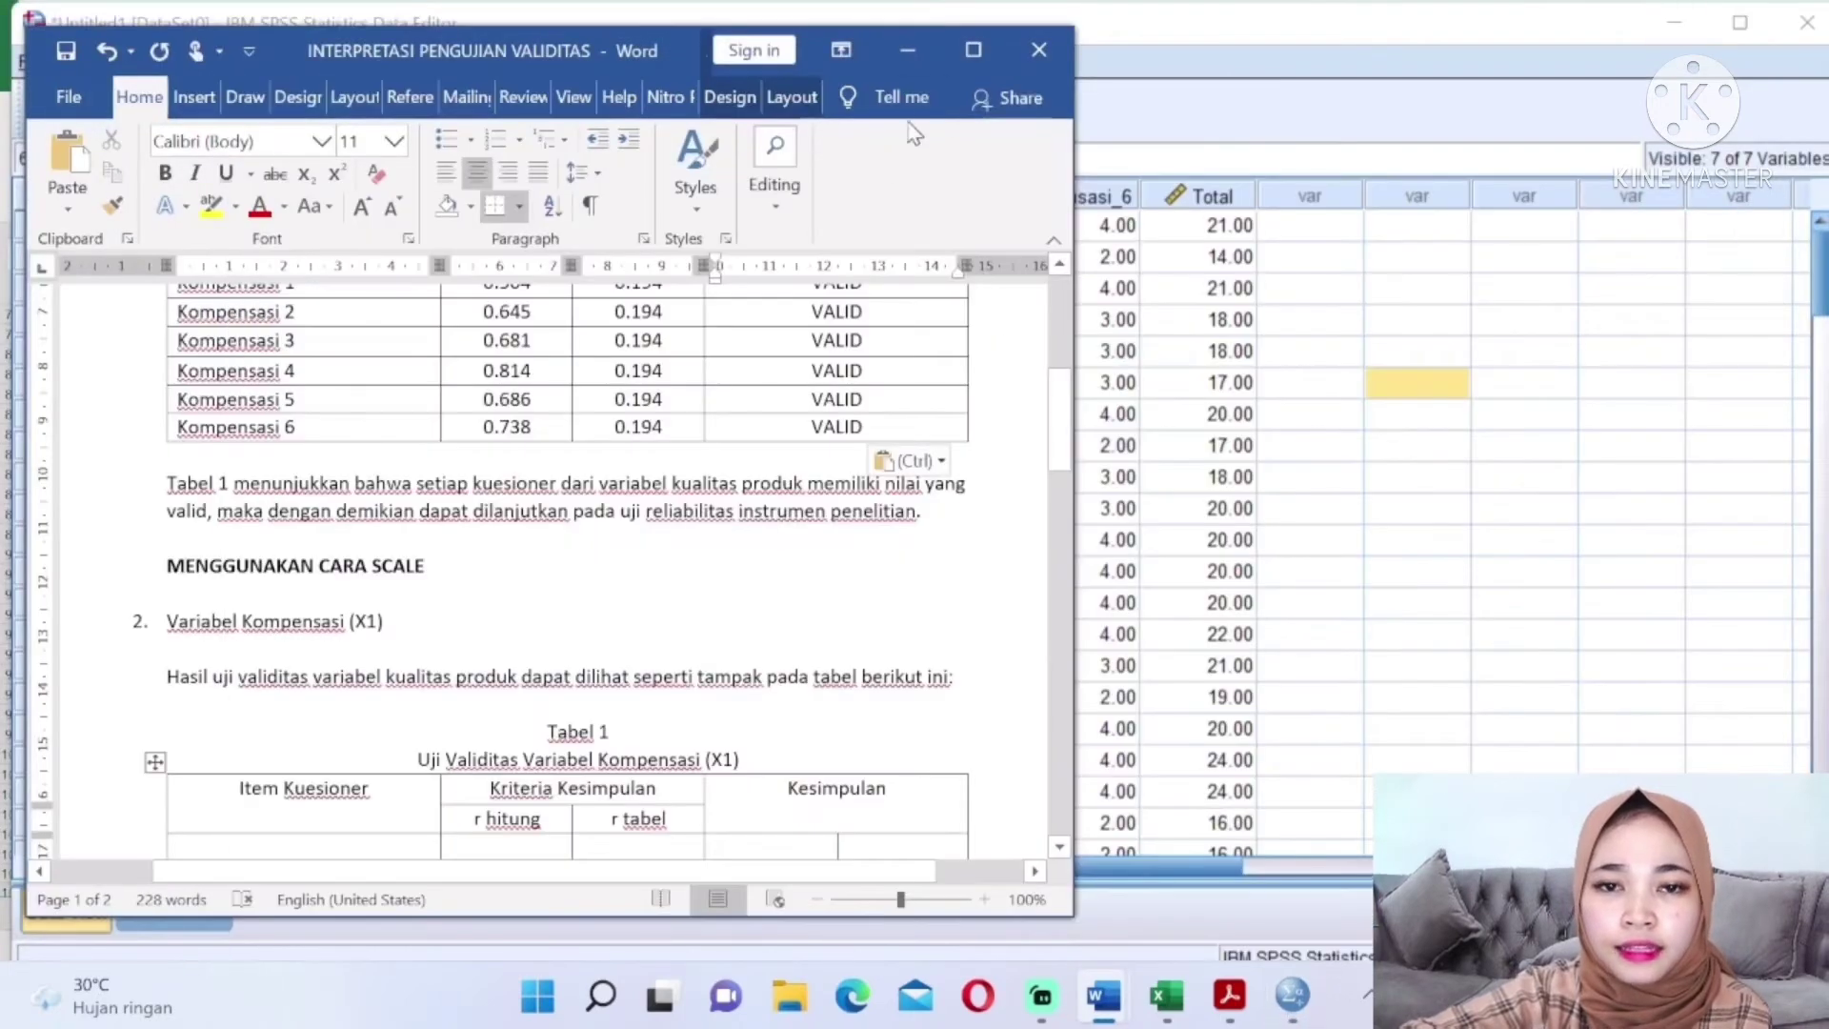
click(1463, 481)
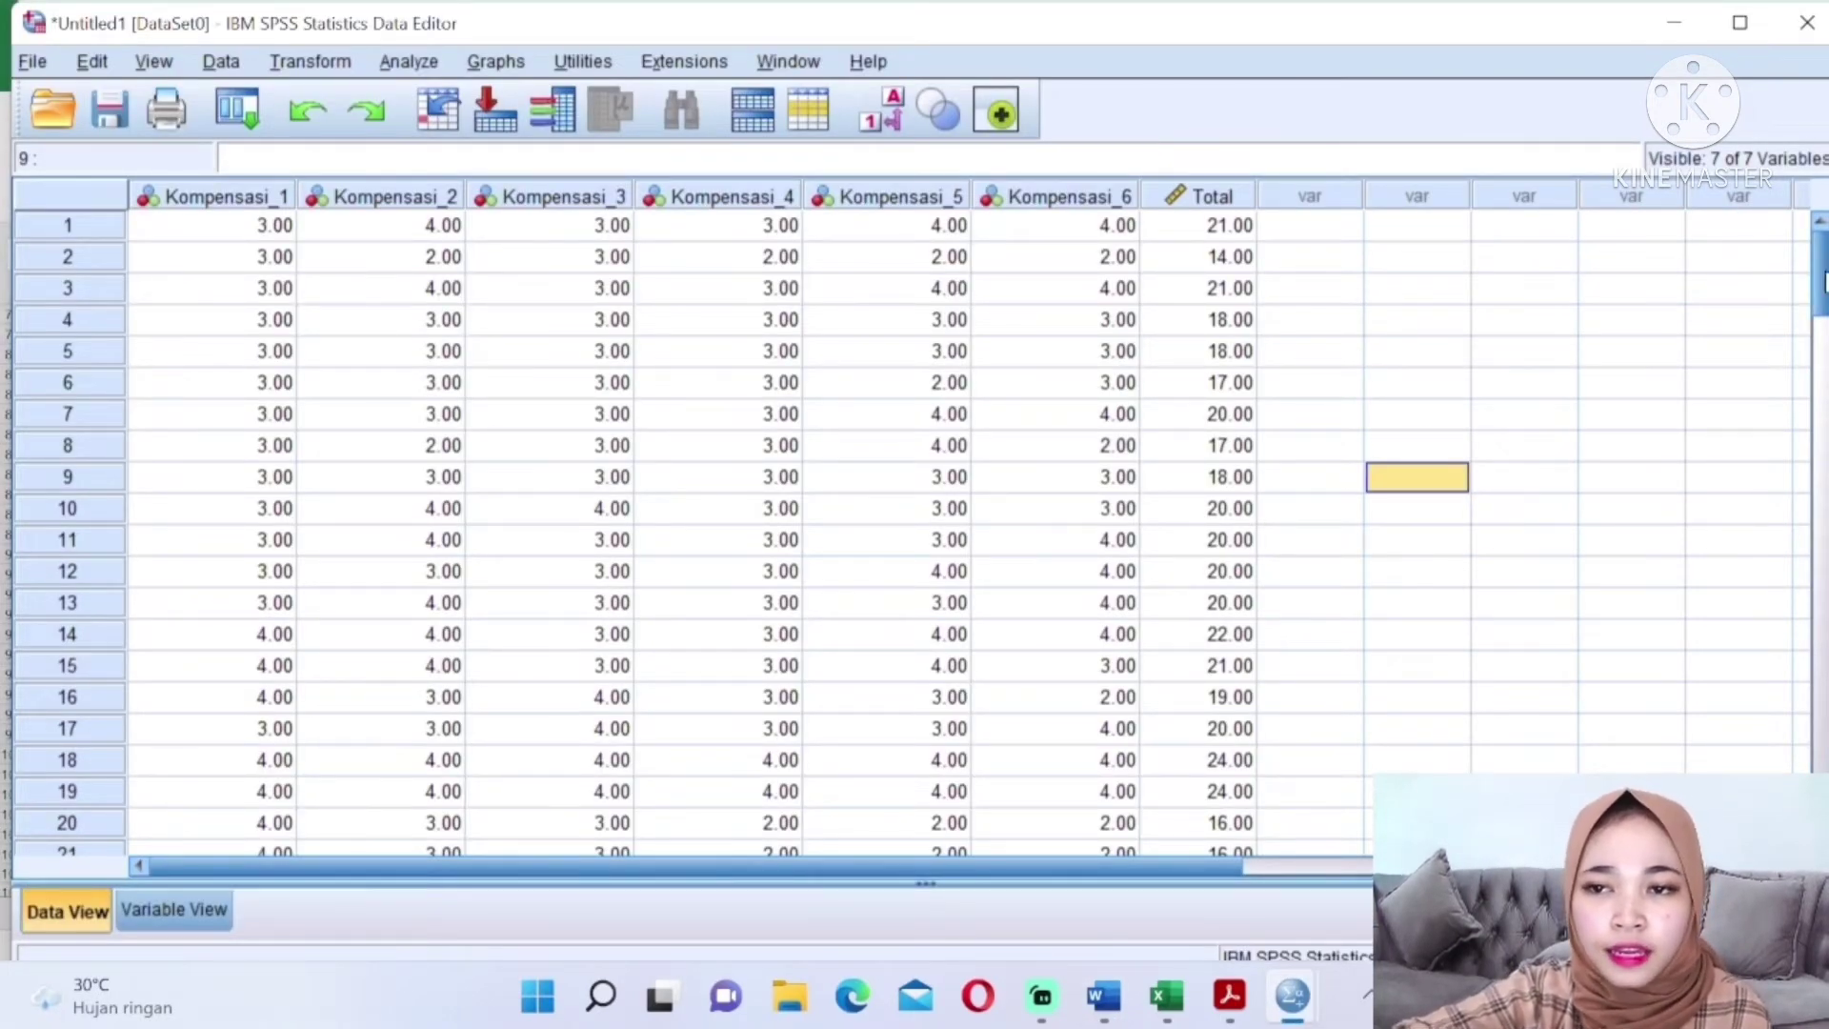
Set up a Reliability Analysis with Kompensasi_1 through Kompensasi_6 as the items, leaving Total out
click(425, 64)
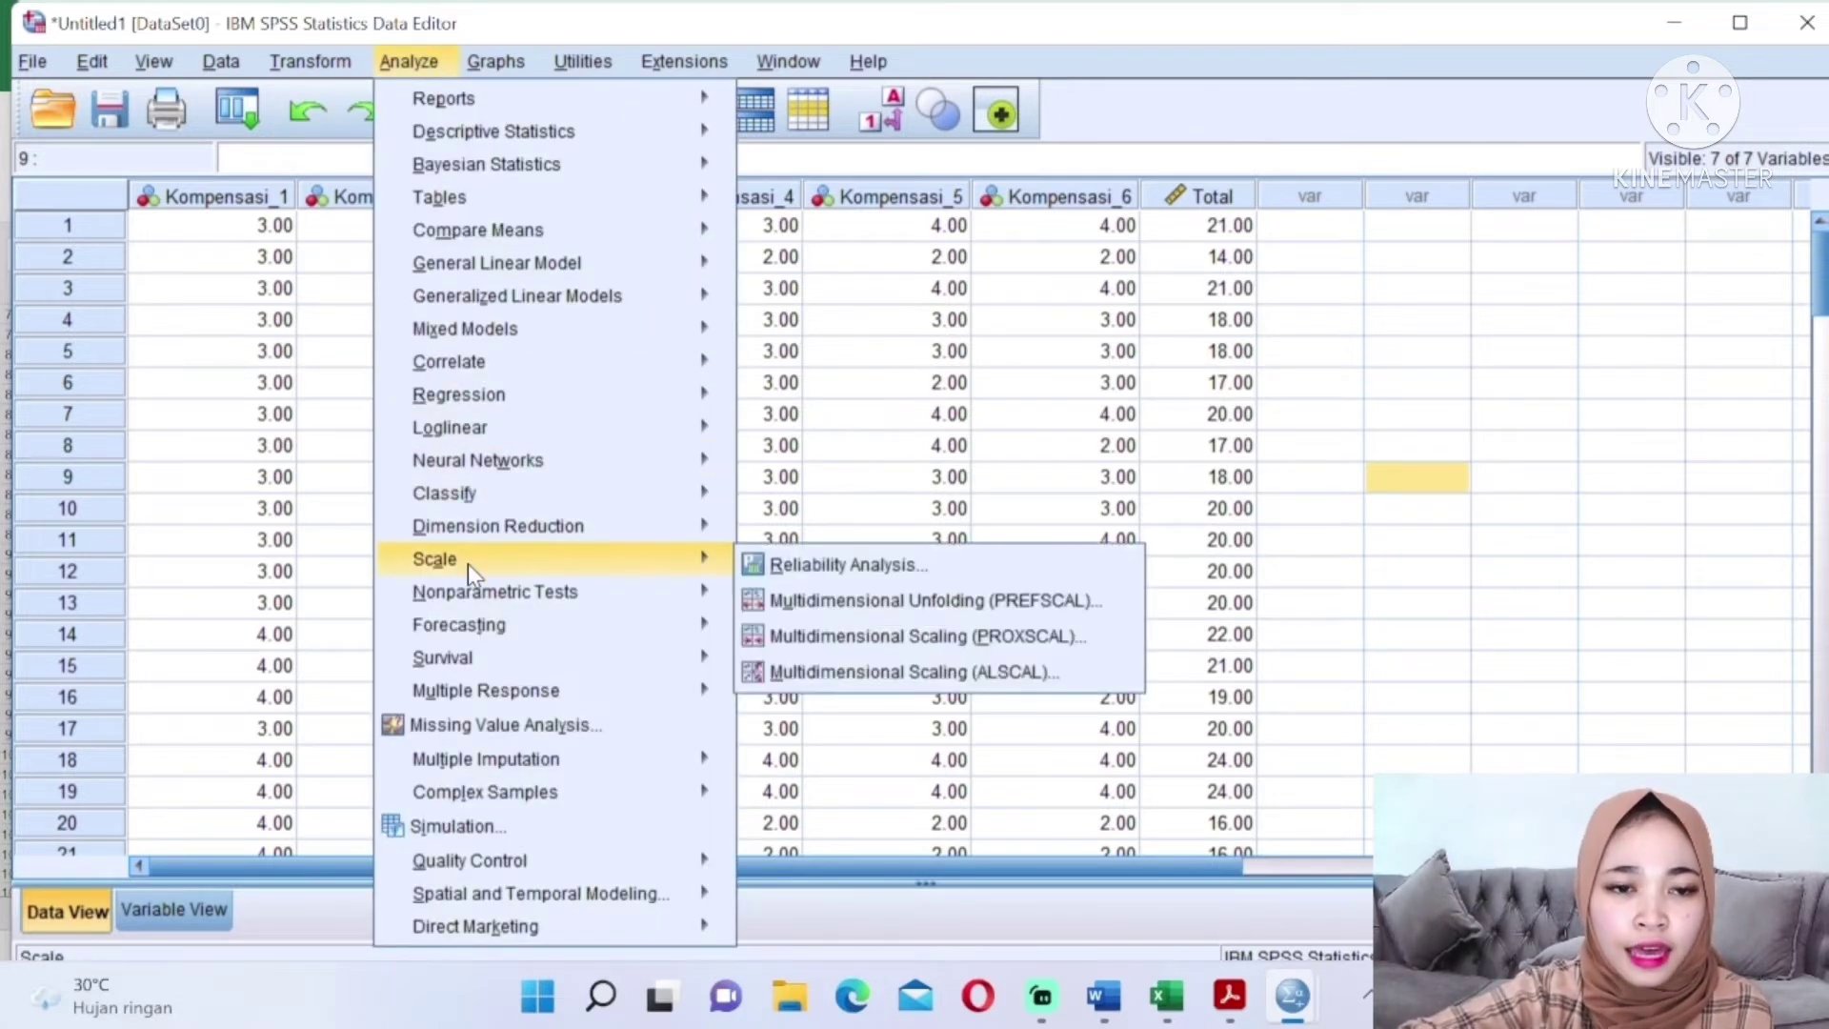
click(759, 571)
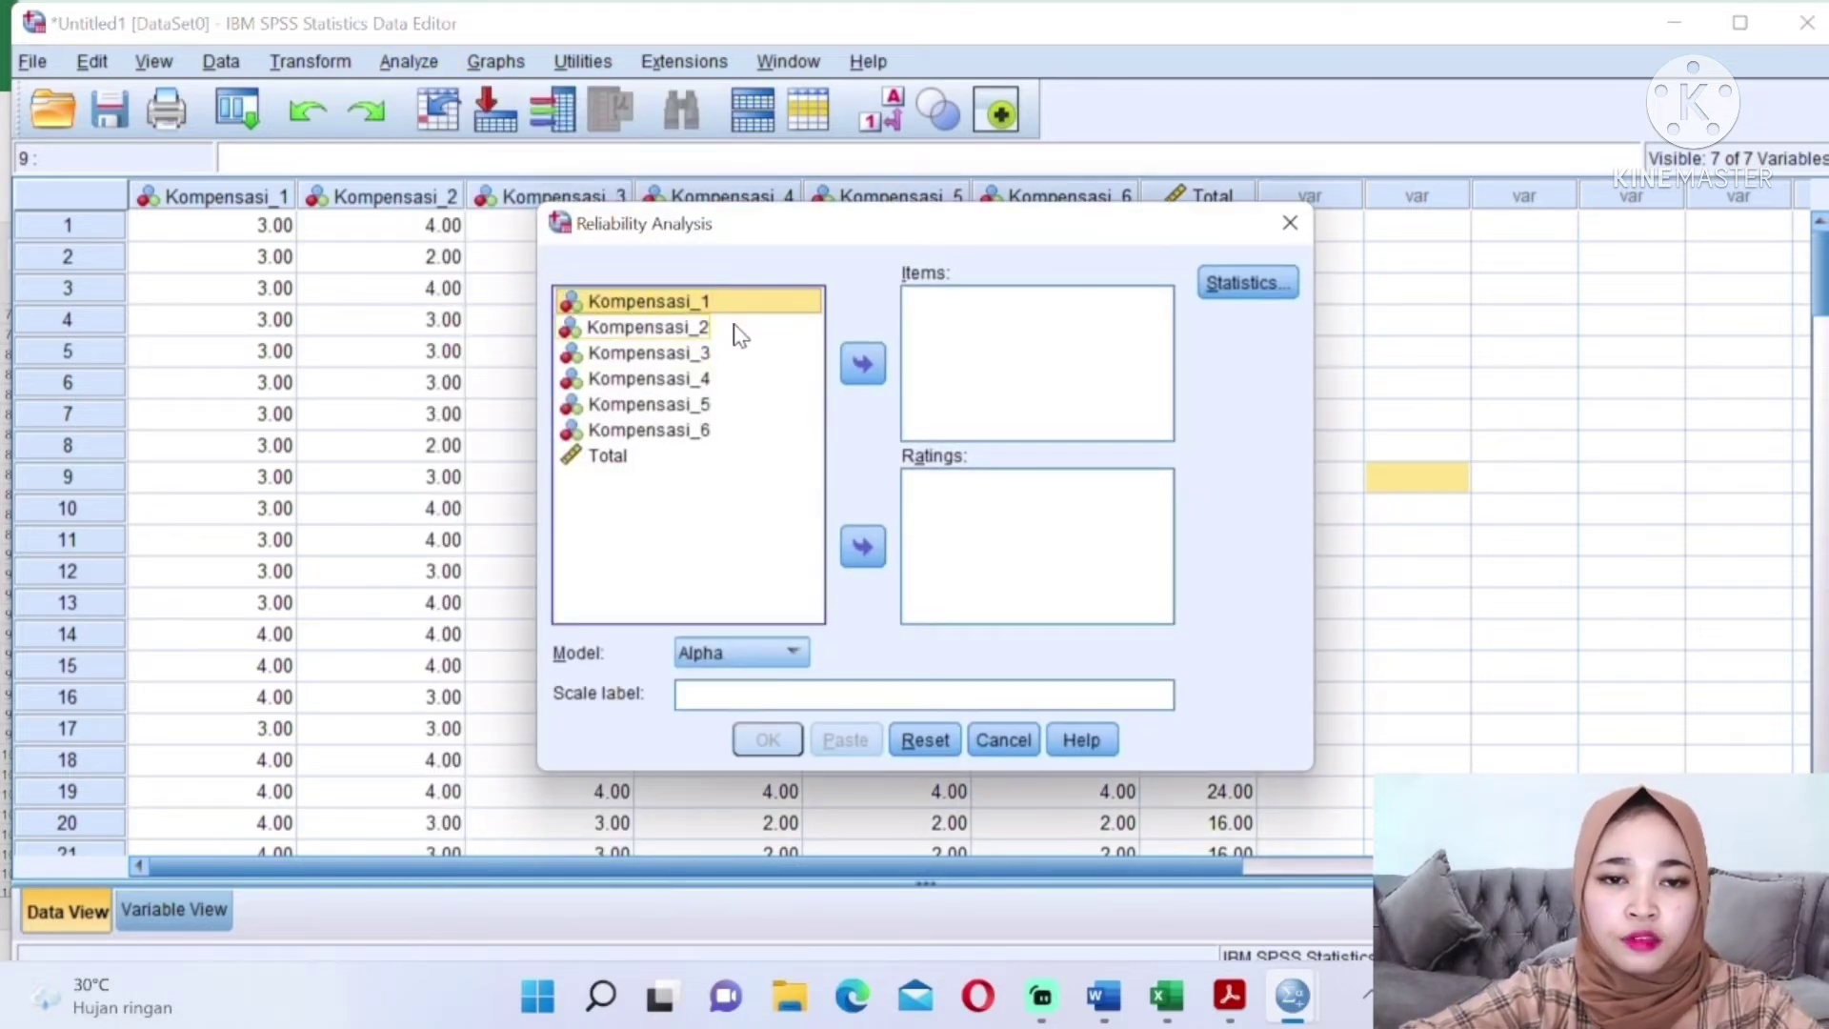
shift+click(740, 332)
shift+click(713, 354)
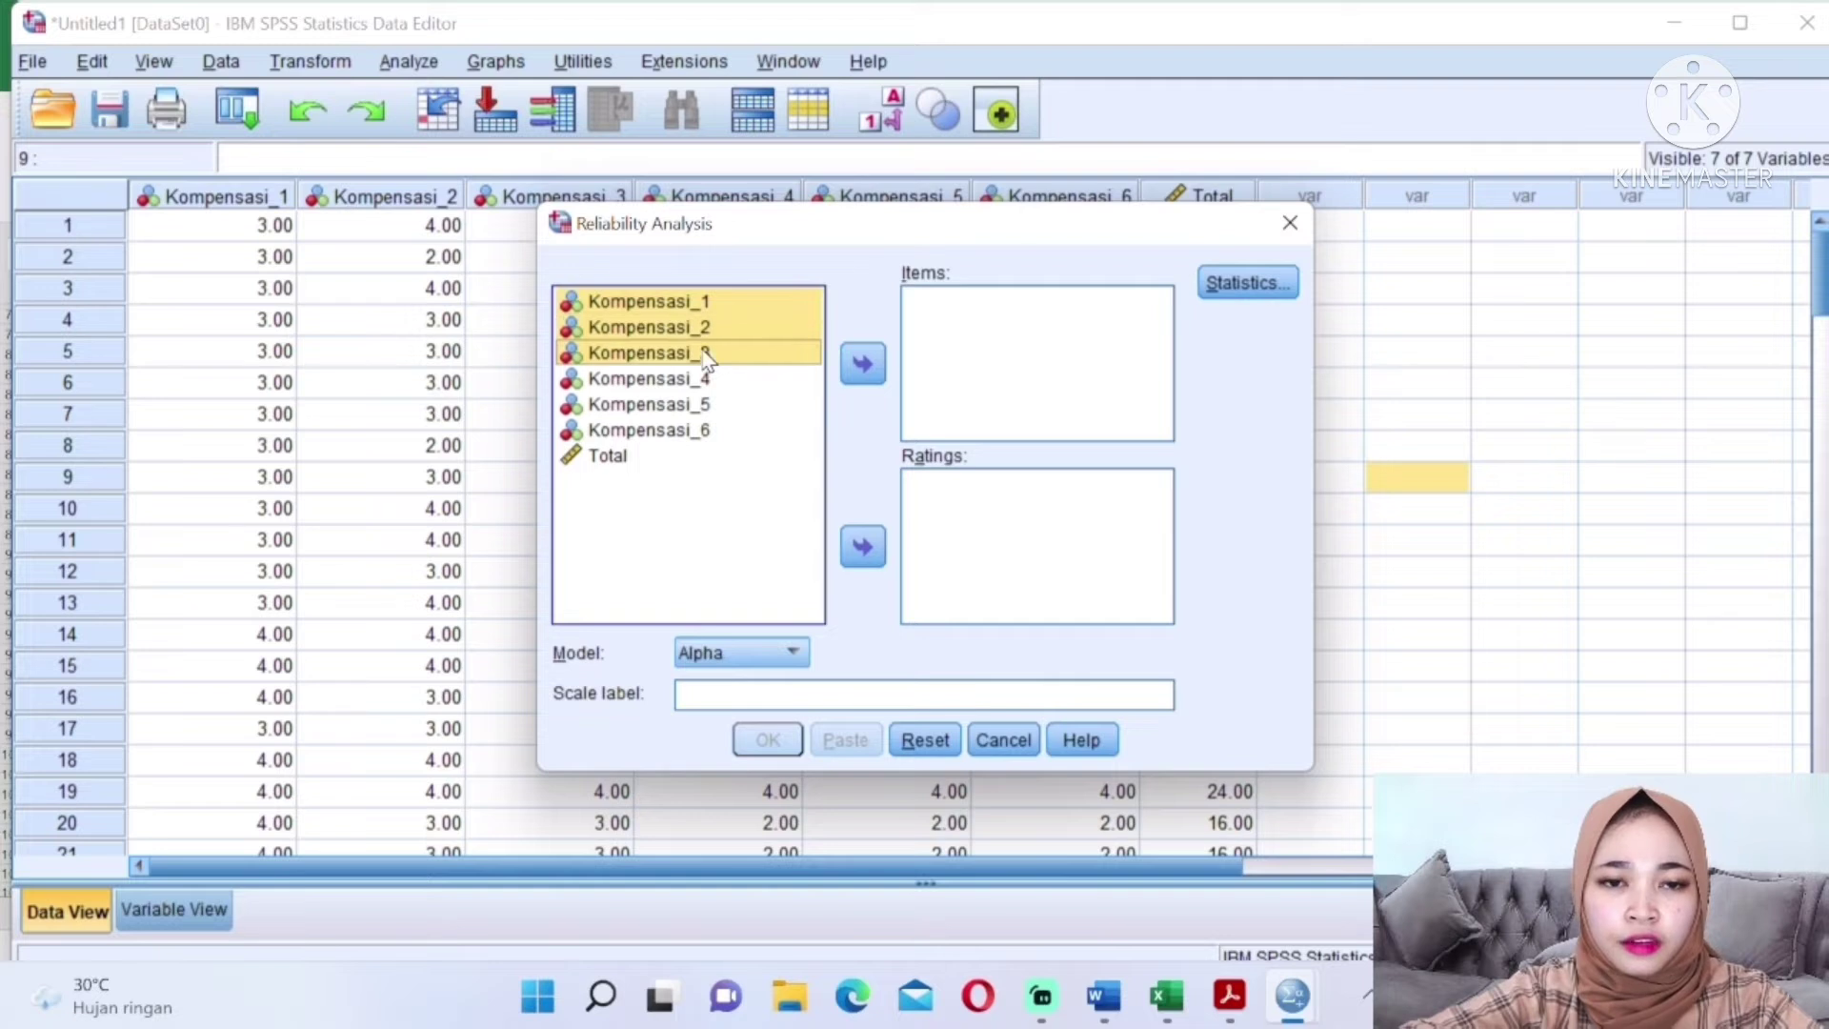
shift+click(700, 386)
shift+click(700, 414)
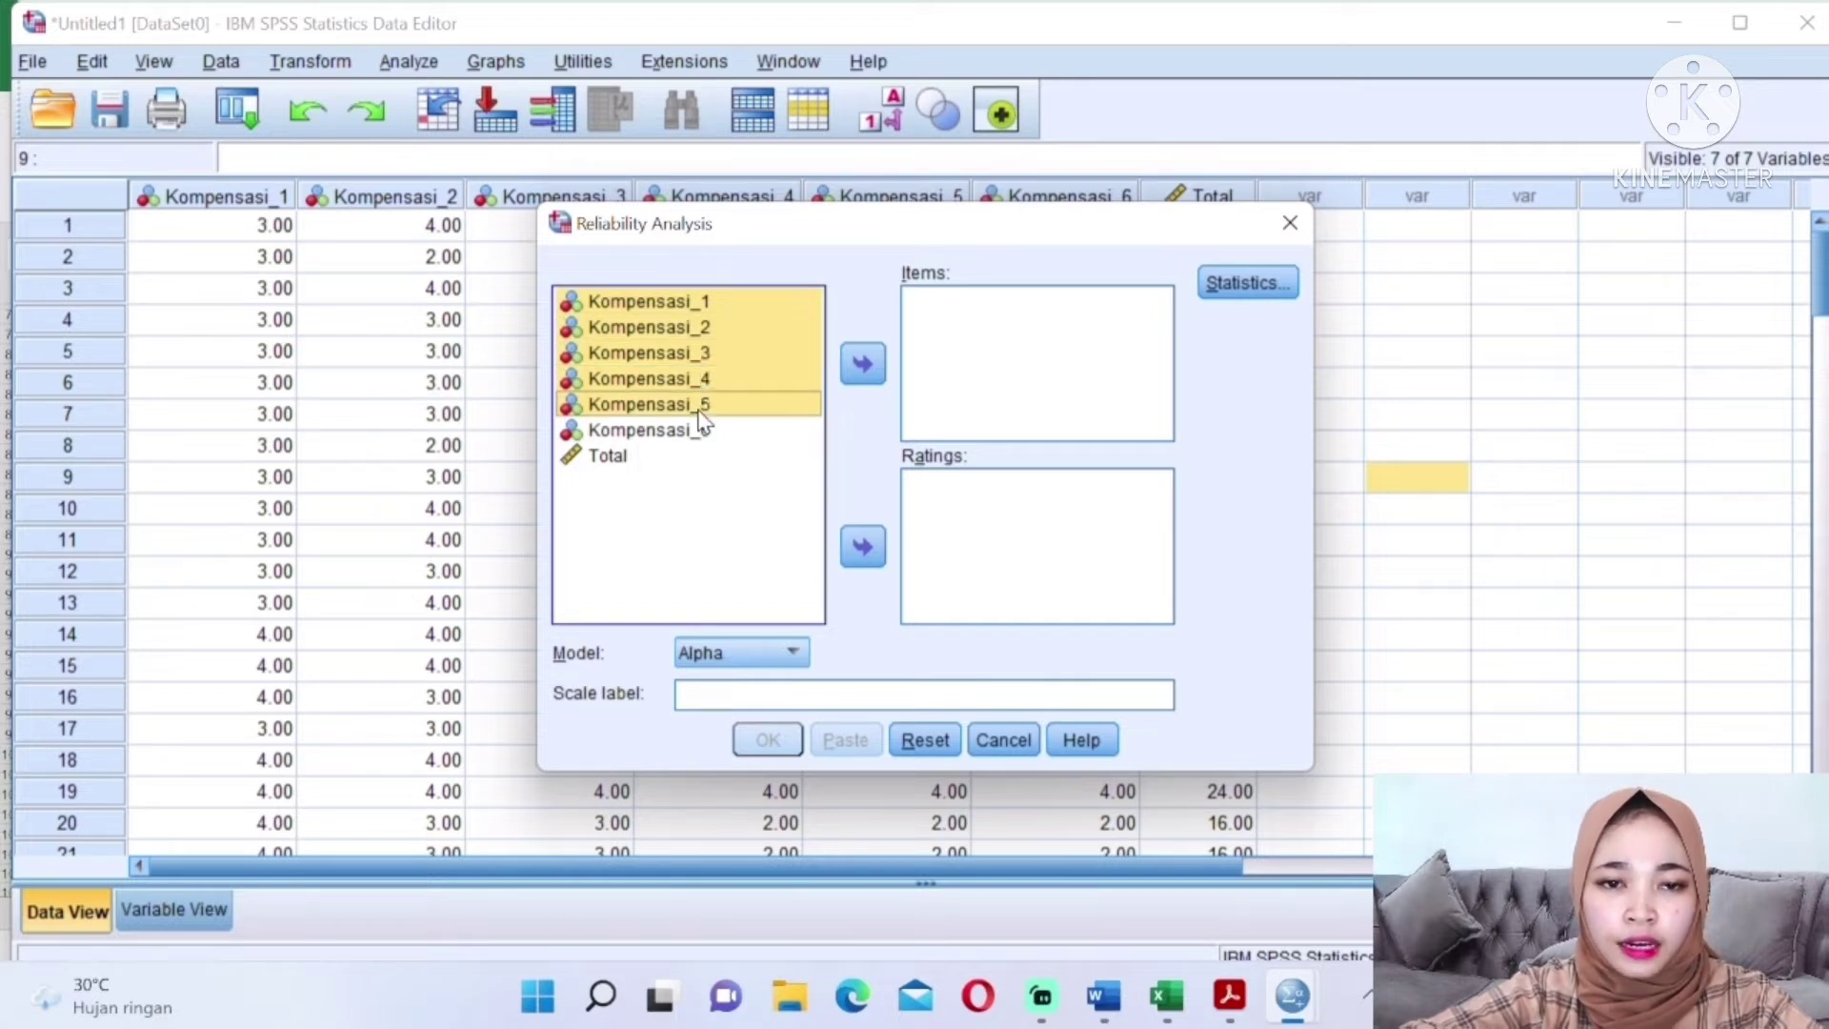
shift+click(699, 437)
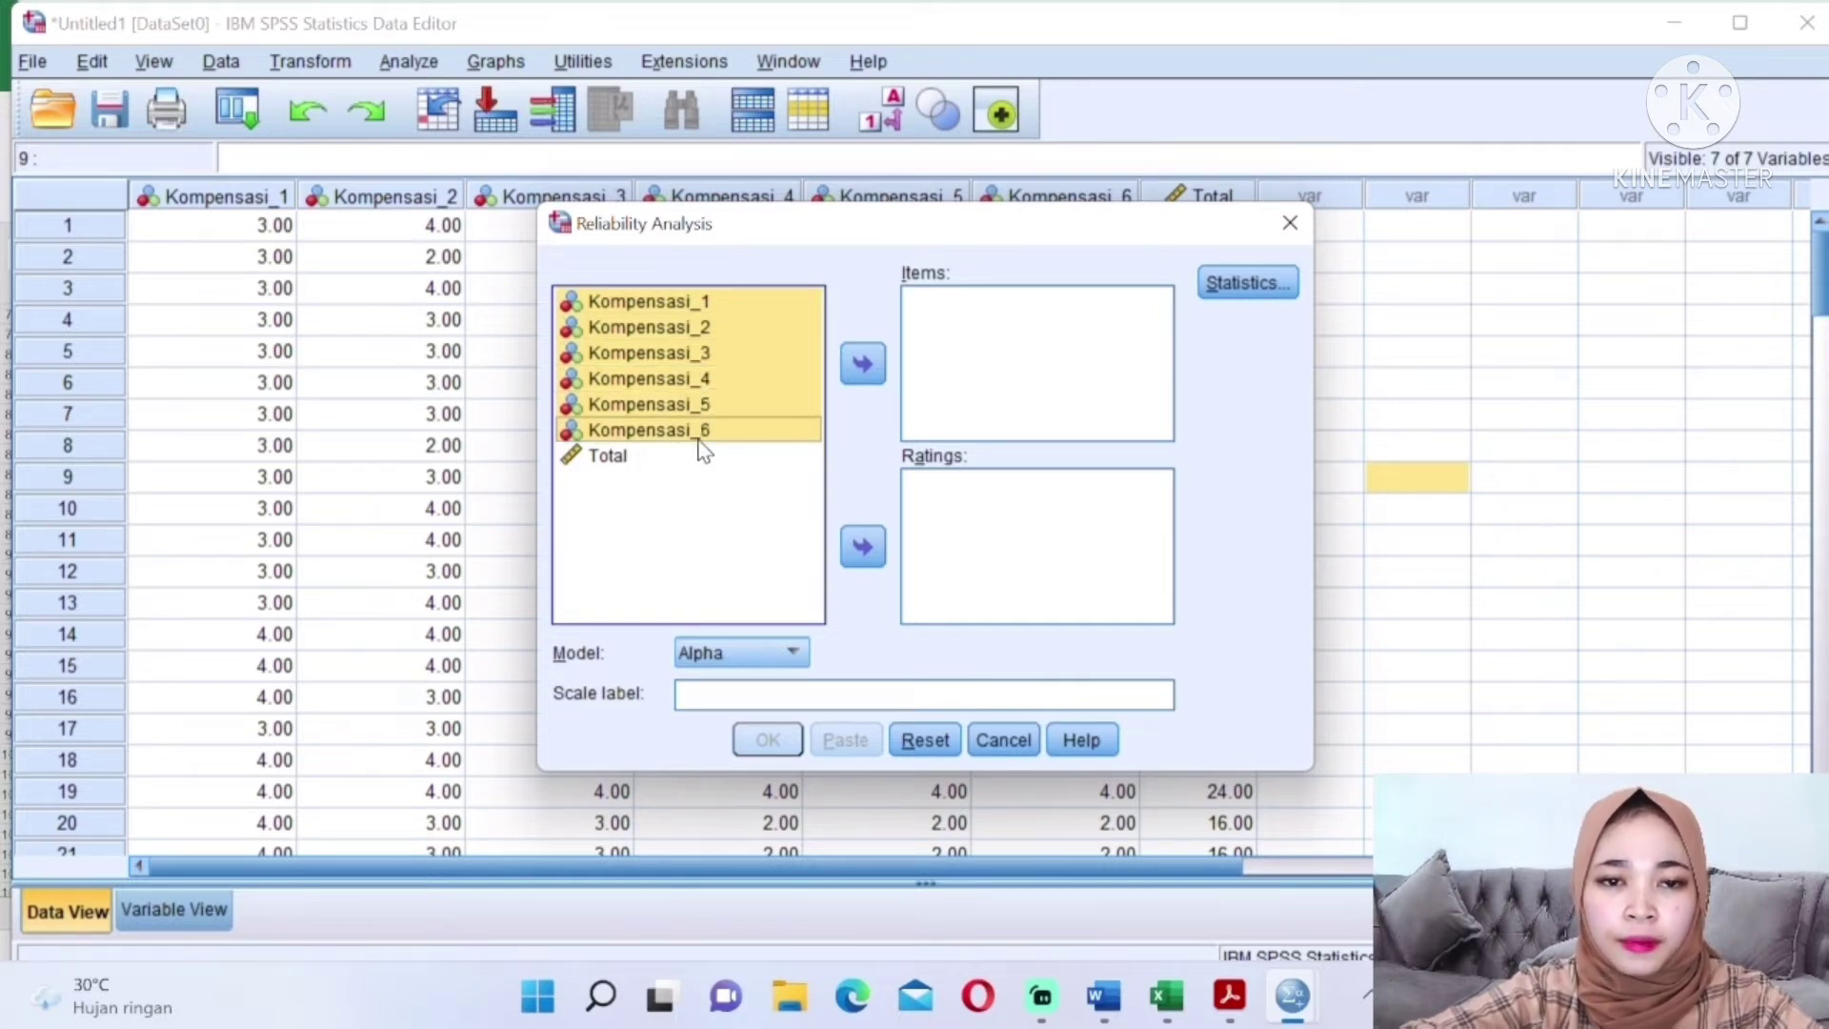
click(867, 369)
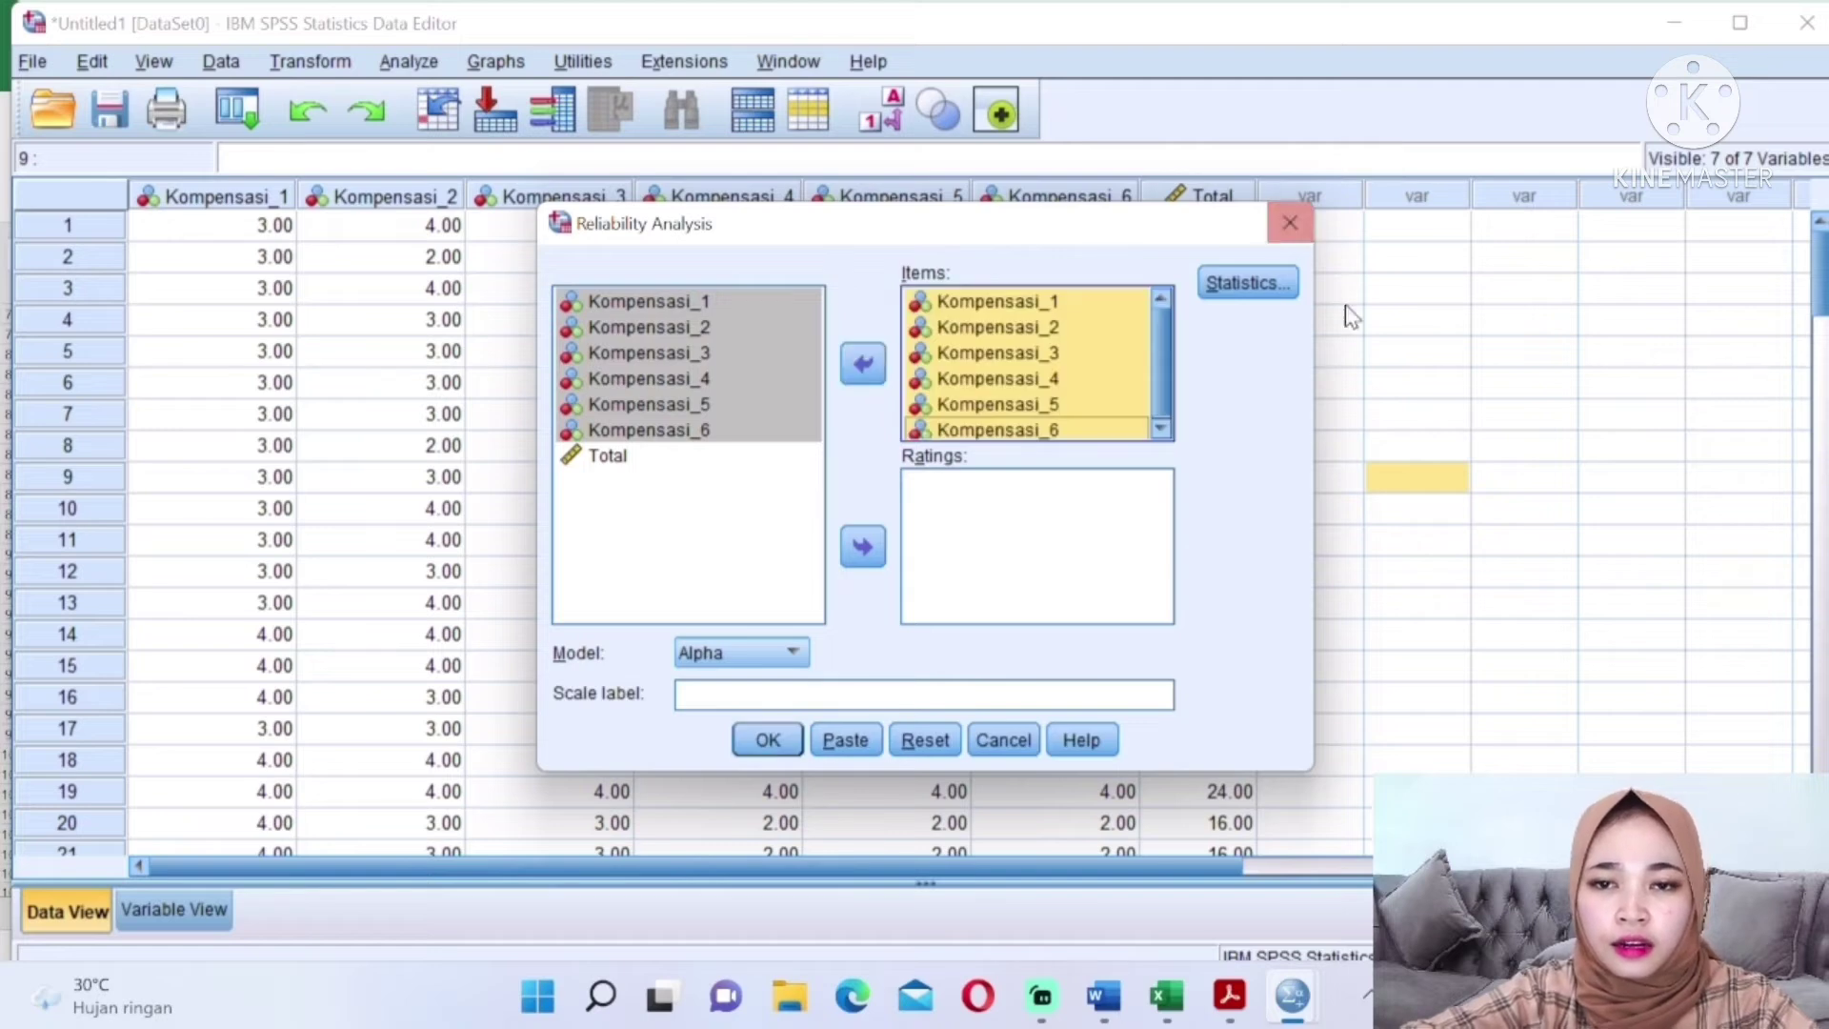
Include descriptives for Item, Scale and Scale if item deleted, and run the reliability analysis with the Alpha model
click(1246, 283)
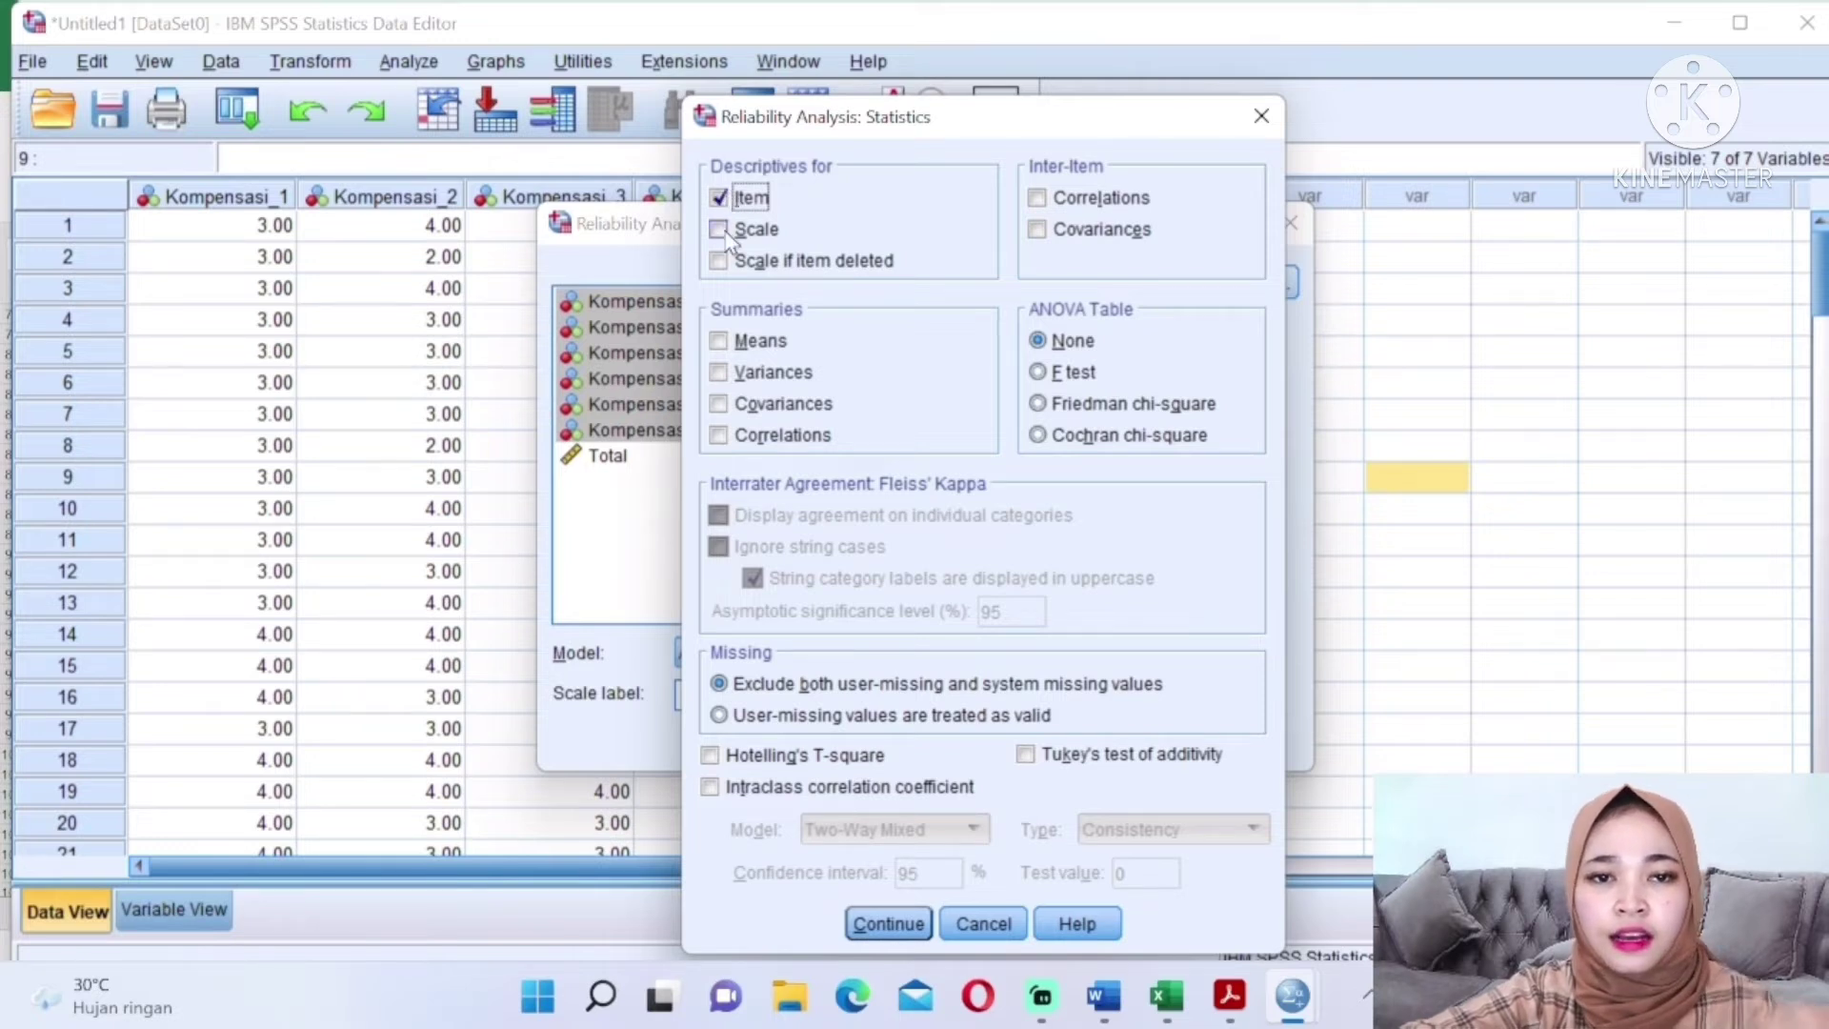
click(726, 231)
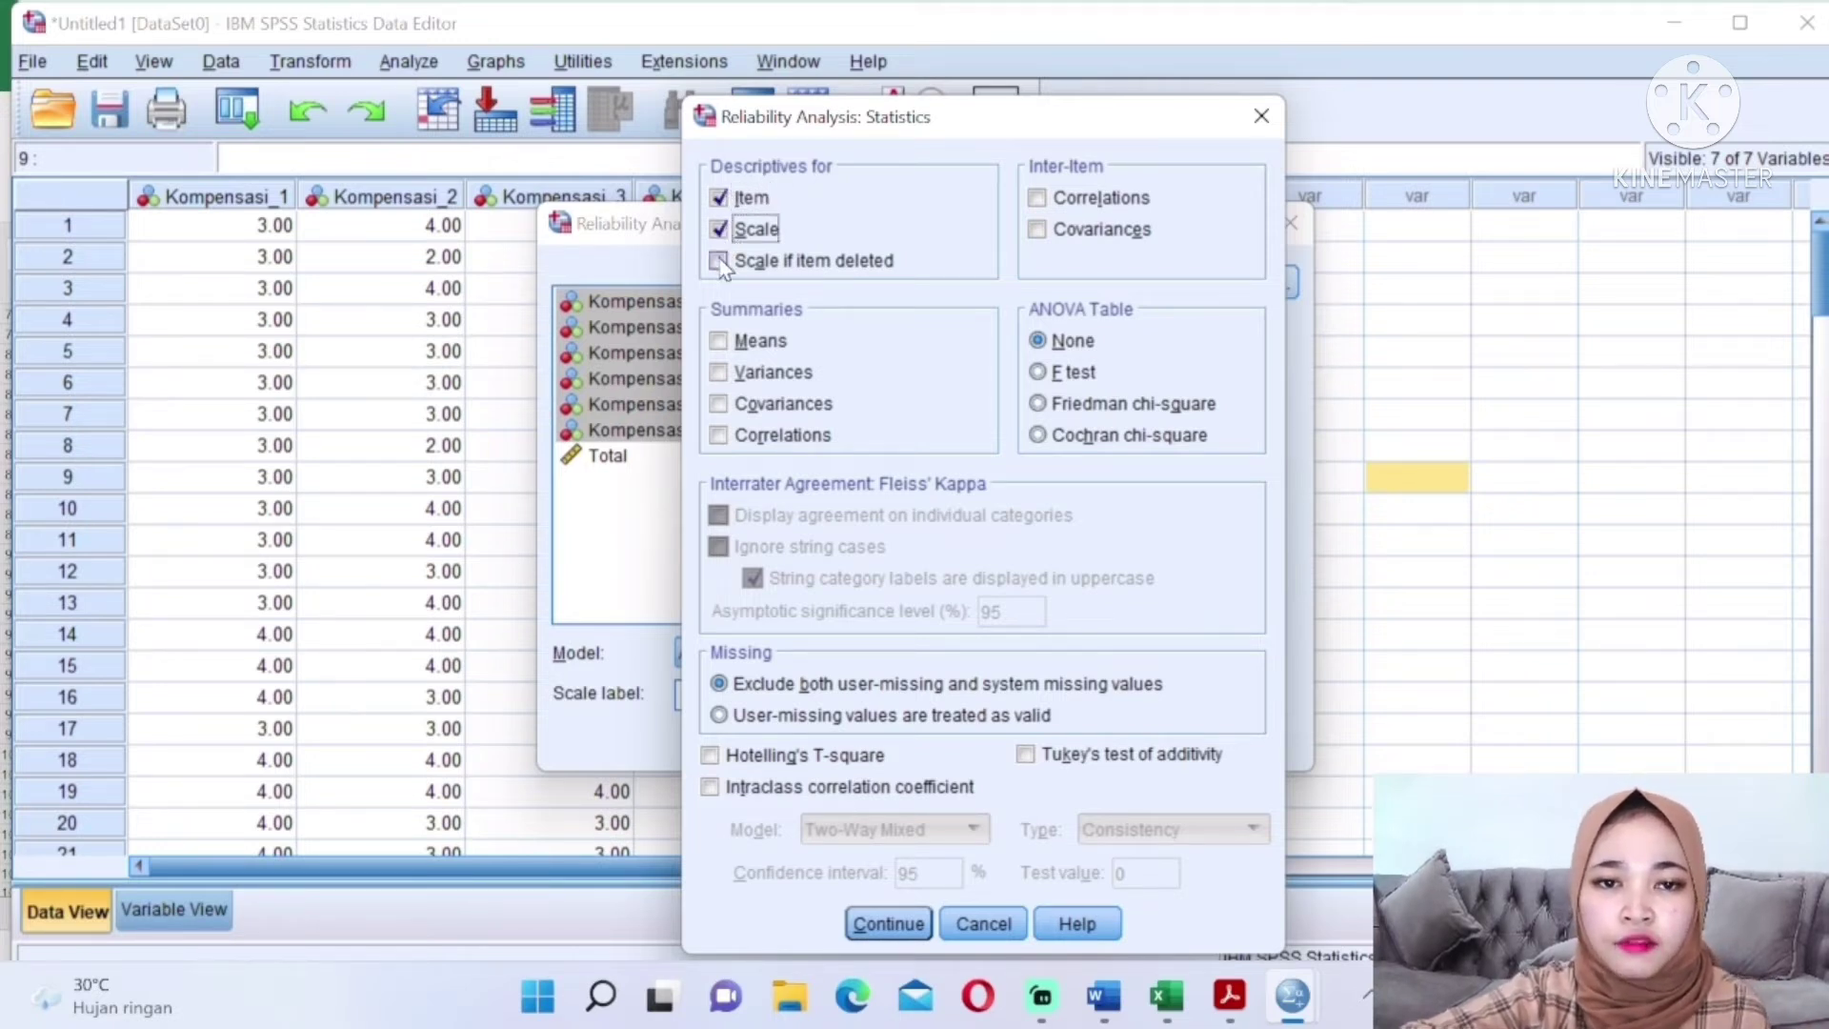
click(719, 262)
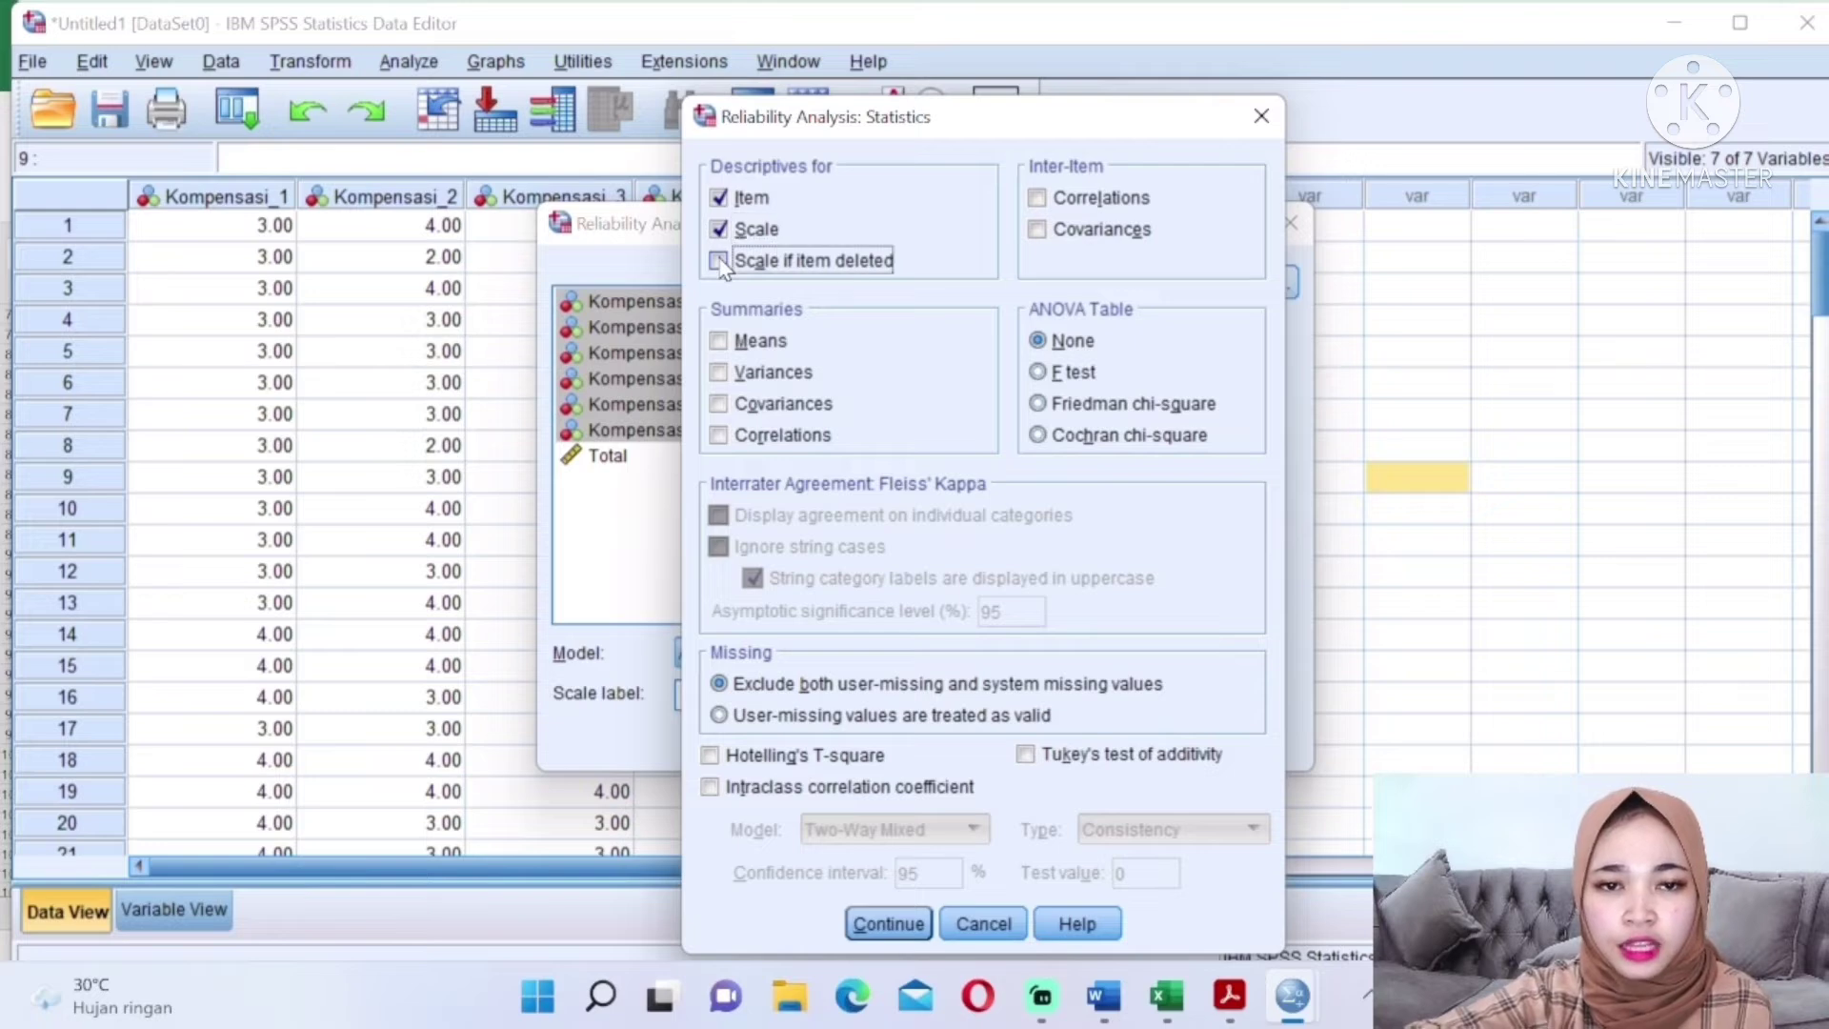
click(888, 926)
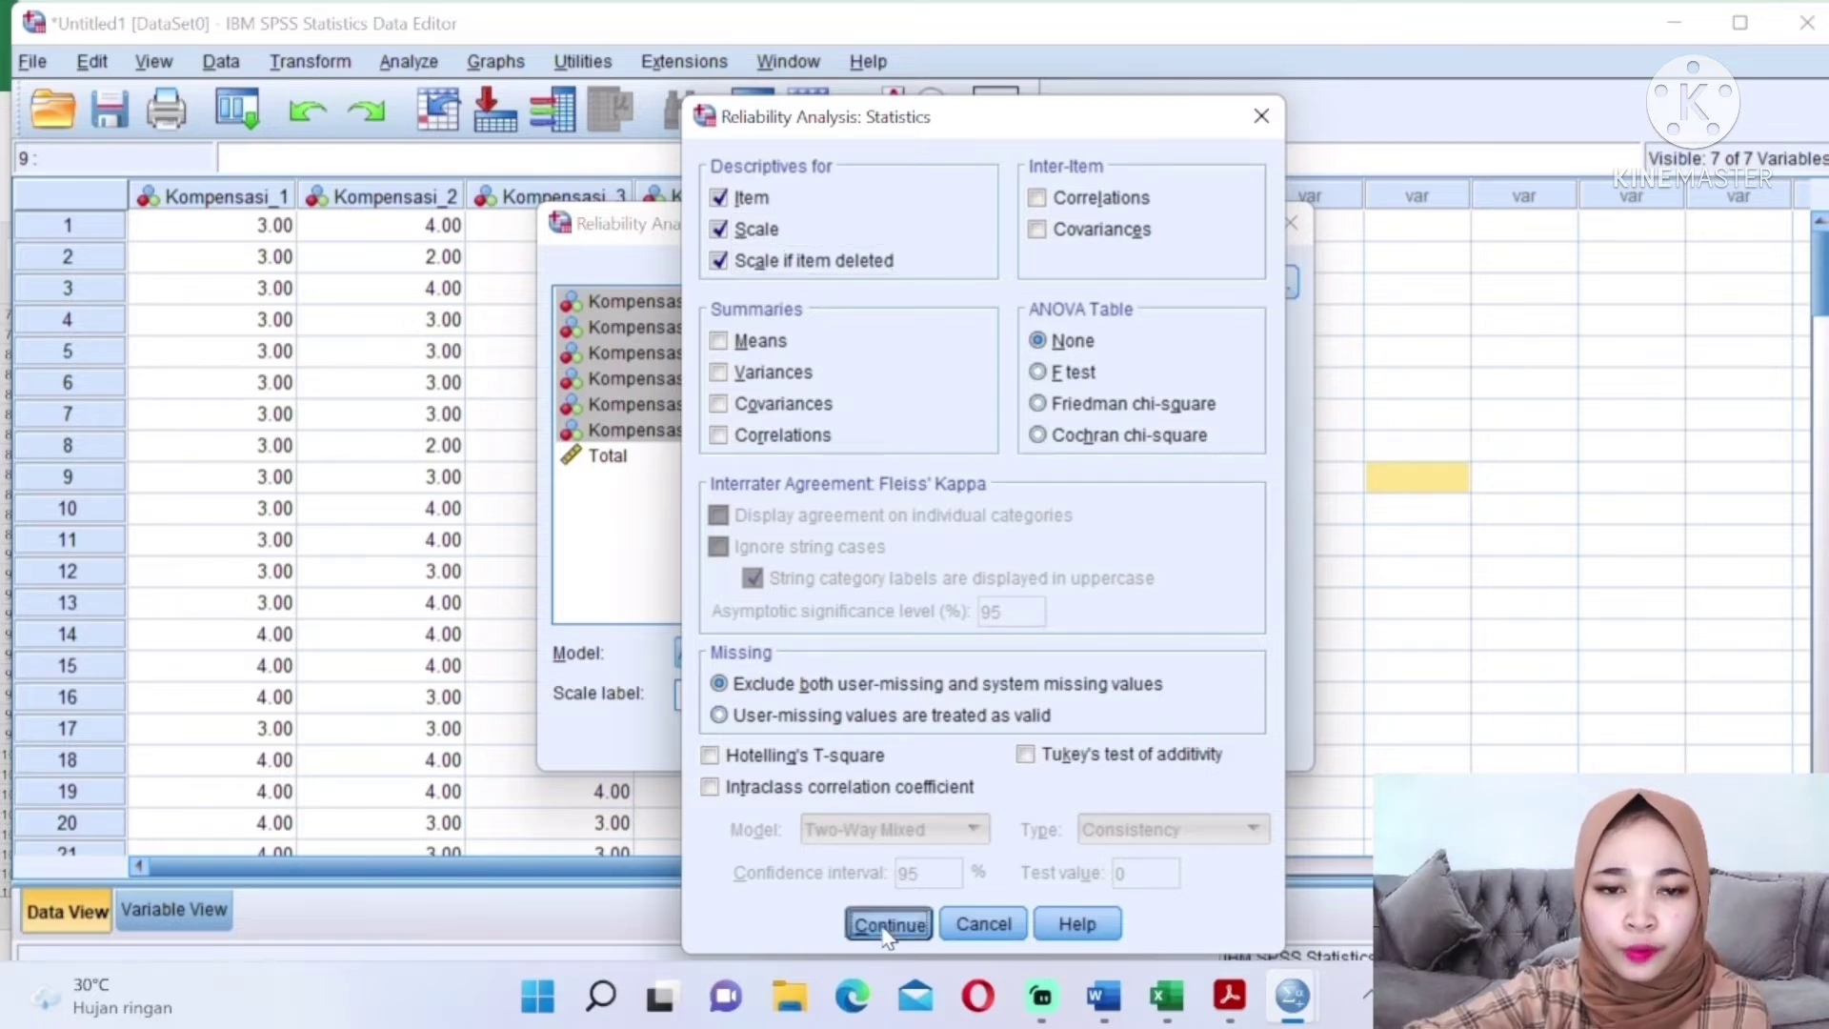
click(787, 741)
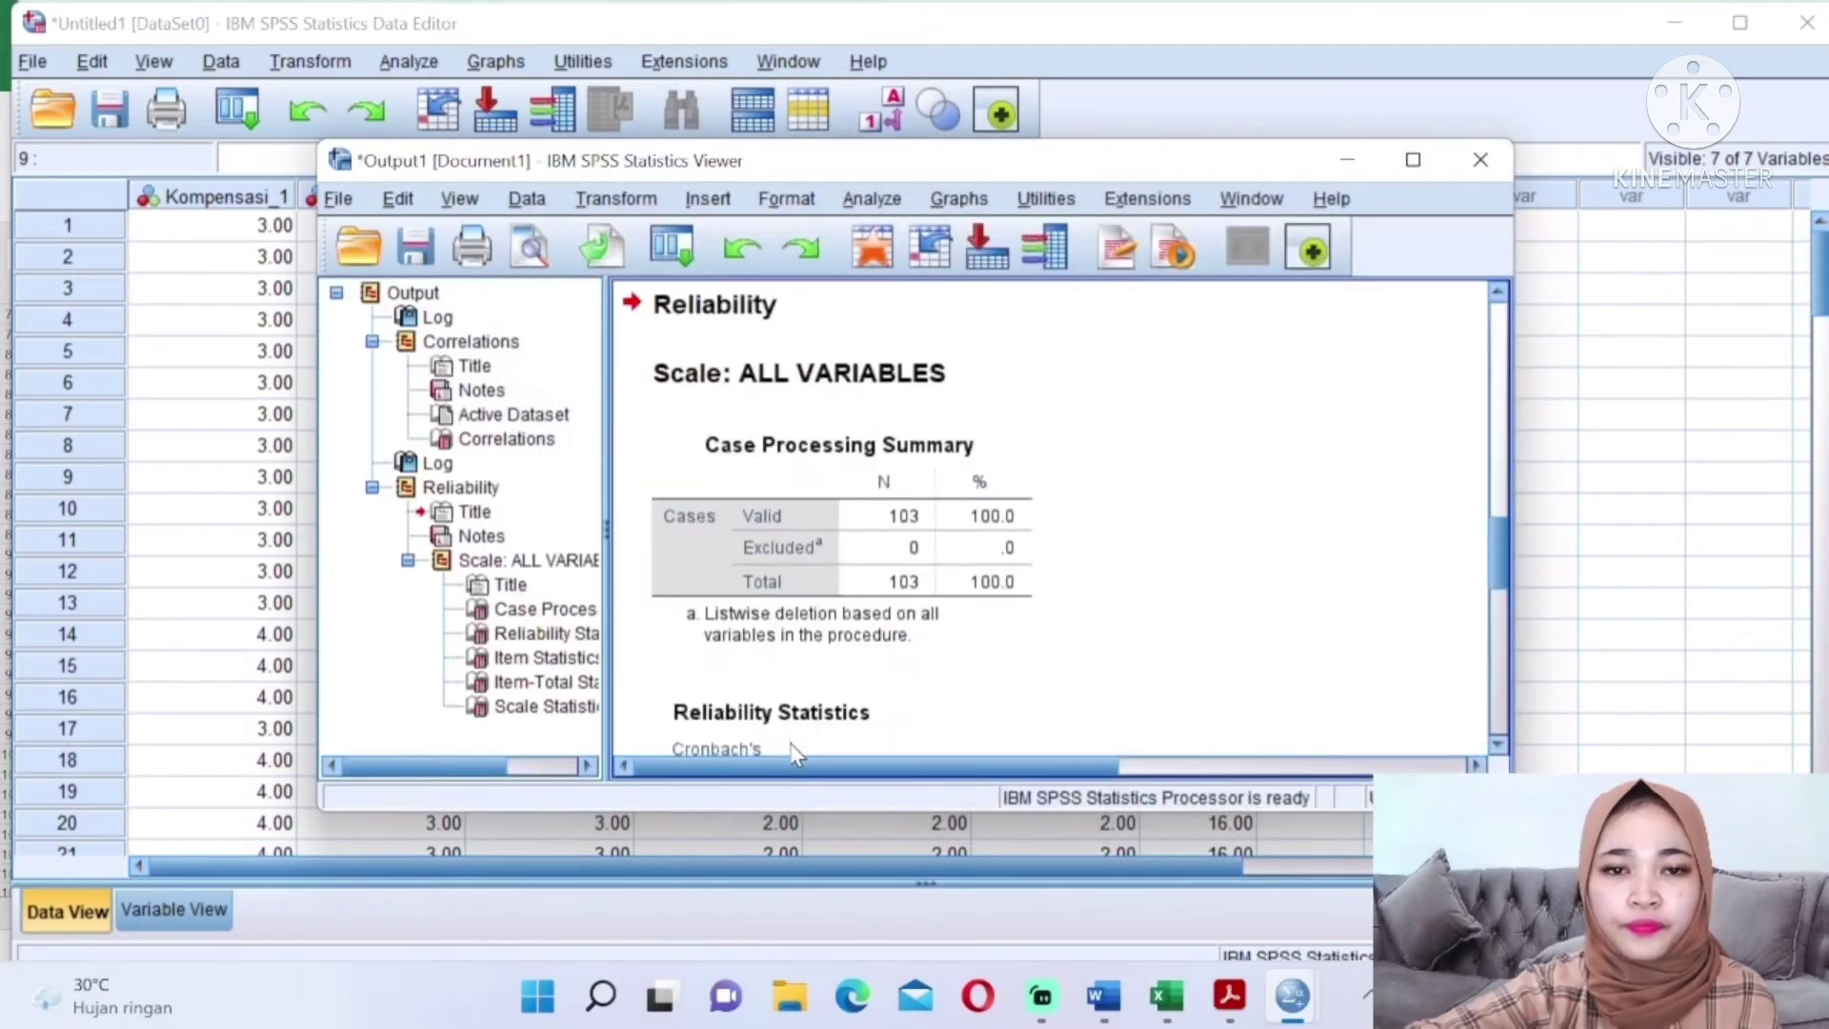
Minimize the Data Editor, go through the reliability output to Item-Total Statistics, and place the output window so the Word document shows alongside
click(1677, 21)
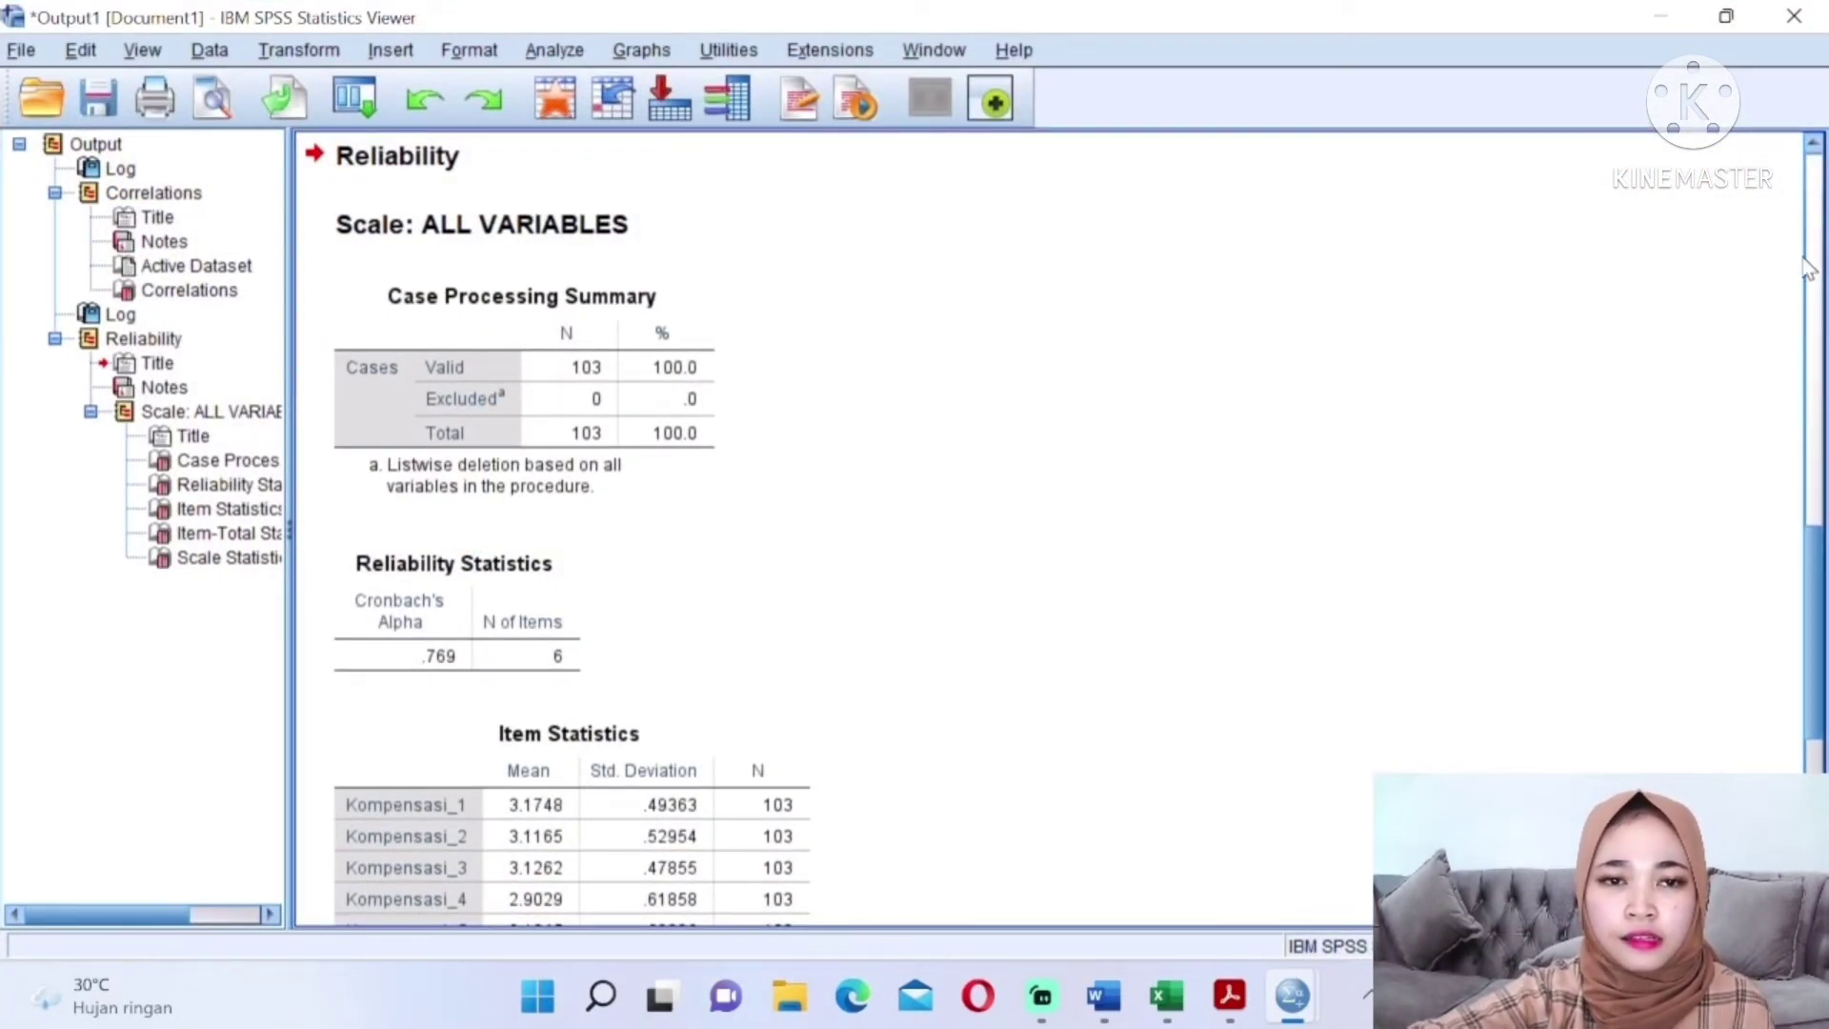
click(600, 314)
click(1146, 637)
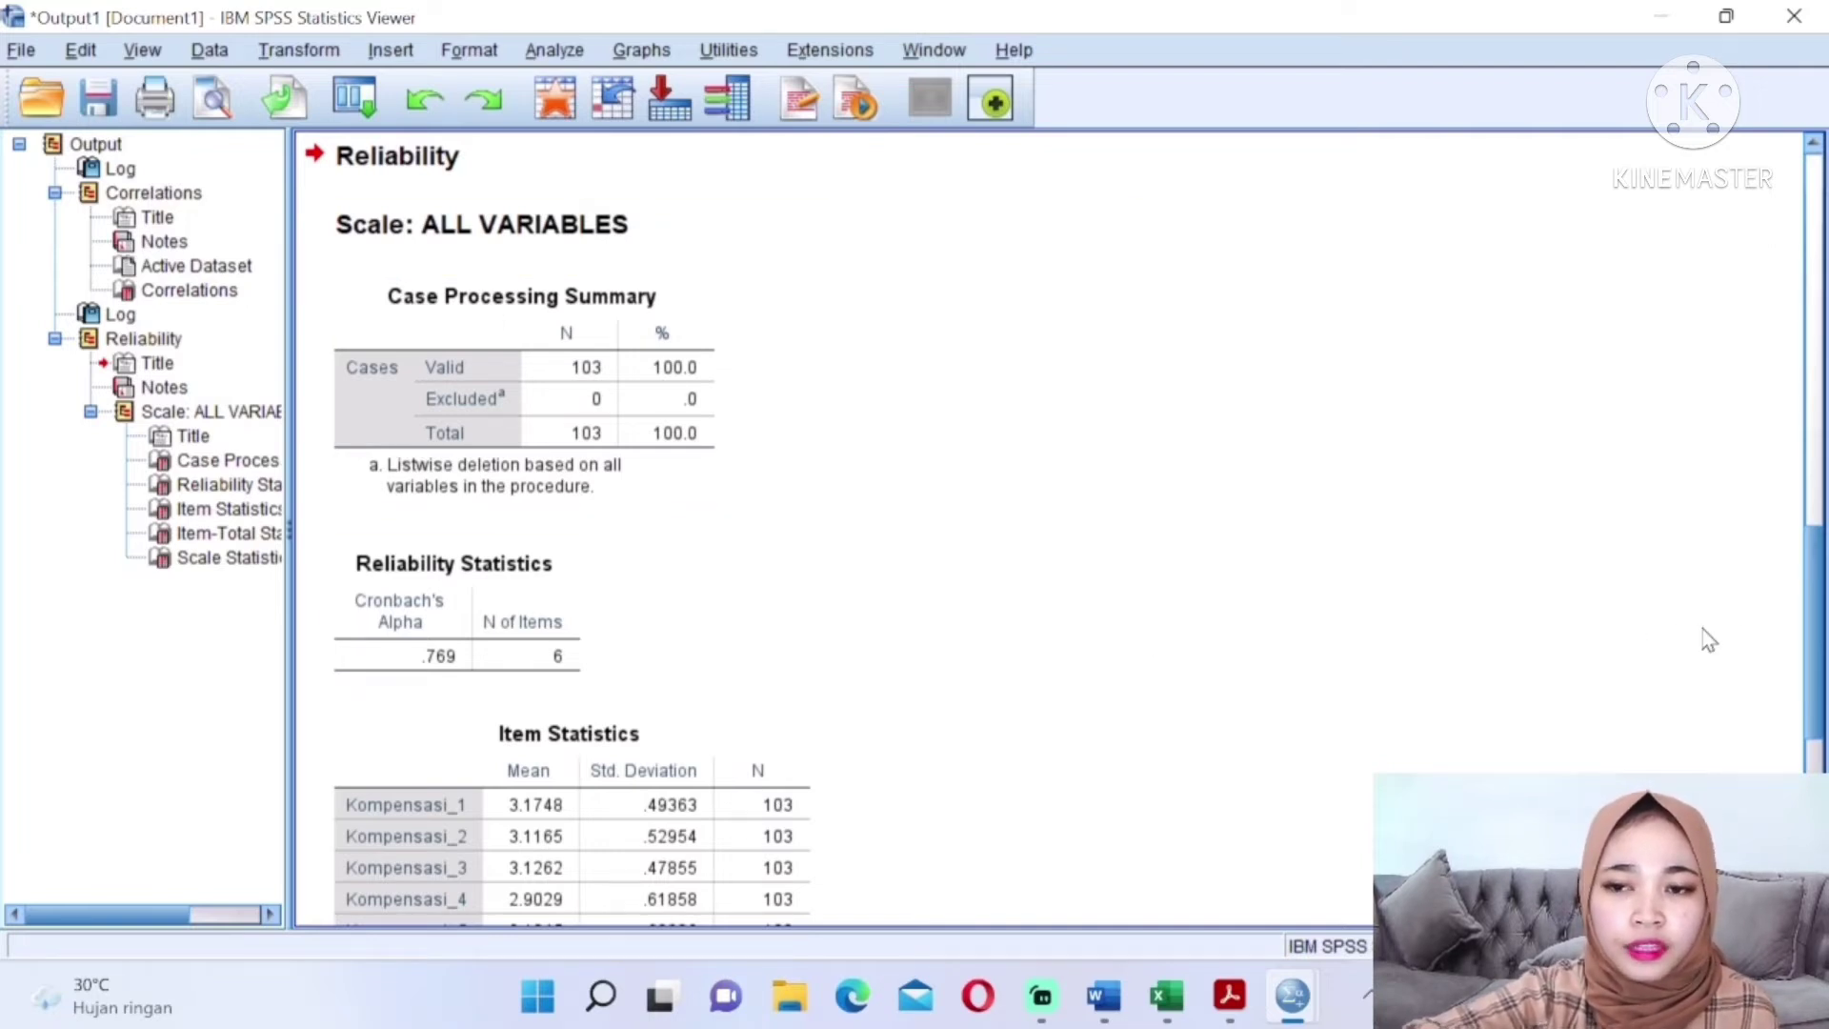
drag(1821, 648, 1822, 734)
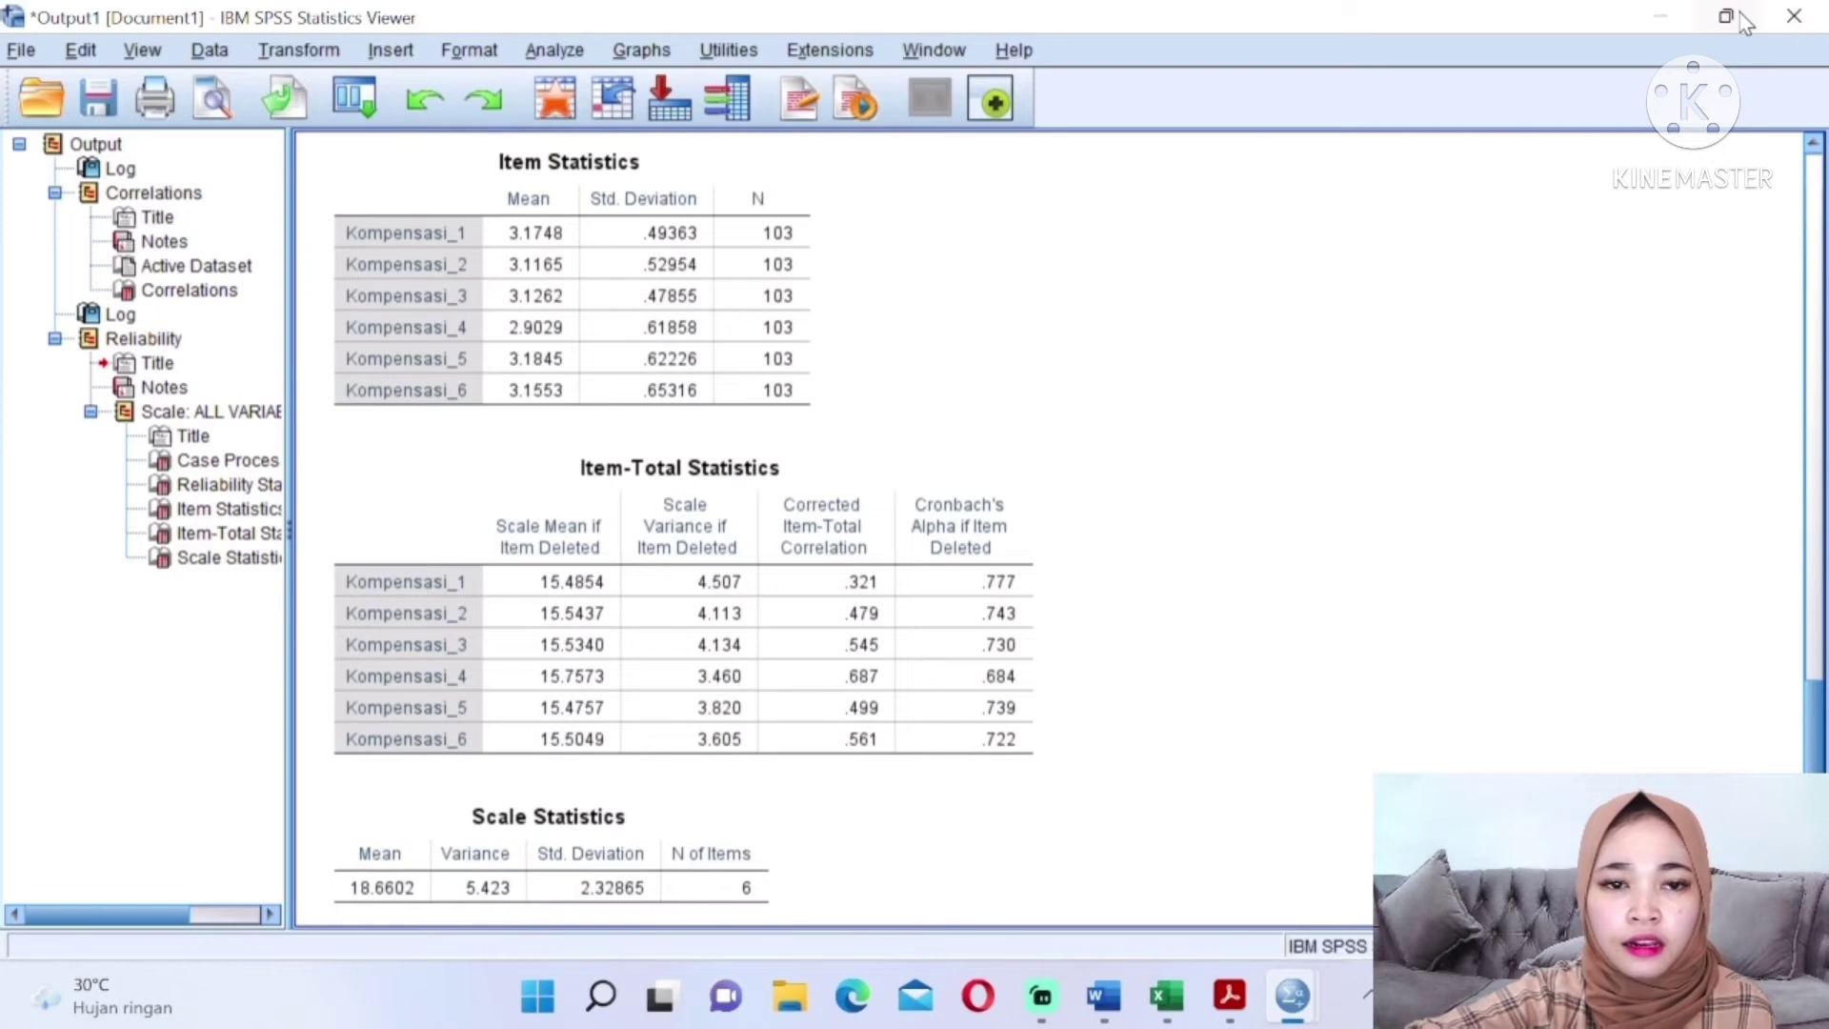
drag(1114, 17, 1339, 116)
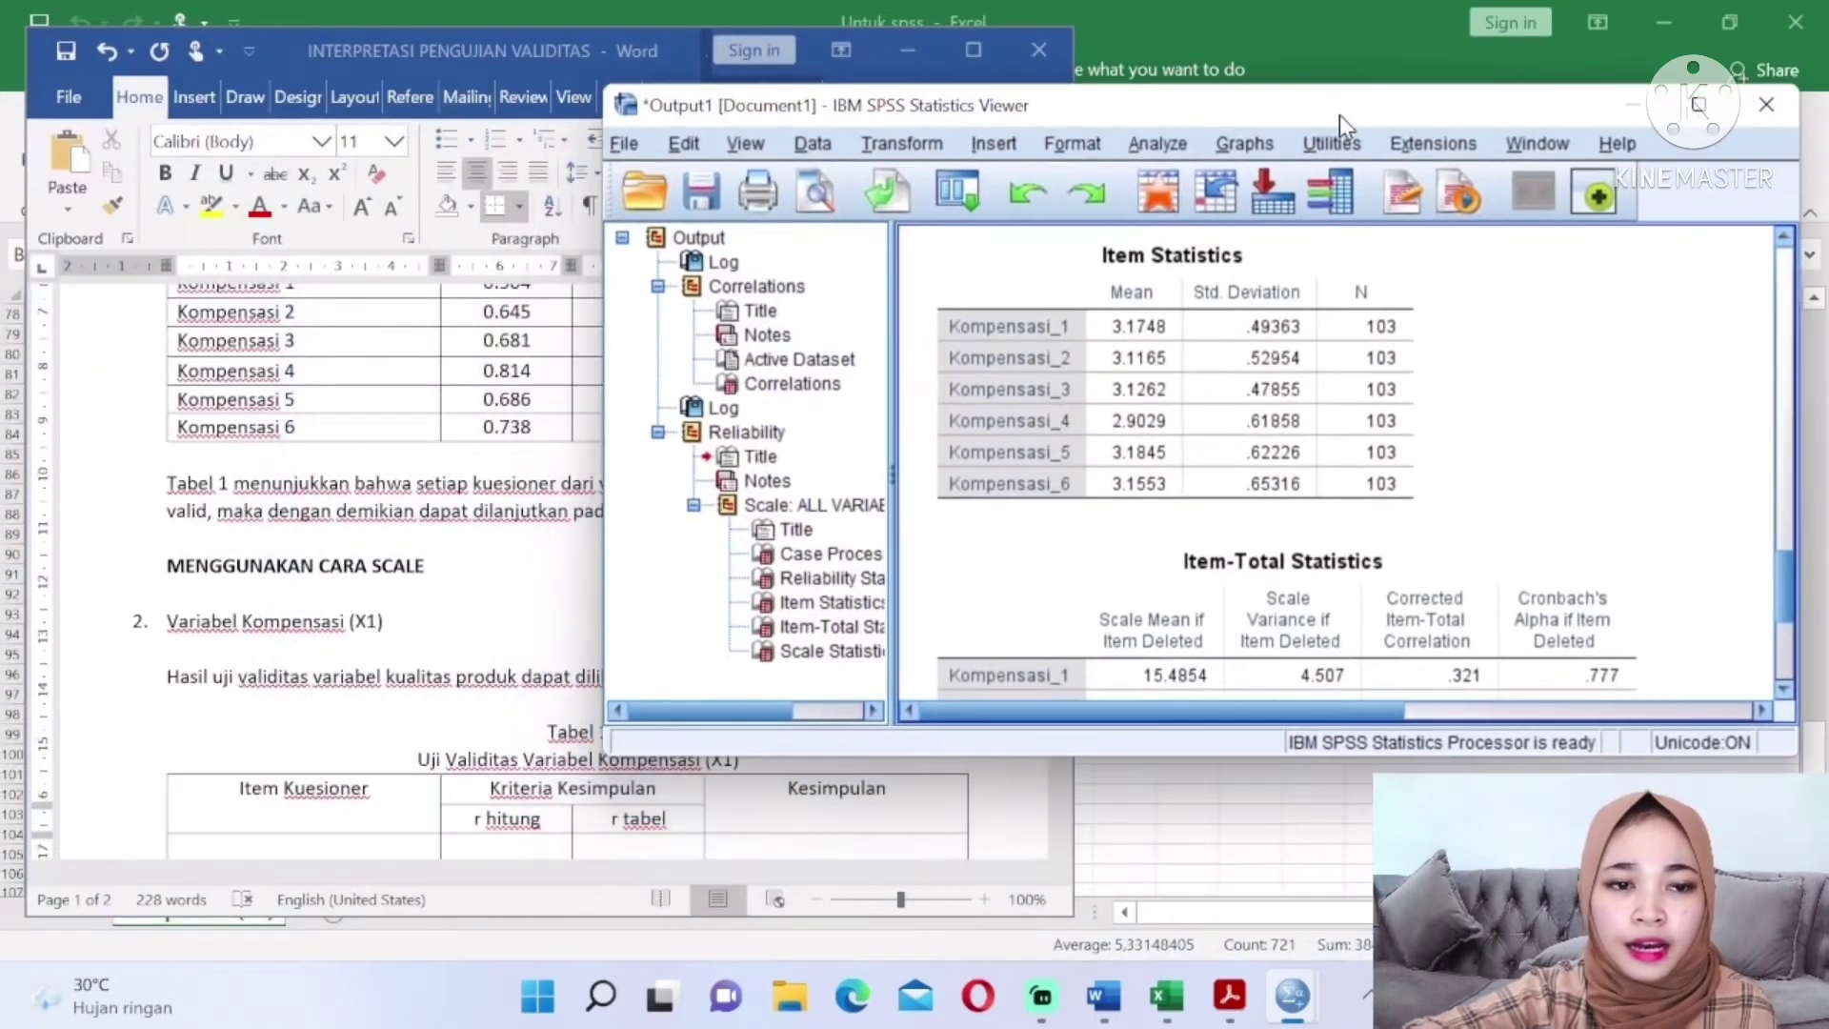
Switch to the Word document and enter Kompensasi 1 as the first Item Kuesioner in the MENGGUNAKAN CARA SCALE table
click(585, 44)
drag(1057, 431, 1055, 495)
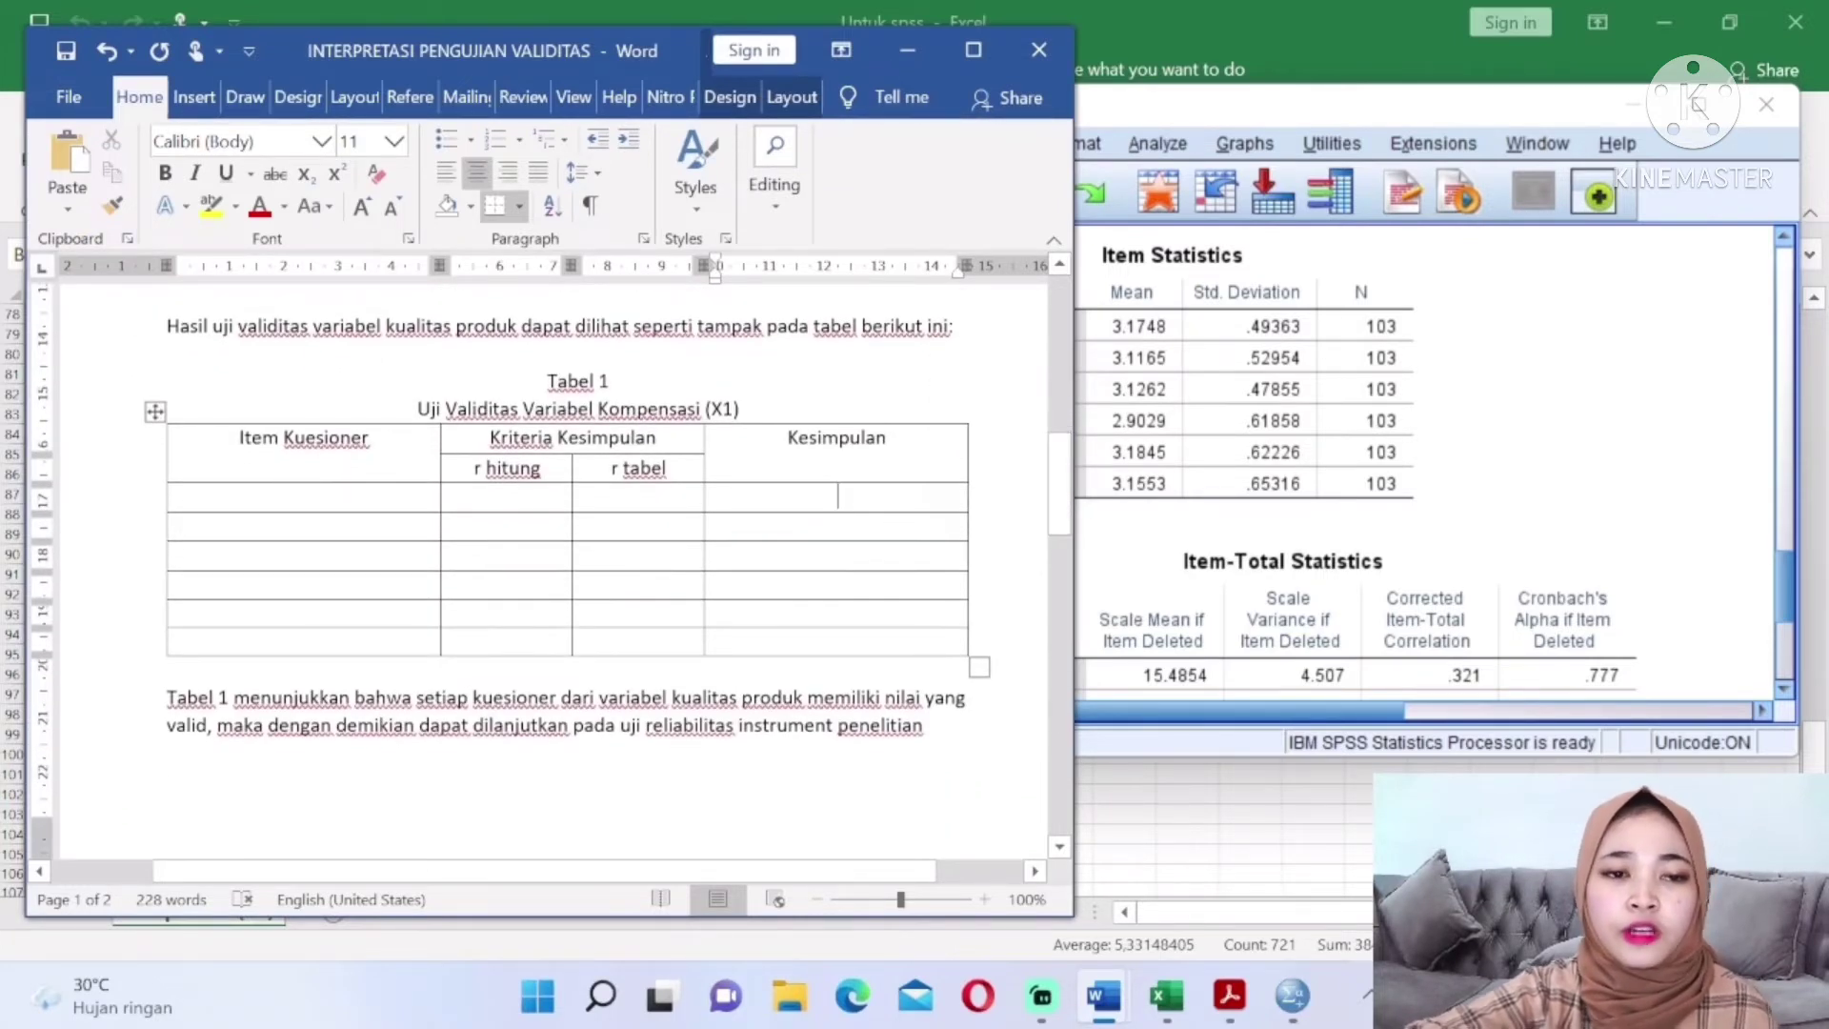
click(303, 496)
key(Caps_Lock)
text(k)
key(Caps_Lock)
text(OMP)
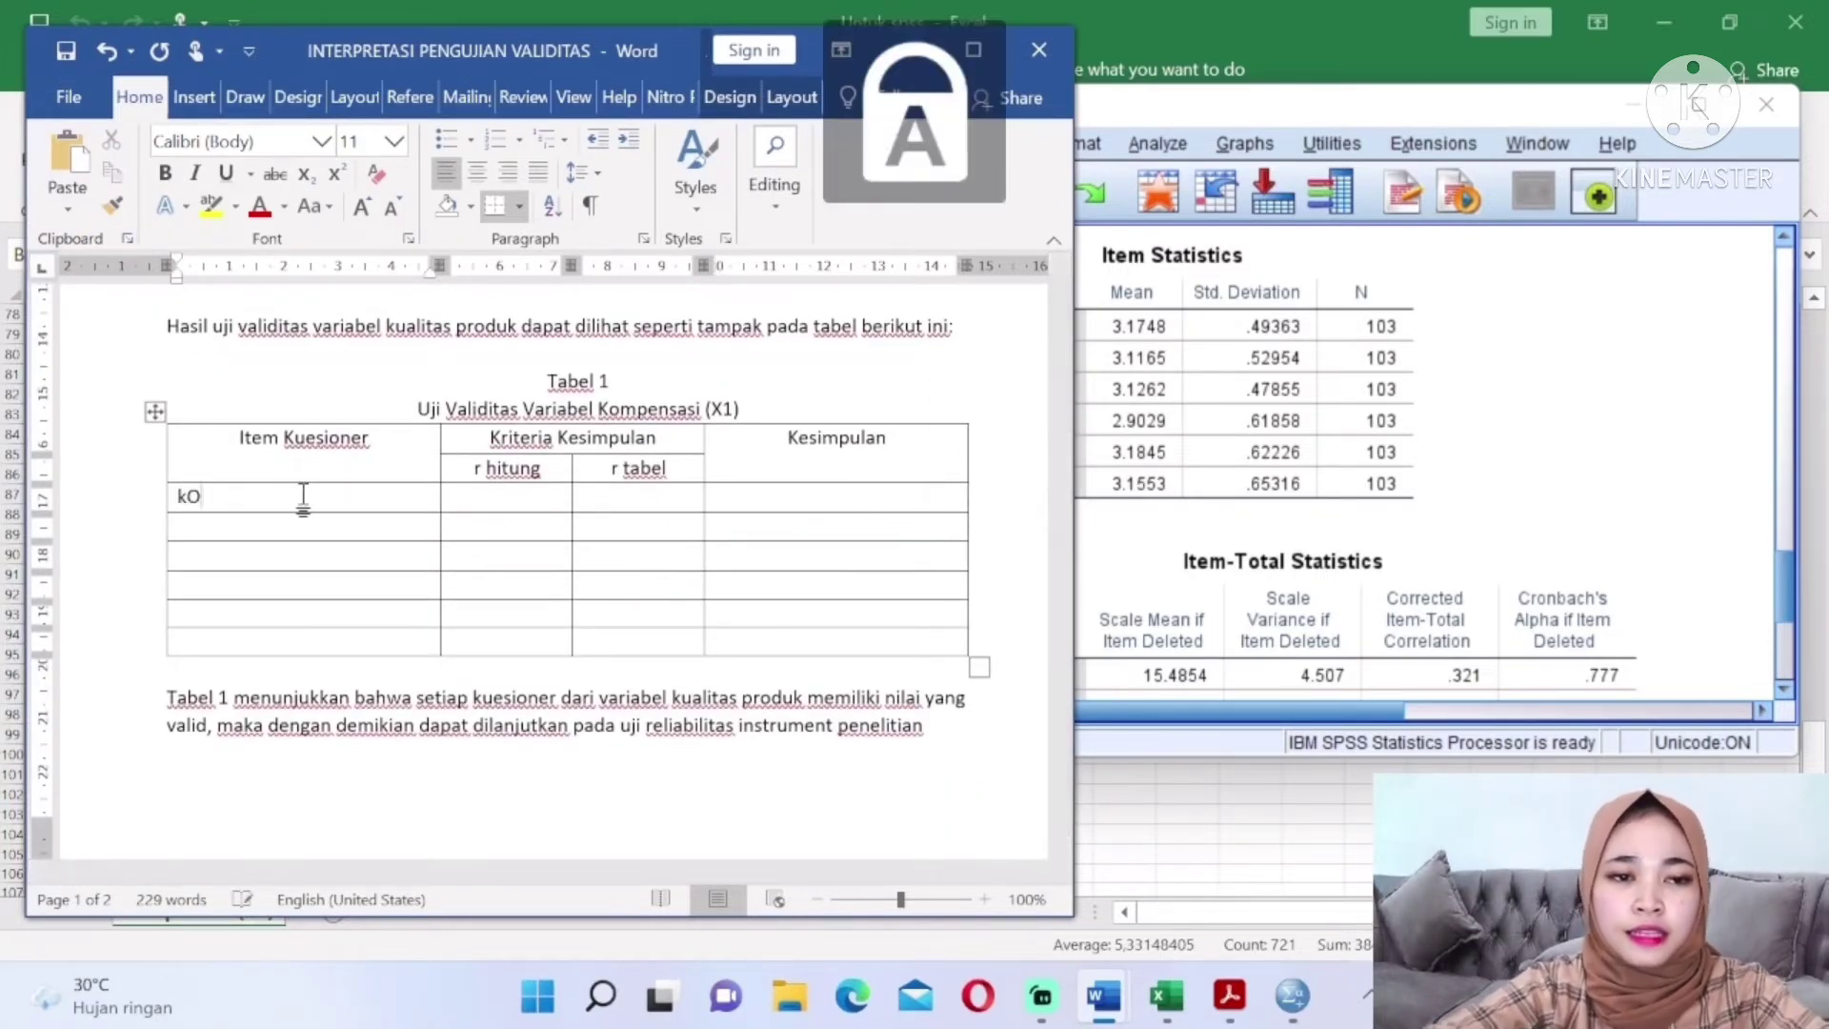
key(BackSpace)
key(BackSpace)
key(Caps_Lock)
text(Kompensasi)
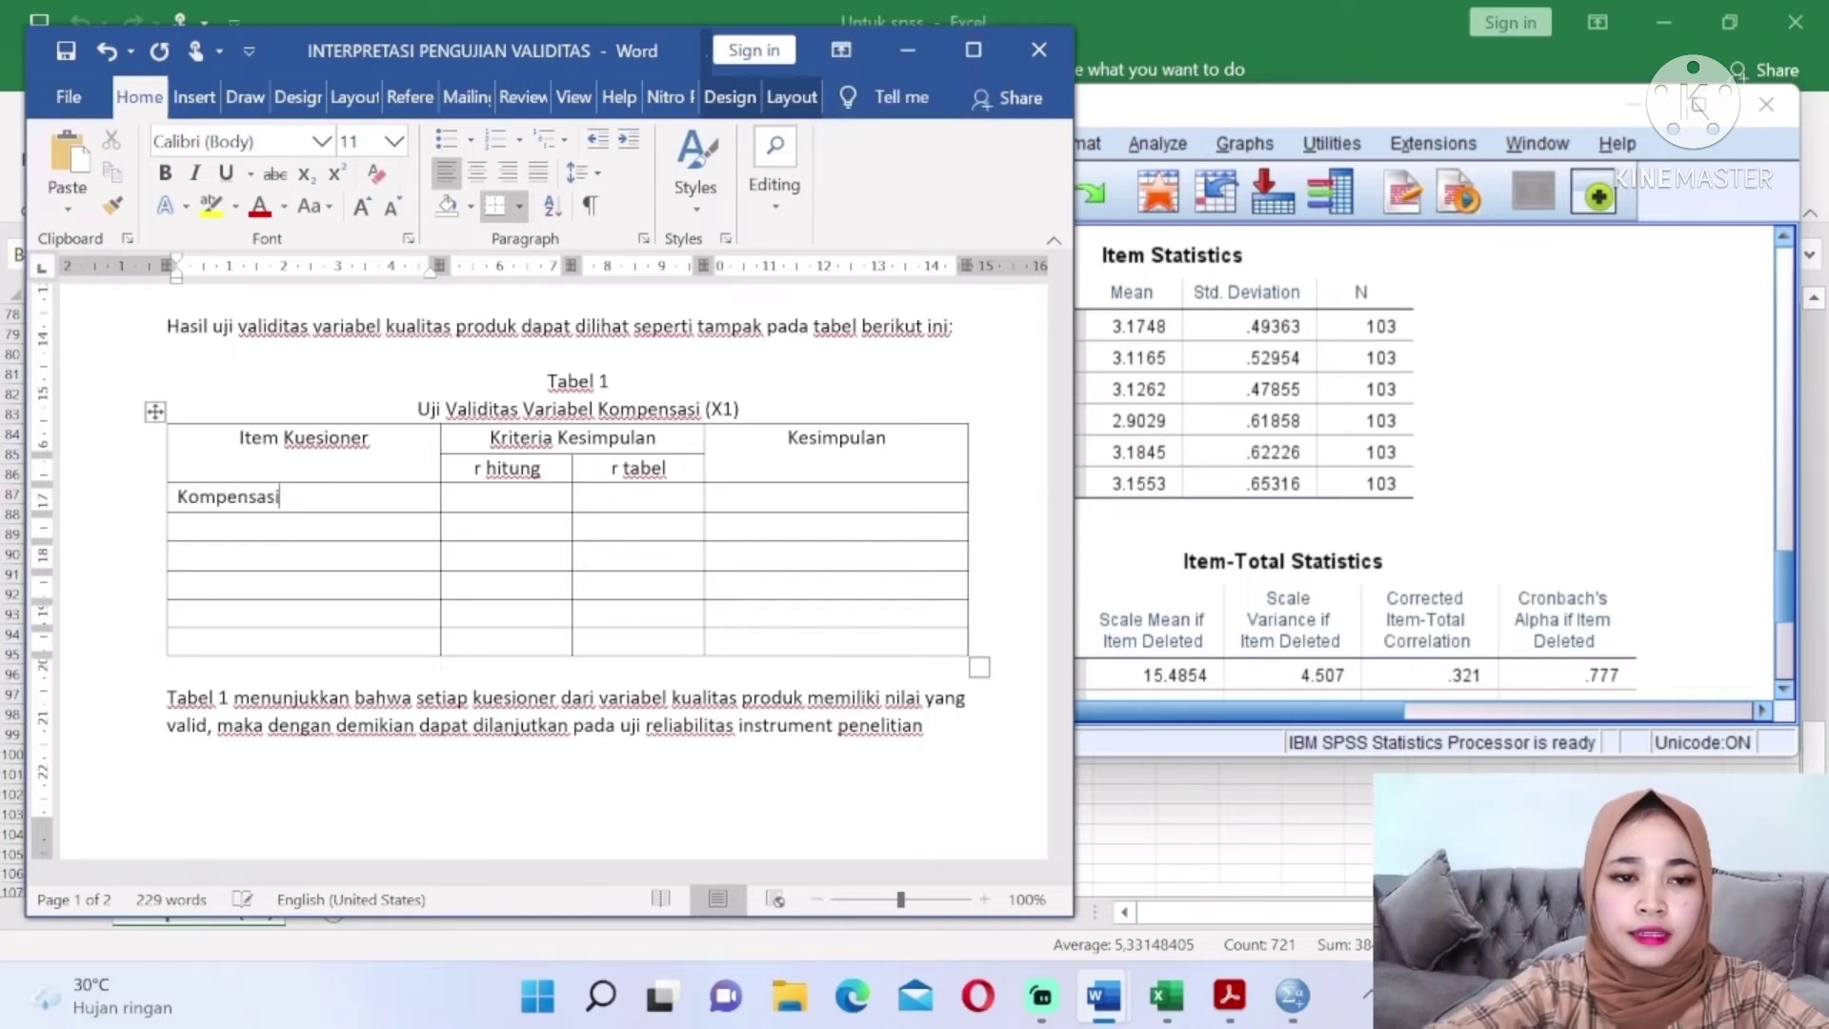
text( 1)
Copy the Kompensasi 1 label to the second Item Kuesioner row and renumber it as Kompensasi 2
drag(297, 496, 194, 514)
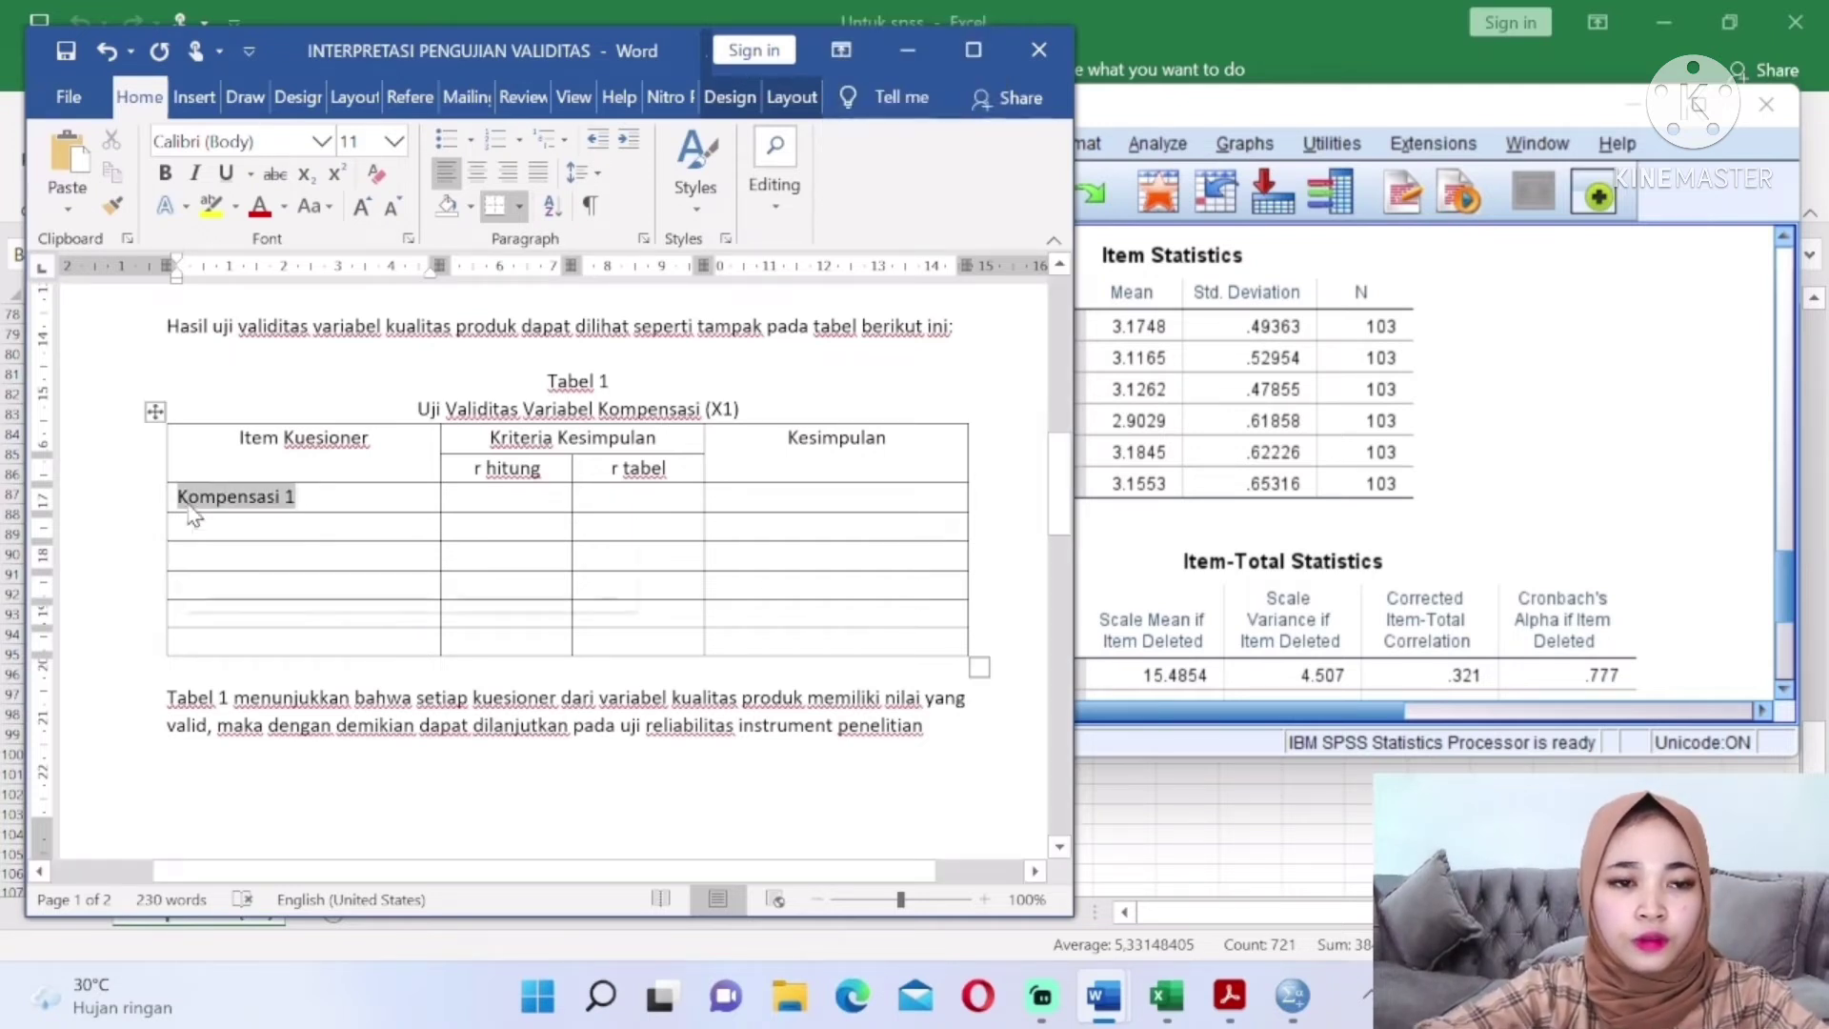
key(ctrl+c)
click(194, 522)
key(ctrl+v)
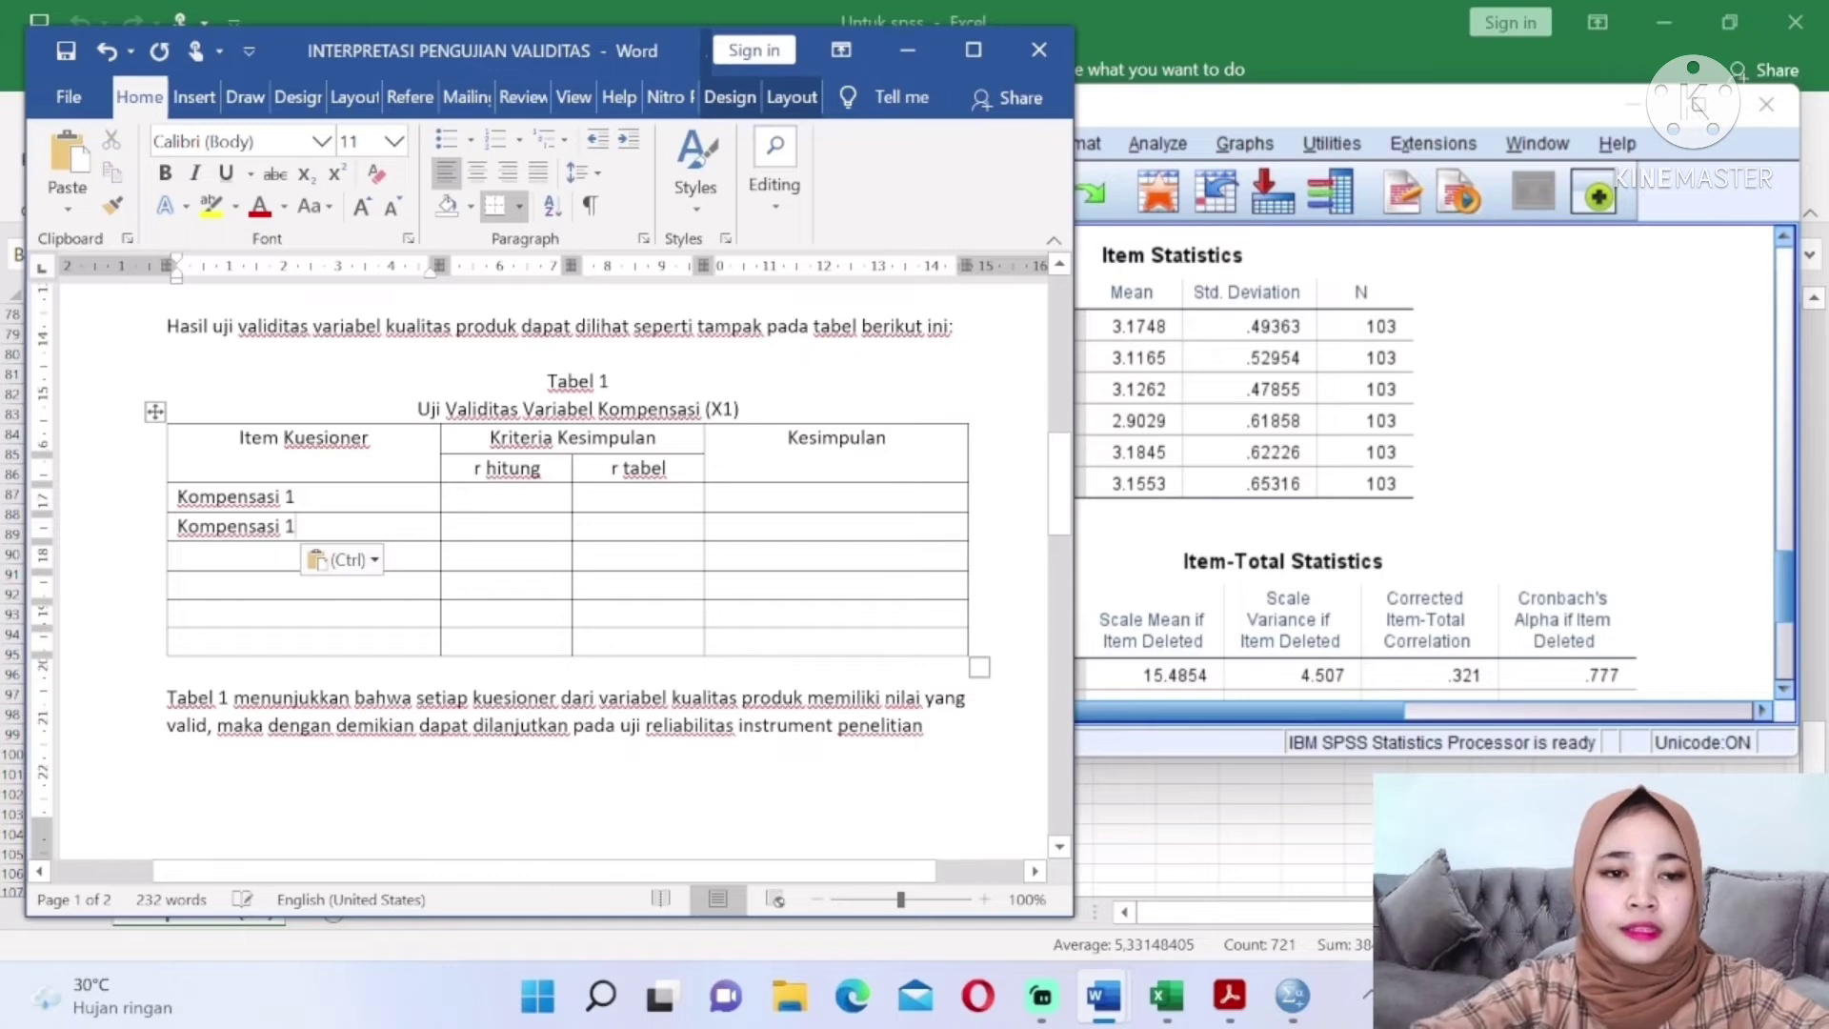
text(2)
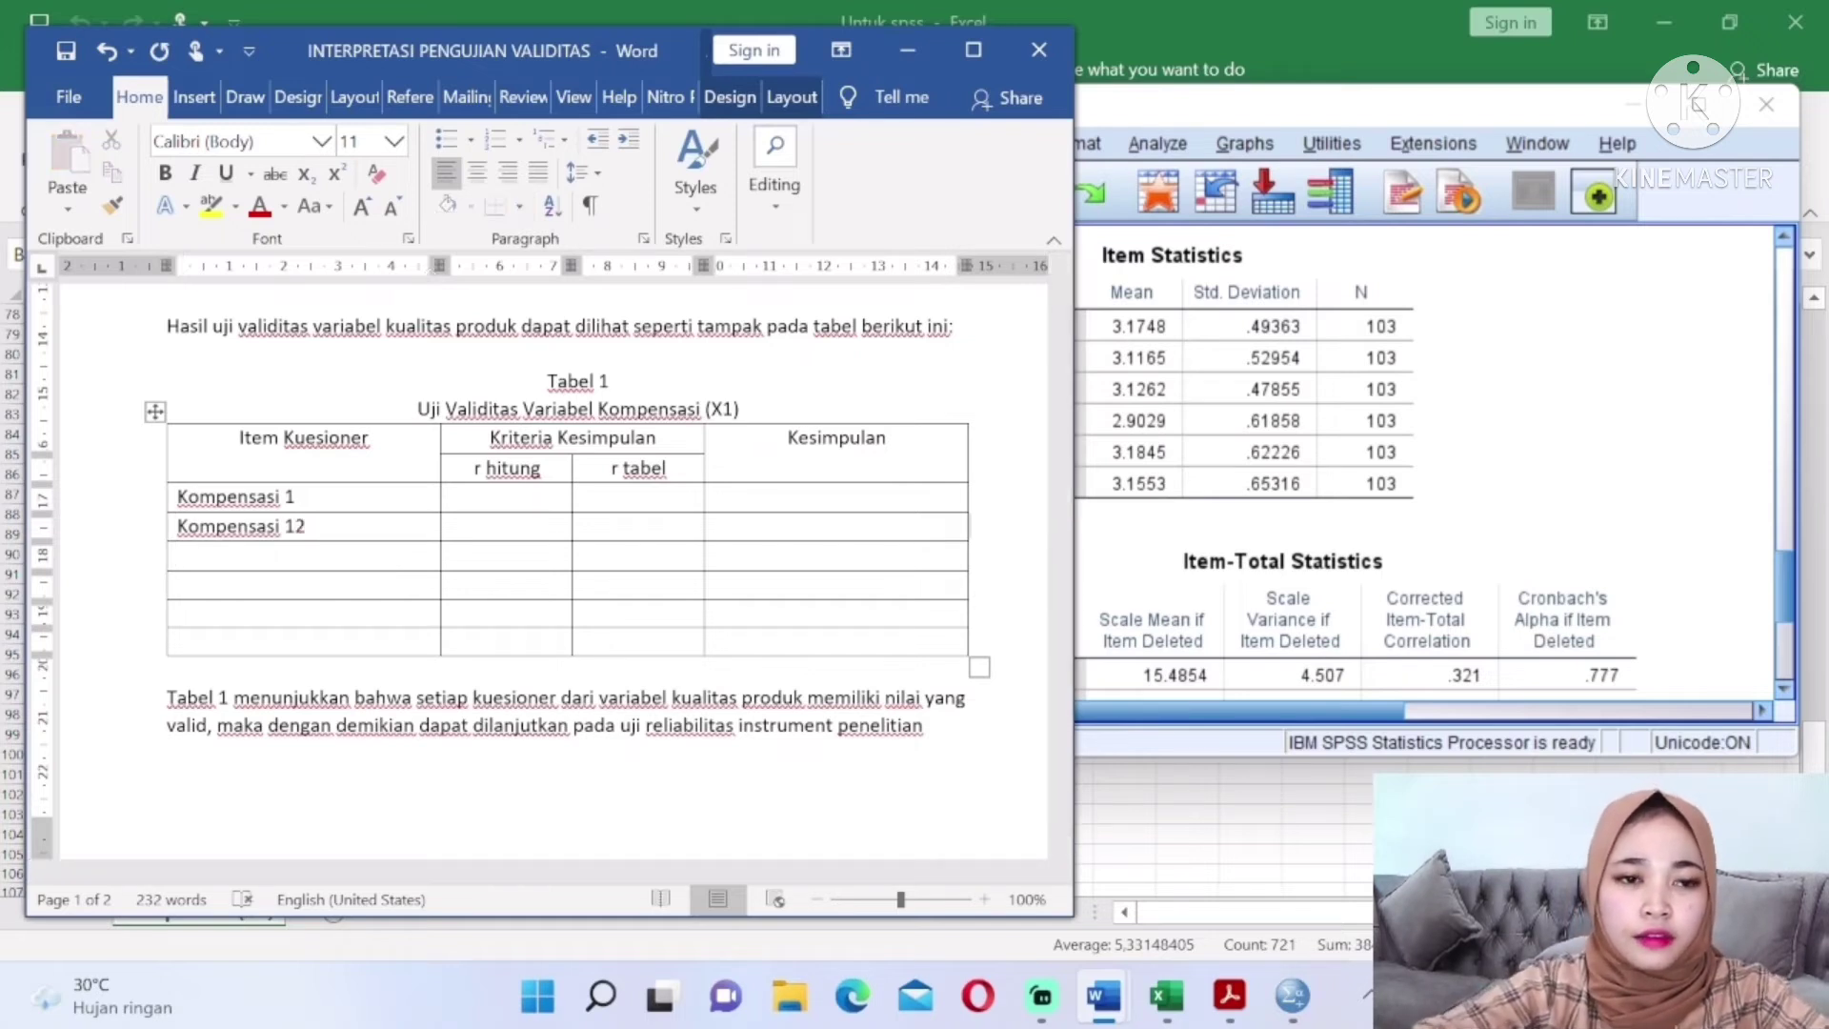
click(310, 533)
key(BackSpace)
key(BackSpace)
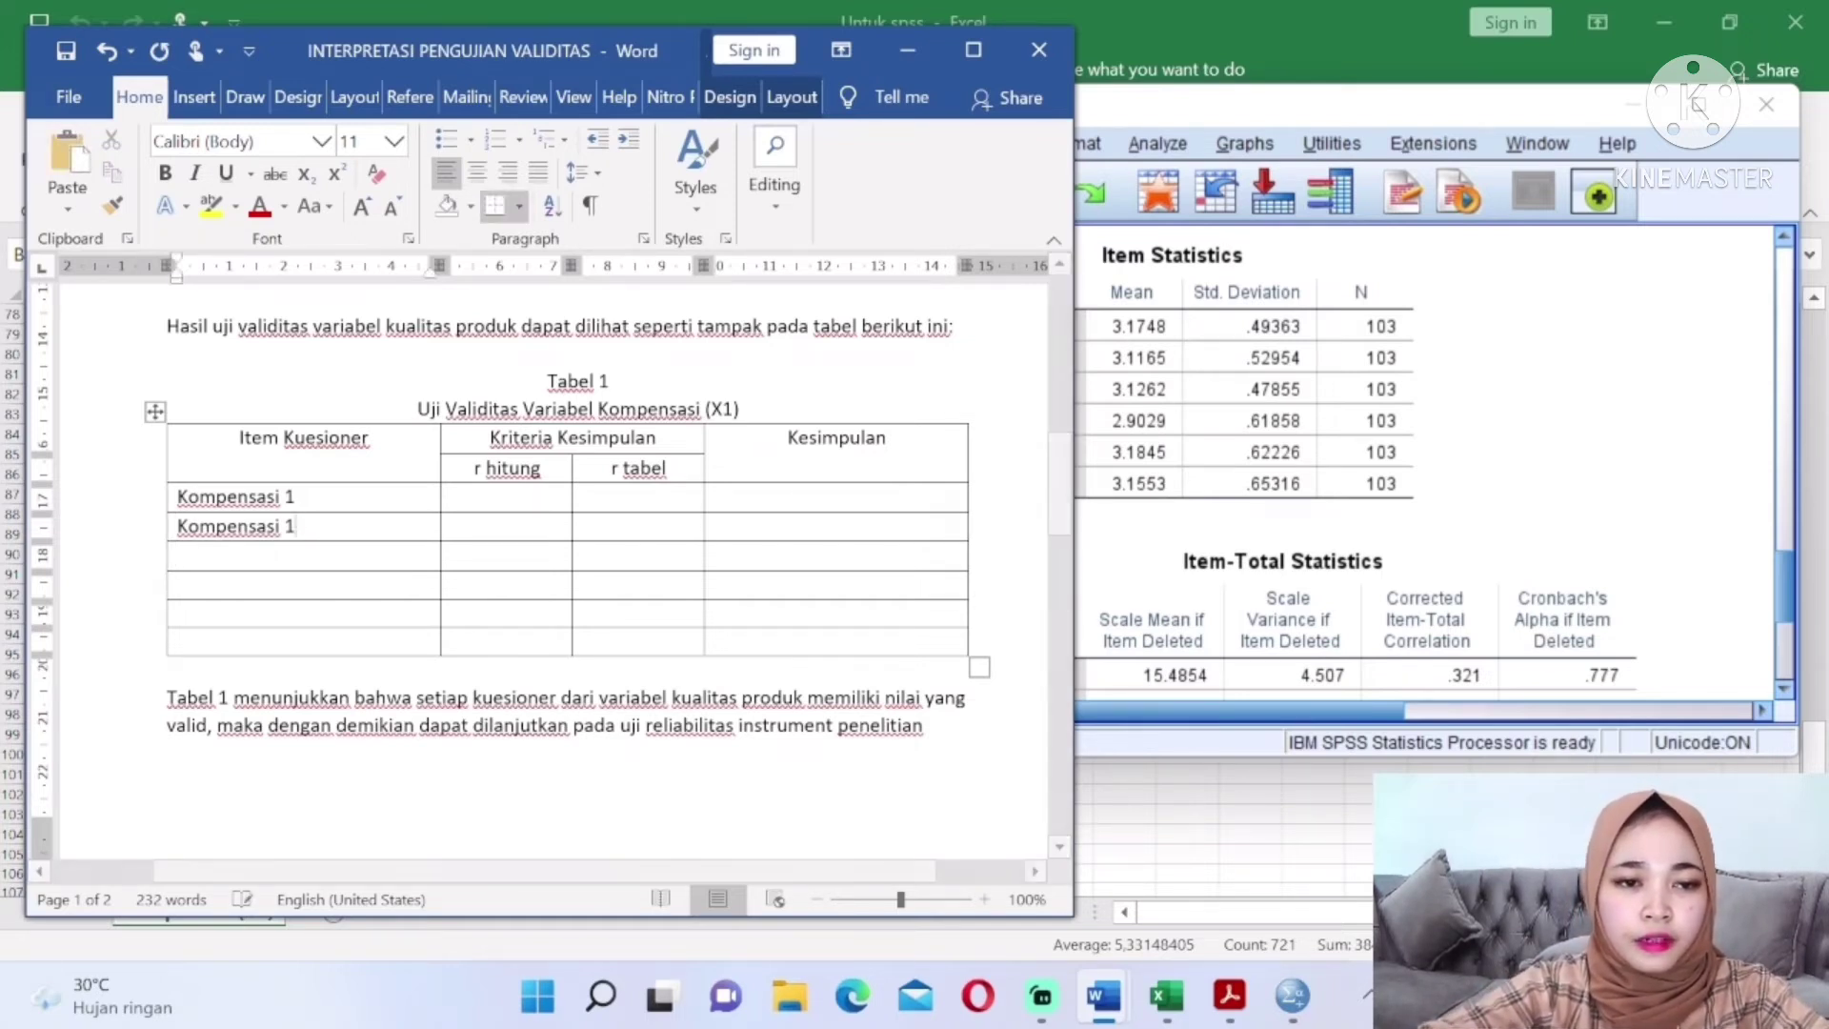
text(2)
Fill the remaining four Item Kuesioner rows with copies of the label renumbered as Kompensasi 3, 4, 5 and 6
key(Down)
key(ctrl+v)
key(BackSpace)
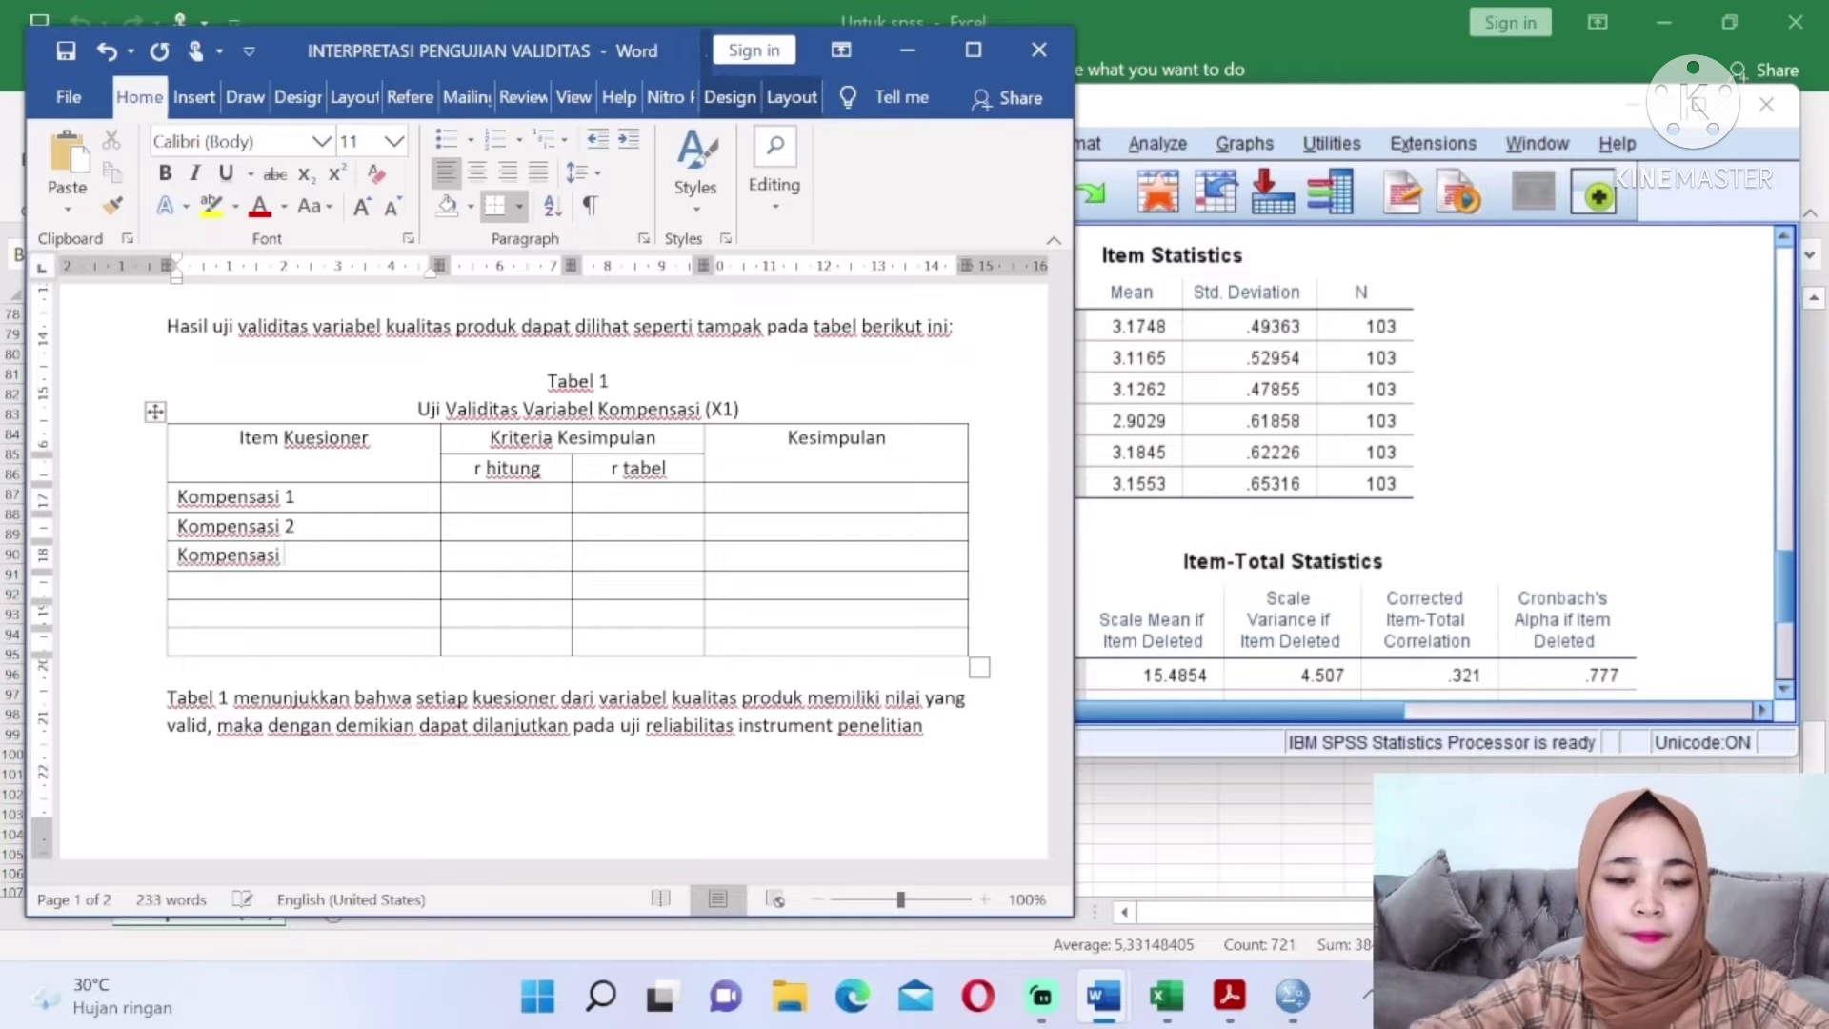
text(3)
key(Down)
key(ctrl+v)
key(BackSpace)
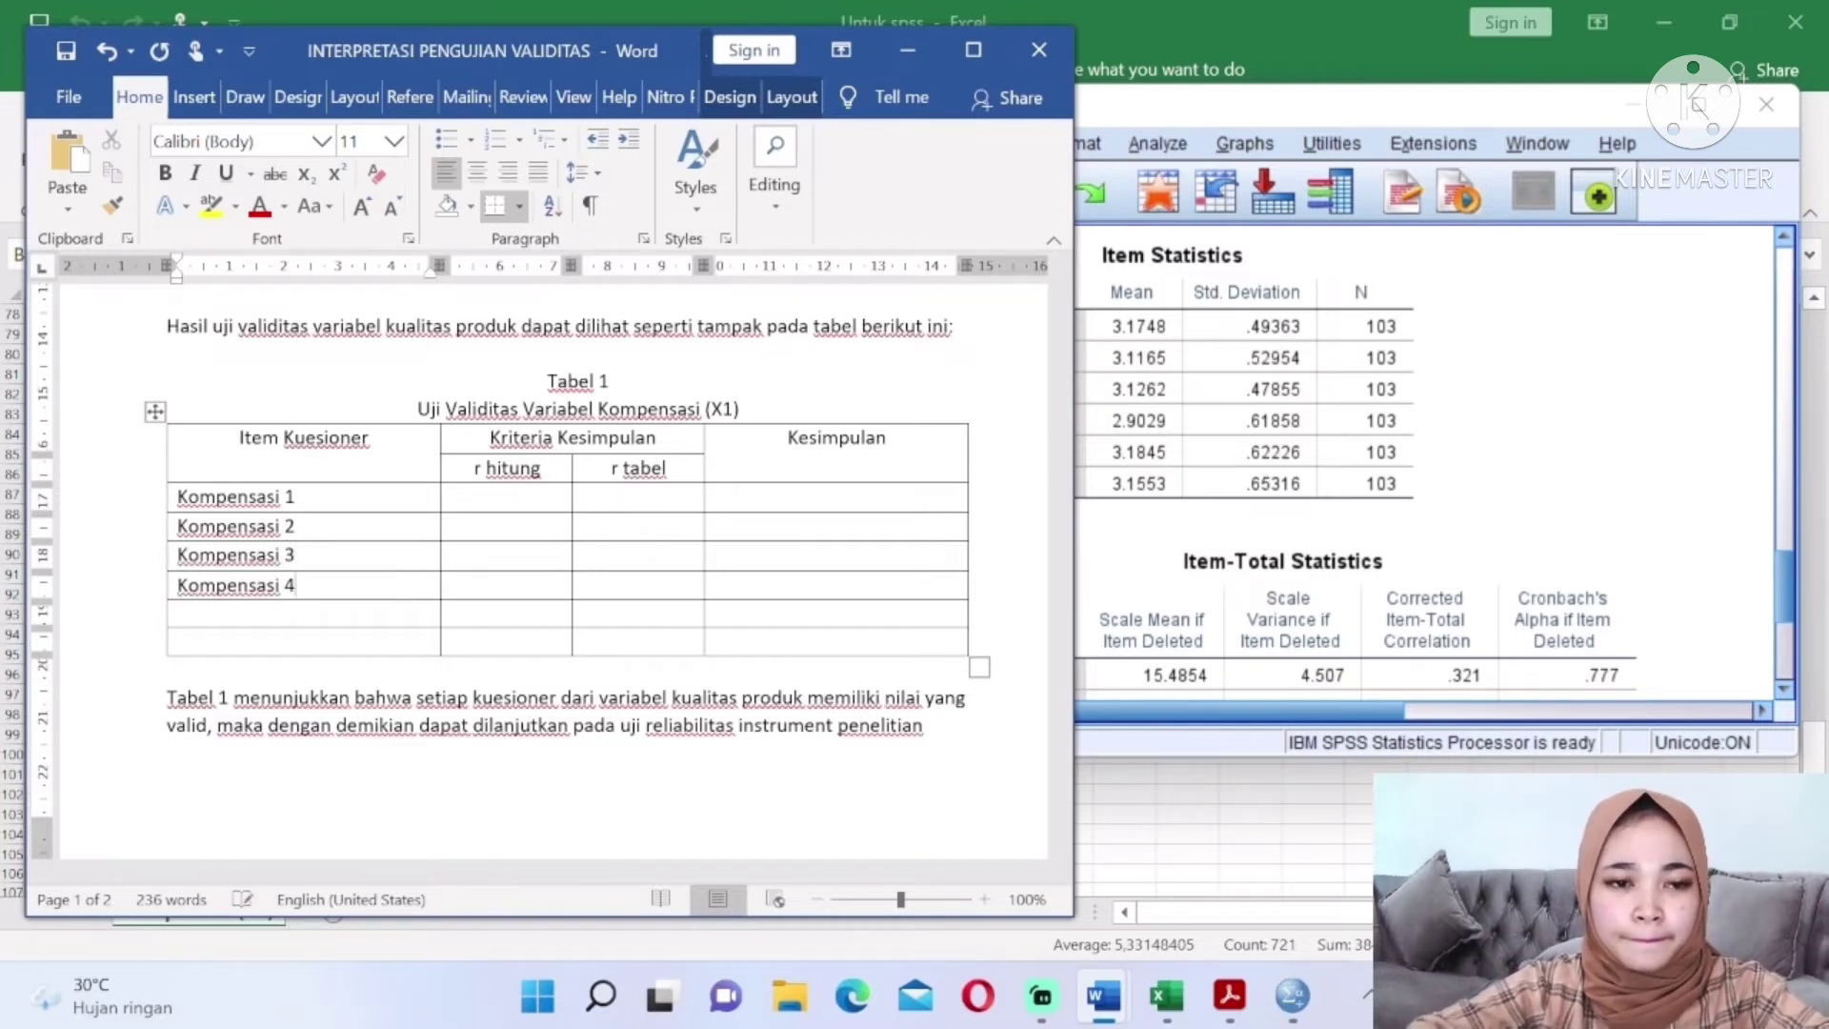
key(Down)
key(ctrl+v)
key(BackSpace)
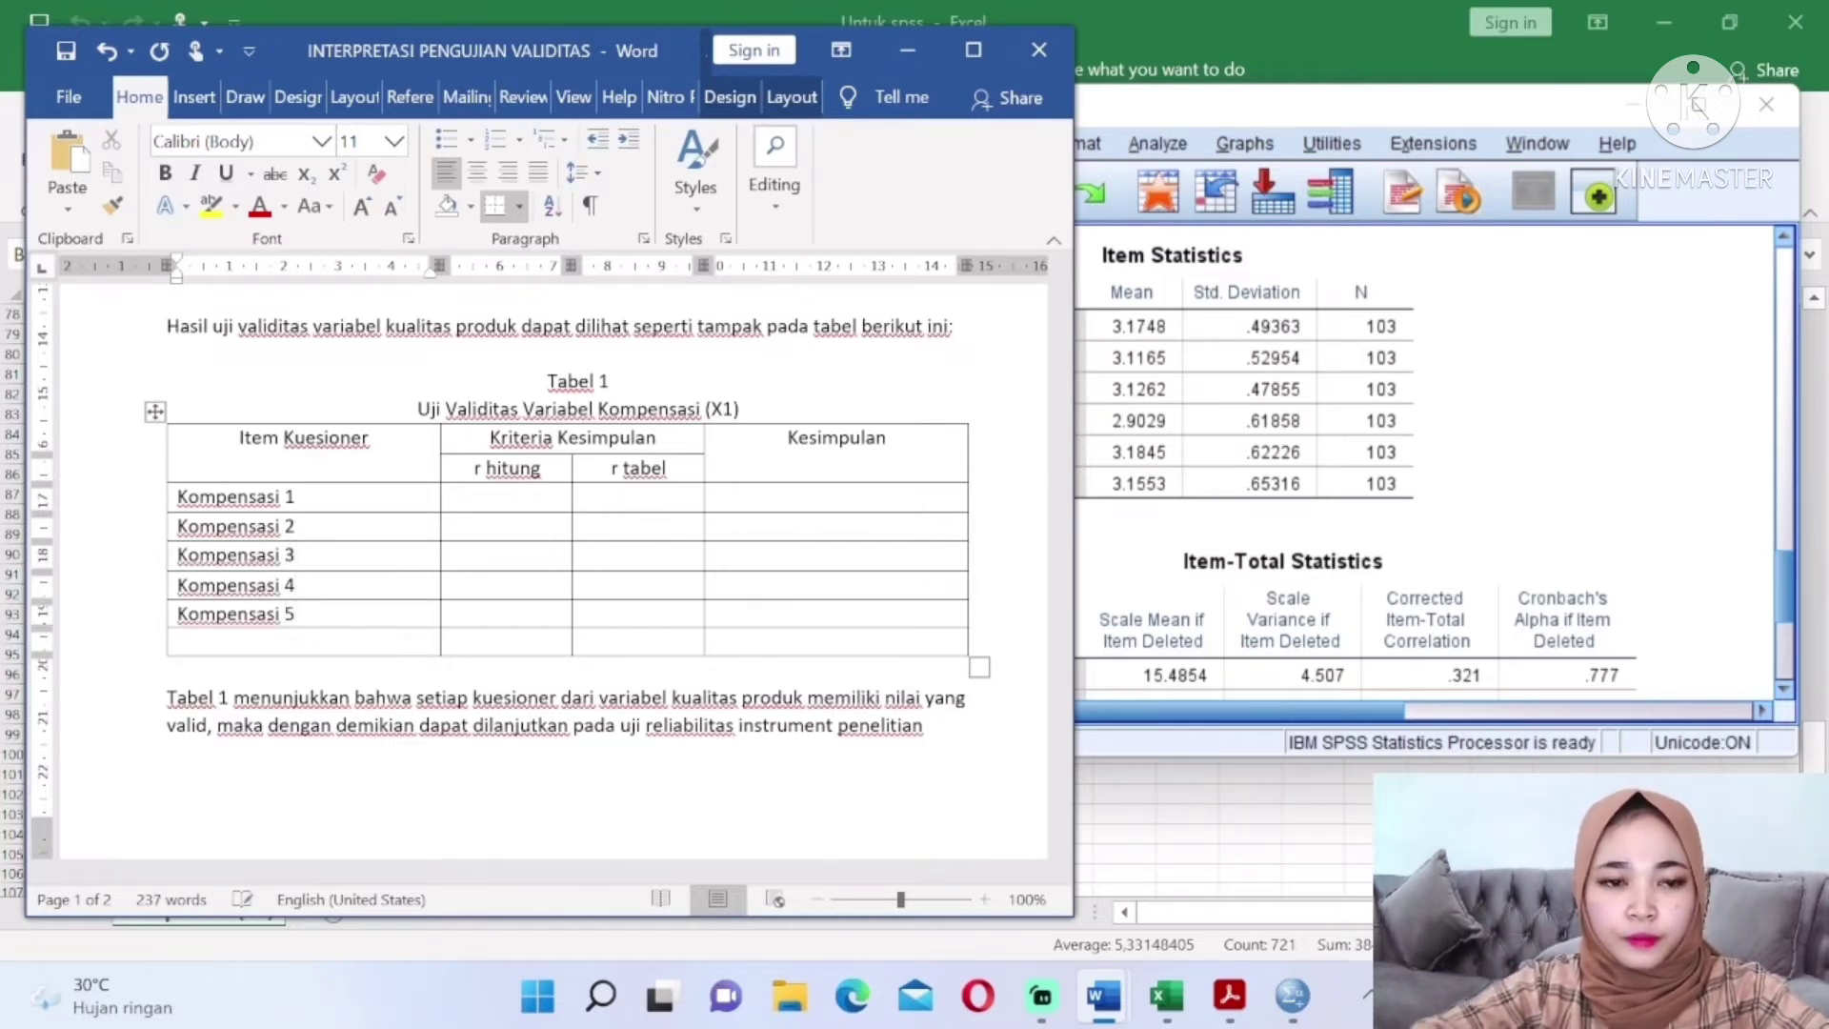
text(5)
key(Down)
key(ctrl+v)
key(BackSpace)
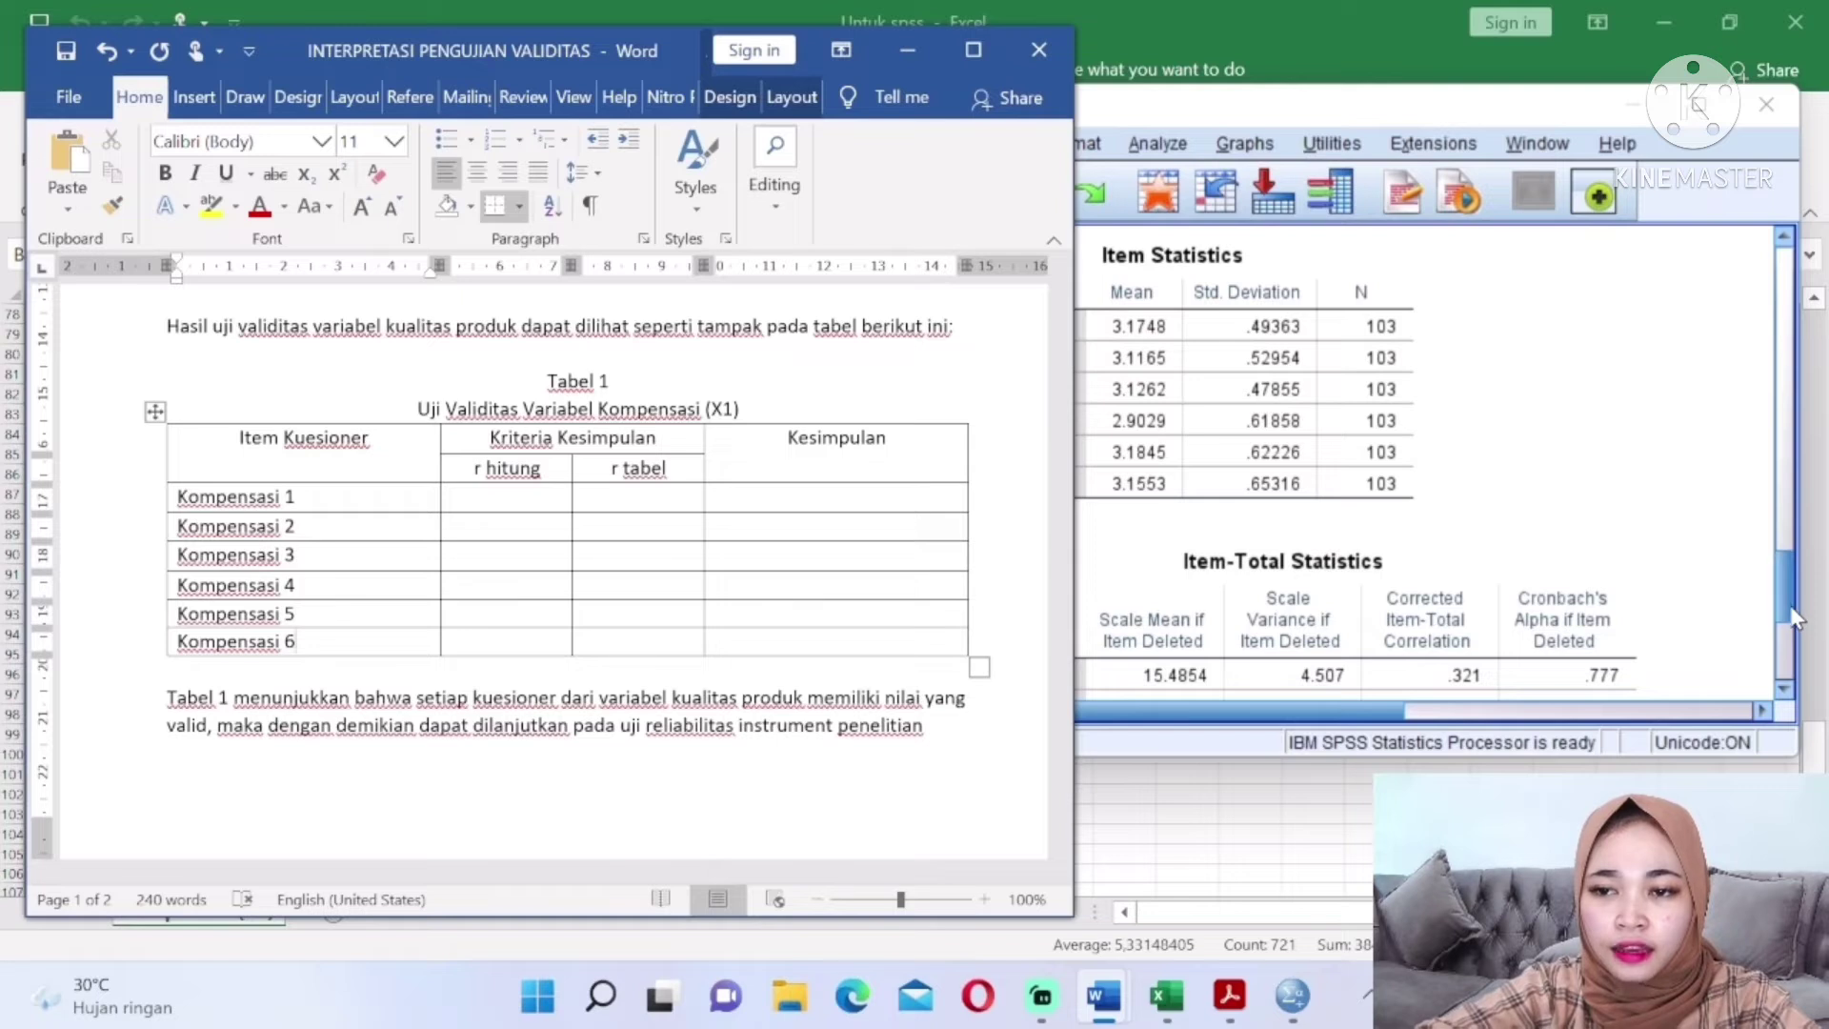
Enter the Corrected Item-Total Correlation values as r hitung for Kompensasi 1 to 6: 0.321, 0.479, 0.545, 0.687, 0.499 and 0.561
drag(1791, 617, 1788, 638)
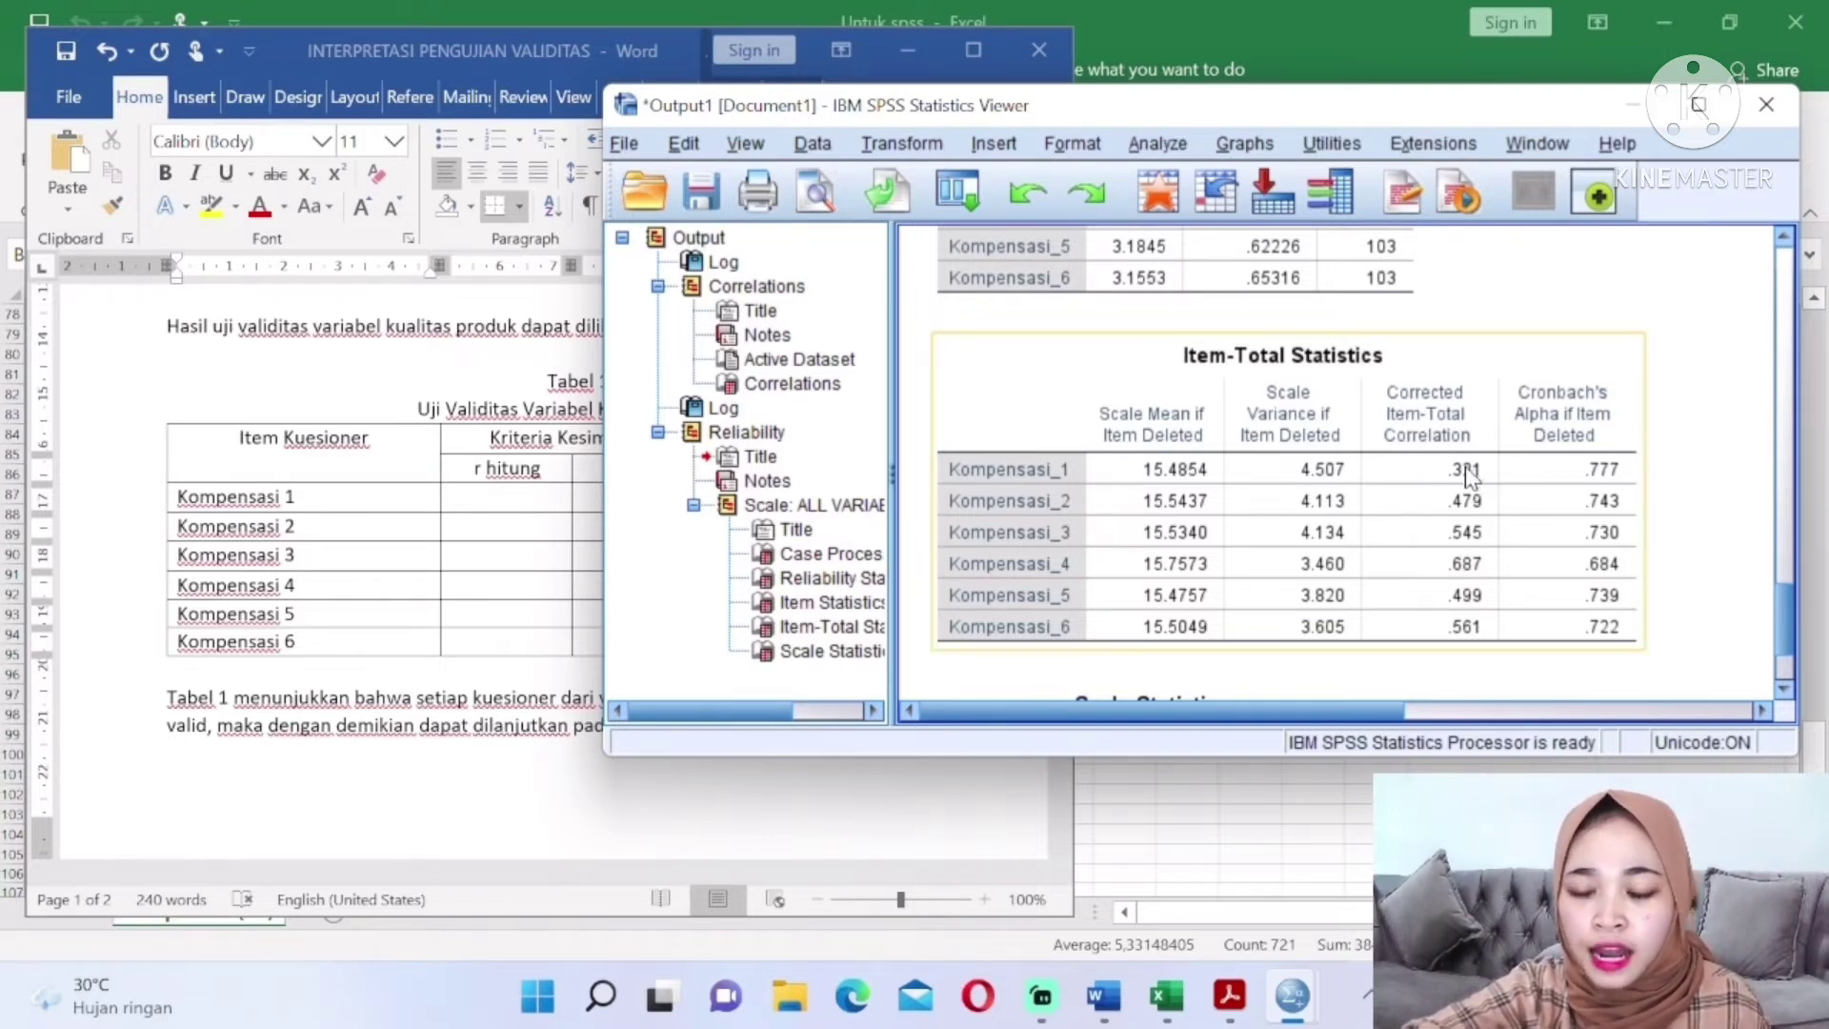
click(563, 505)
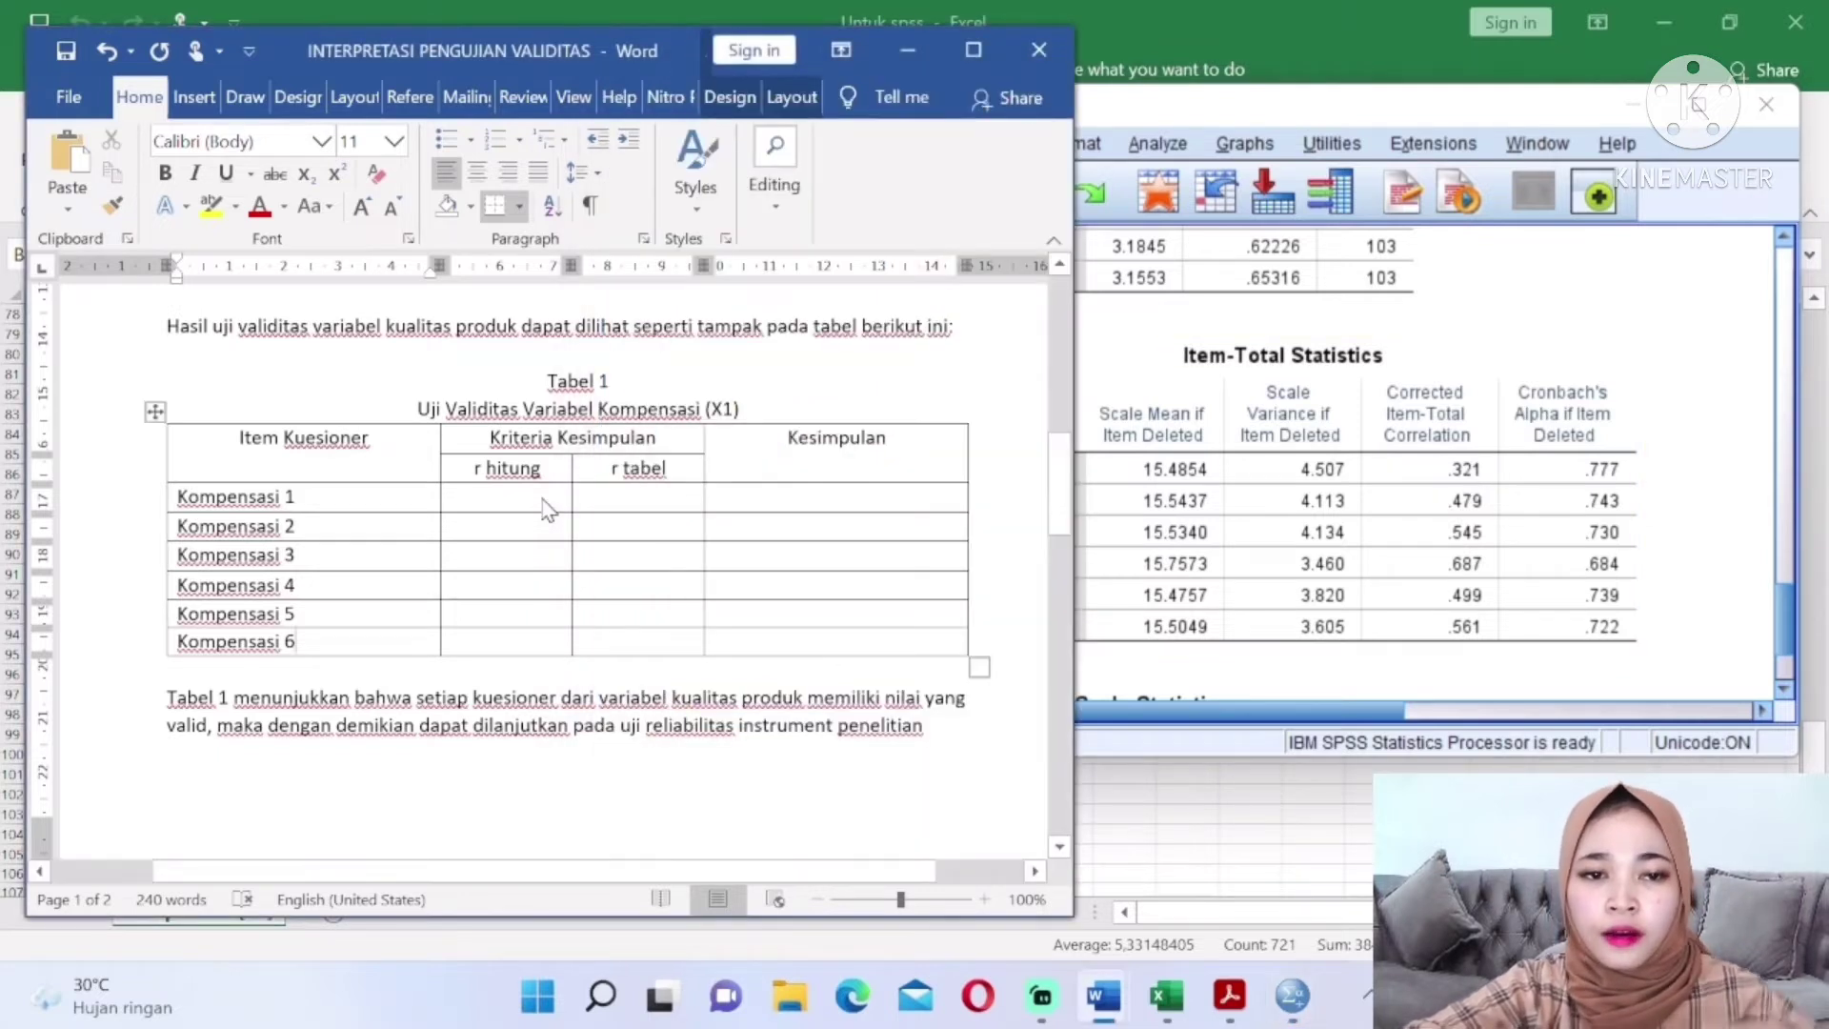
text(0.32)
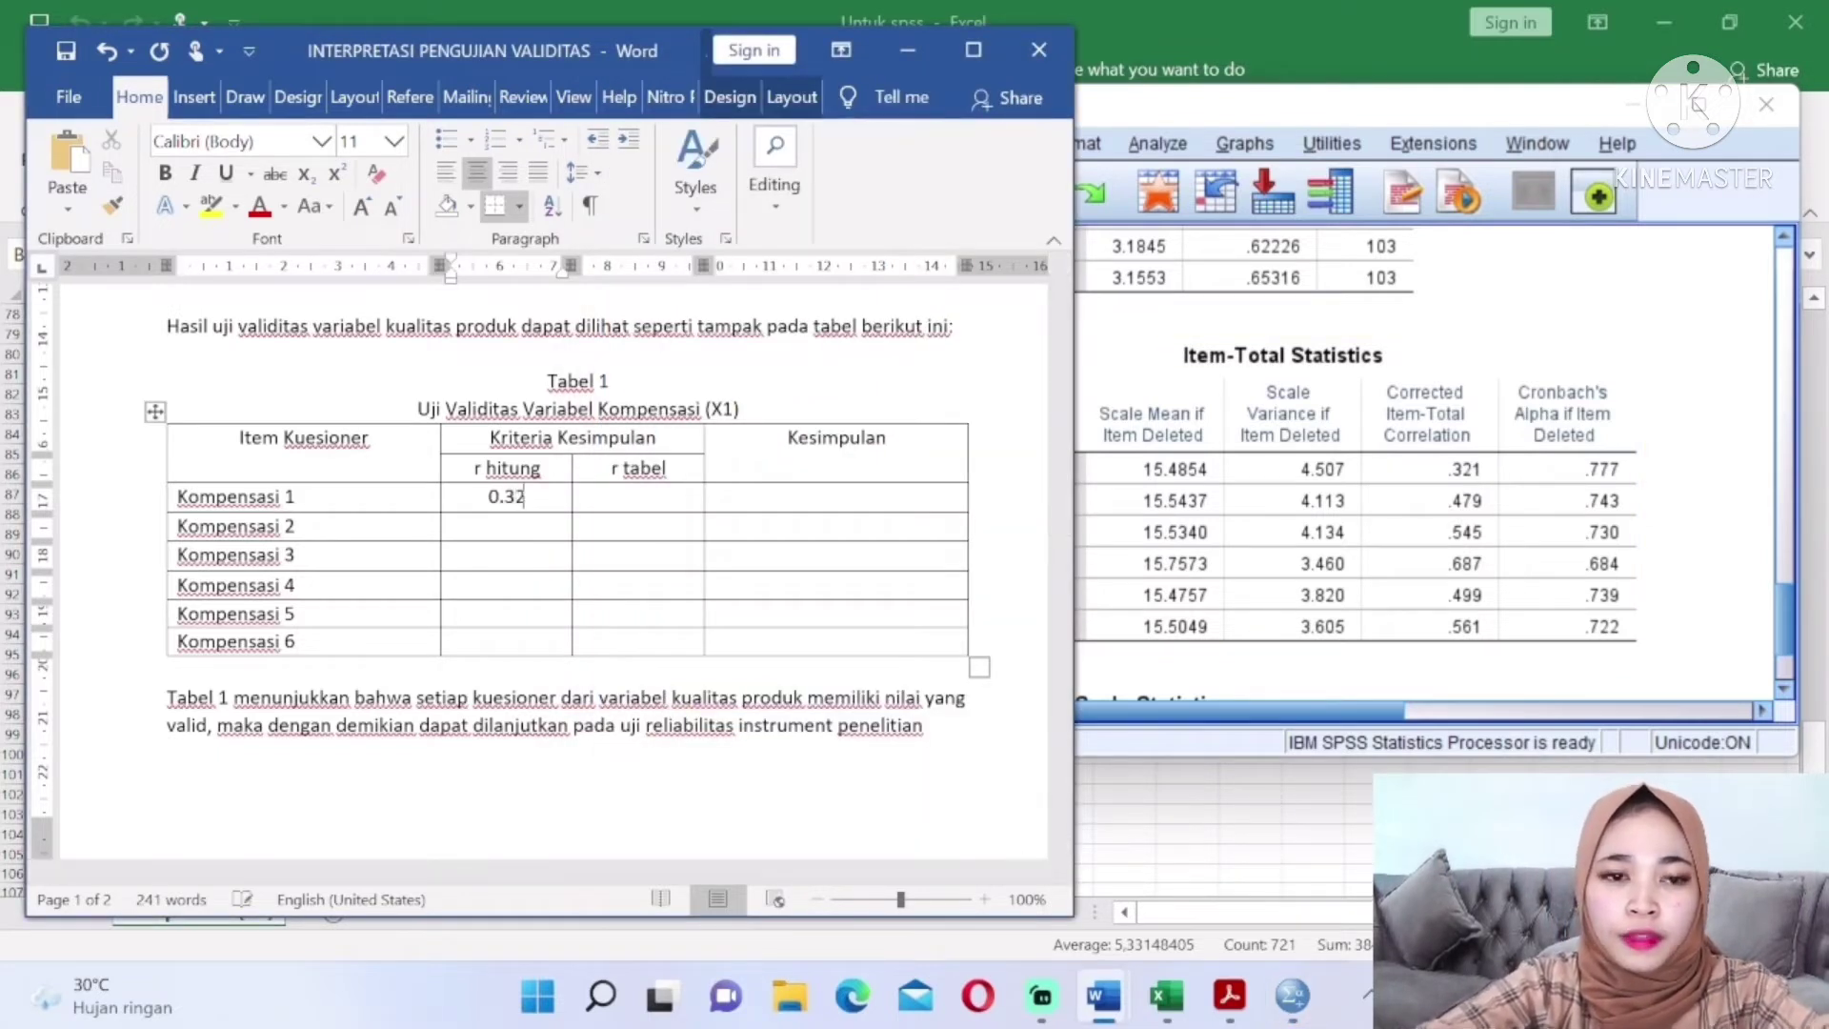
text(1)
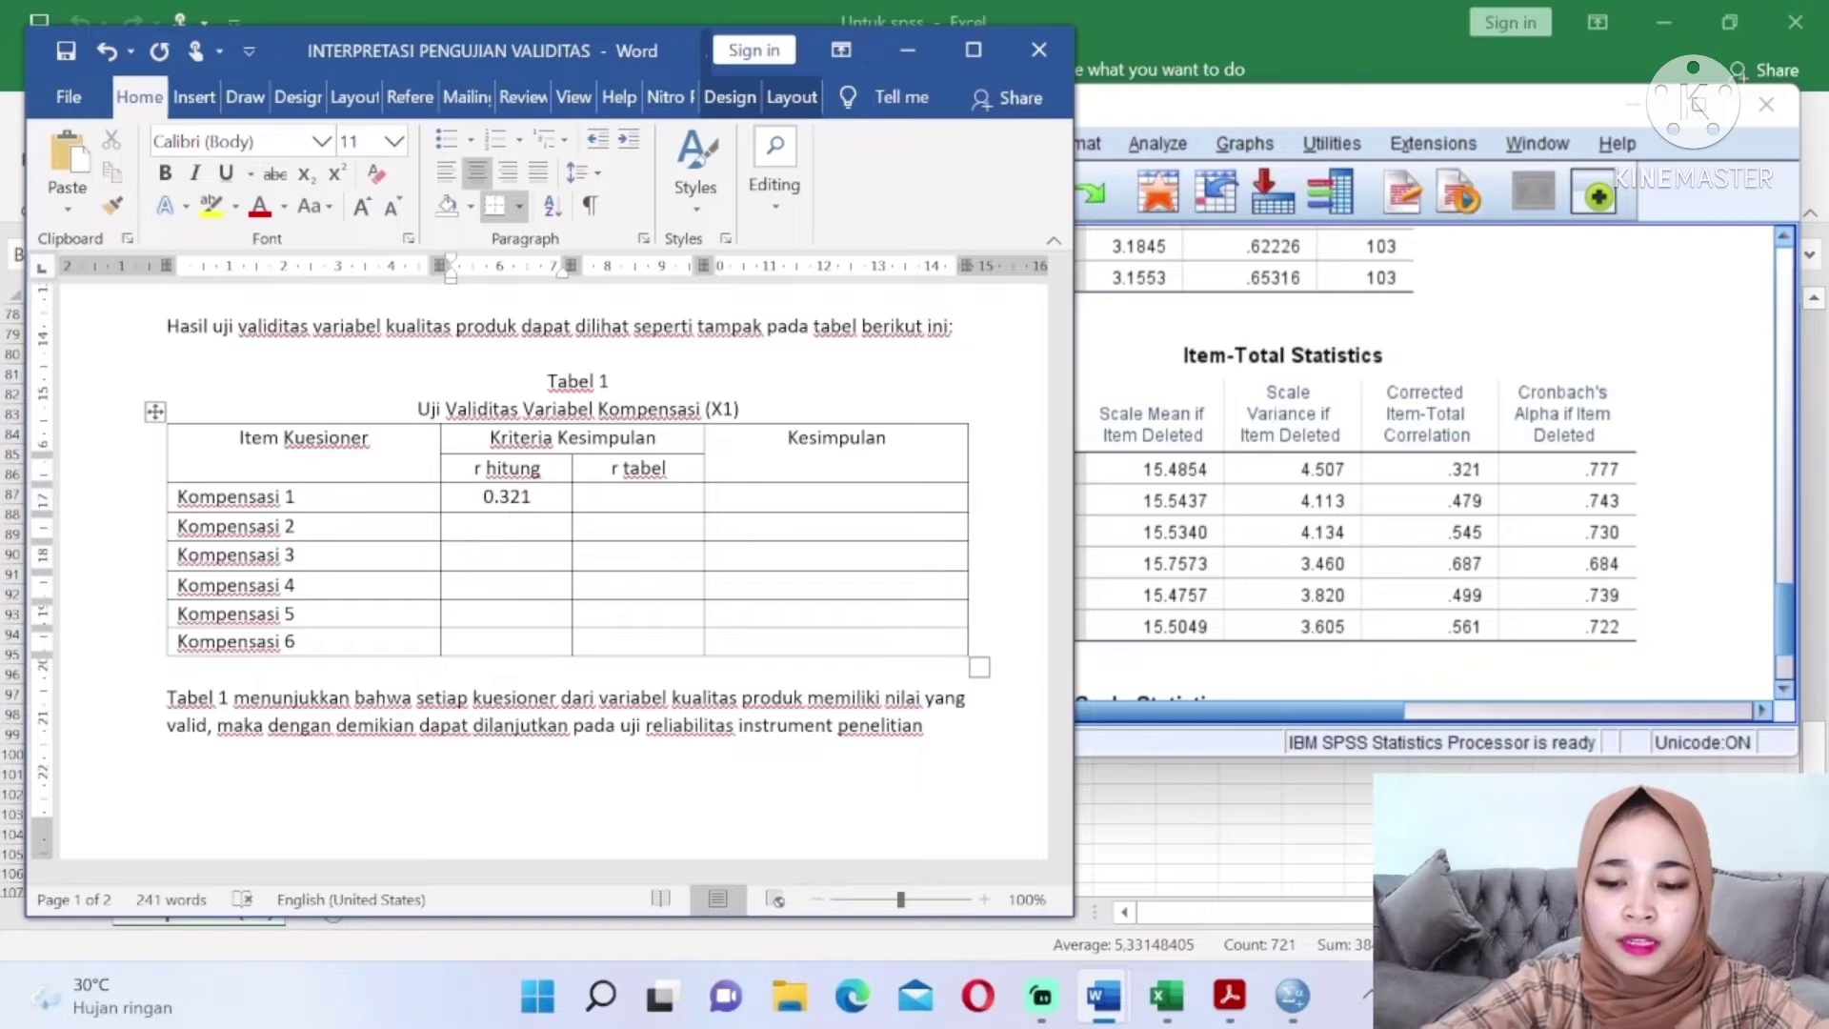
text(0.47)
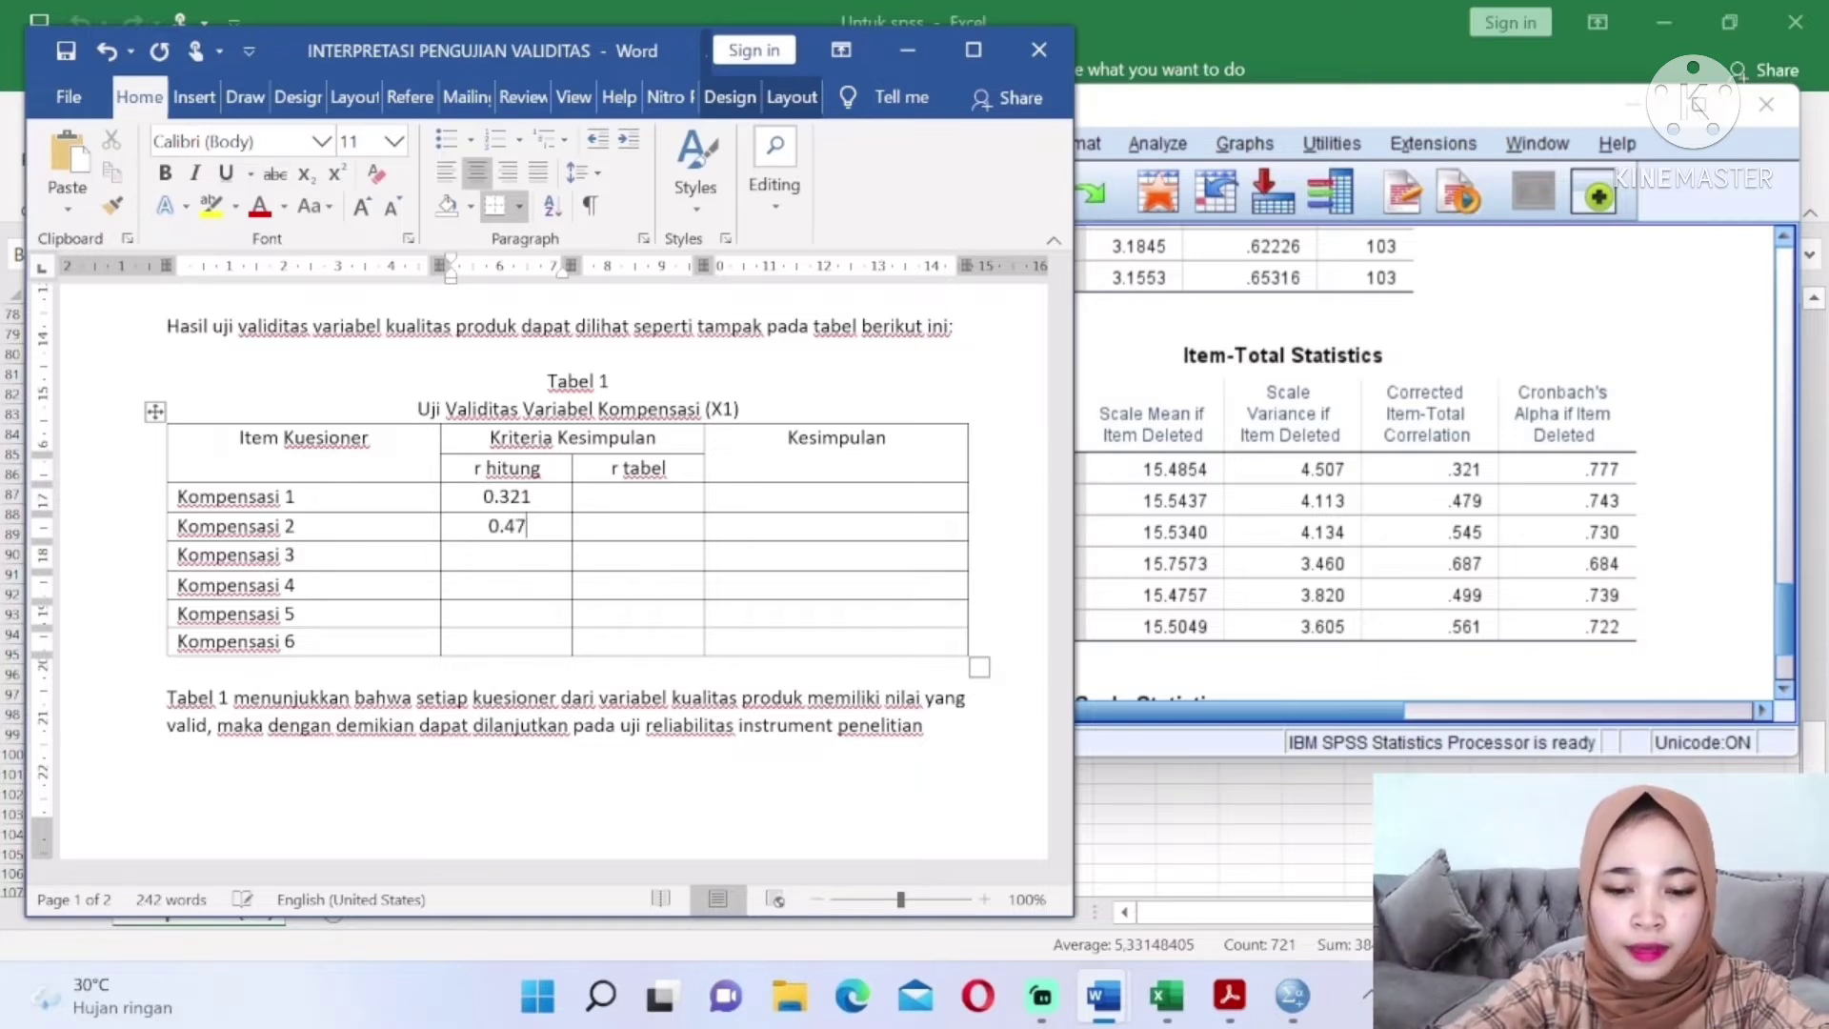
text(90.)
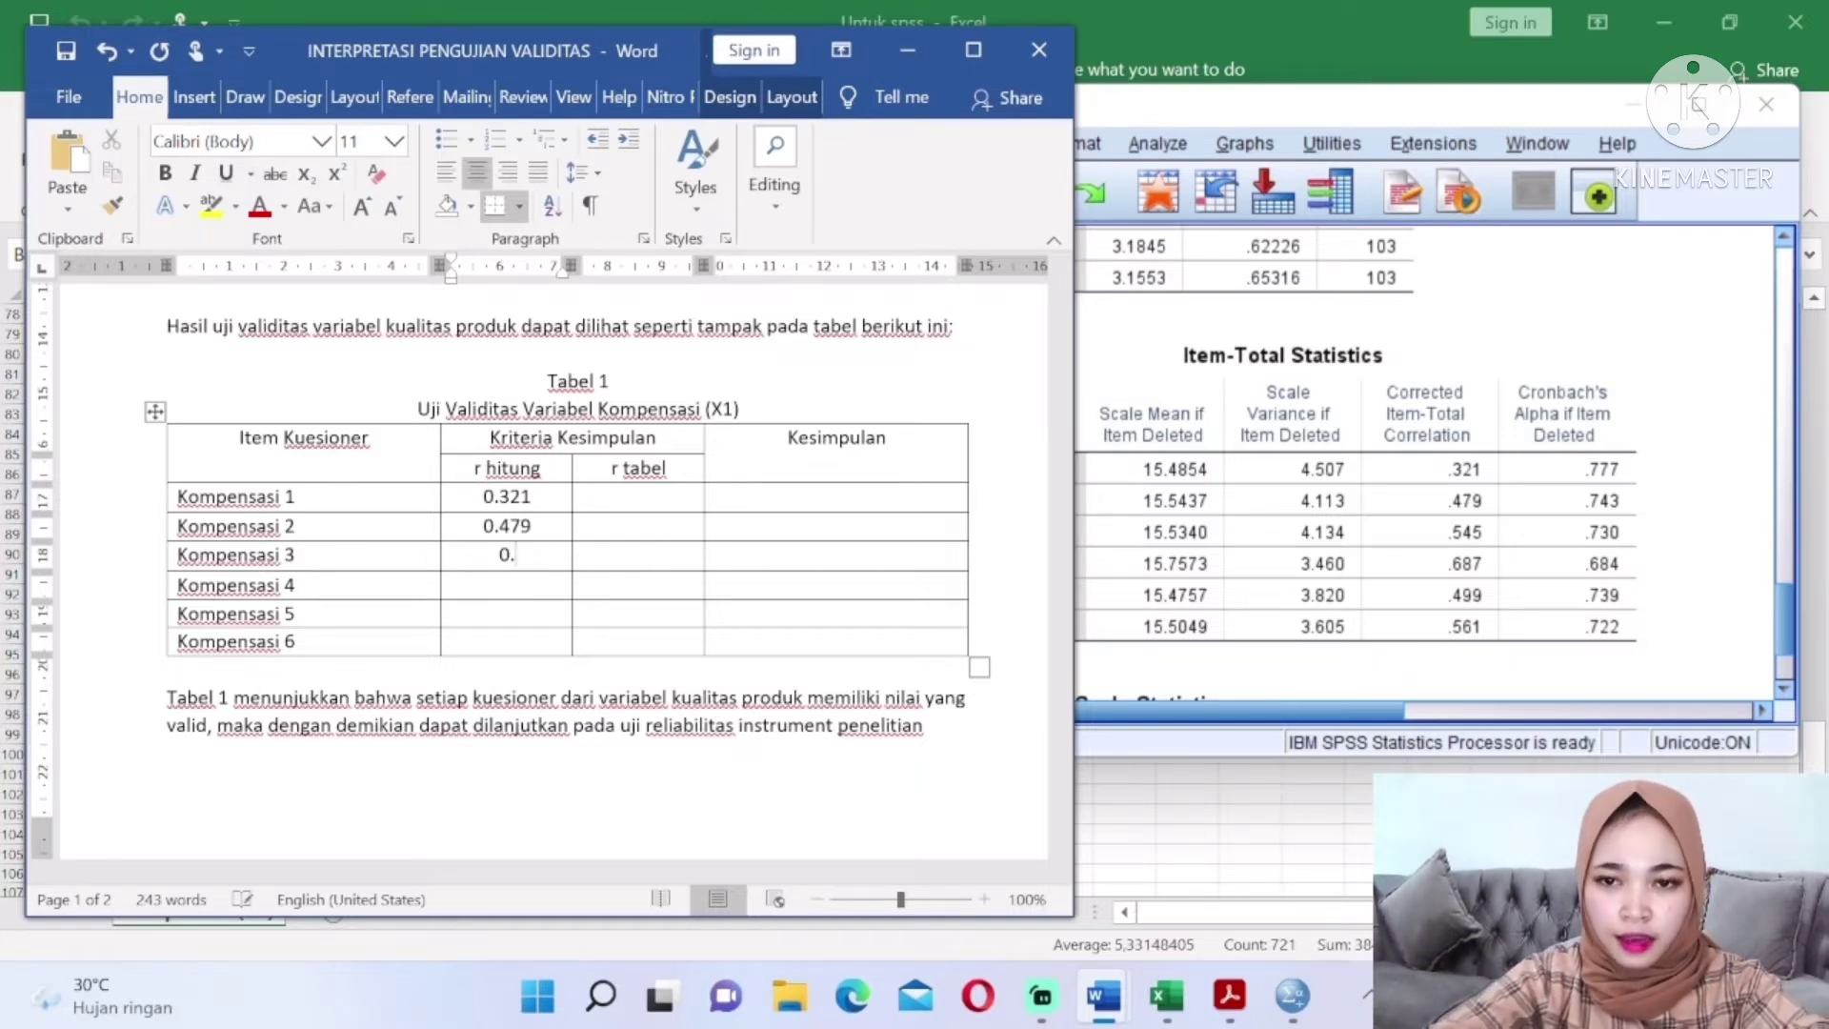
text(545)
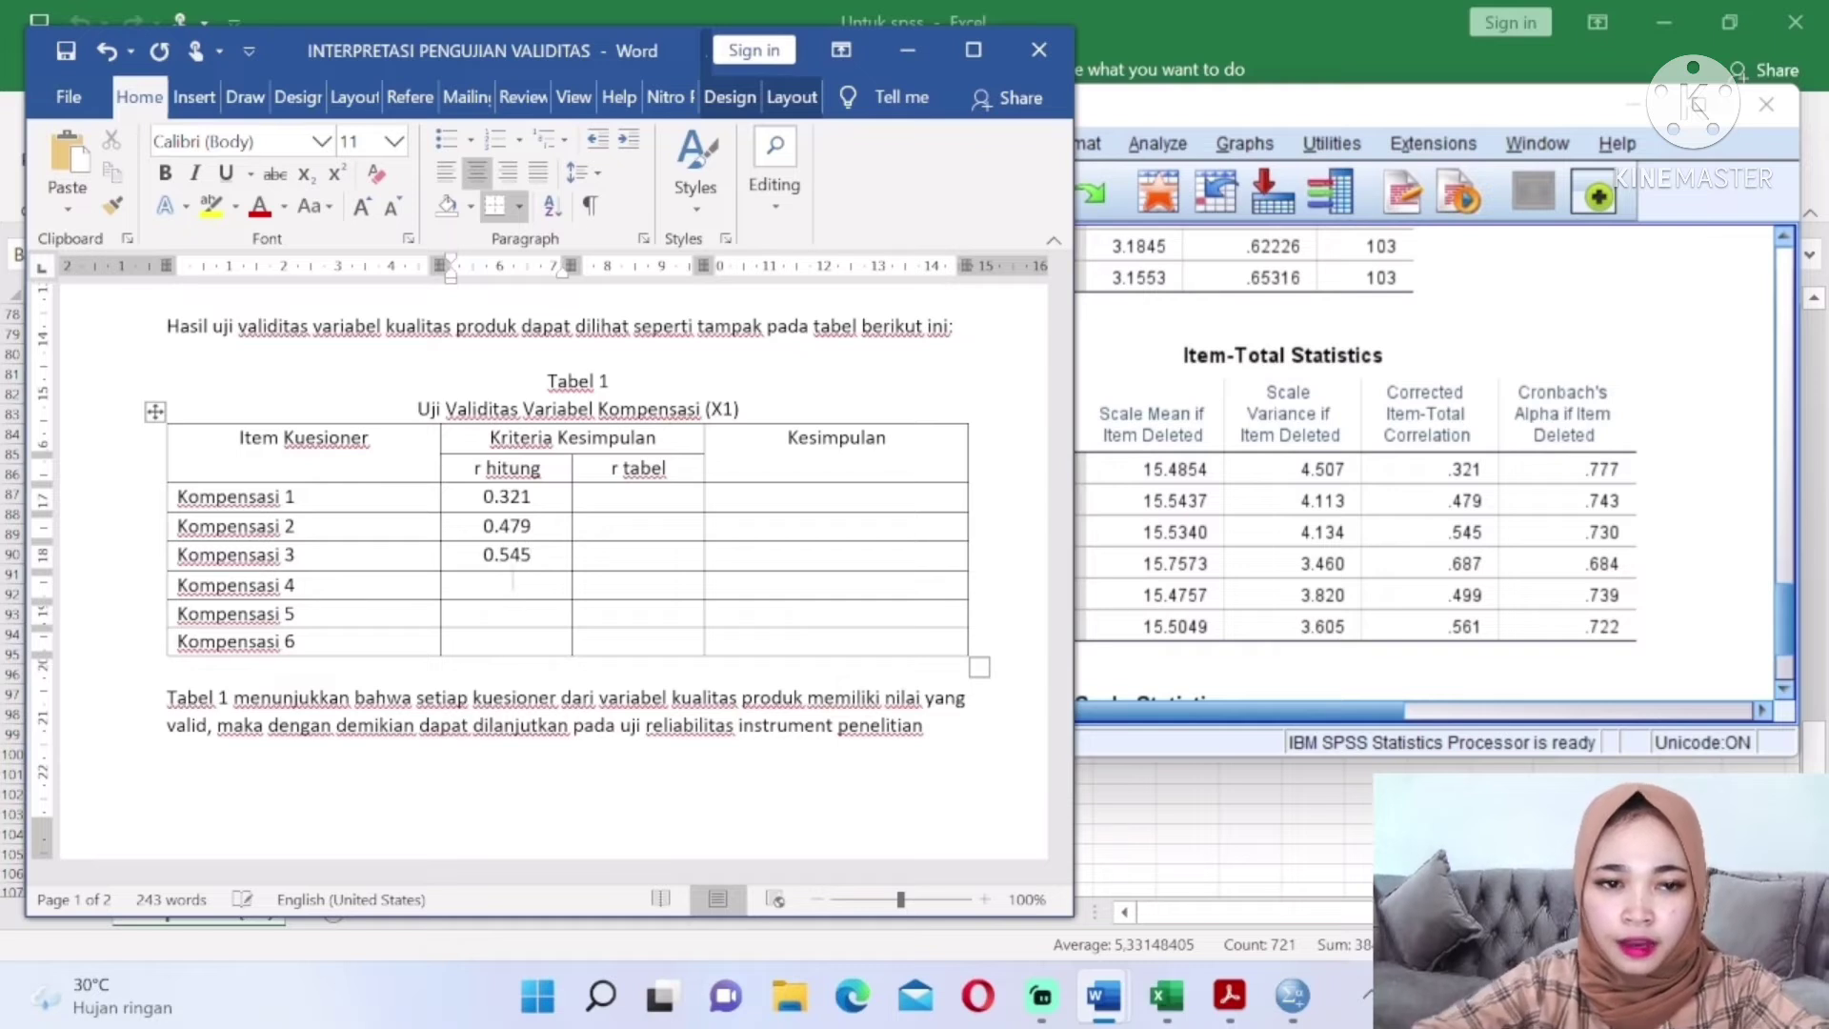
text(0.)
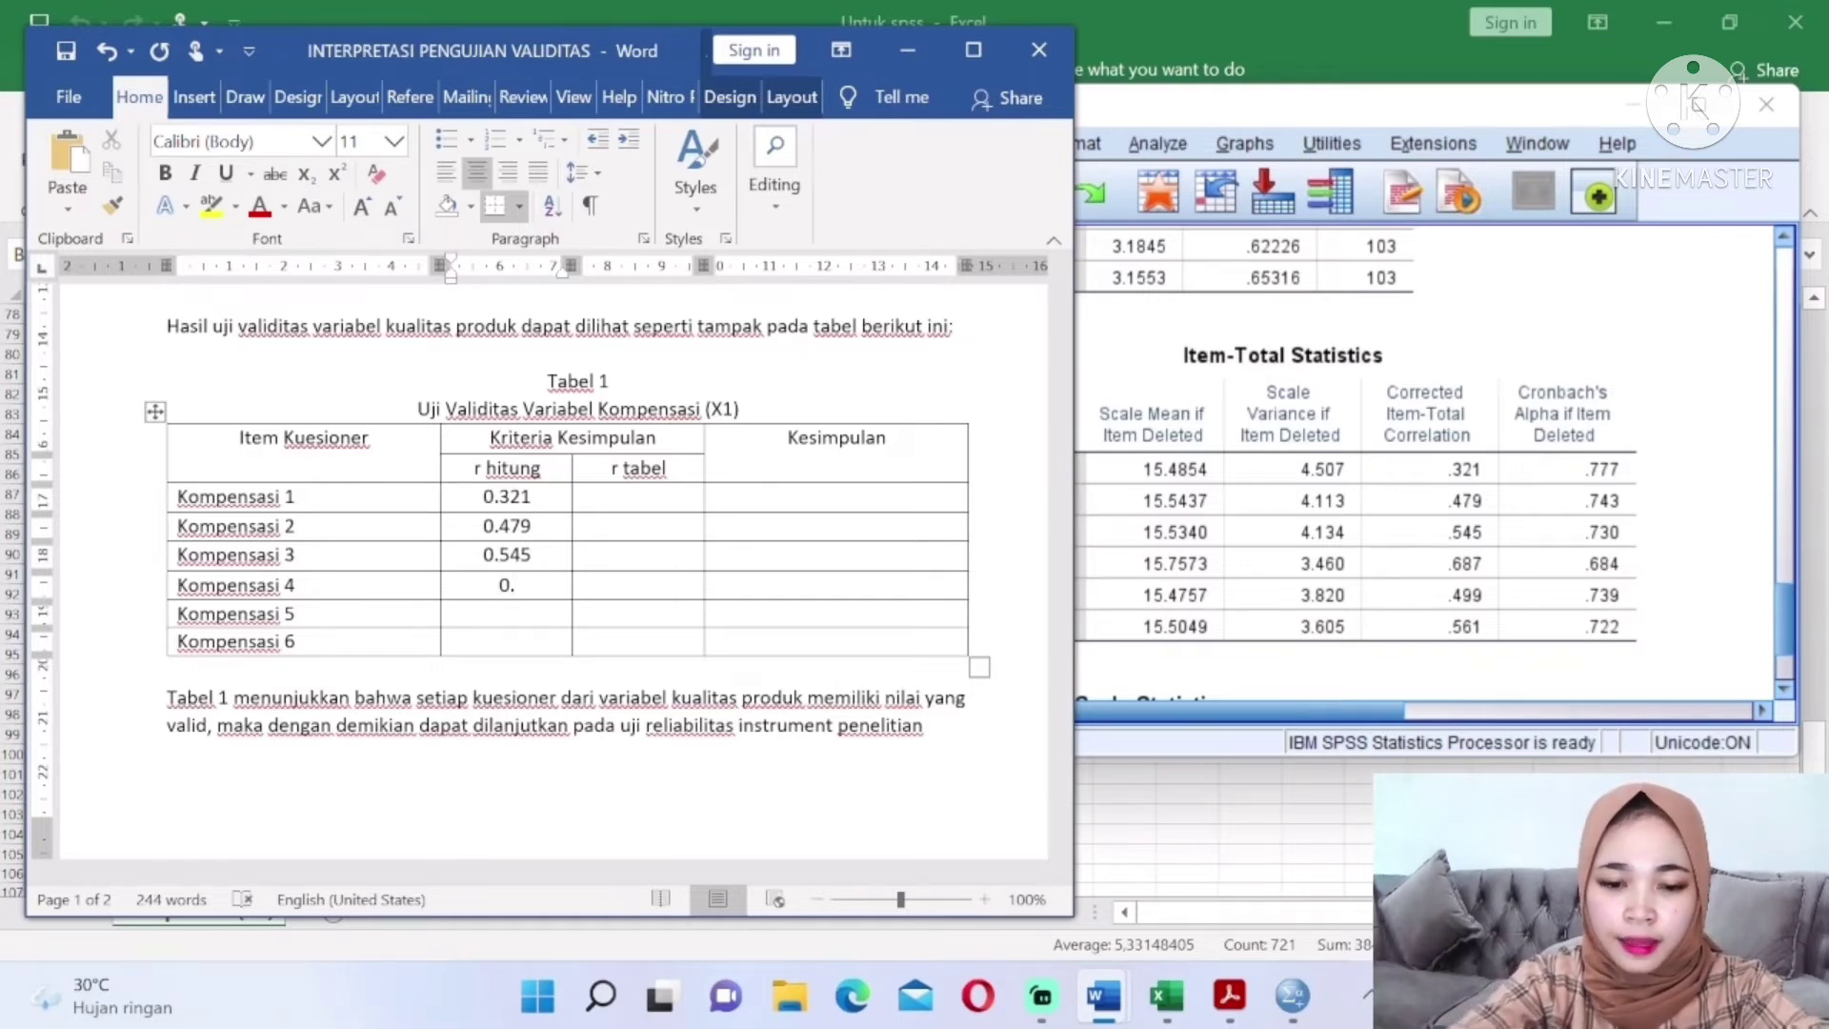
text(687)
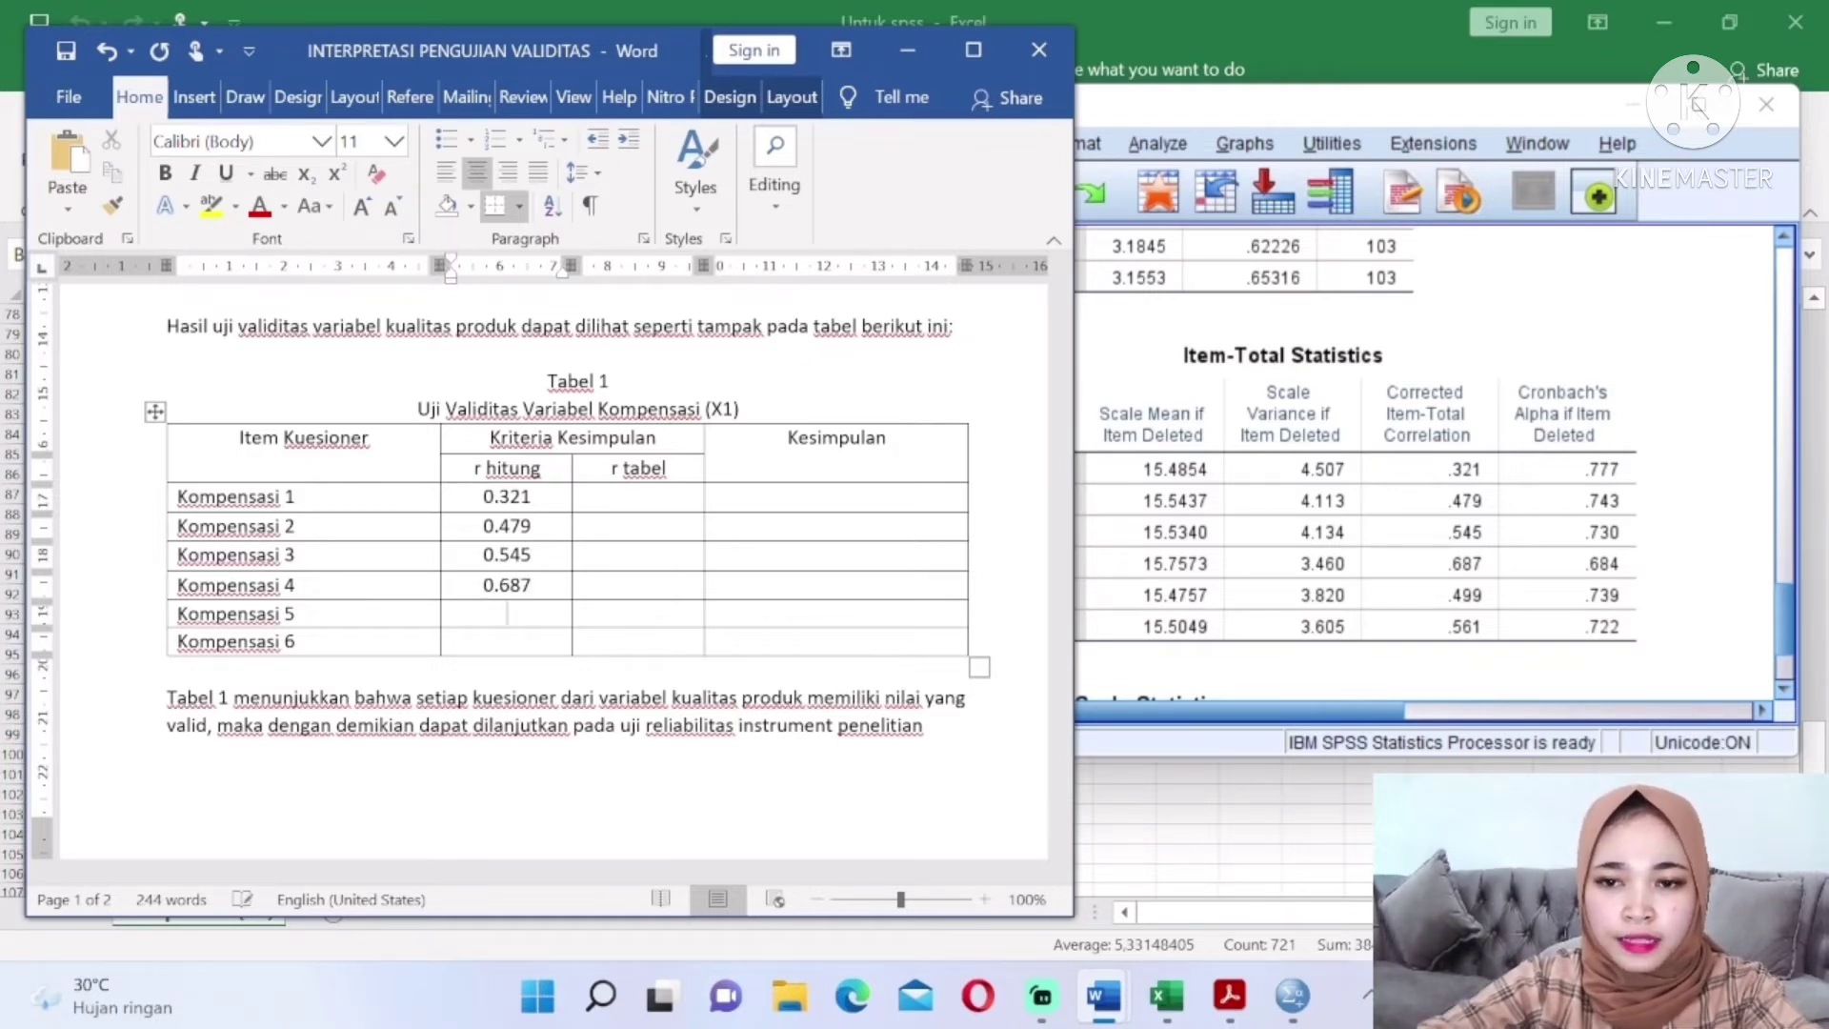
text(0.499)
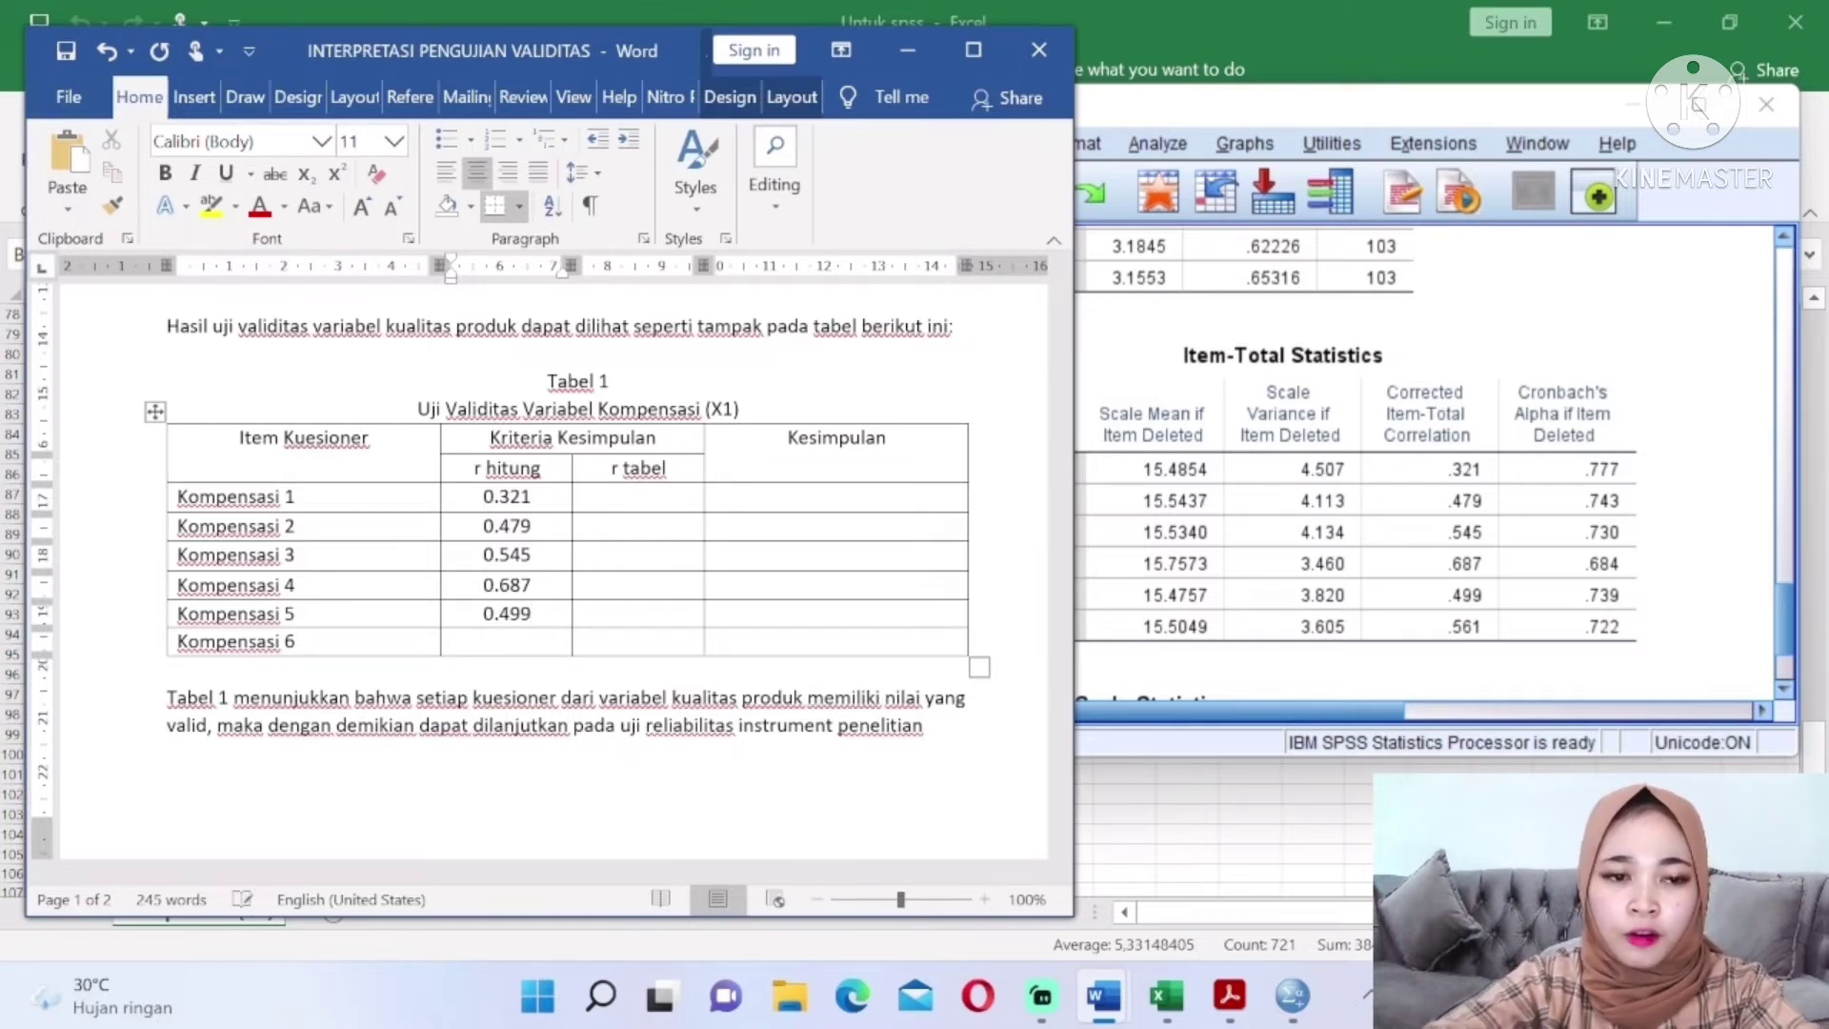
text(0.561)
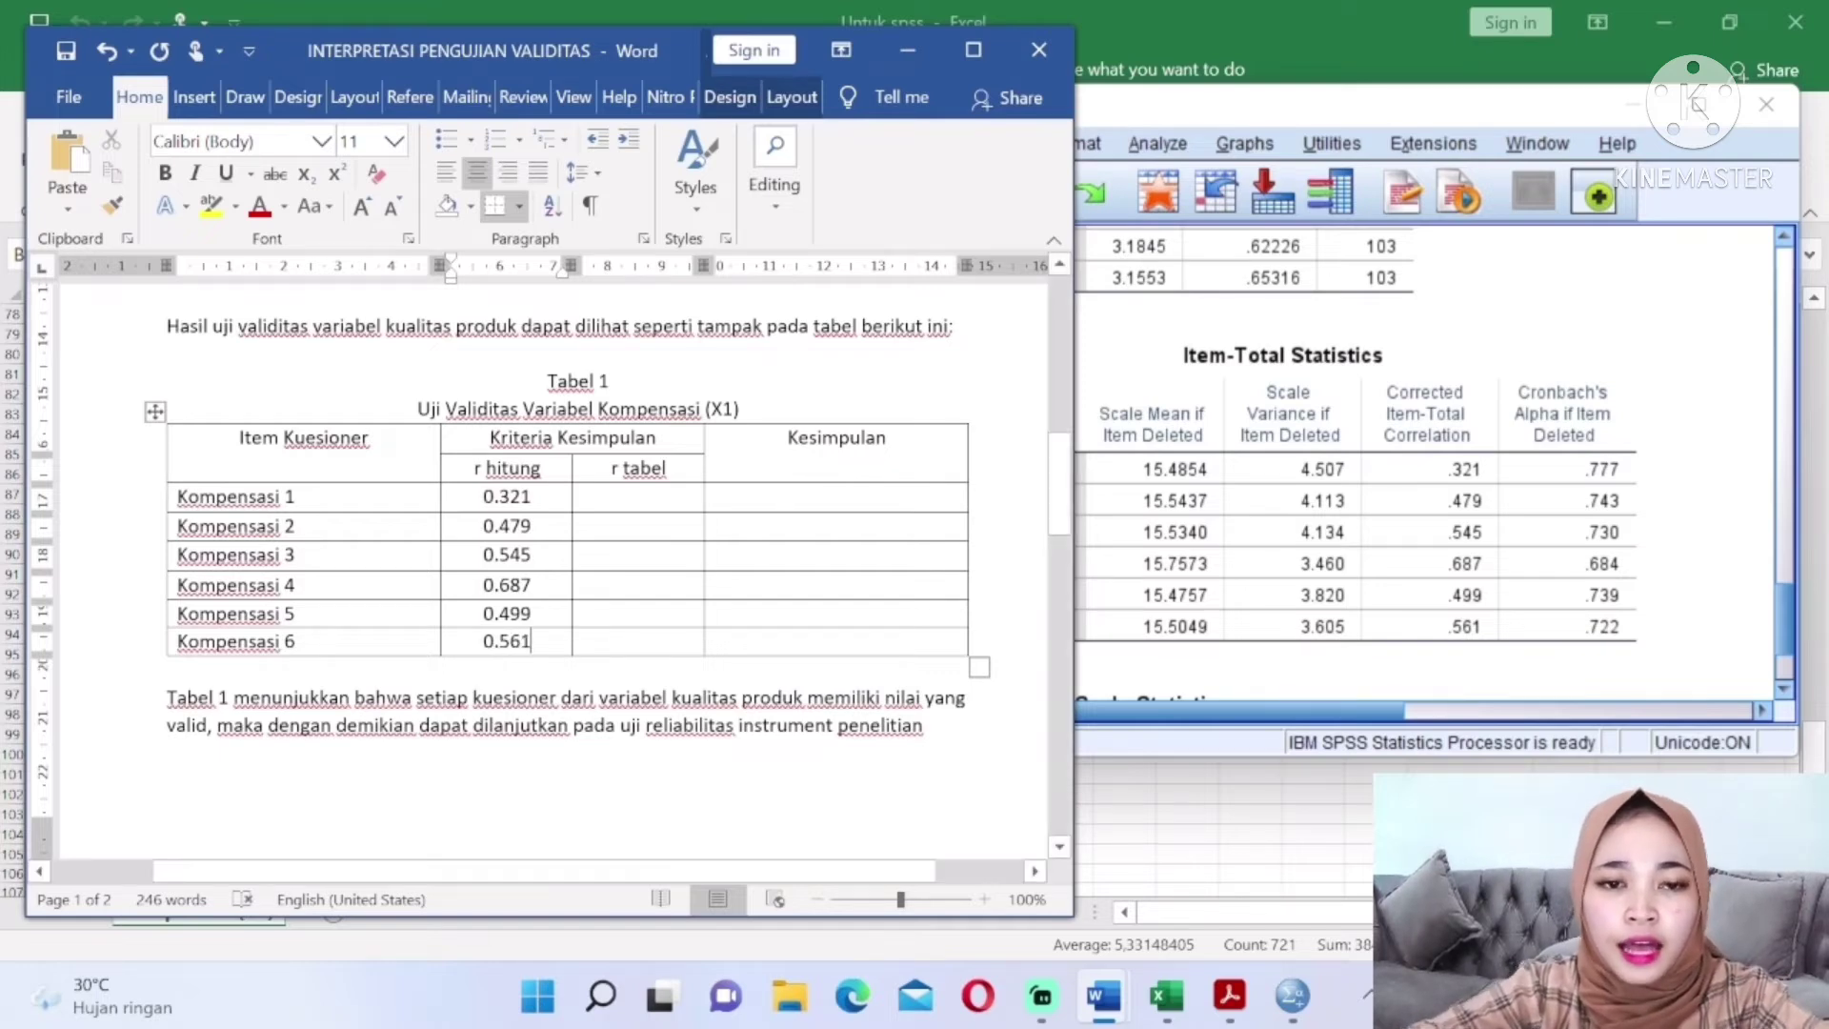
Copy the six 0.194 r tabel values from the Bivariate table into the r tabel column of the Scale table
drag(1060, 495, 1116, 387)
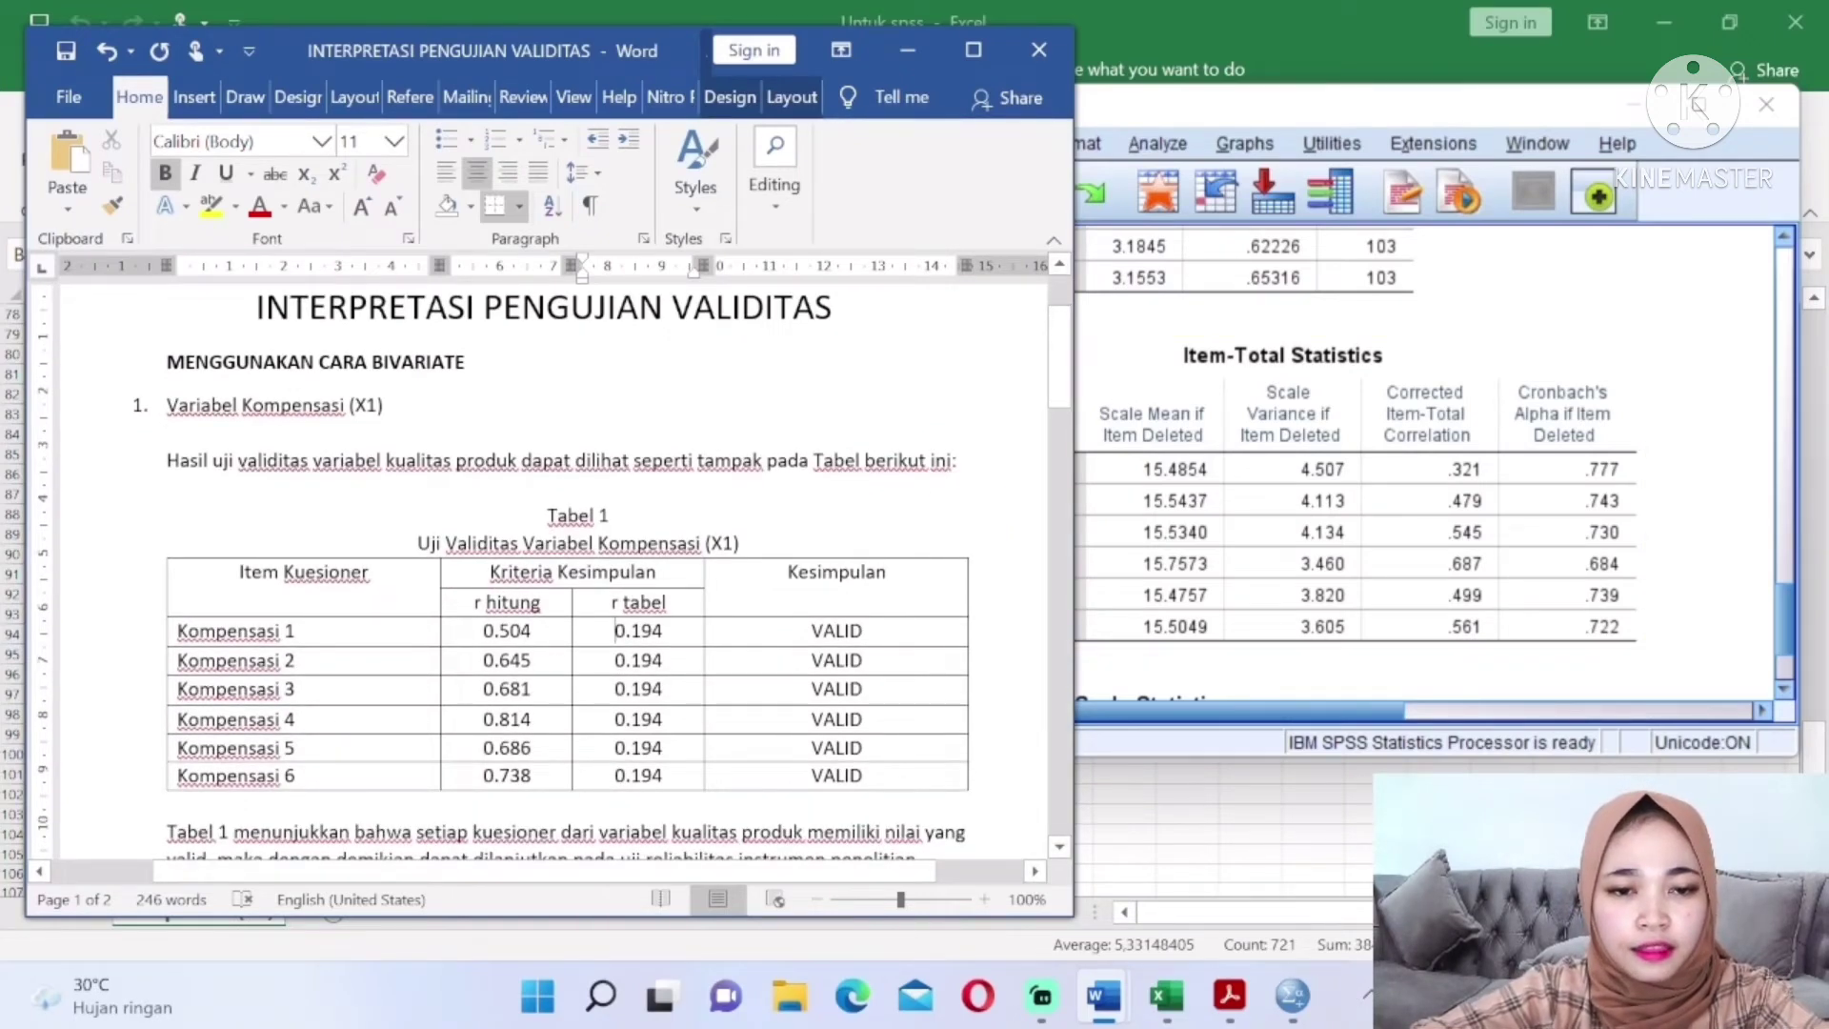
drag(615, 631, 683, 783)
key(ctrl+c)
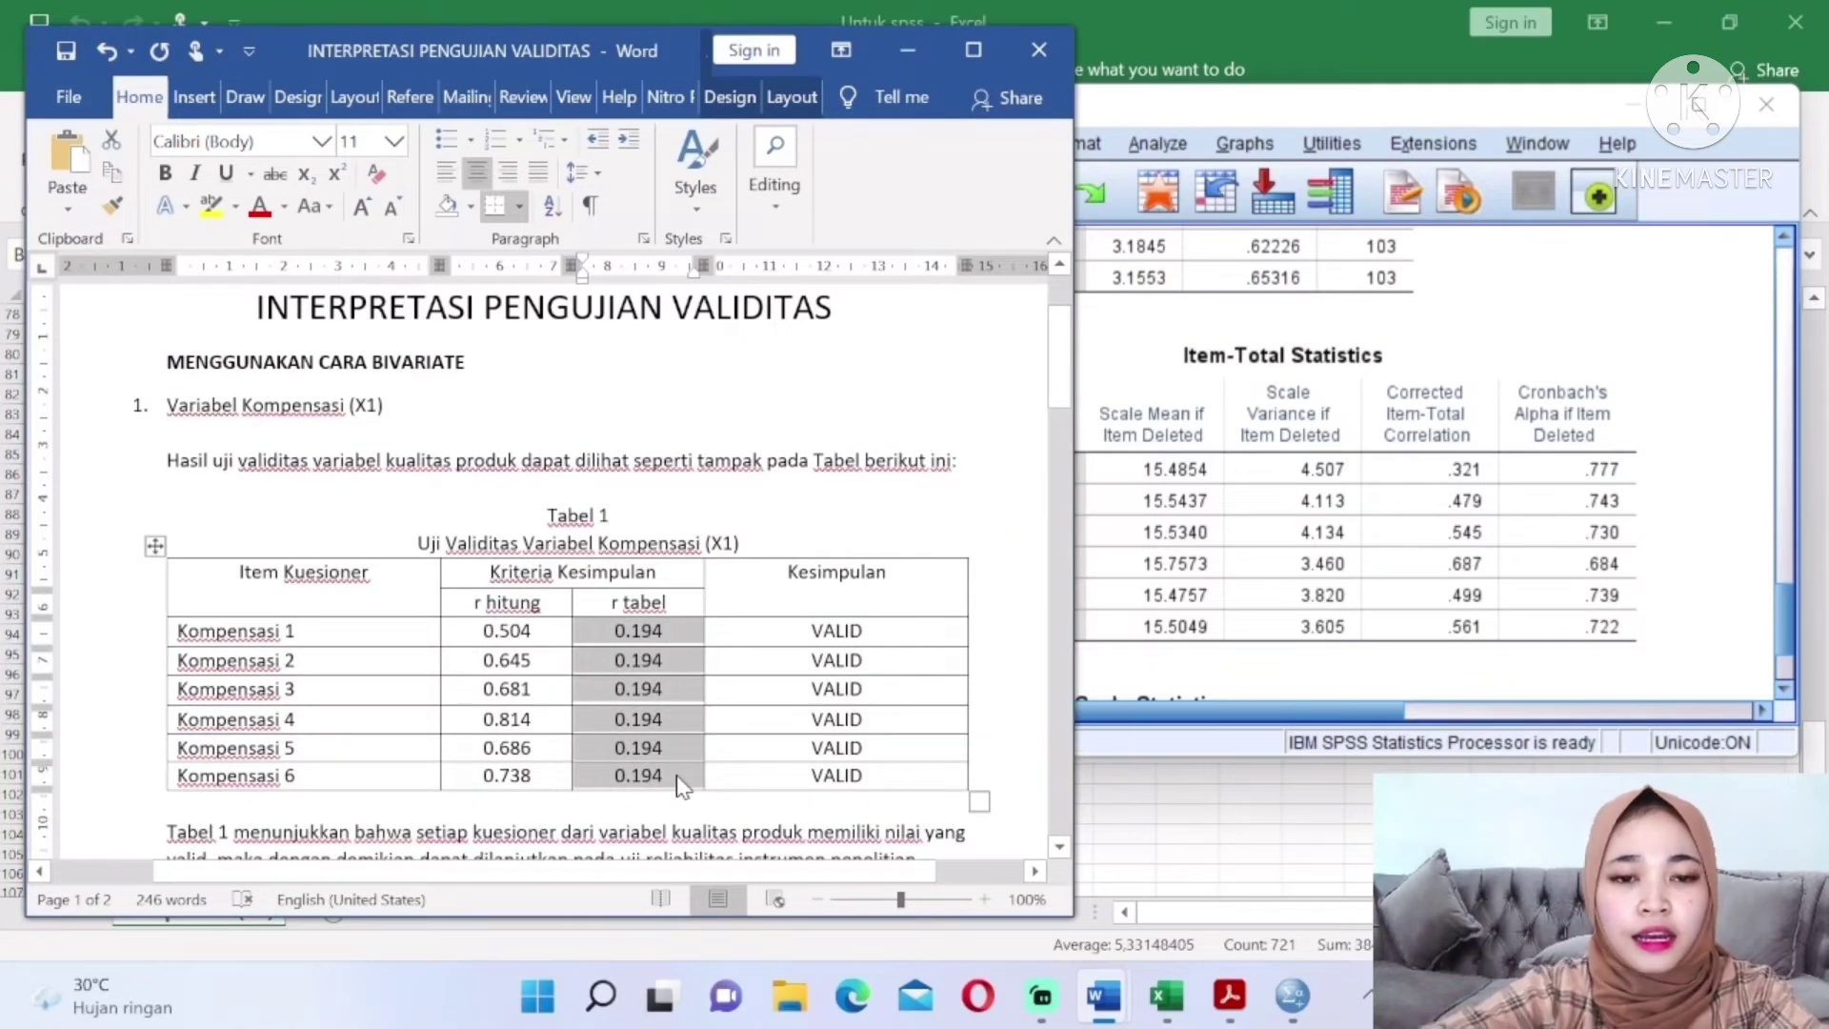
drag(1060, 381, 1071, 512)
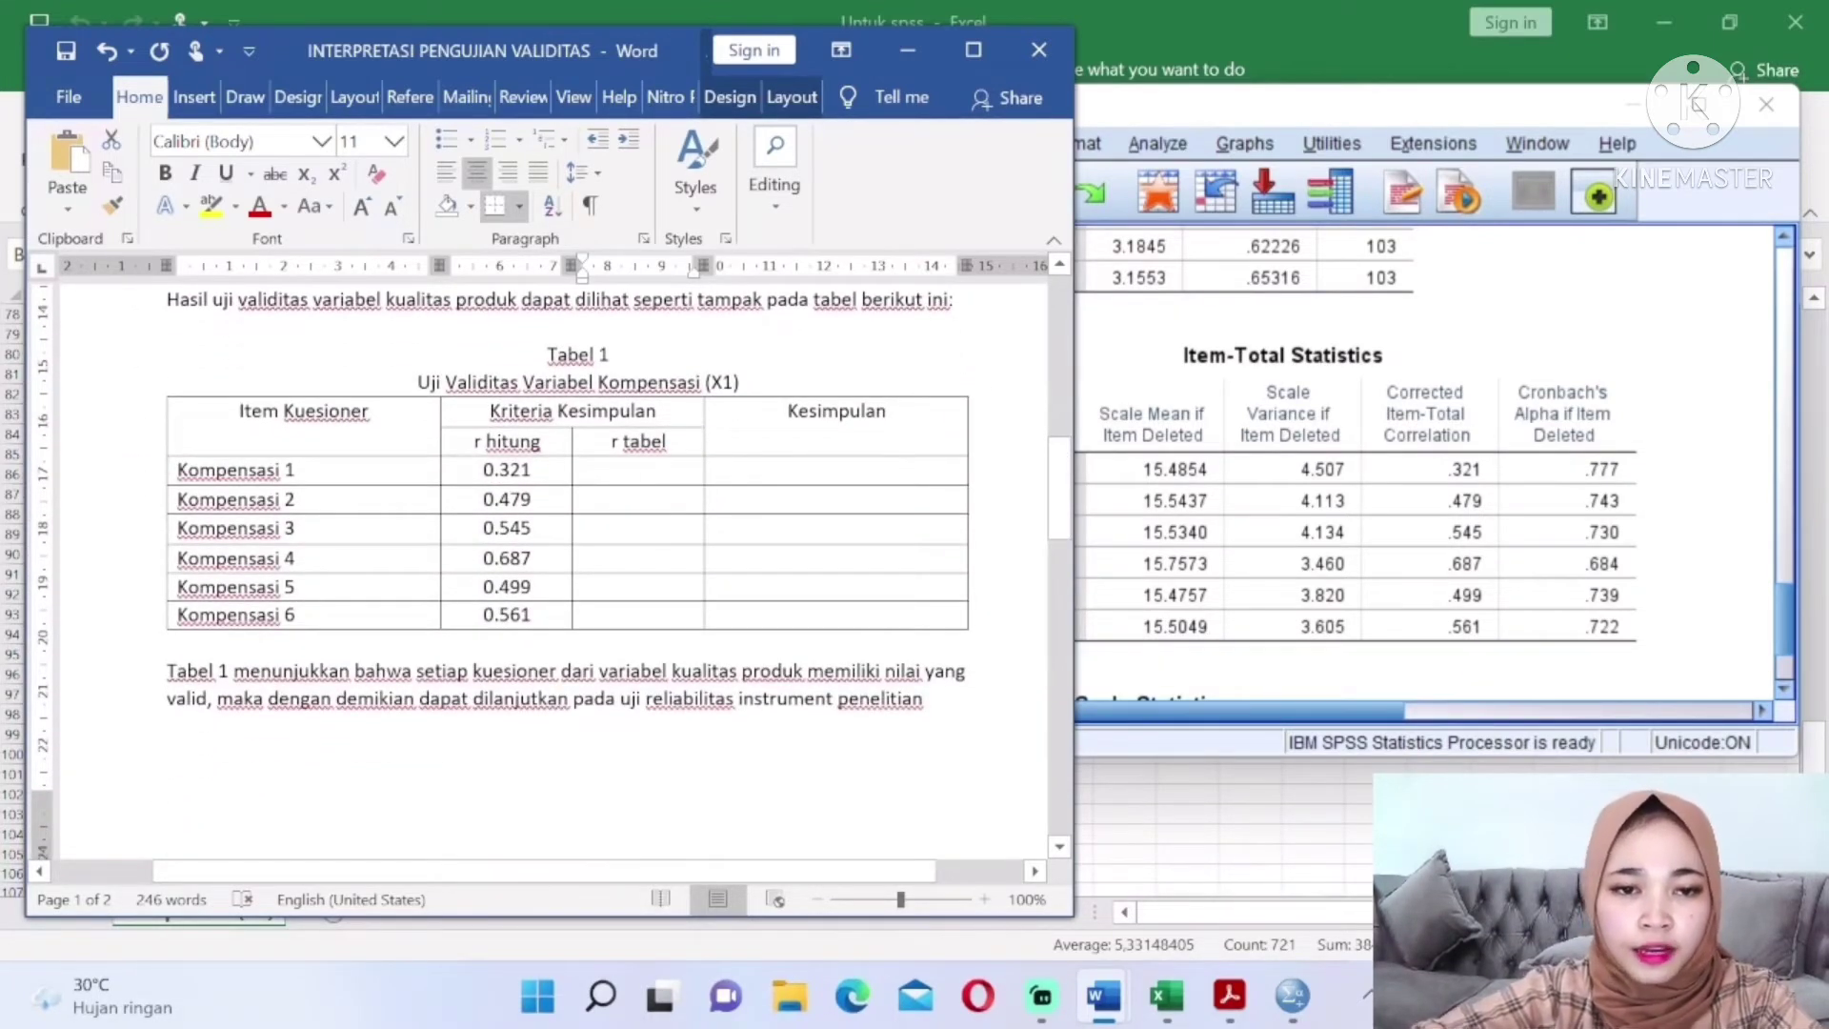
click(639, 470)
key(ctrl+v)
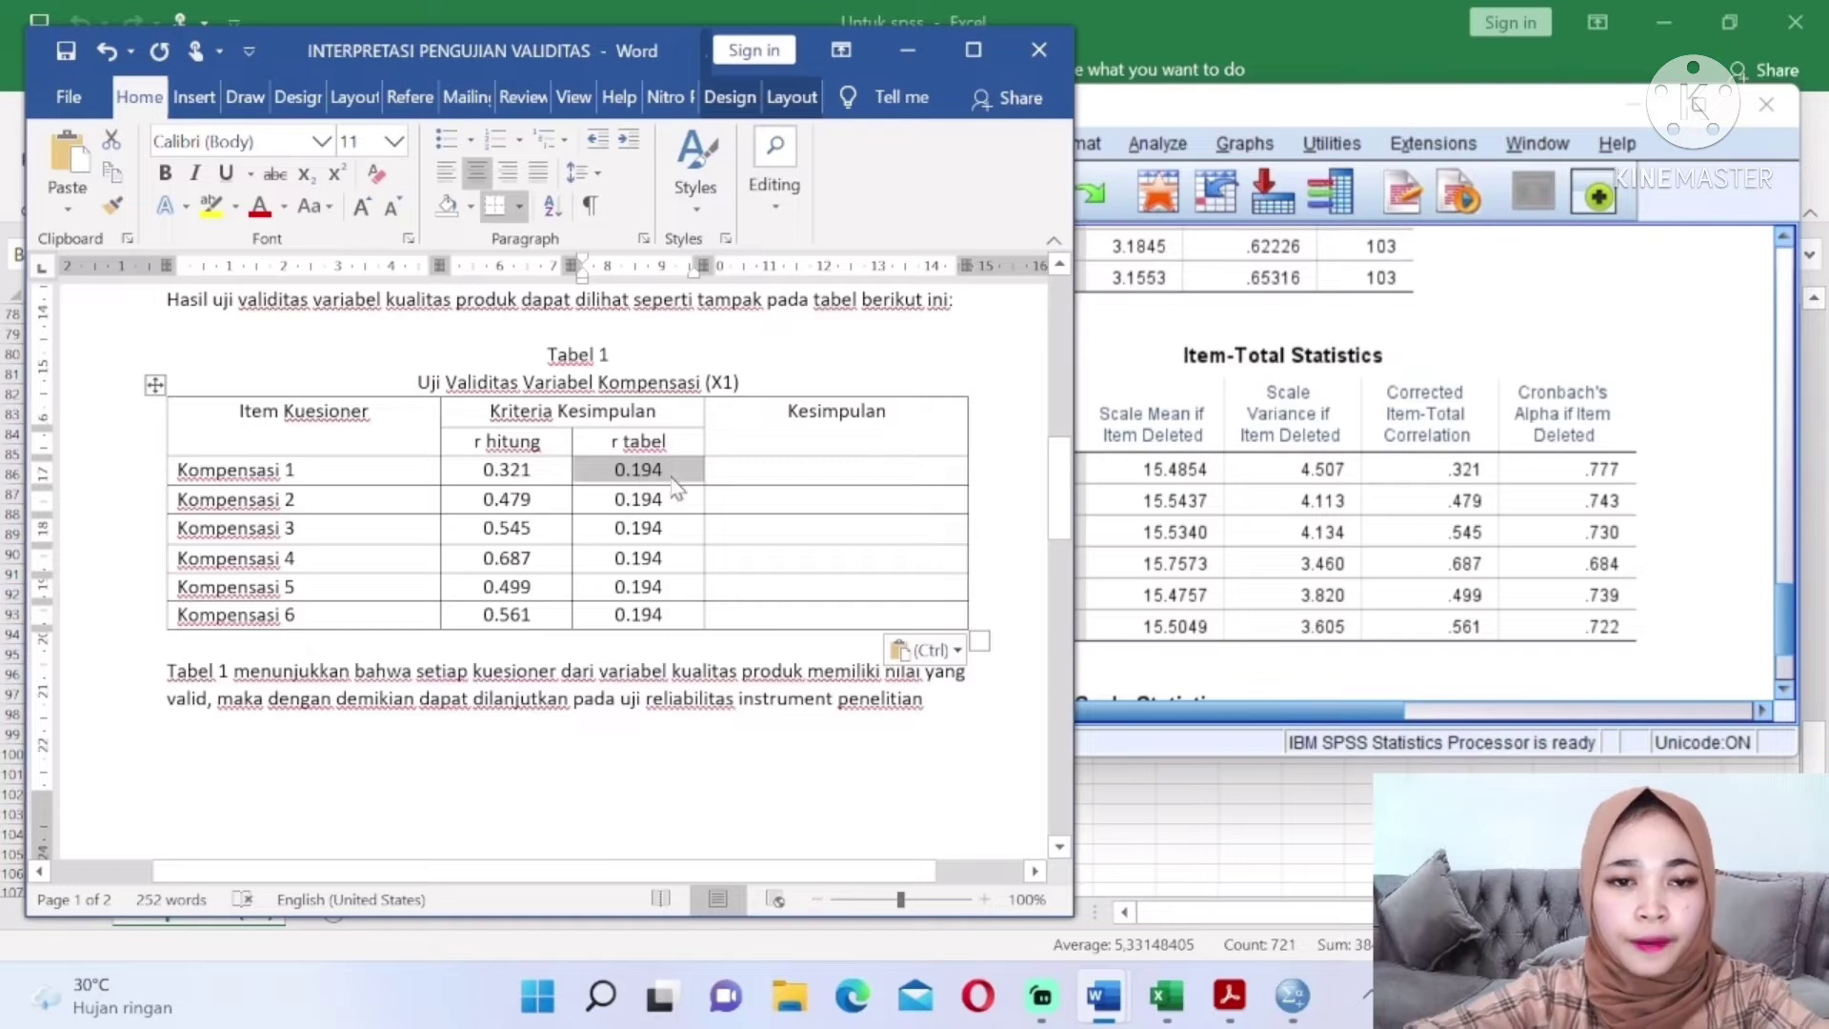
Enter VALID as the Kesimpulan for Kompensasi 1 to 6 in the Tabel 1 validity table
click(903, 472)
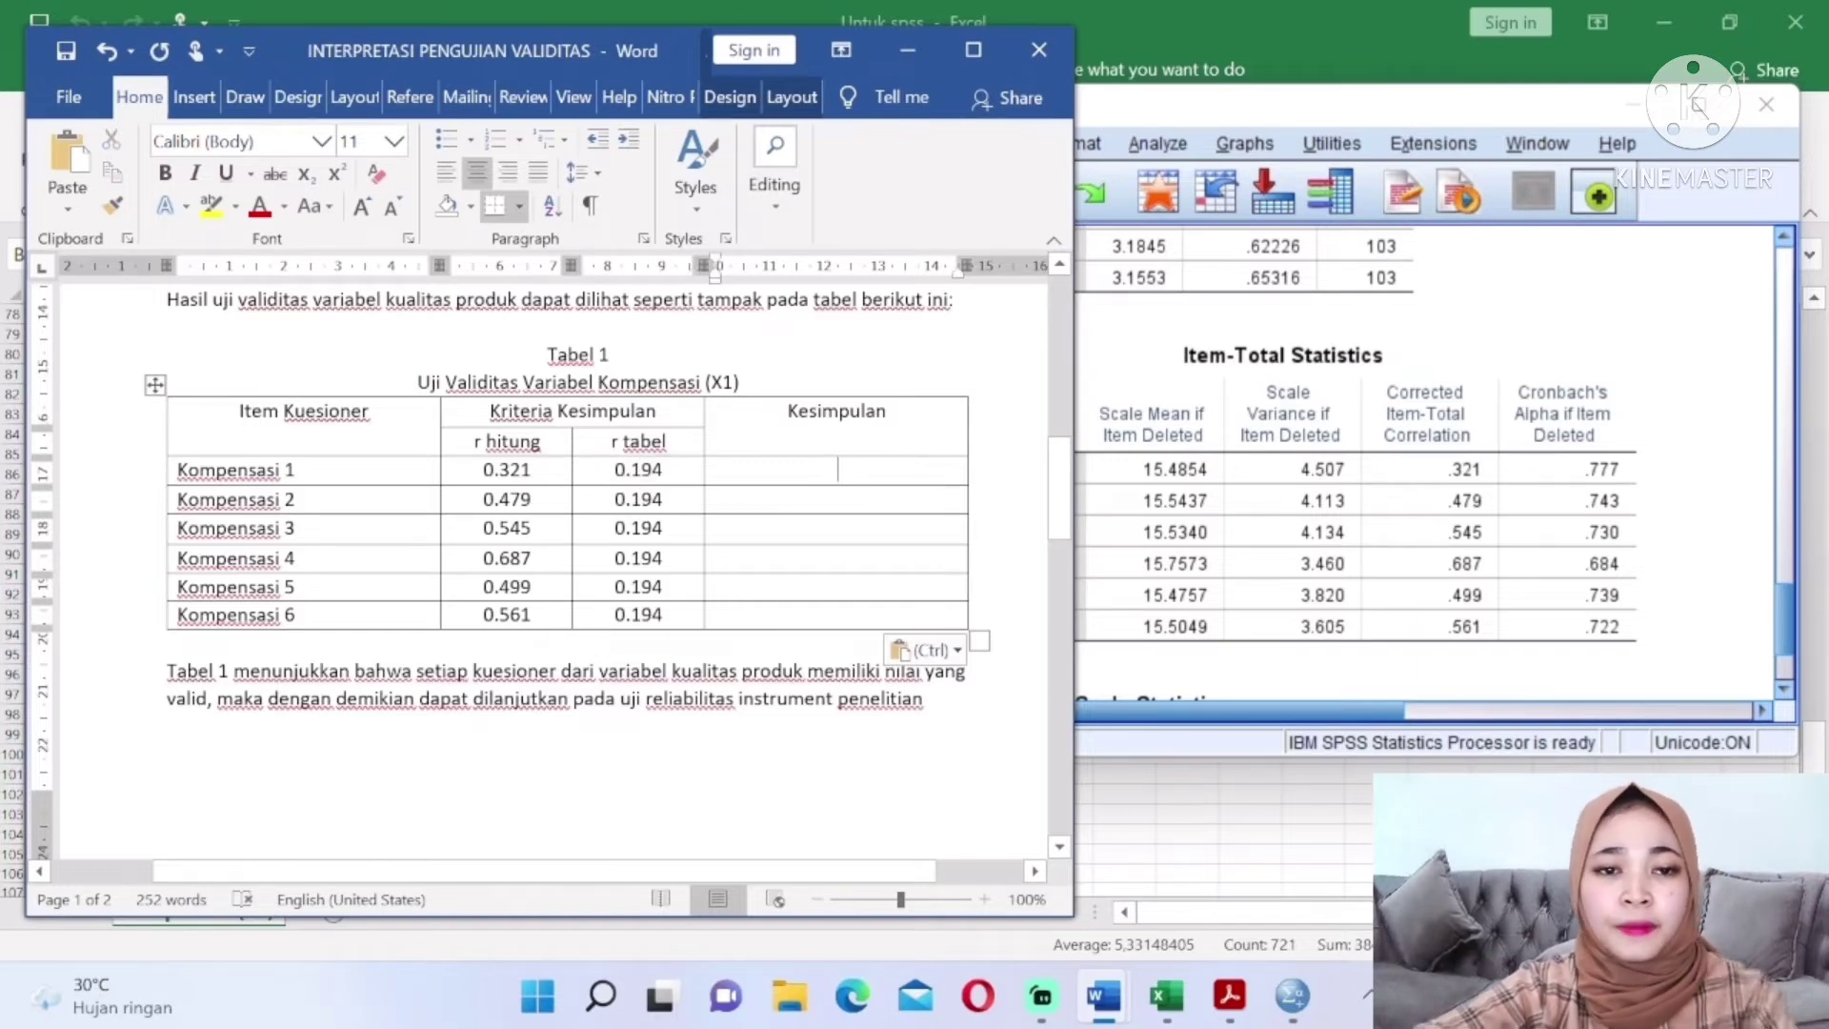
drag(1060, 484, 1155, 495)
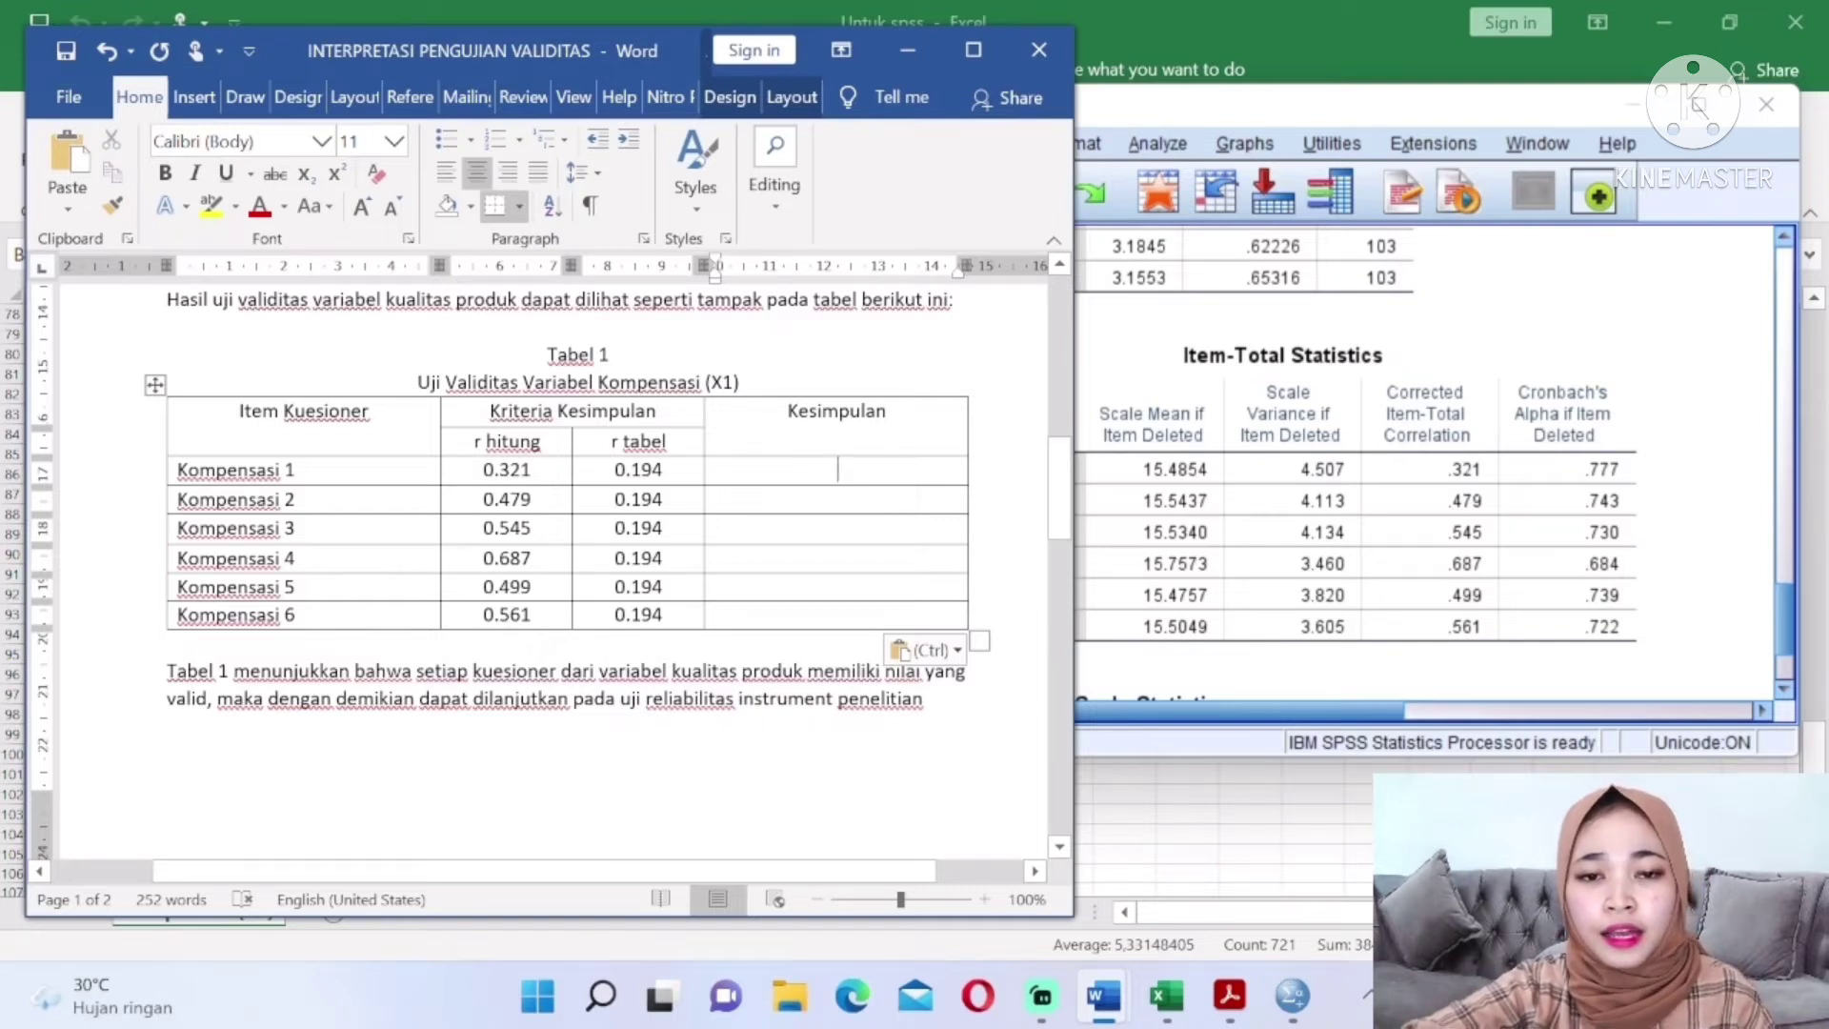
click(849, 481)
key(Caps_Lock)
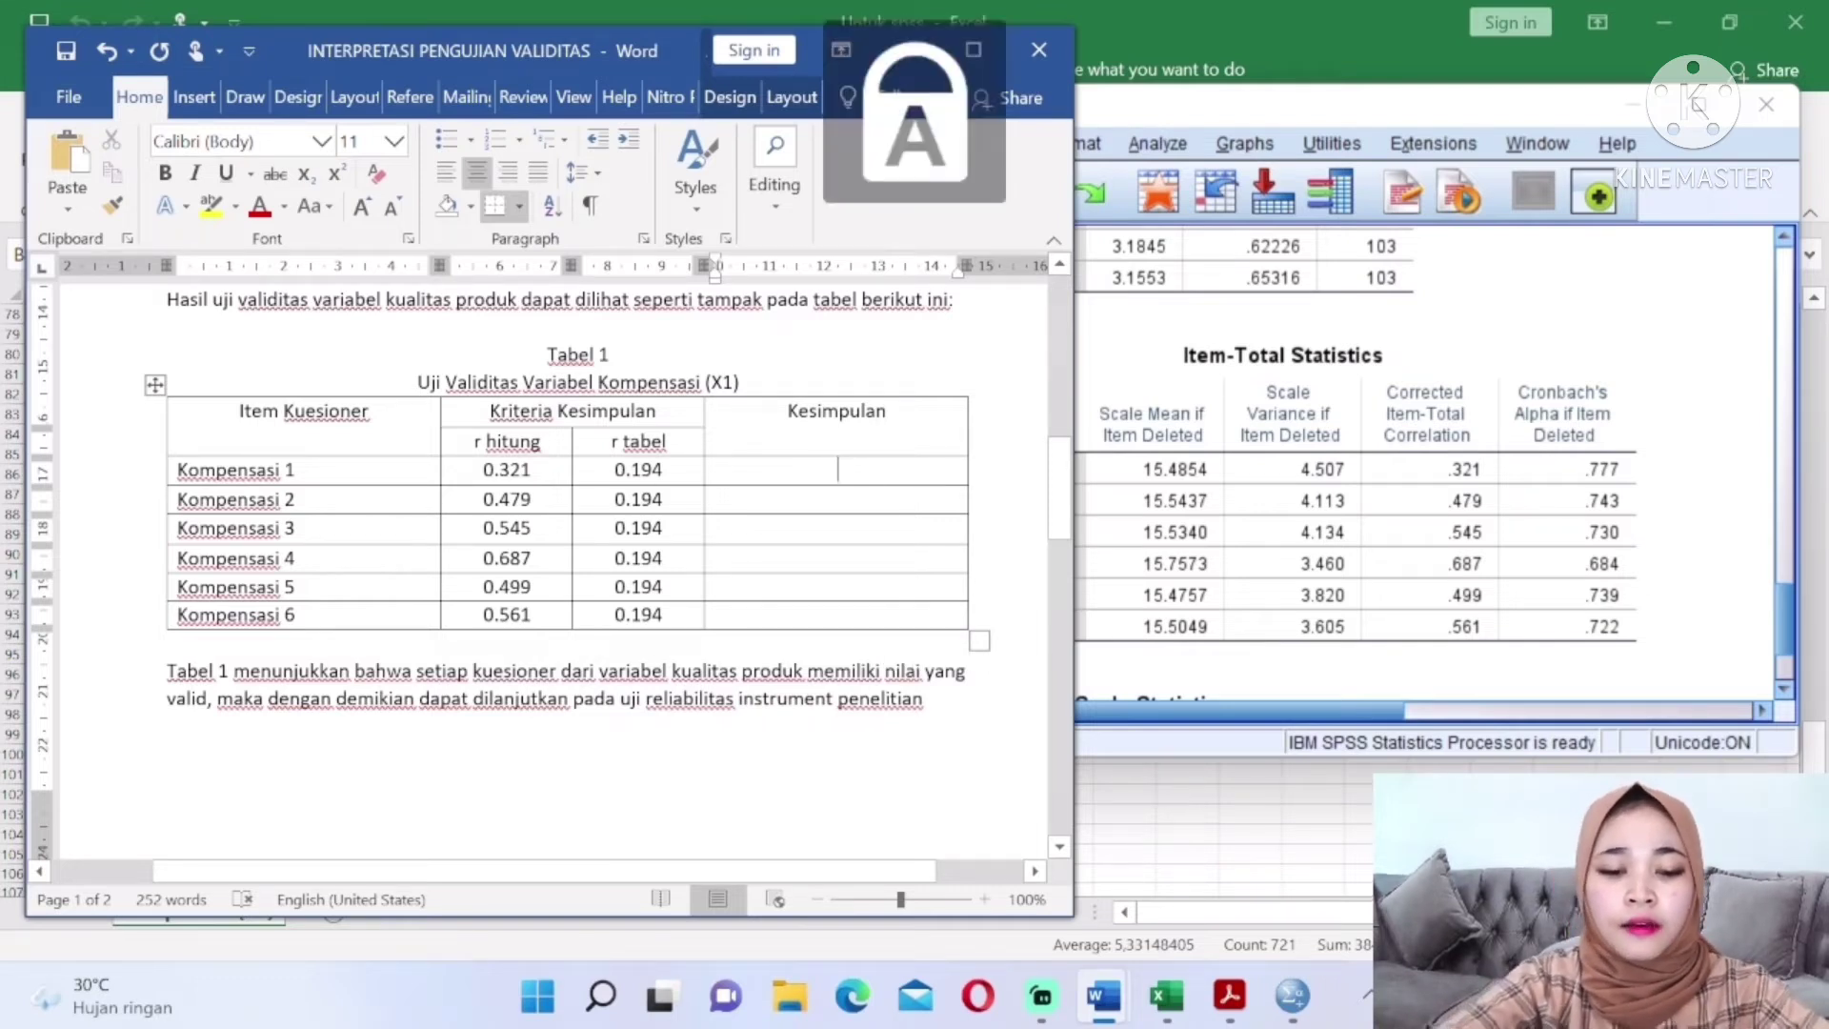
text(VALID)
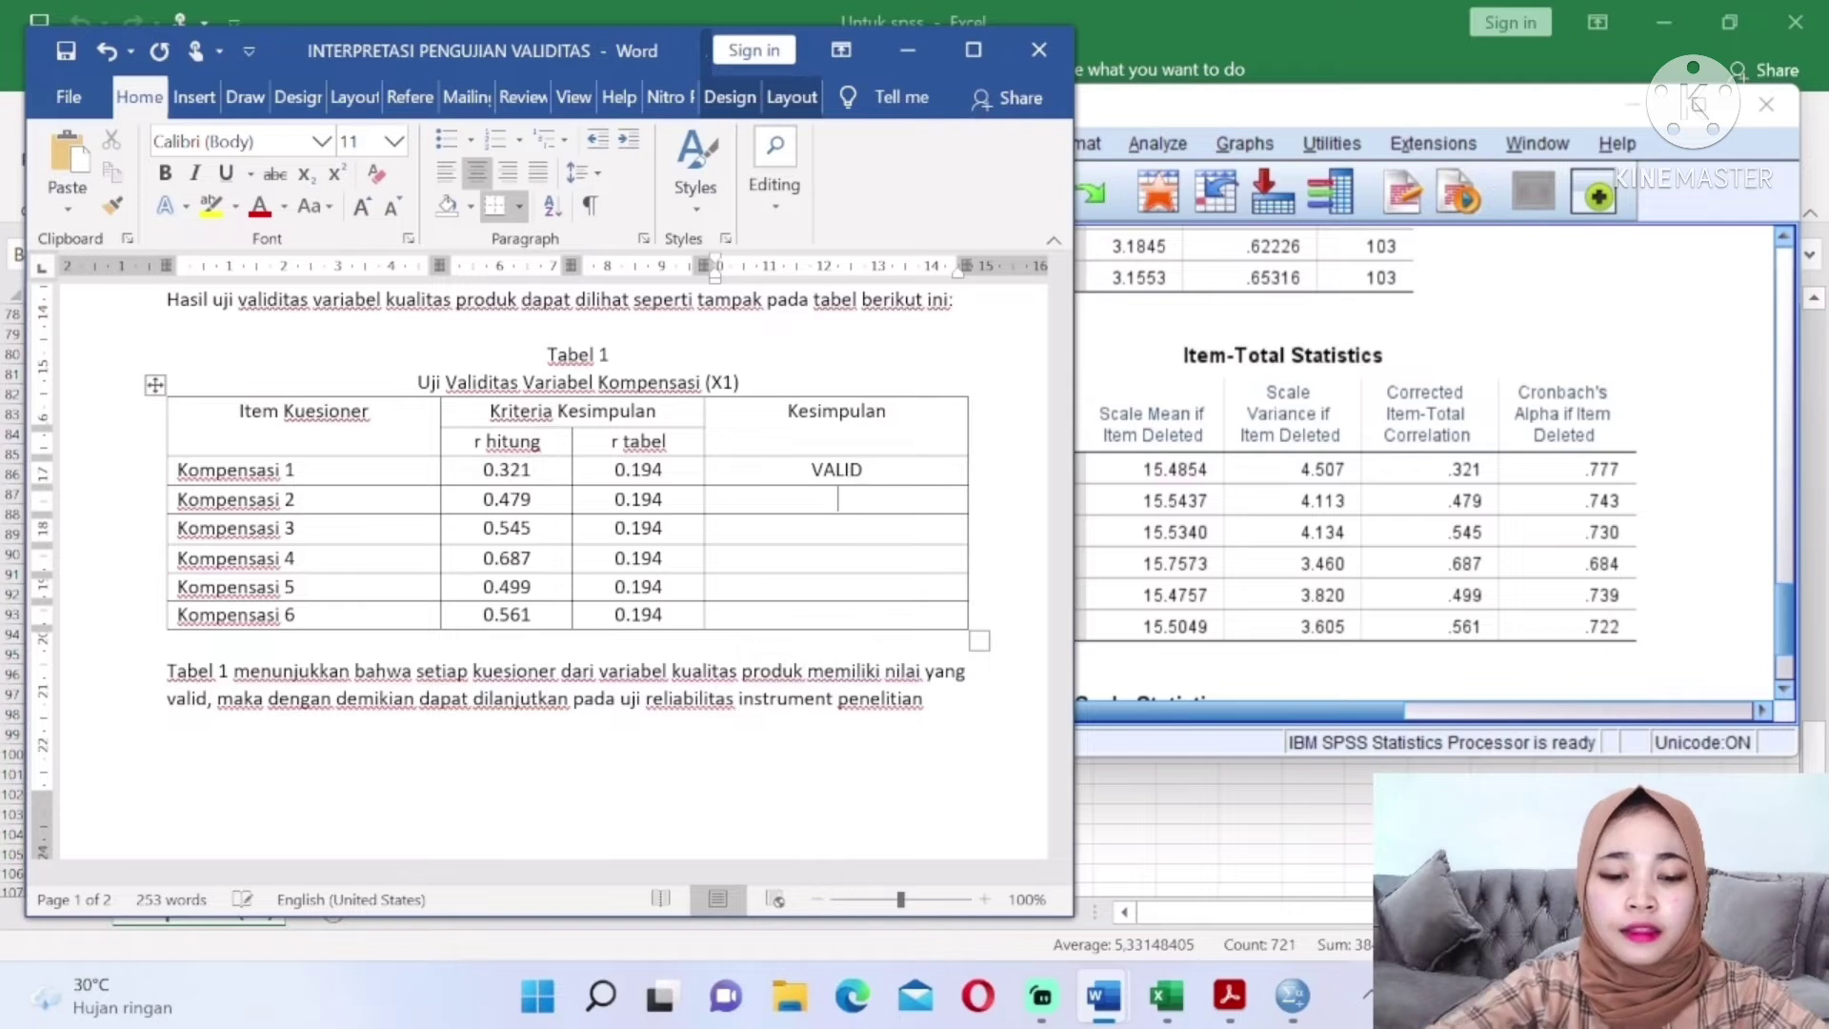
text(VALID)
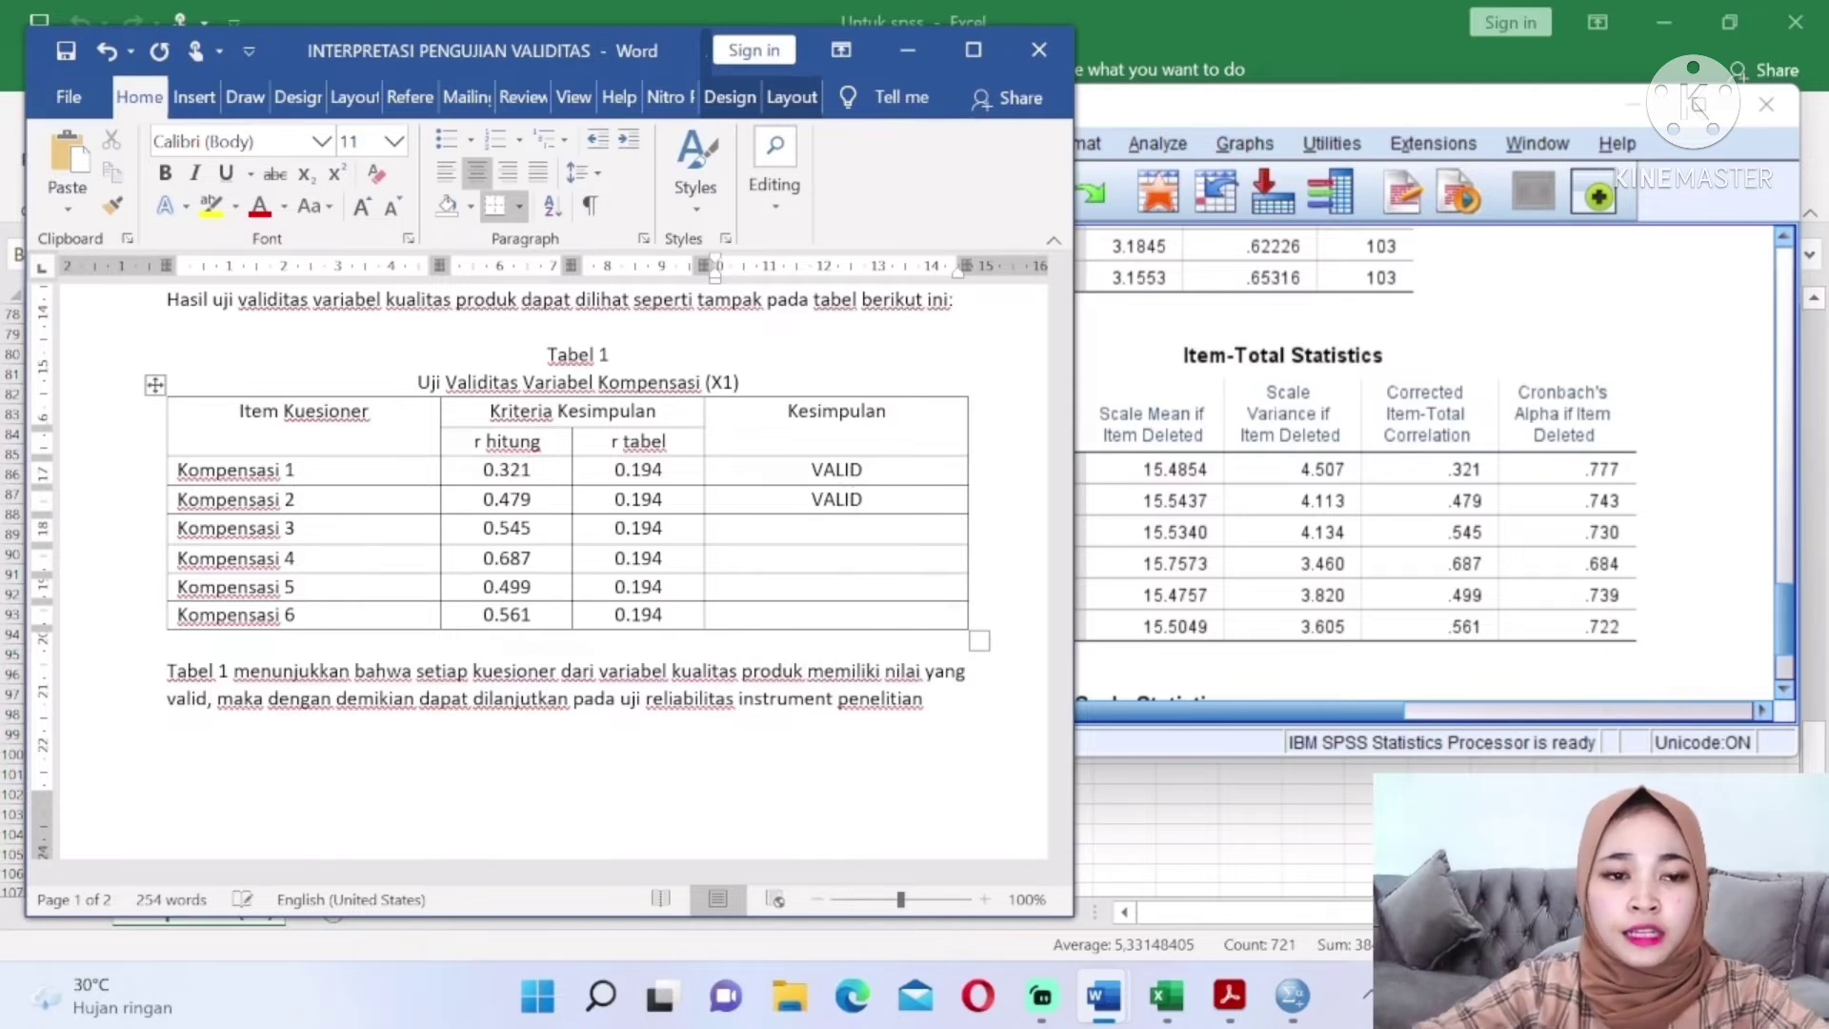
text(VALID)
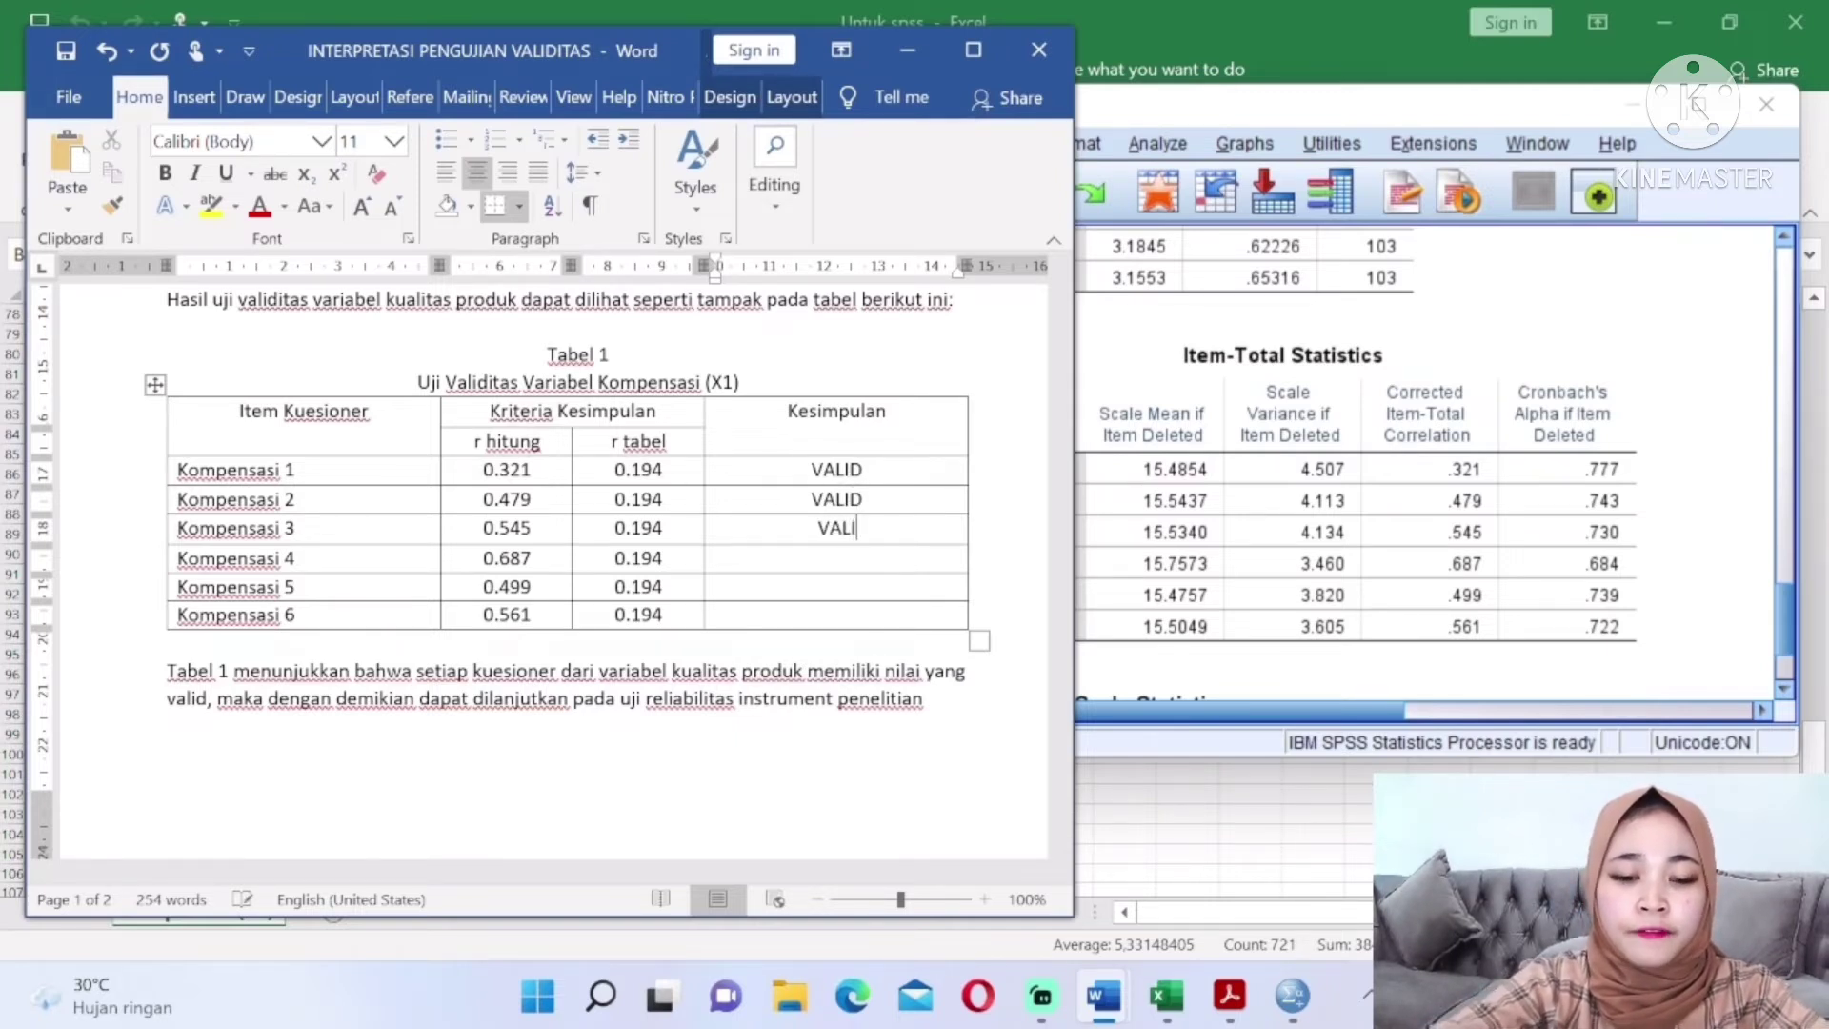
key(Down)
text(VAL)
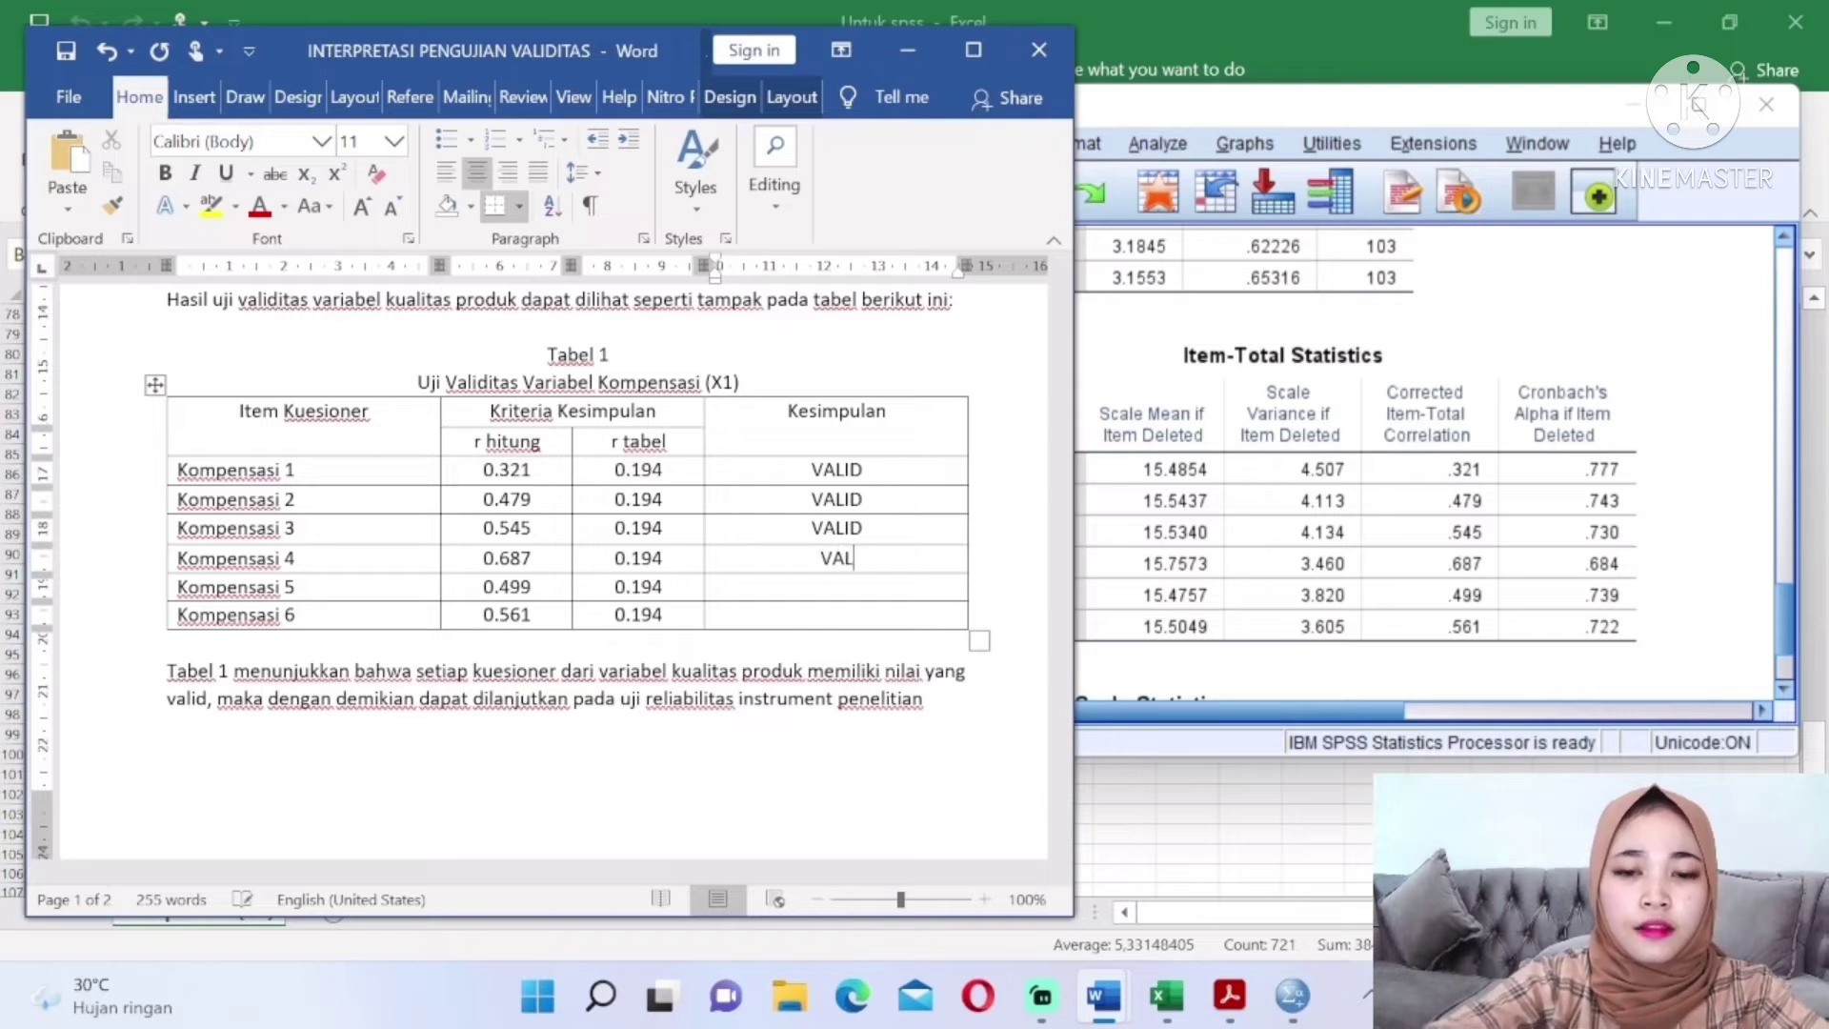
text(IDVALID)
key(Down)
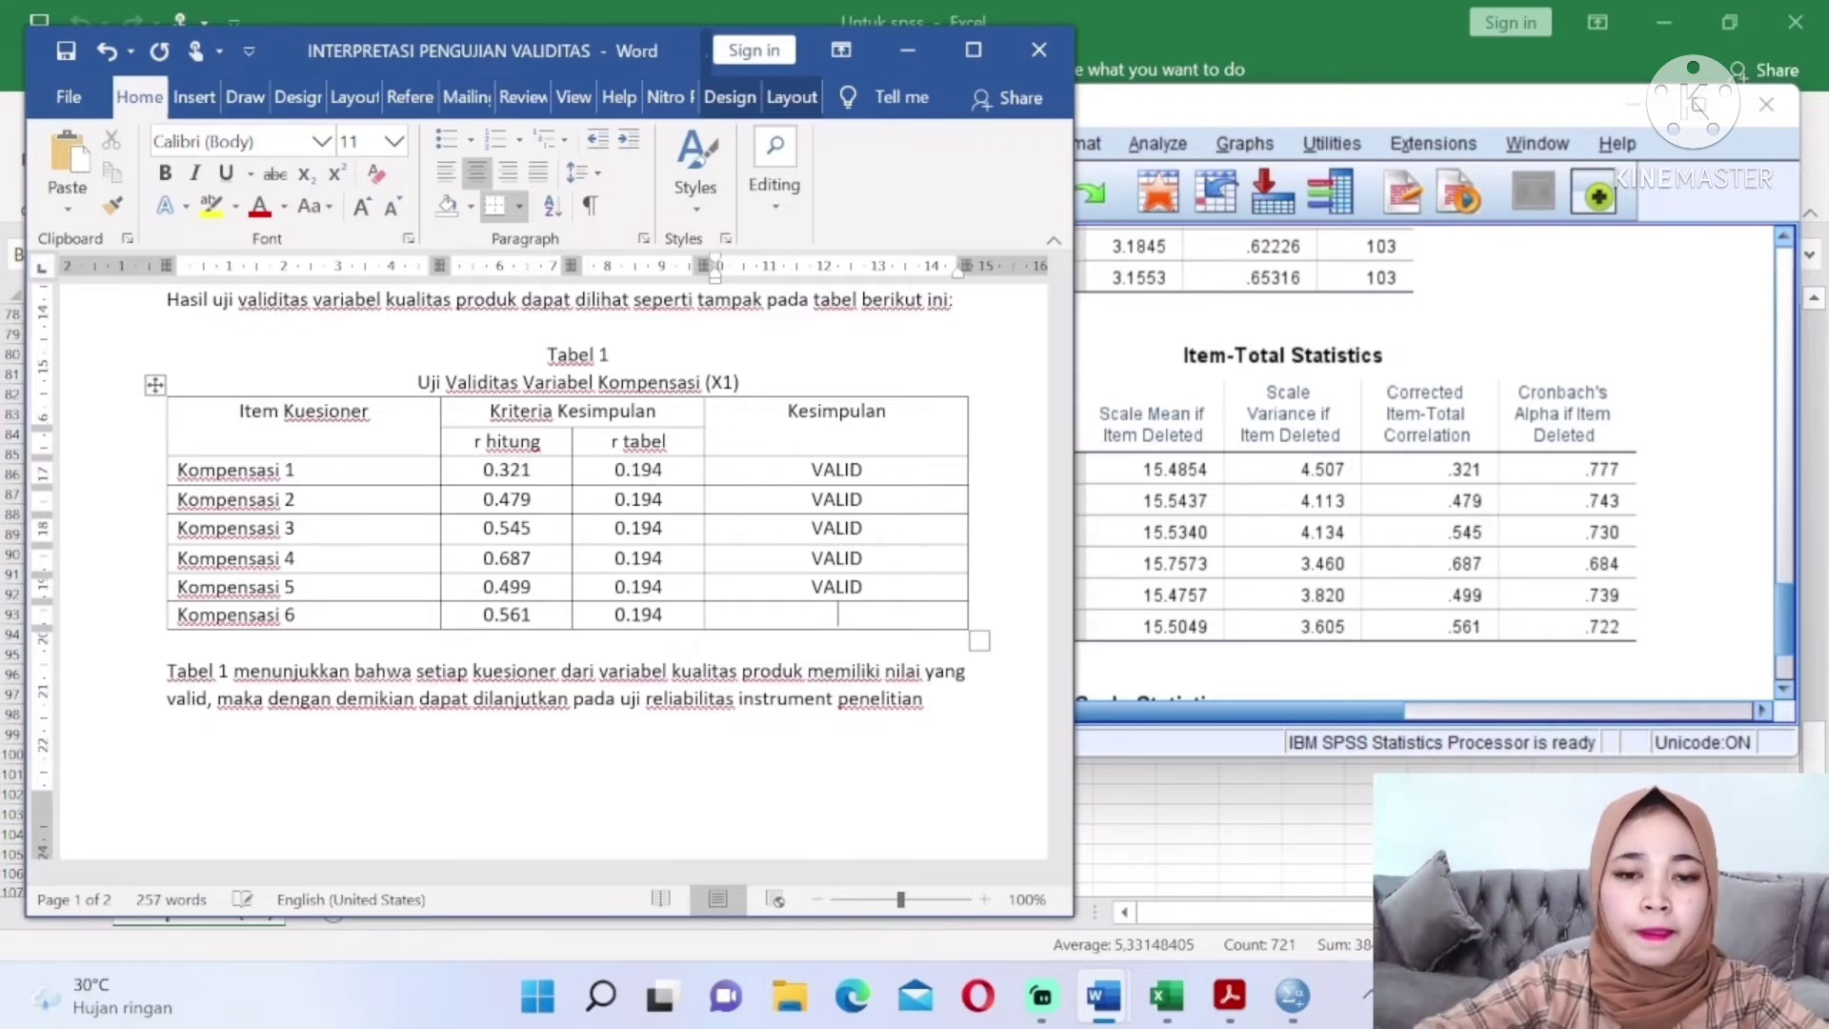
text(VALID)
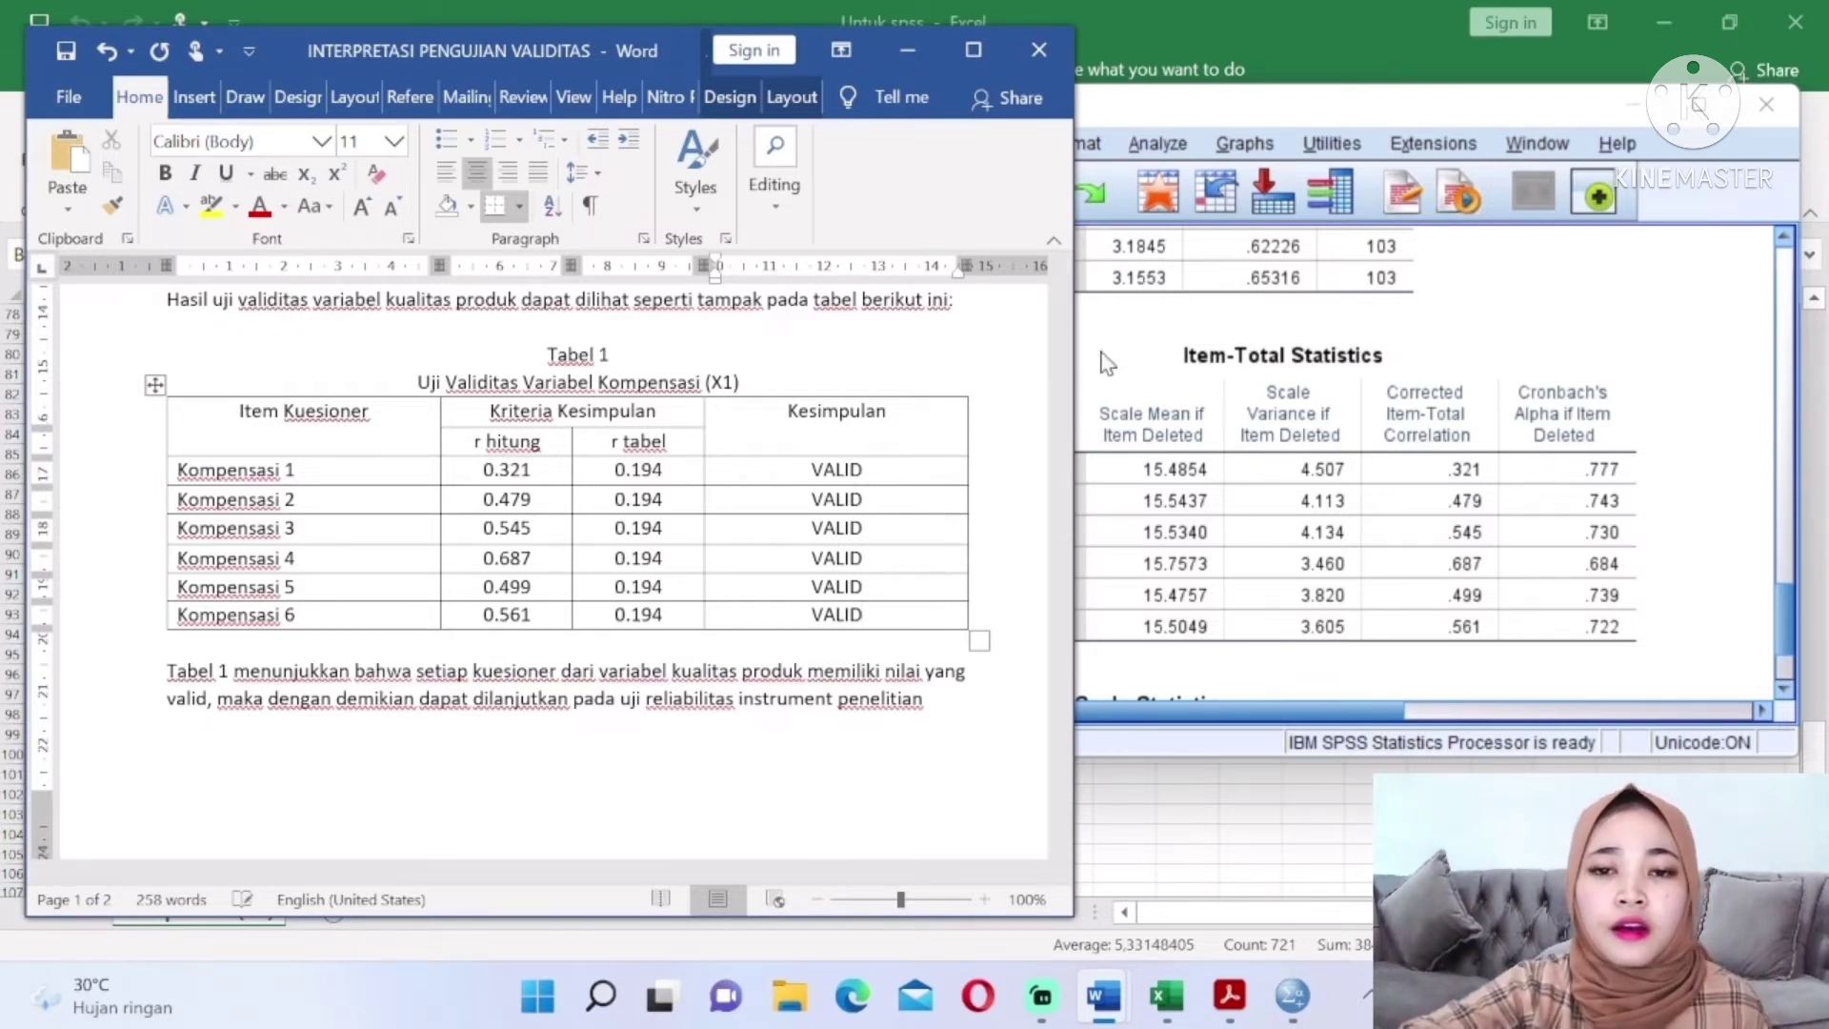
Examine the Tabel 2 reliability table in Word and the Reliability Statistics output in the SPSS Viewer
click(1629, 356)
key(alt+Tab)
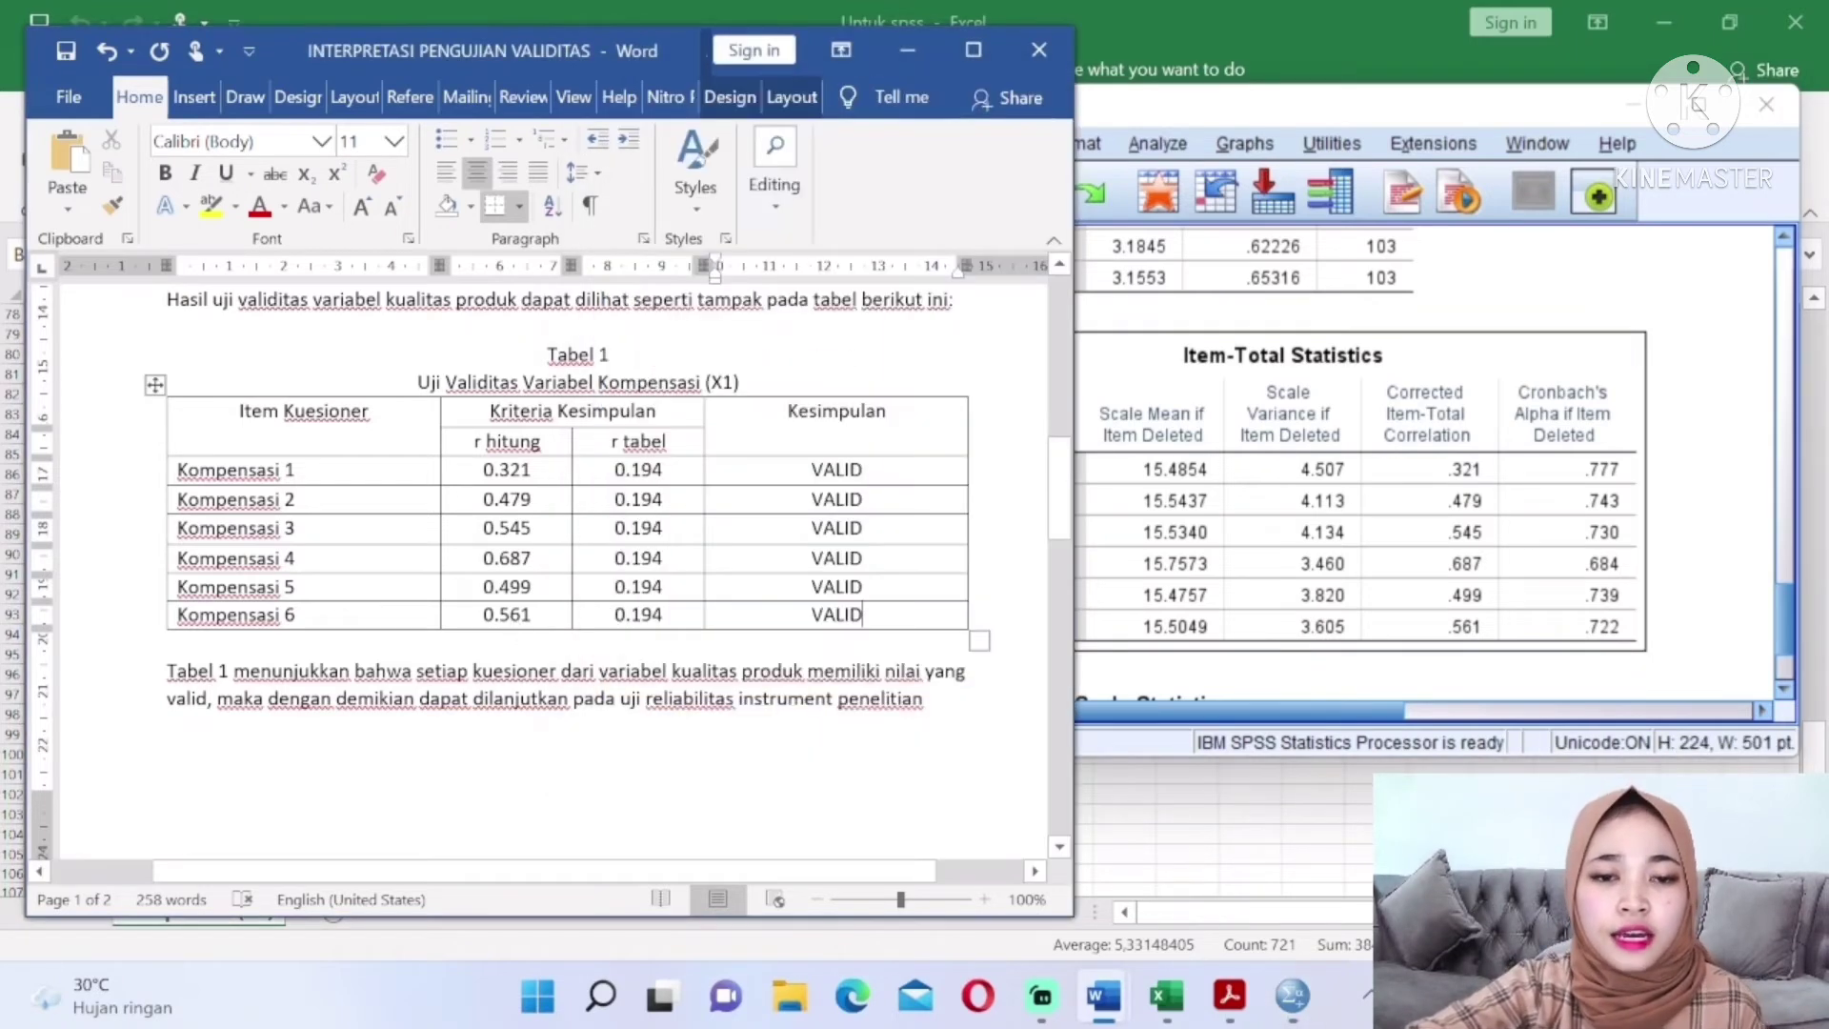
drag(1050, 513, 1074, 640)
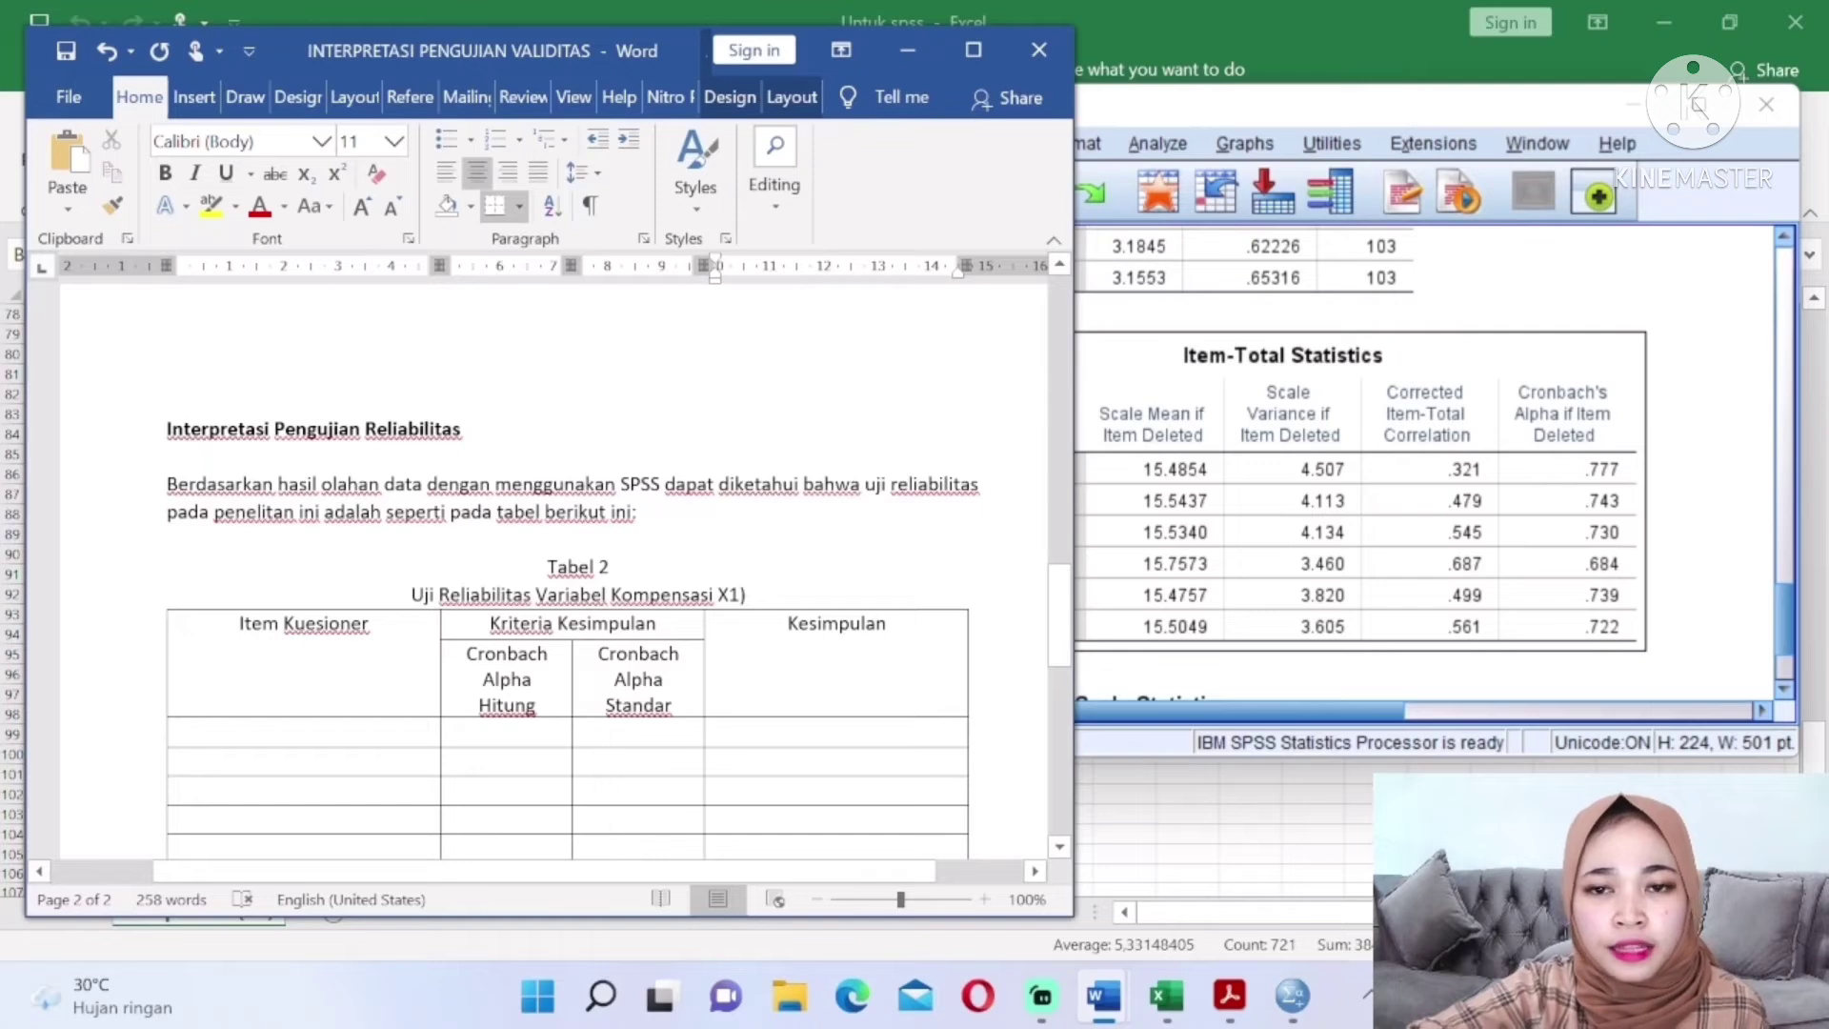
drag(1786, 585, 1820, 510)
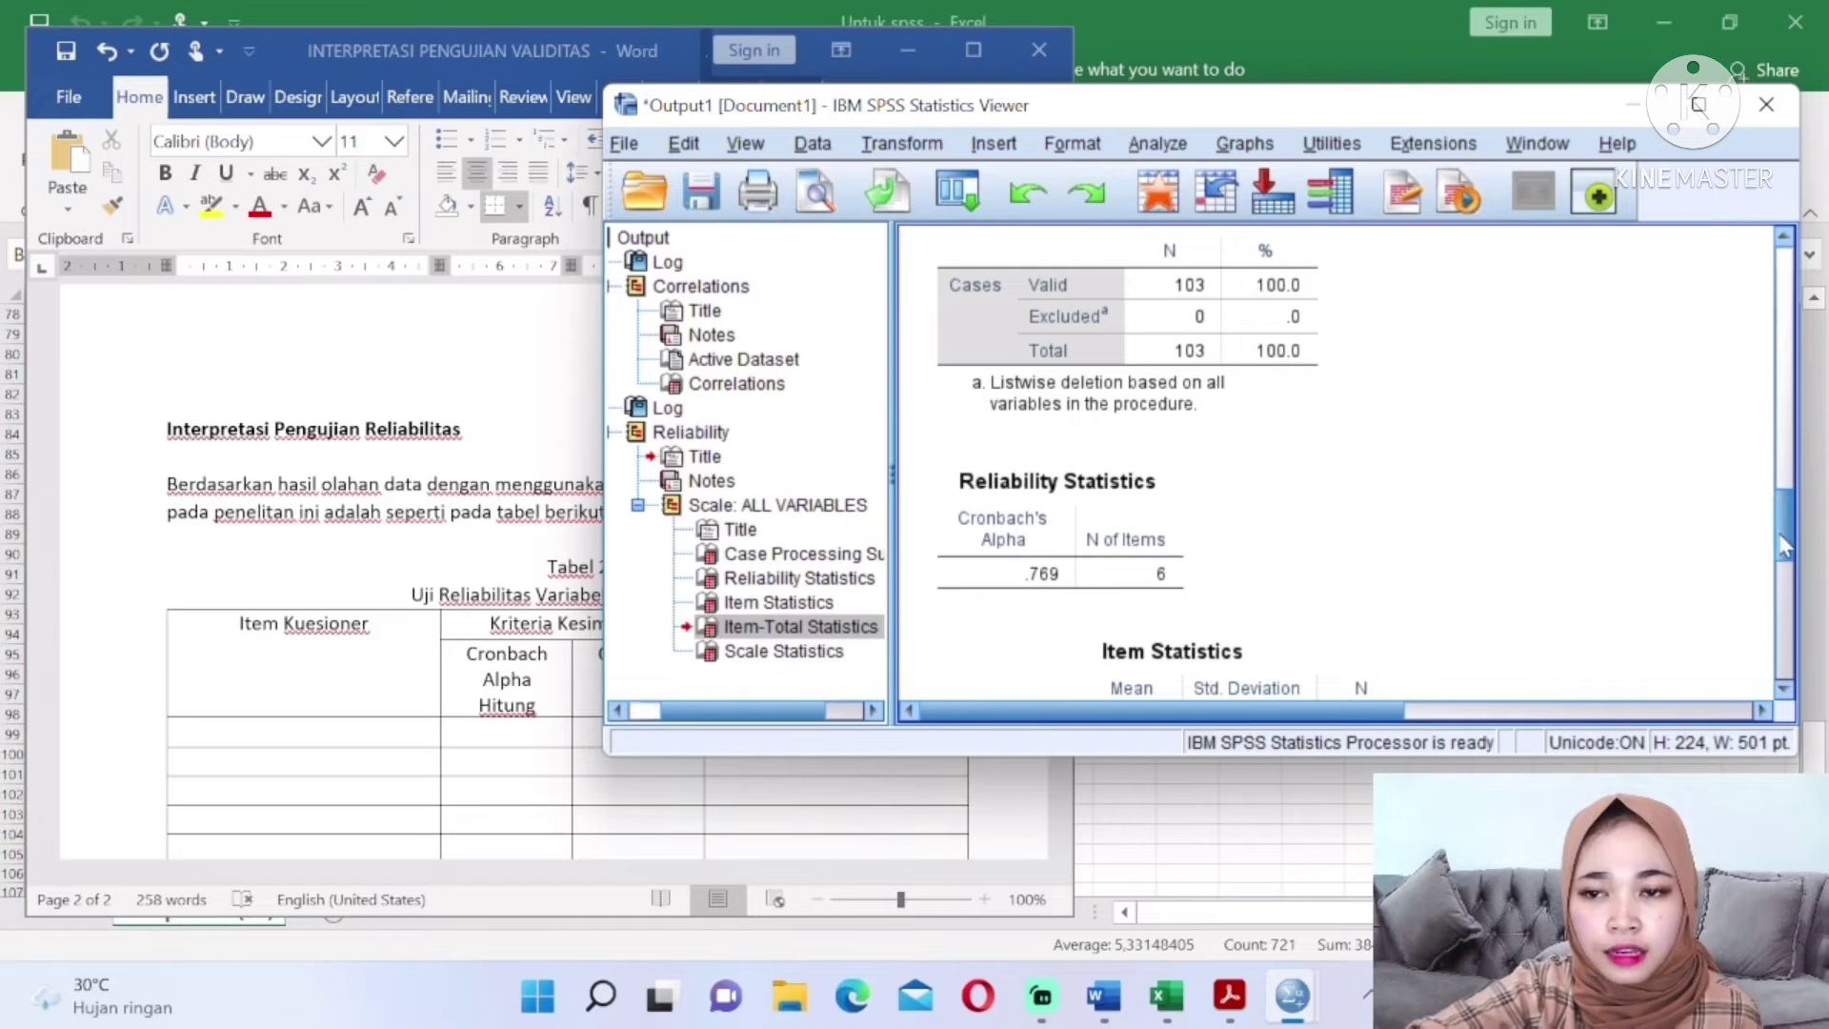
scroll(1333, 467, up, 3)
click(979, 365)
click(996, 247)
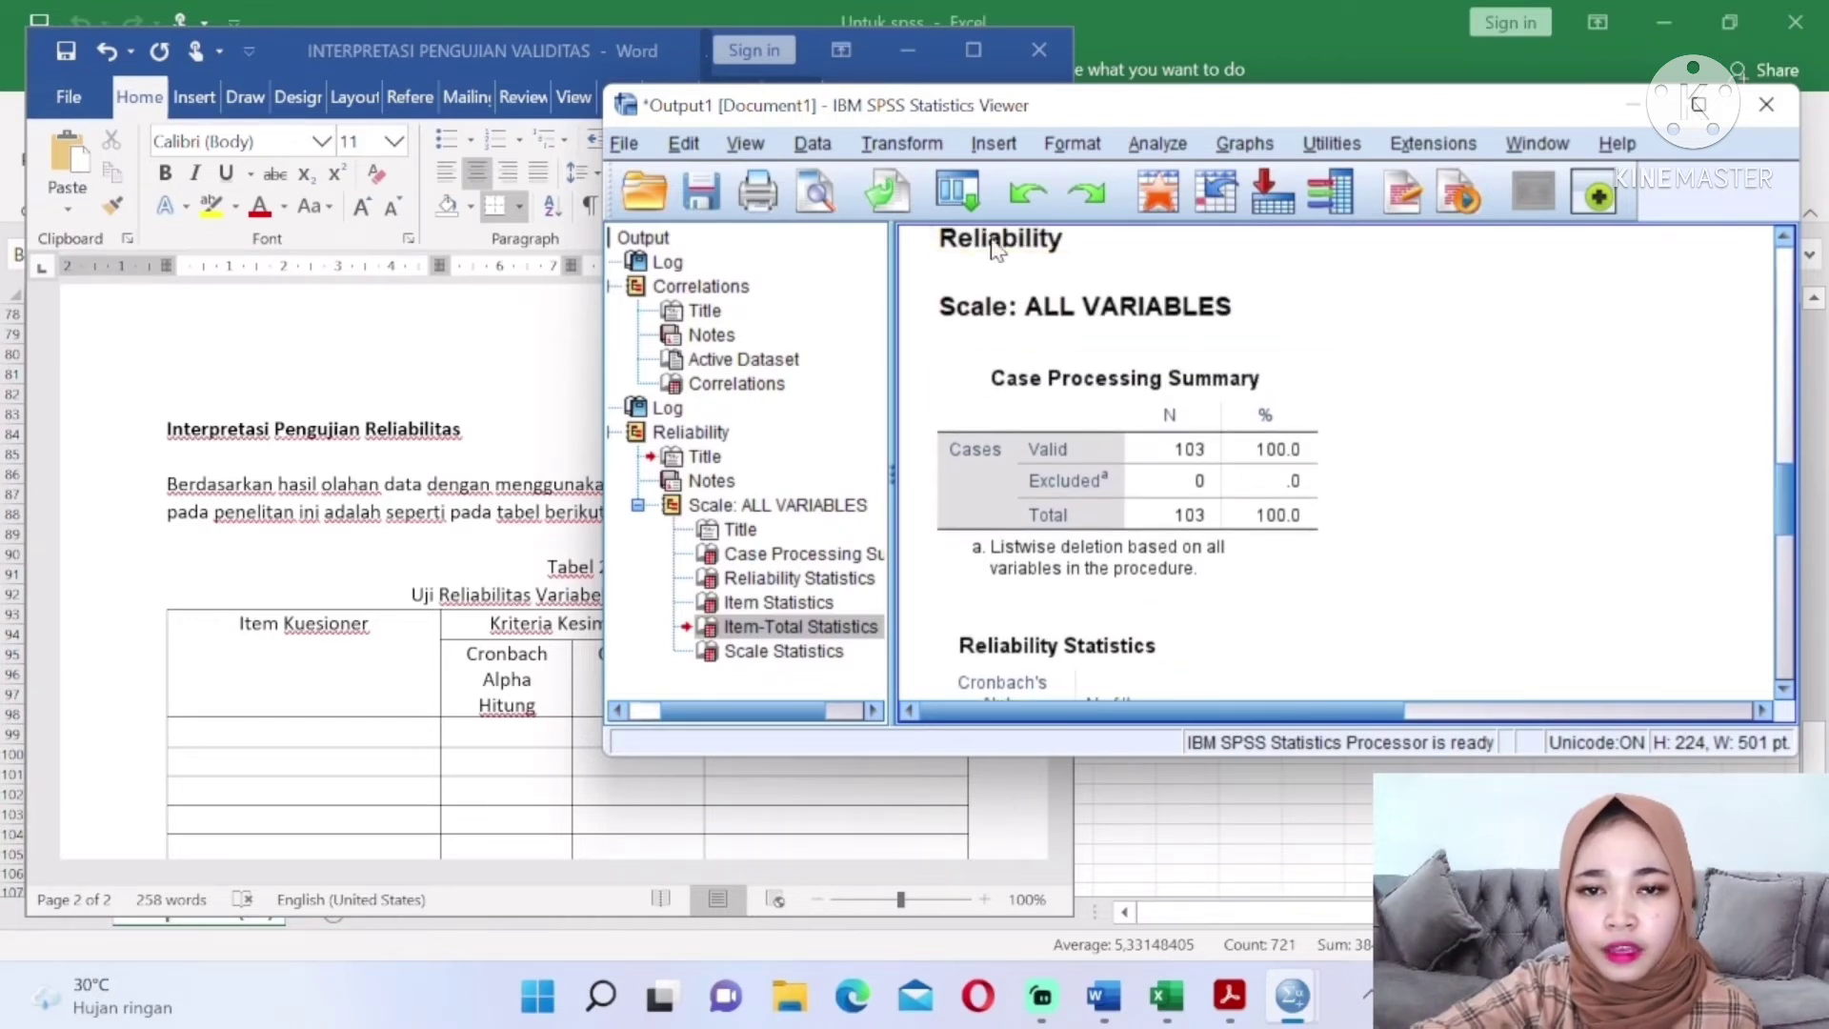
drag(1795, 507, 1795, 517)
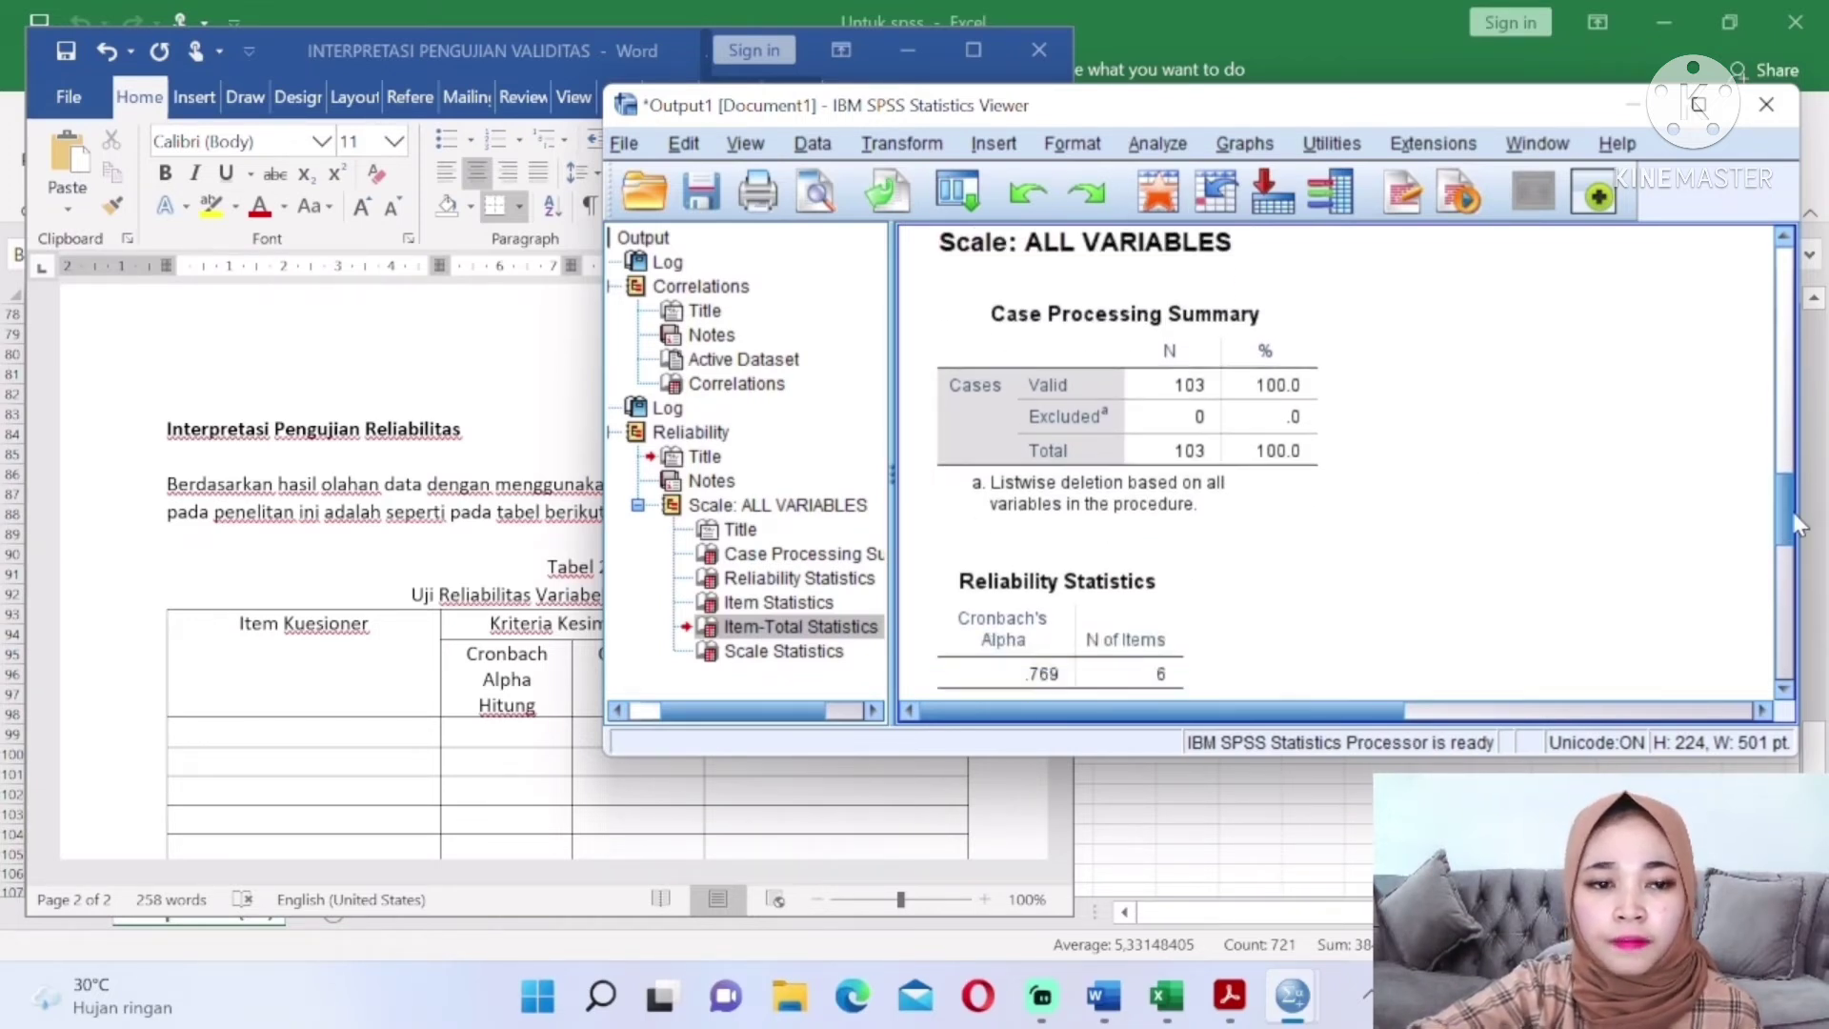
Switch to the Word document and enter Indikator 1 in the first Item Kuesioner row of Tabel 2
click(991, 839)
drag(1068, 600, 1068, 624)
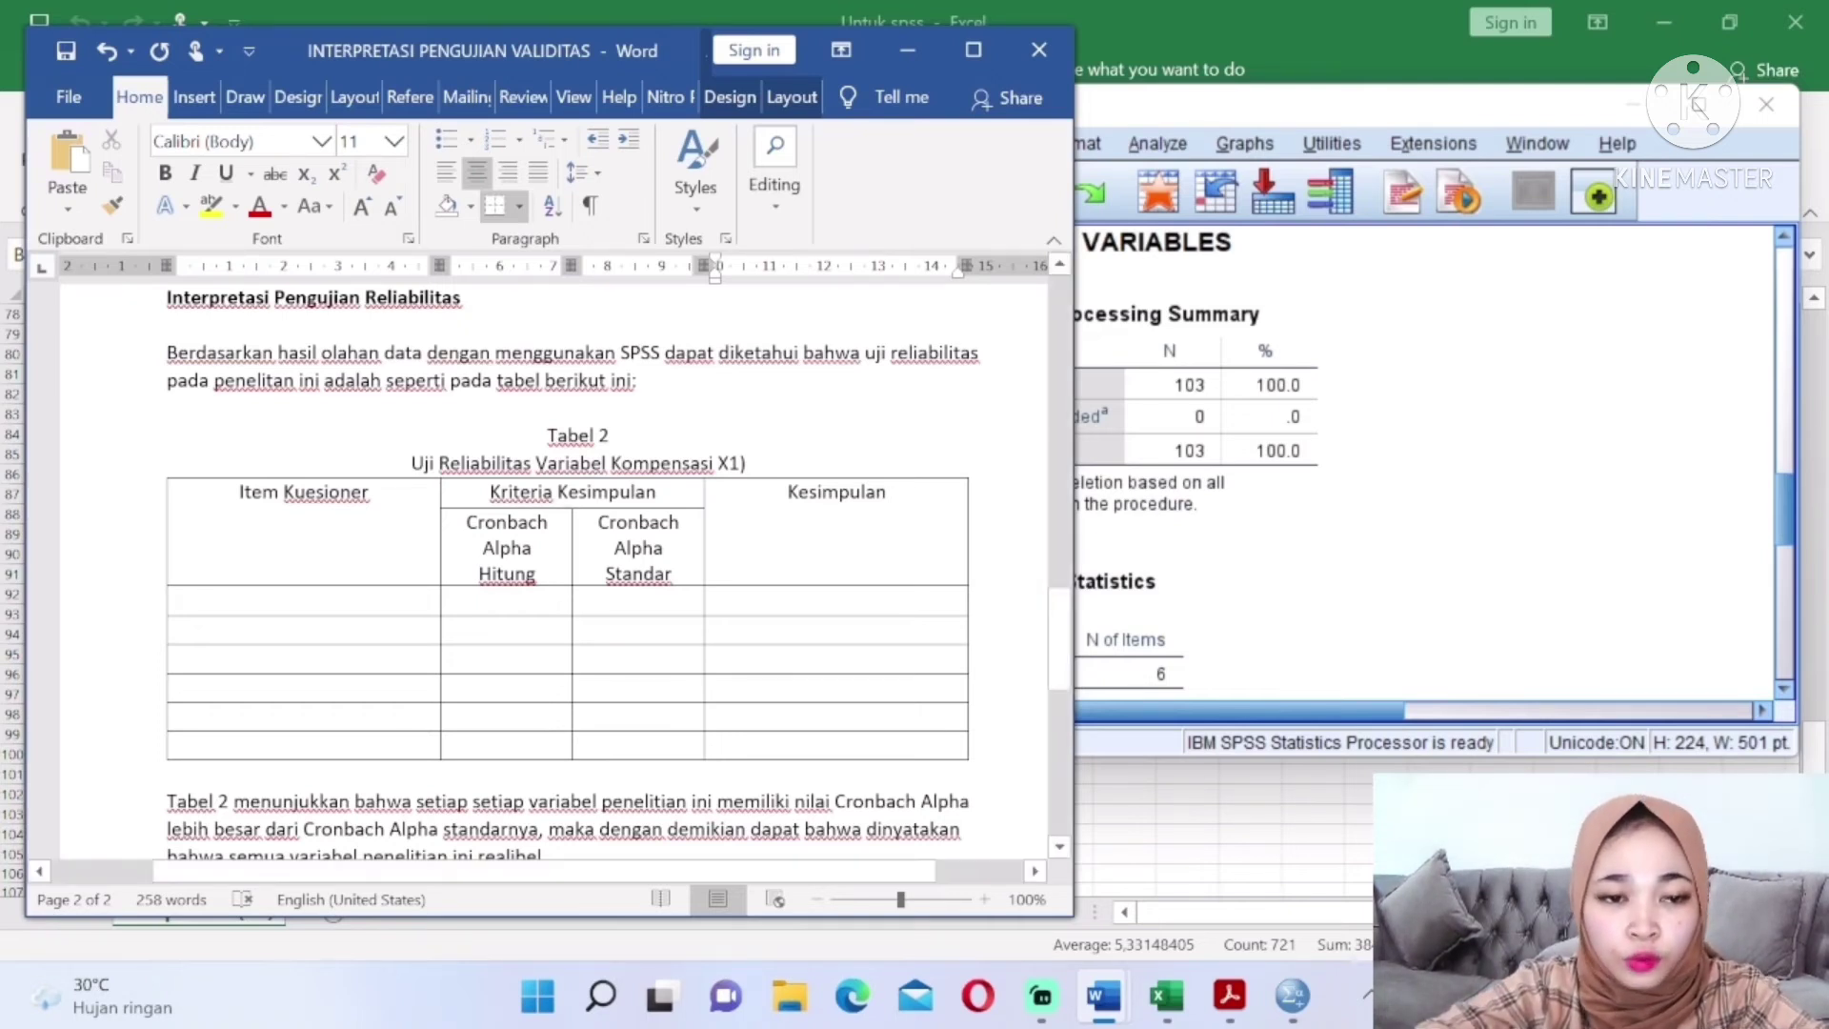
click(388, 600)
text(IN)
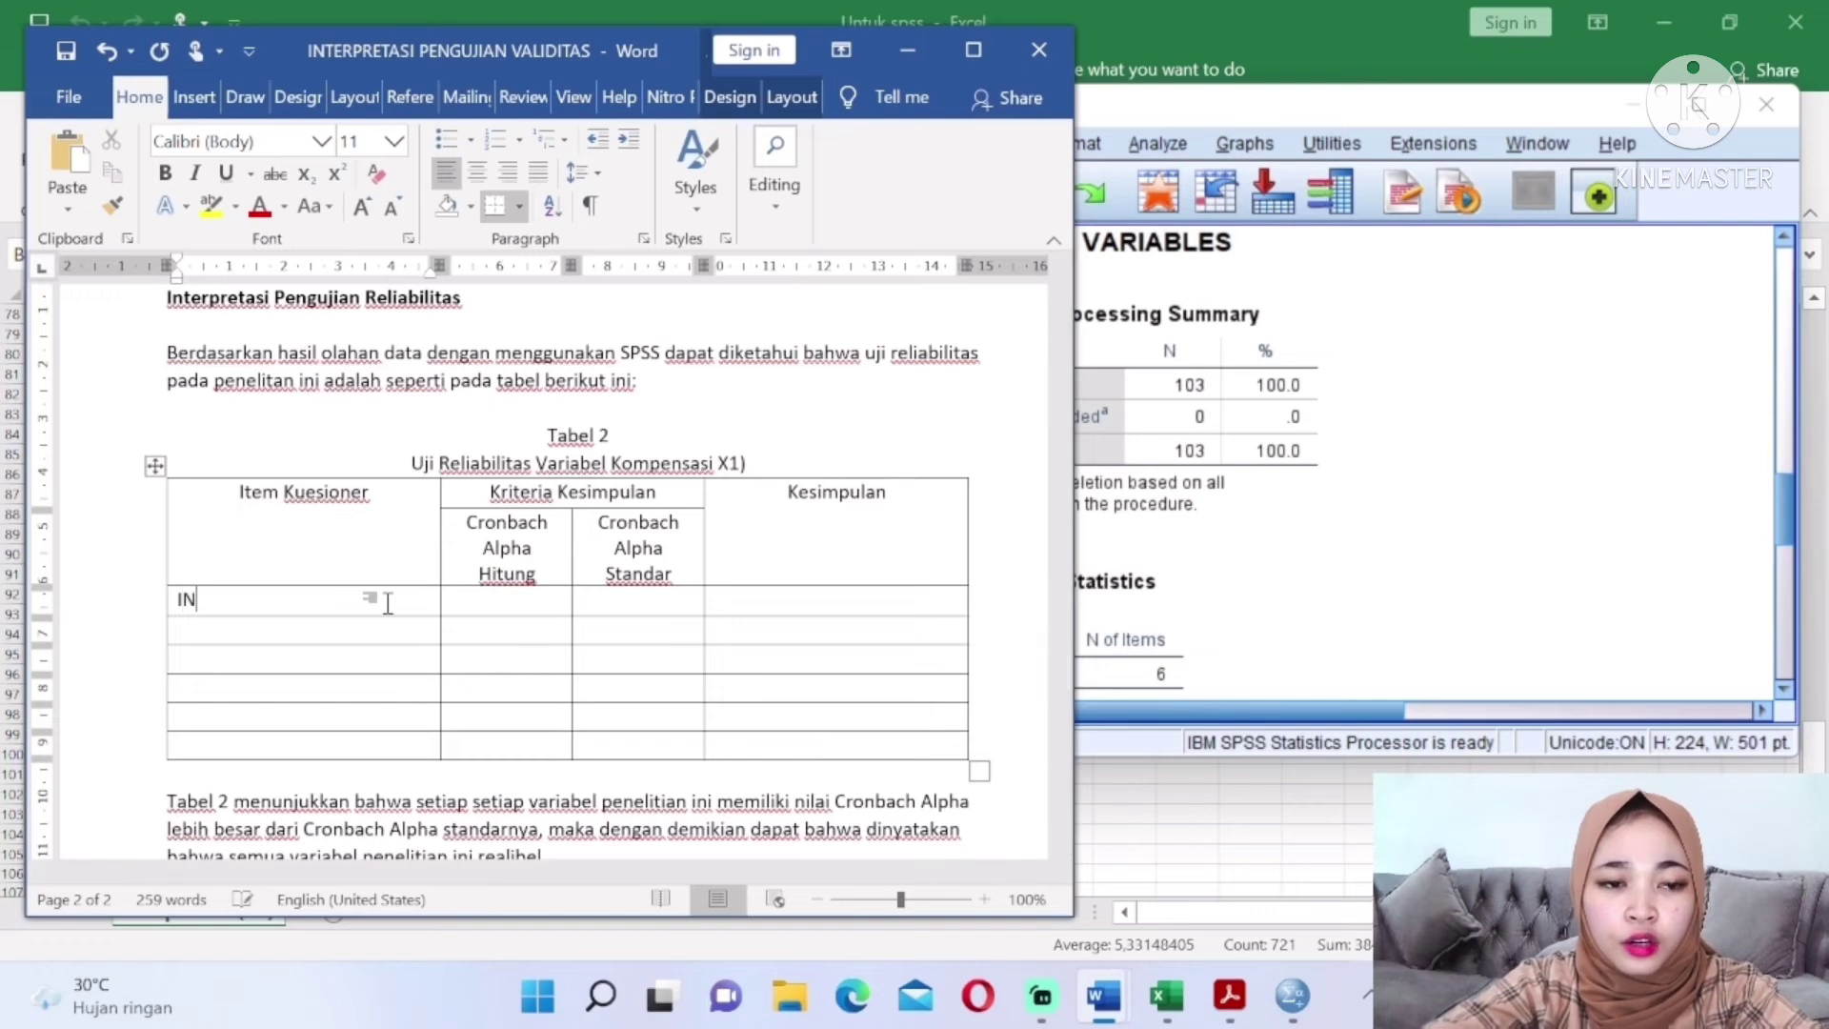
key(Caps_Lock)
key(BackSpace)
text(n)
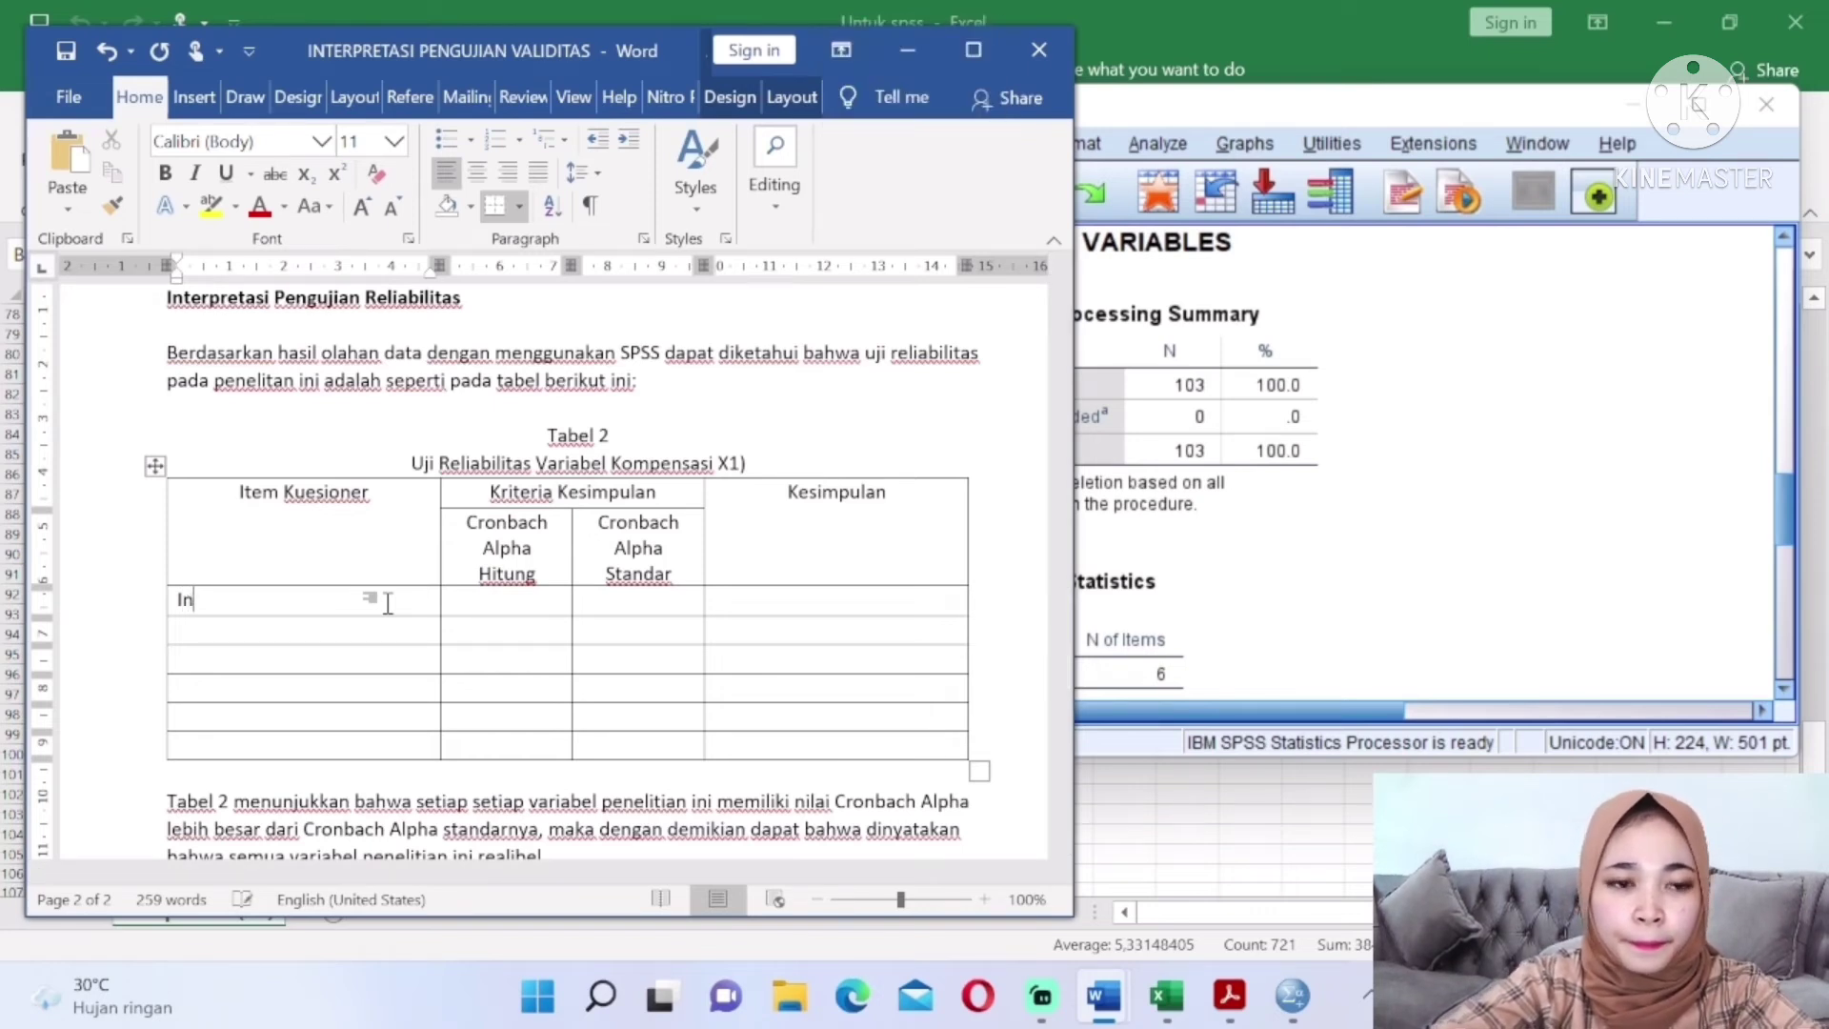
text(daik)
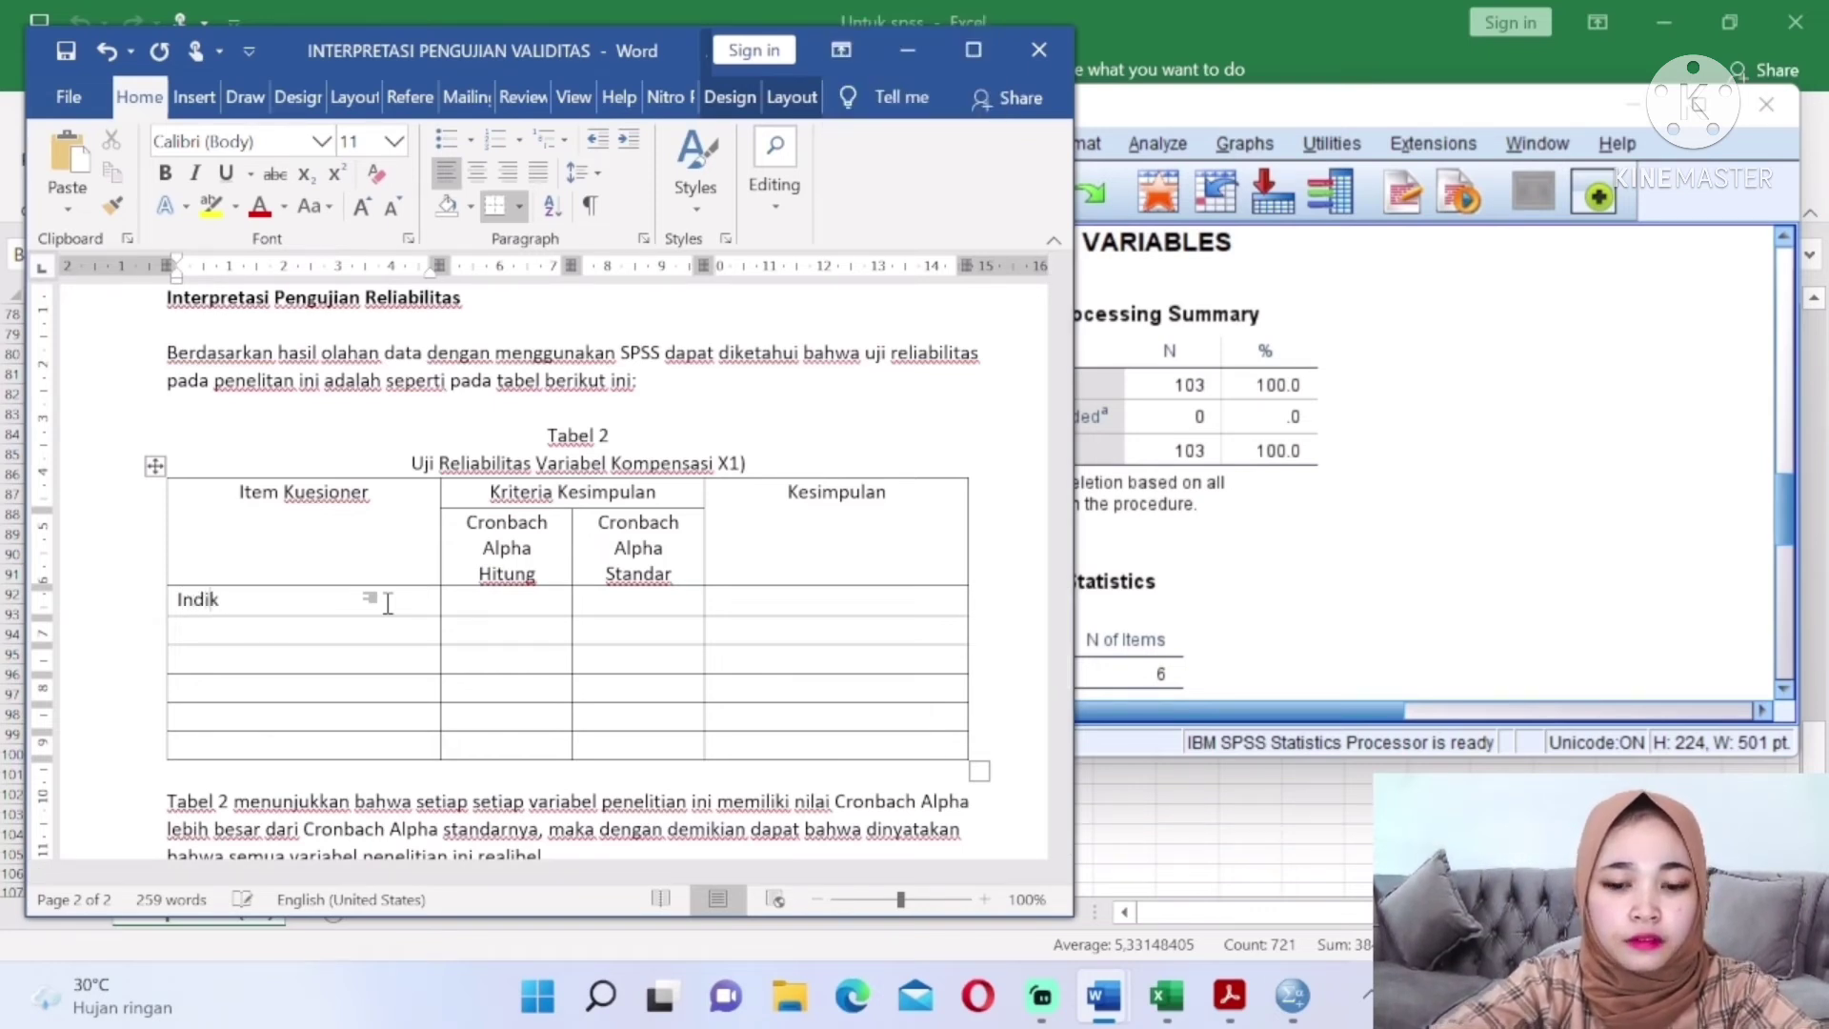
text(ator 1)
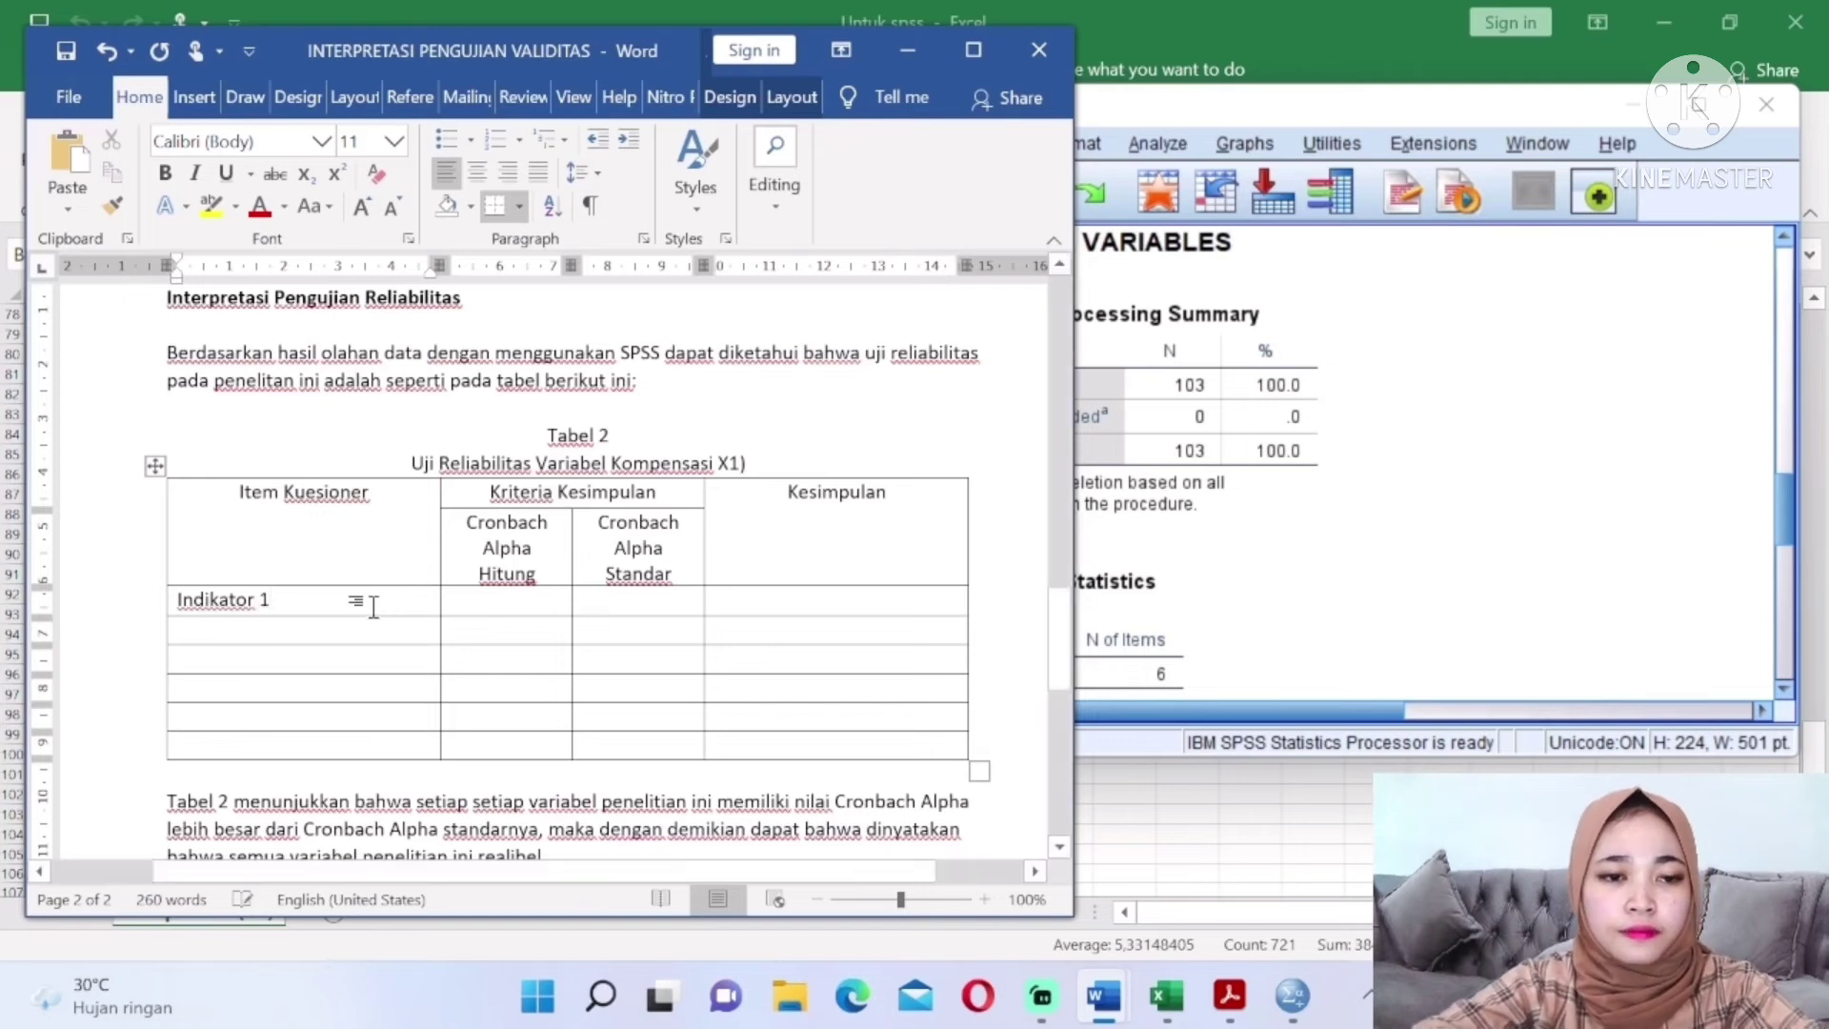
Copy the Indikator 1 label into the second and third Item Kuesioner rows of Tabel 2
triple_click(230, 601)
key(ctrl+c)
click(219, 630)
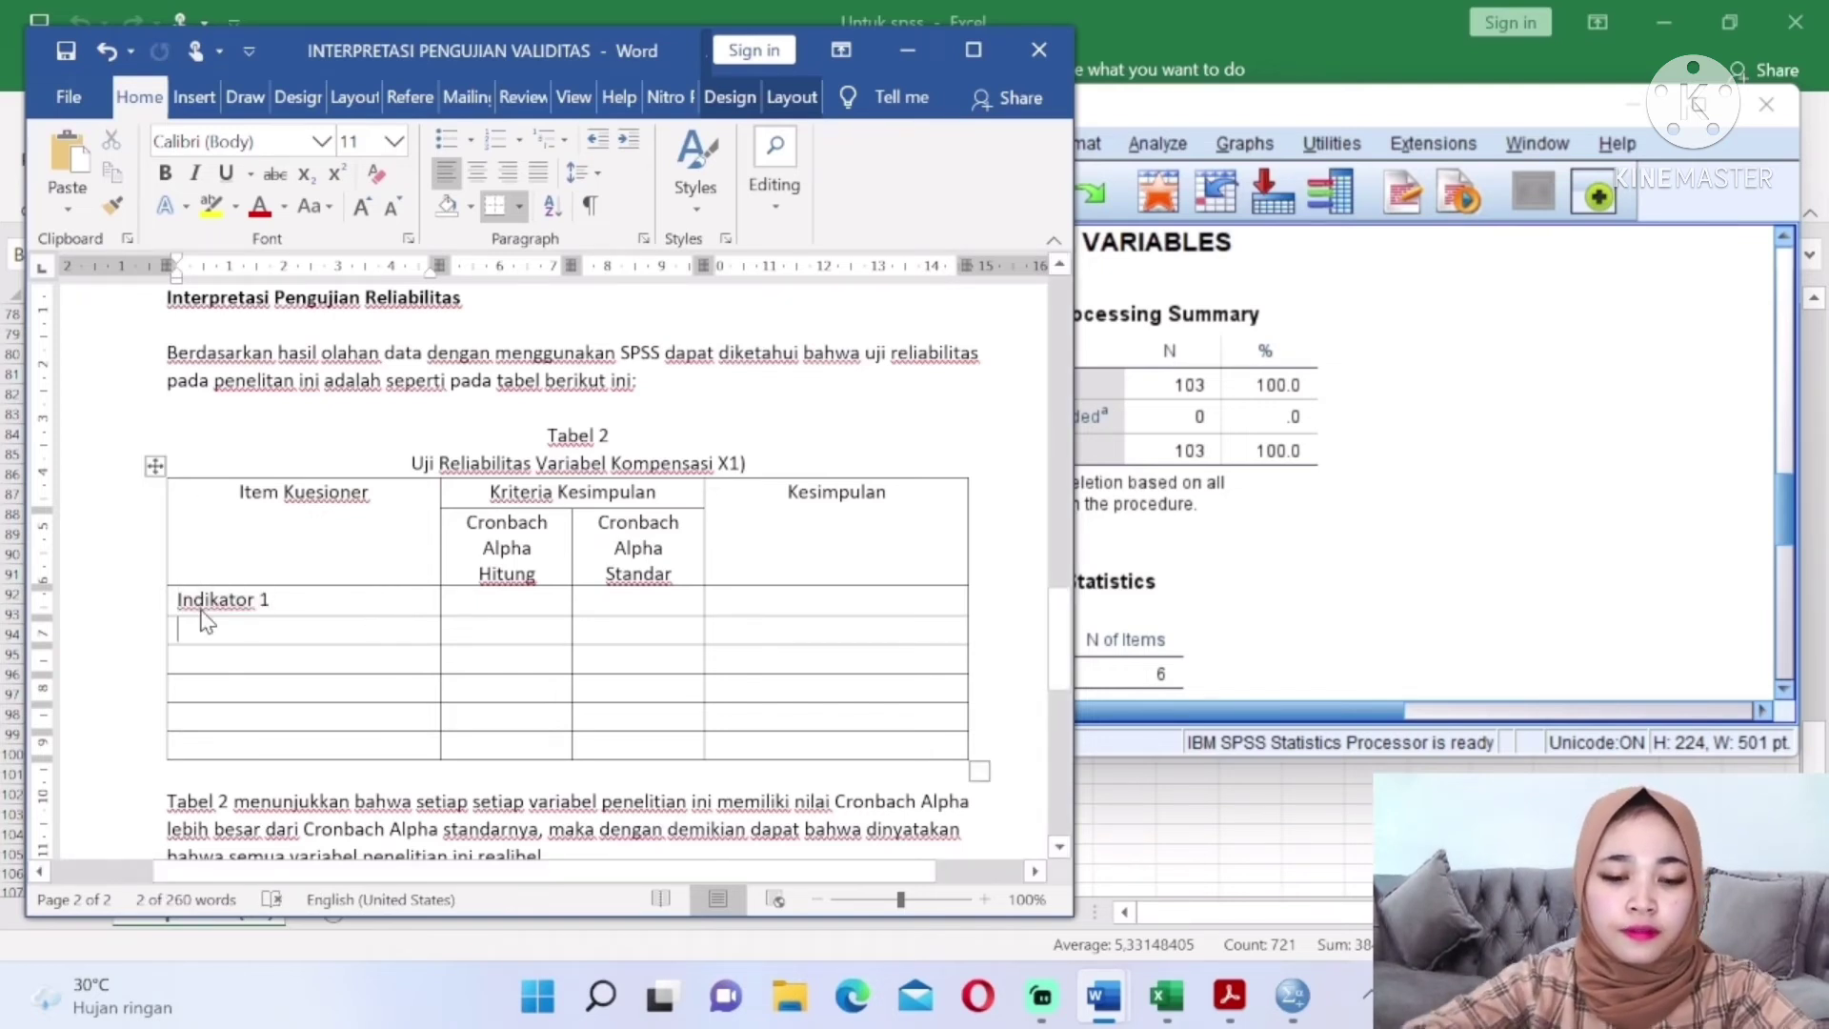
key(ctrl+v)
key(Down)
key(ctrl+v)
click(508, 657)
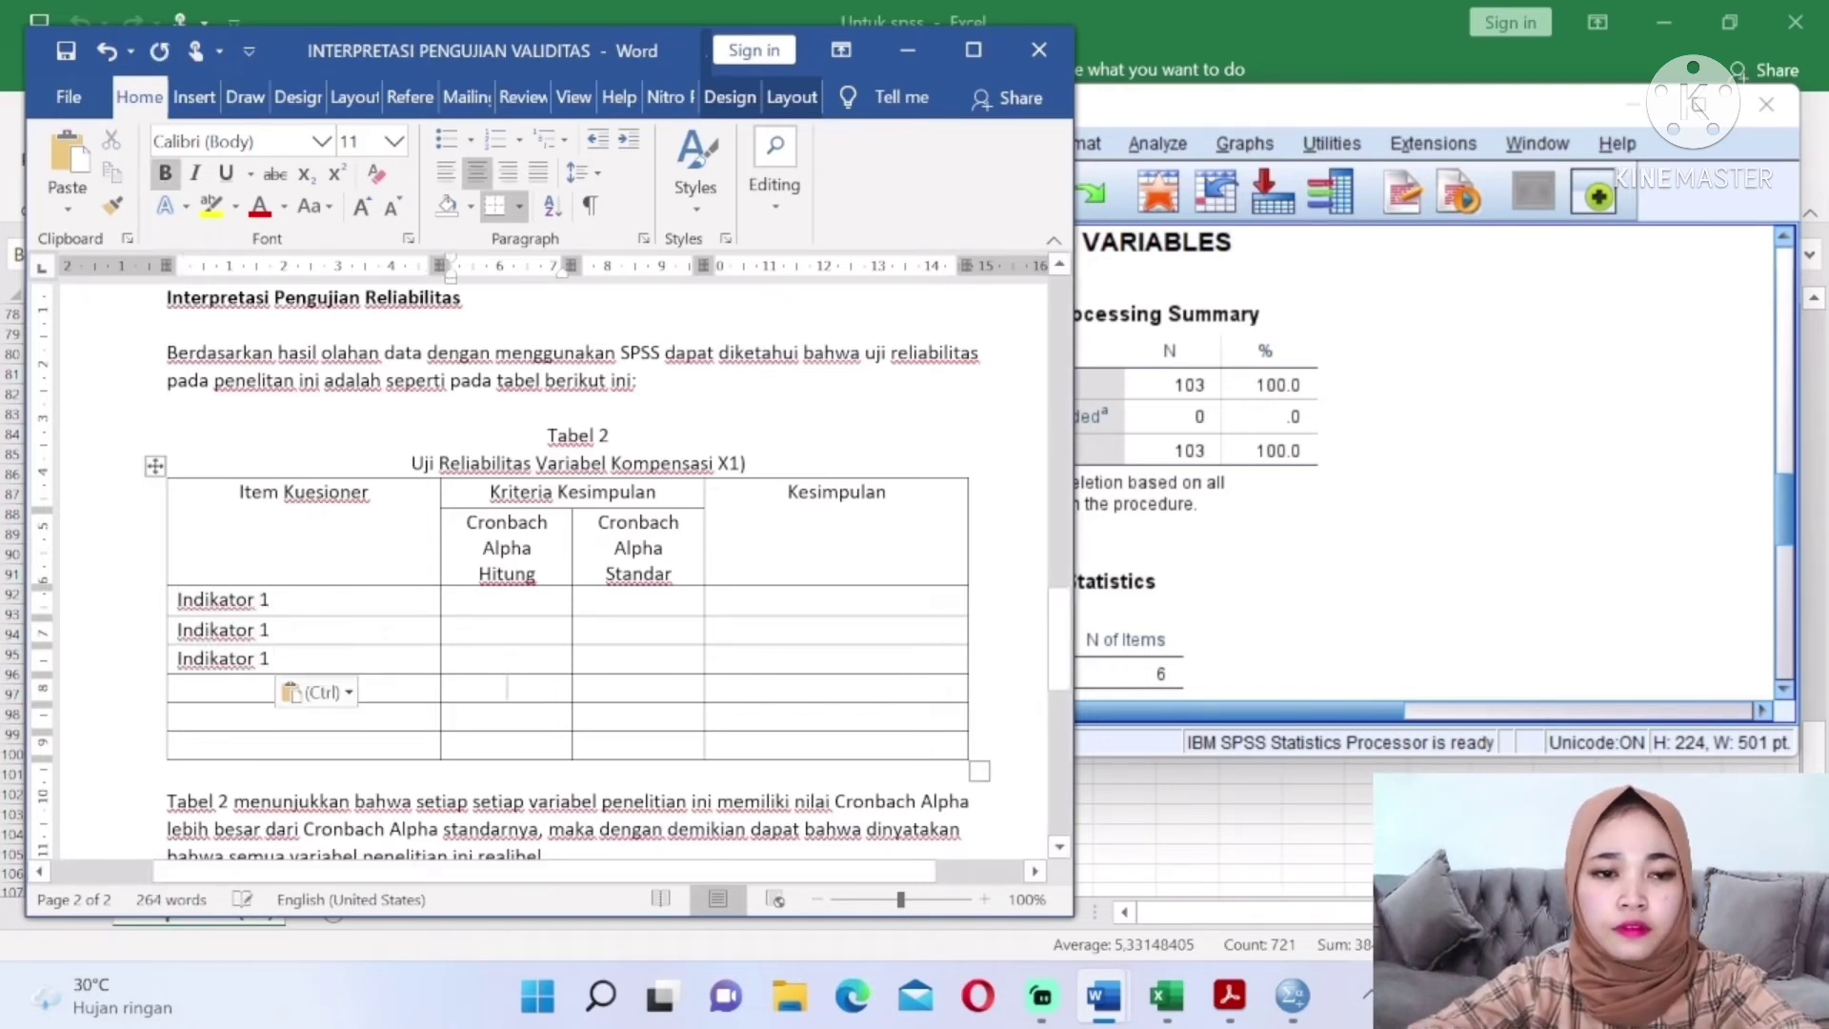
key(Down)
key(Down)
key(Down)
scroll(203, 608, down, 5)
key(Up)
key(Up)
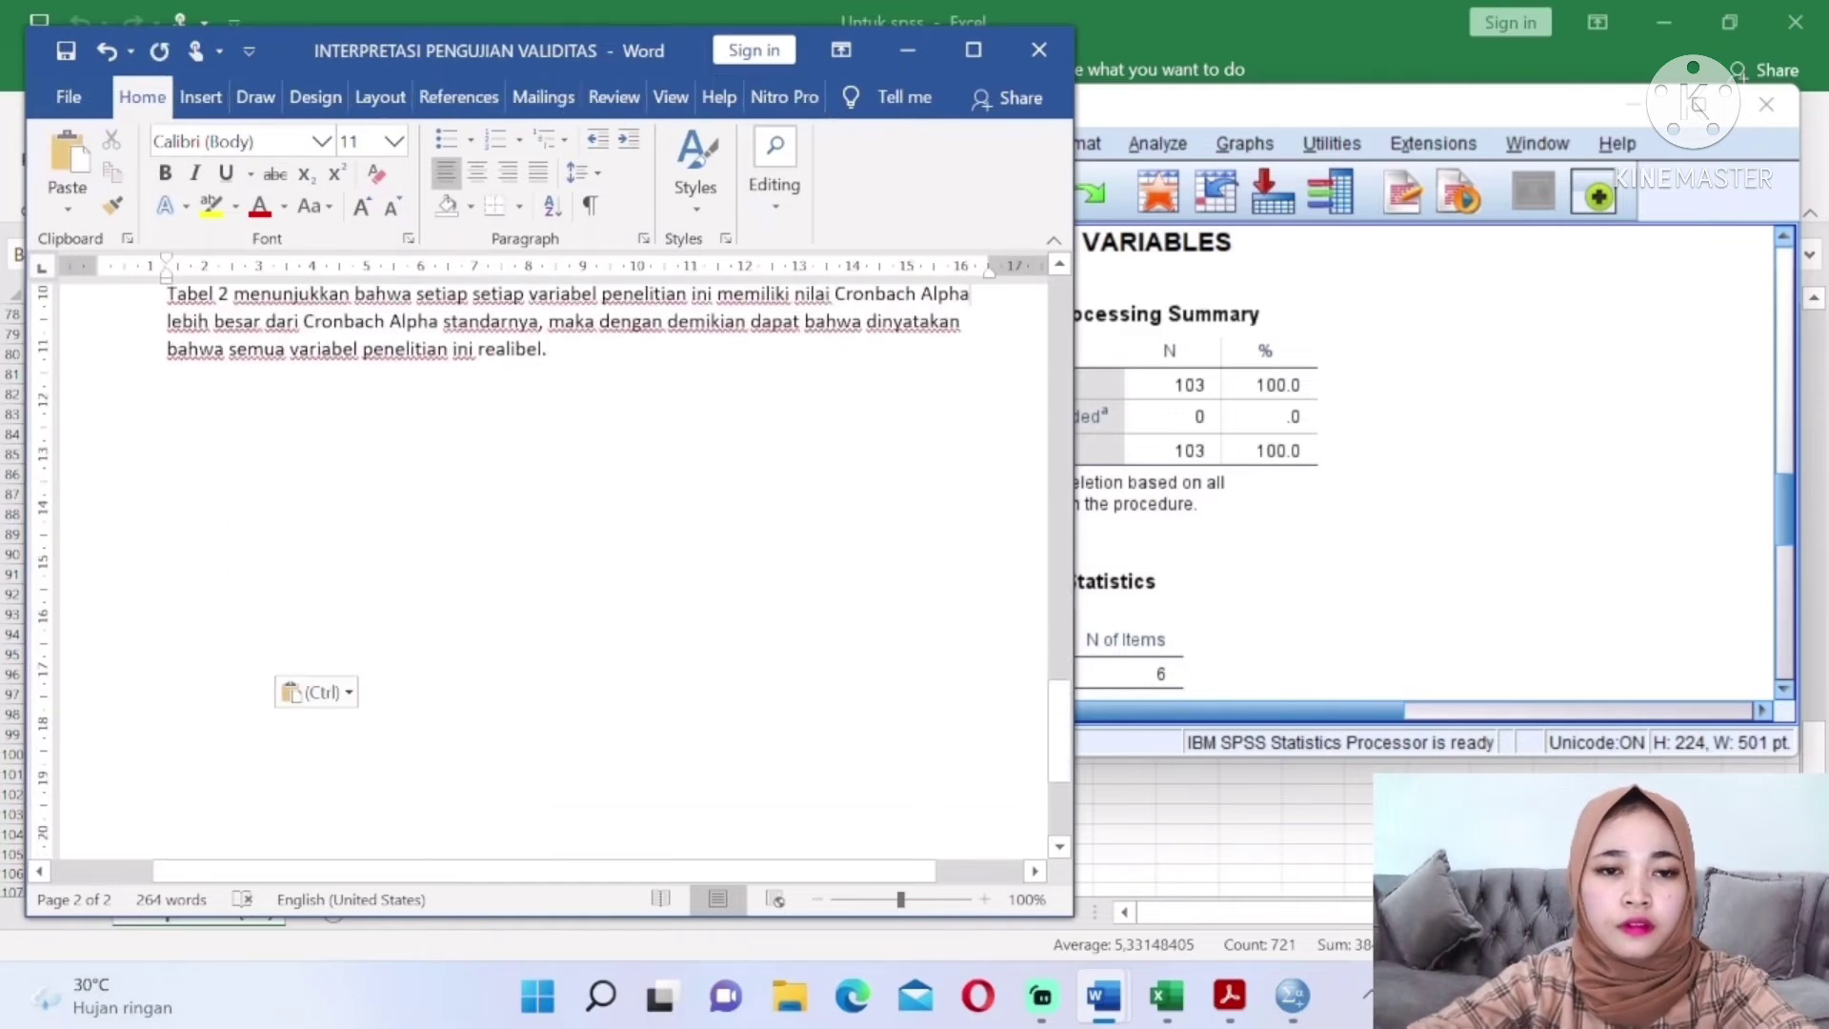
key(Up)
key(Up)
key(Up)
key(Up)
key(Up)
key(Up)
key(Up)
key(Up)
key(Up)
key(Up)
key(Up)
key(Up)
key(Up)
Paste the copied Indikator 1 label into the last three Item Kuesioner rows of Tabel 2
click(205, 634)
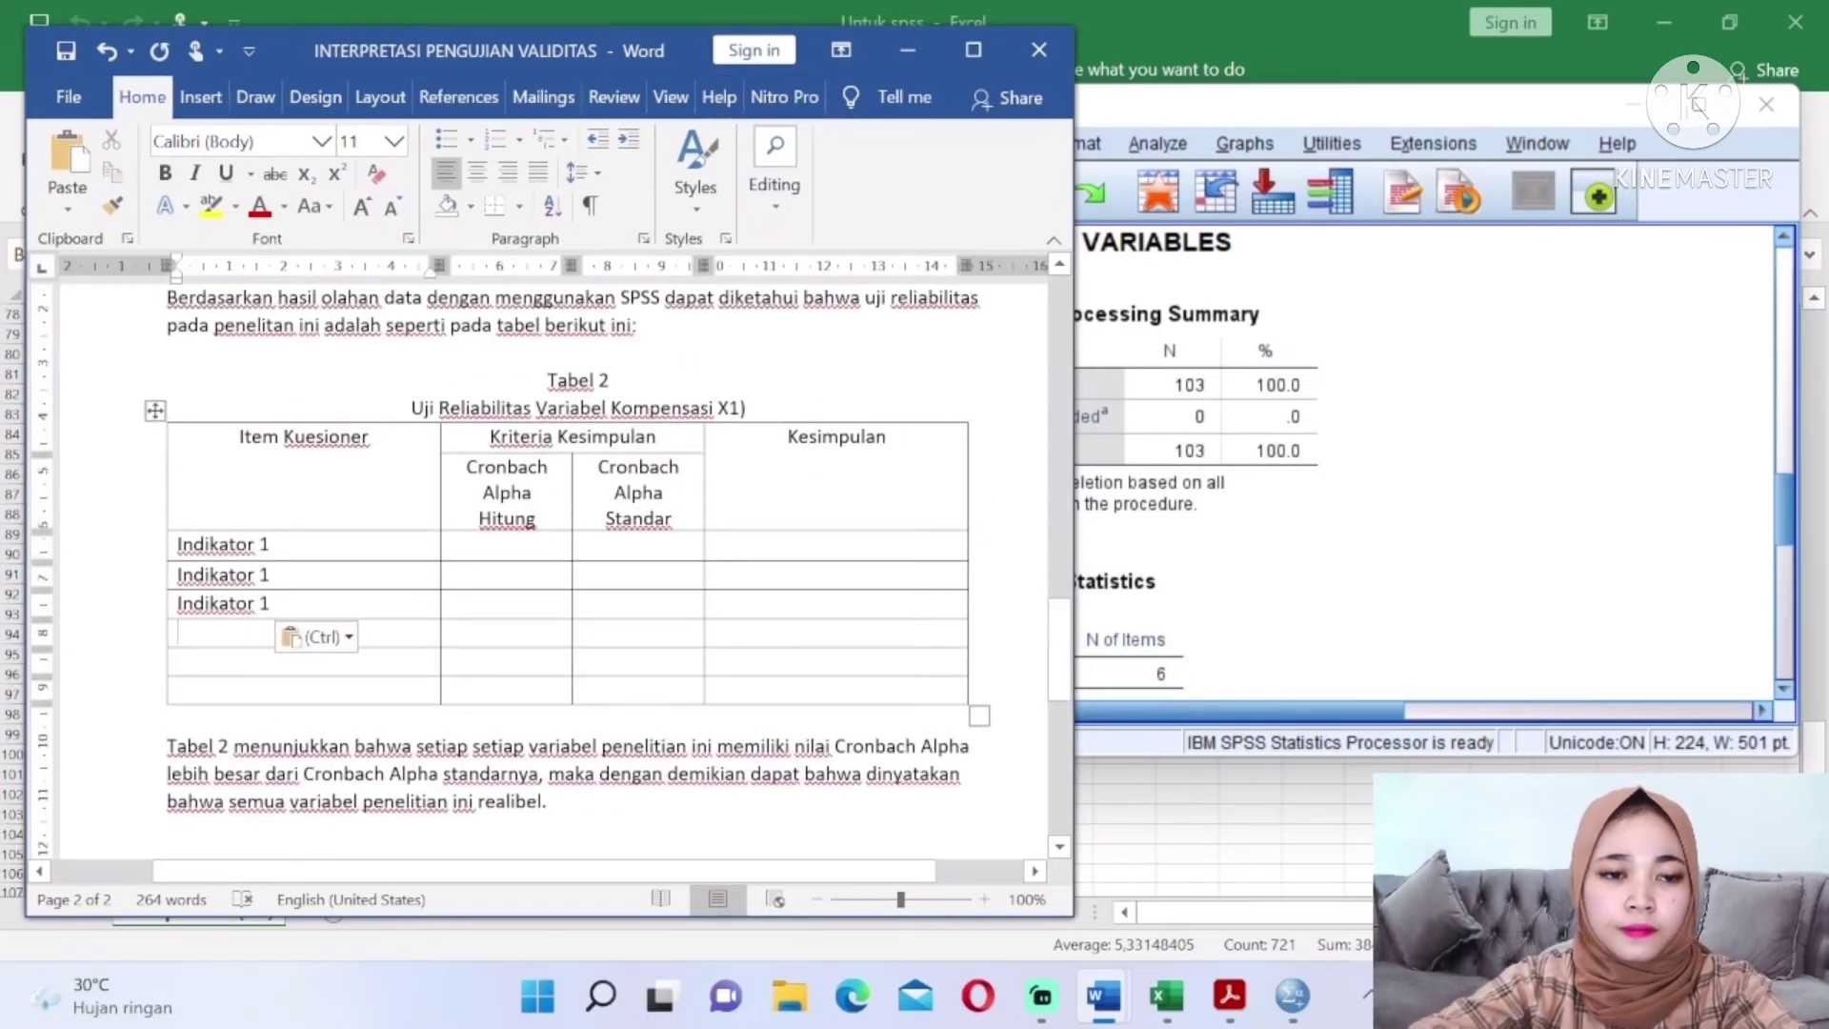
key(ctrl+v)
key(Down)
key(ctrl+v)
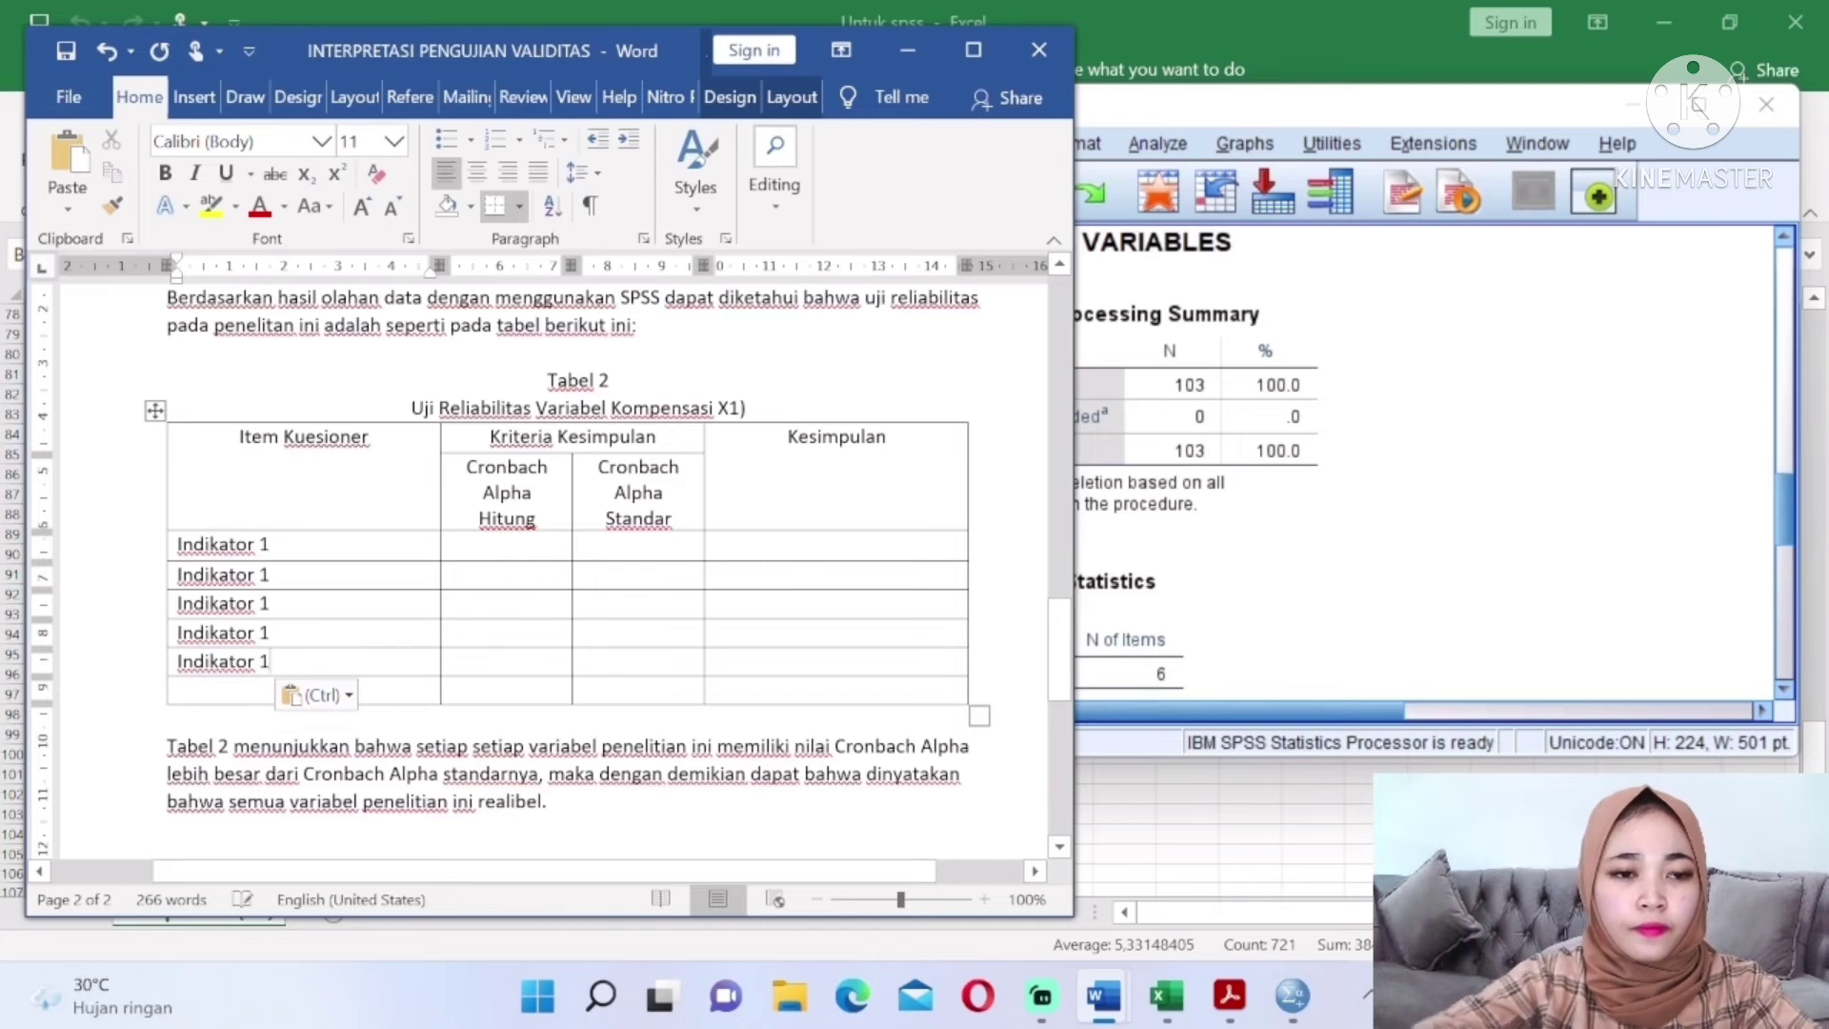
key(Down)
key(ctrl+v)
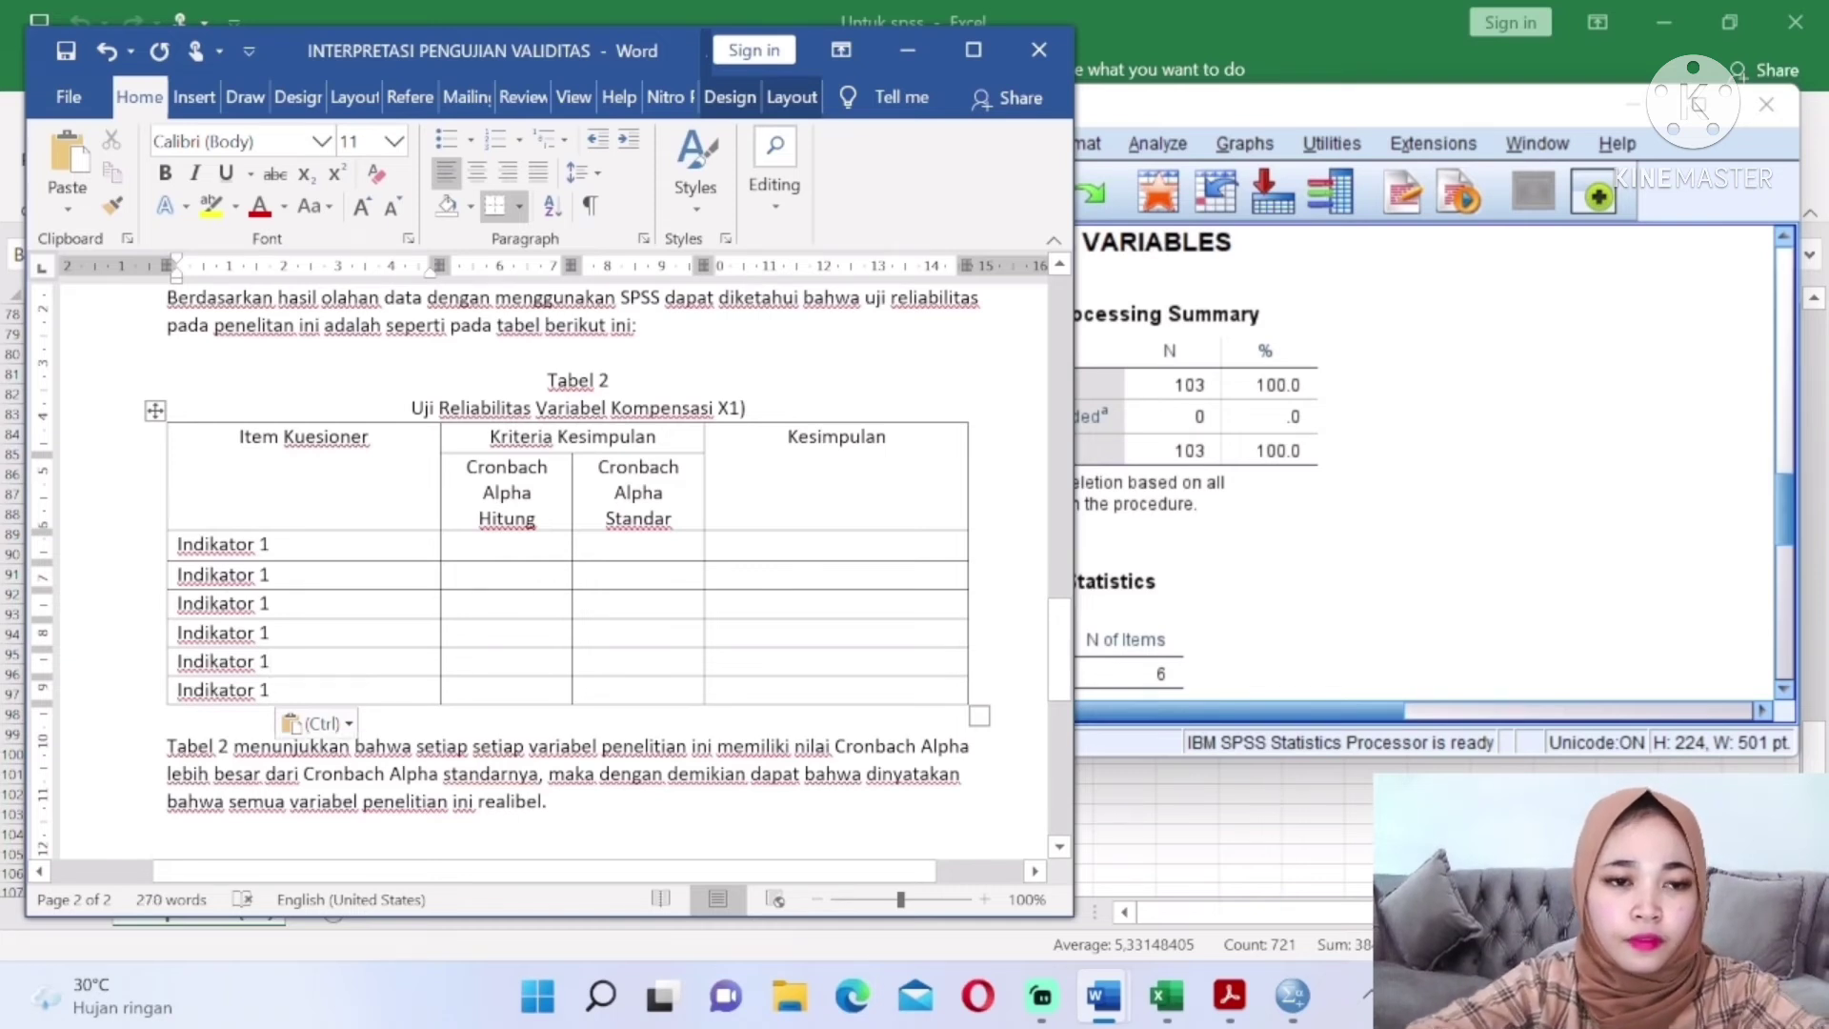
Renumber the five copied labels in Tabel 2 as Indikator 2, 3, 4, 5 and 6
click(317, 570)
key(BackSpace)
text(2)
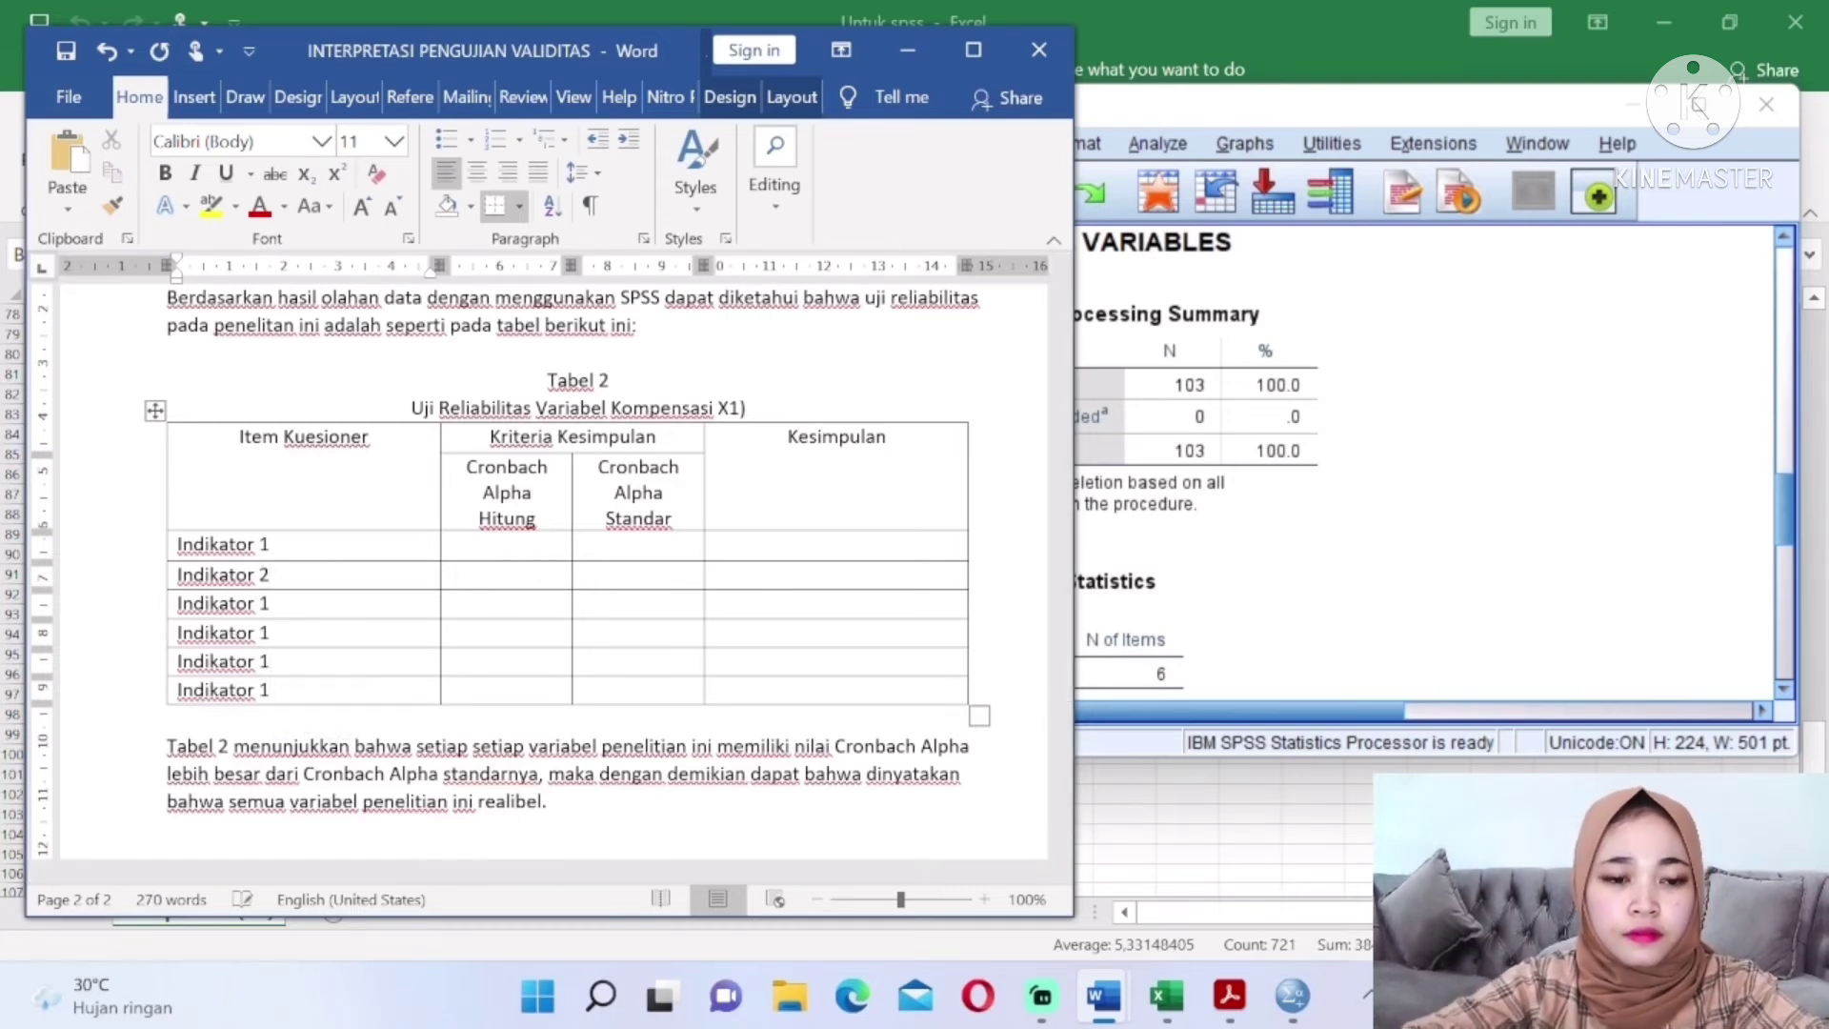
text(4)
click(270, 661)
key(BackSpace)
text(5)
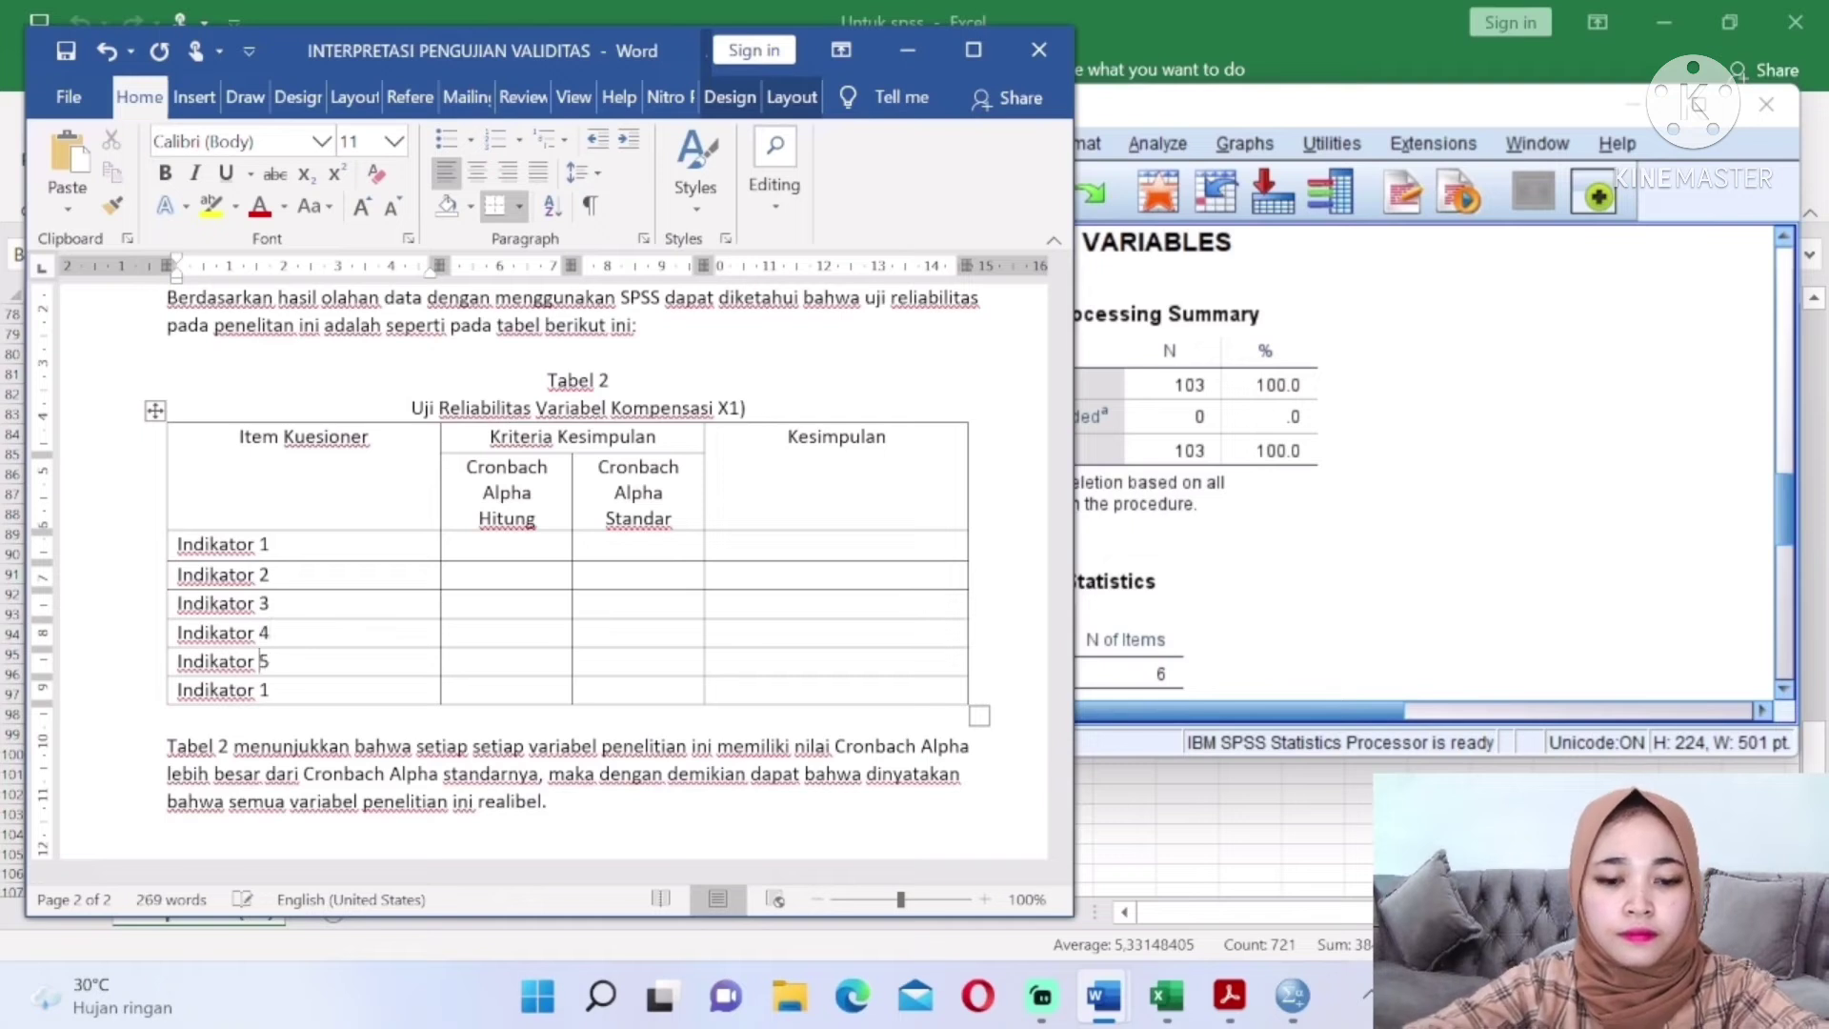
click(270, 690)
key(BackSpace)
text(6)
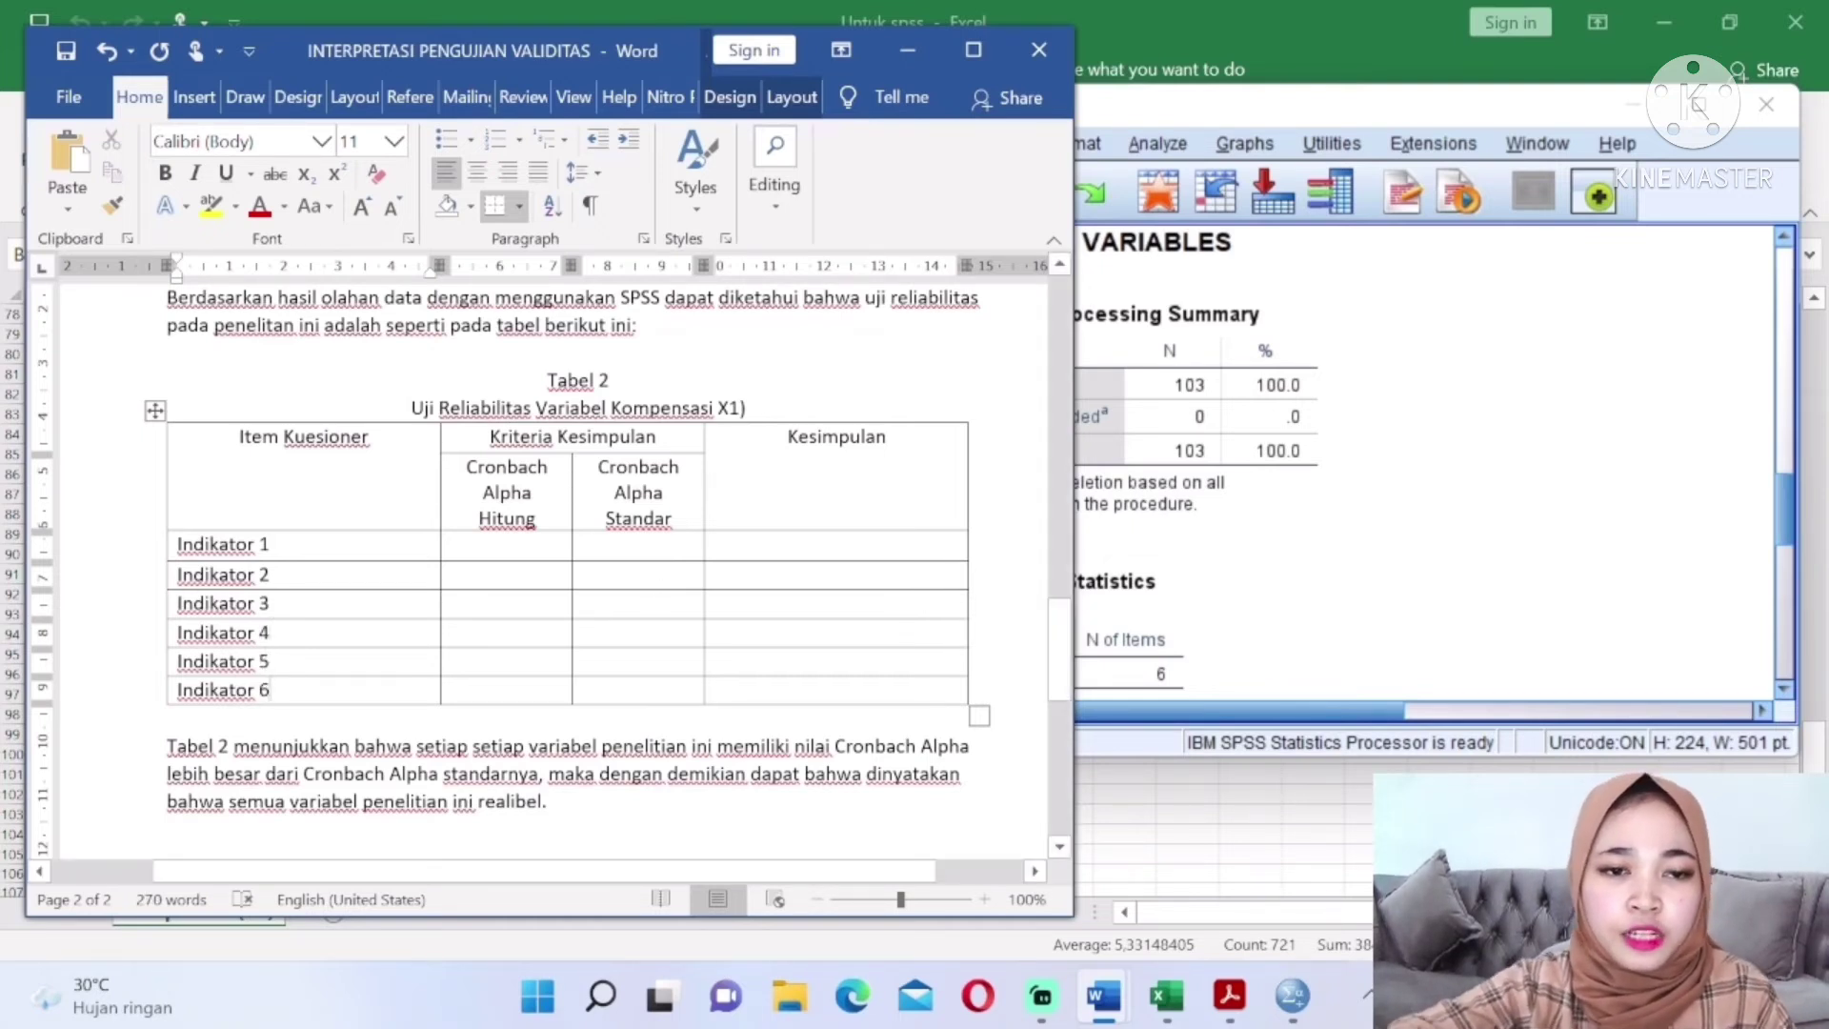
Read Cronbach's Alpha from the SPSS Reliability Statistics and enter 0.769 as Cronbach Alpha Hitung for Indikator 1 in Word
click(1715, 479)
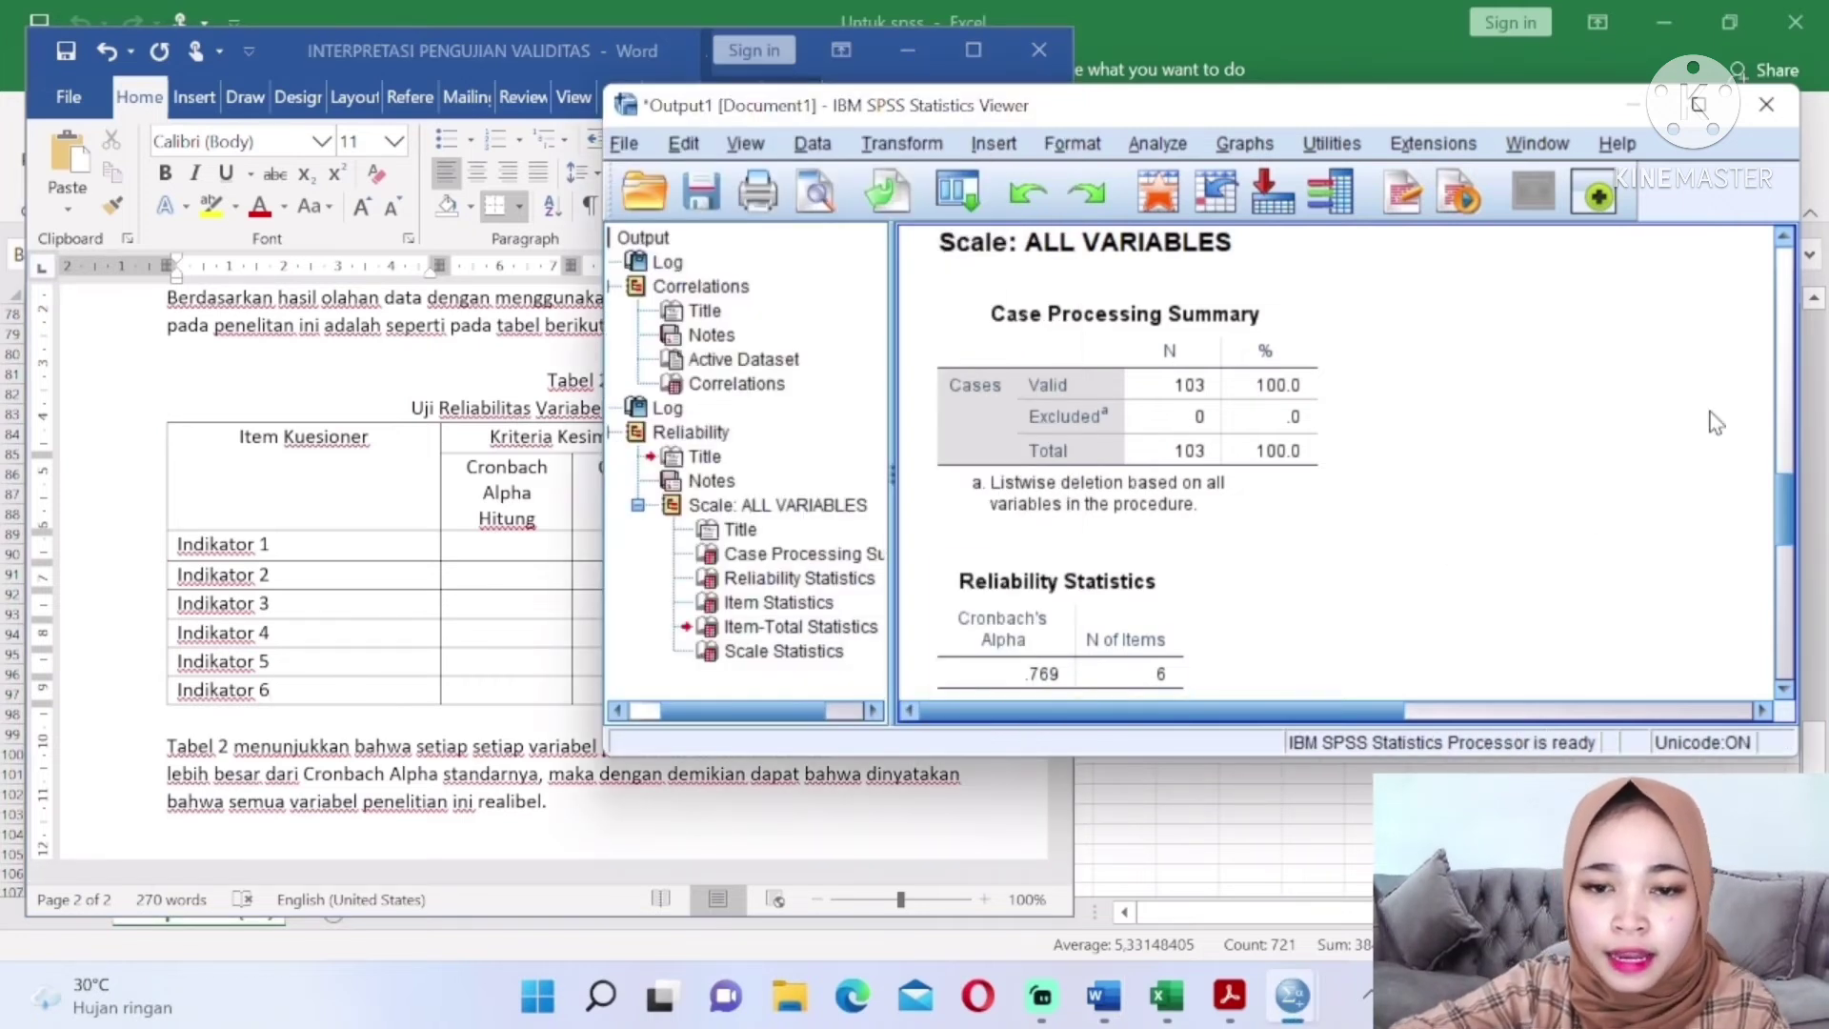
scroll(1791, 509, down, 1)
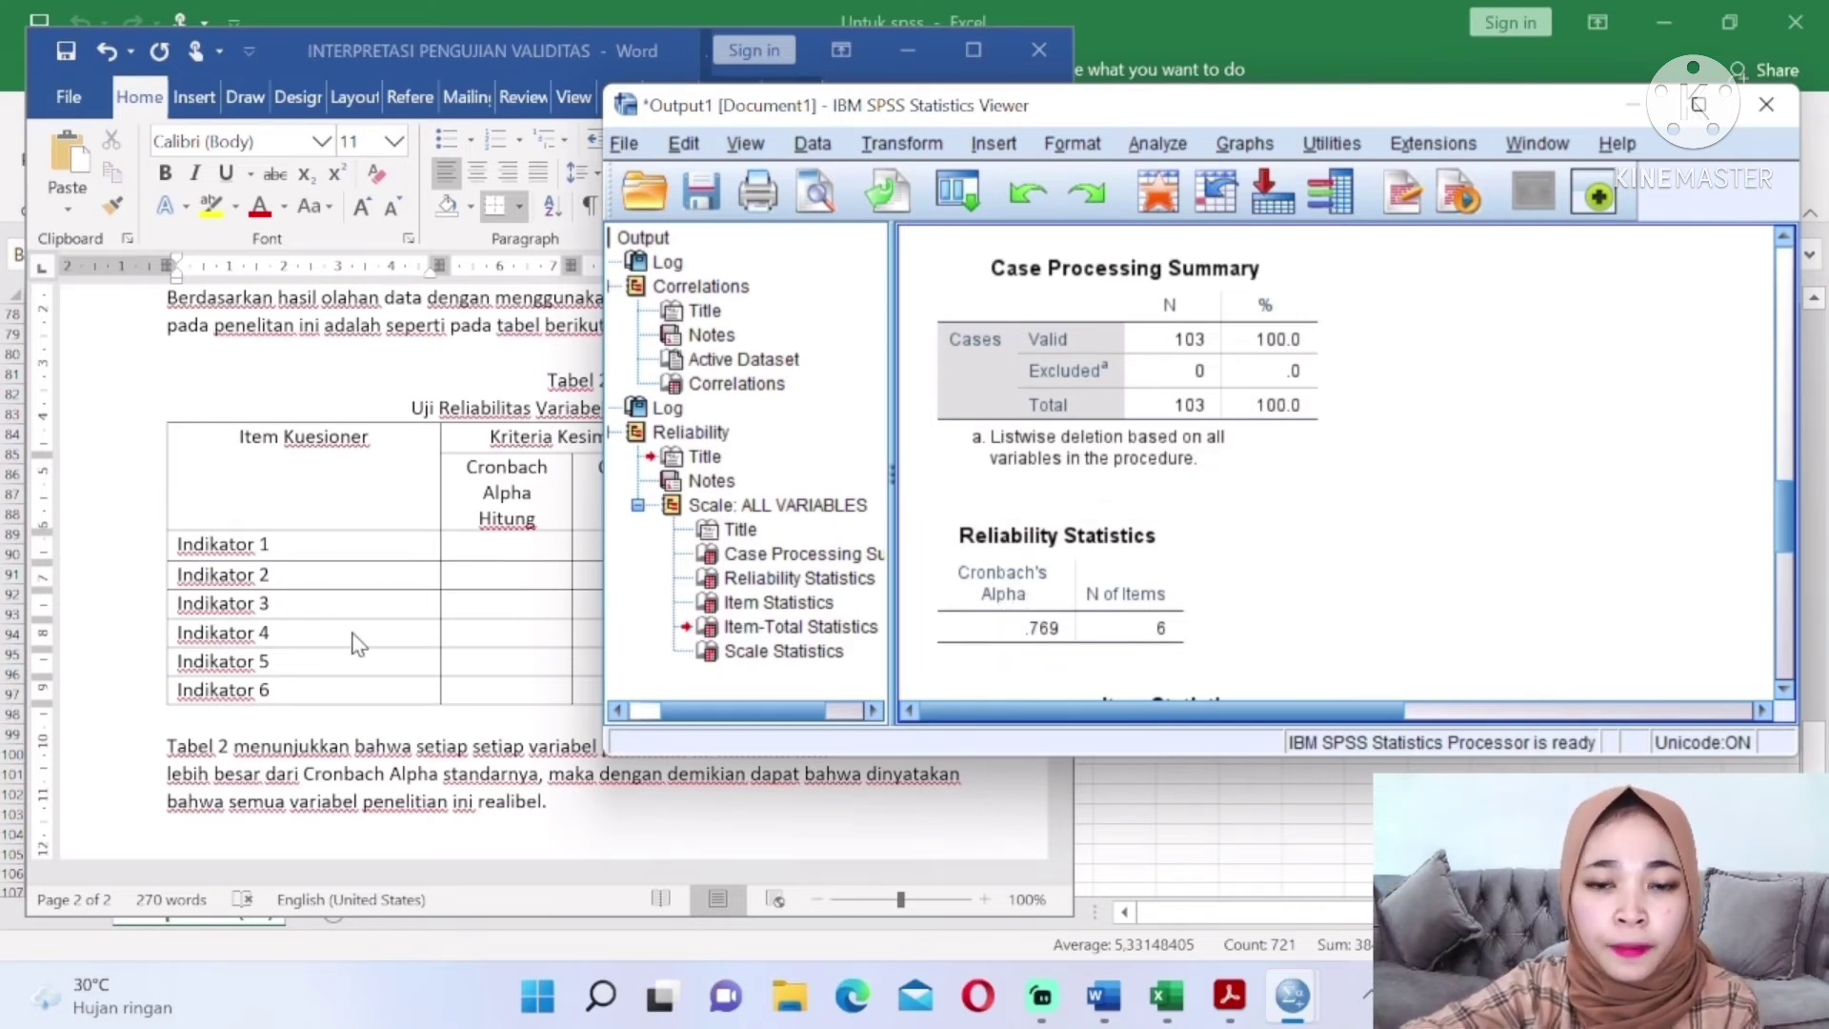
click(501, 543)
key(ctrl+b)
key(ctrl+e)
text(0)
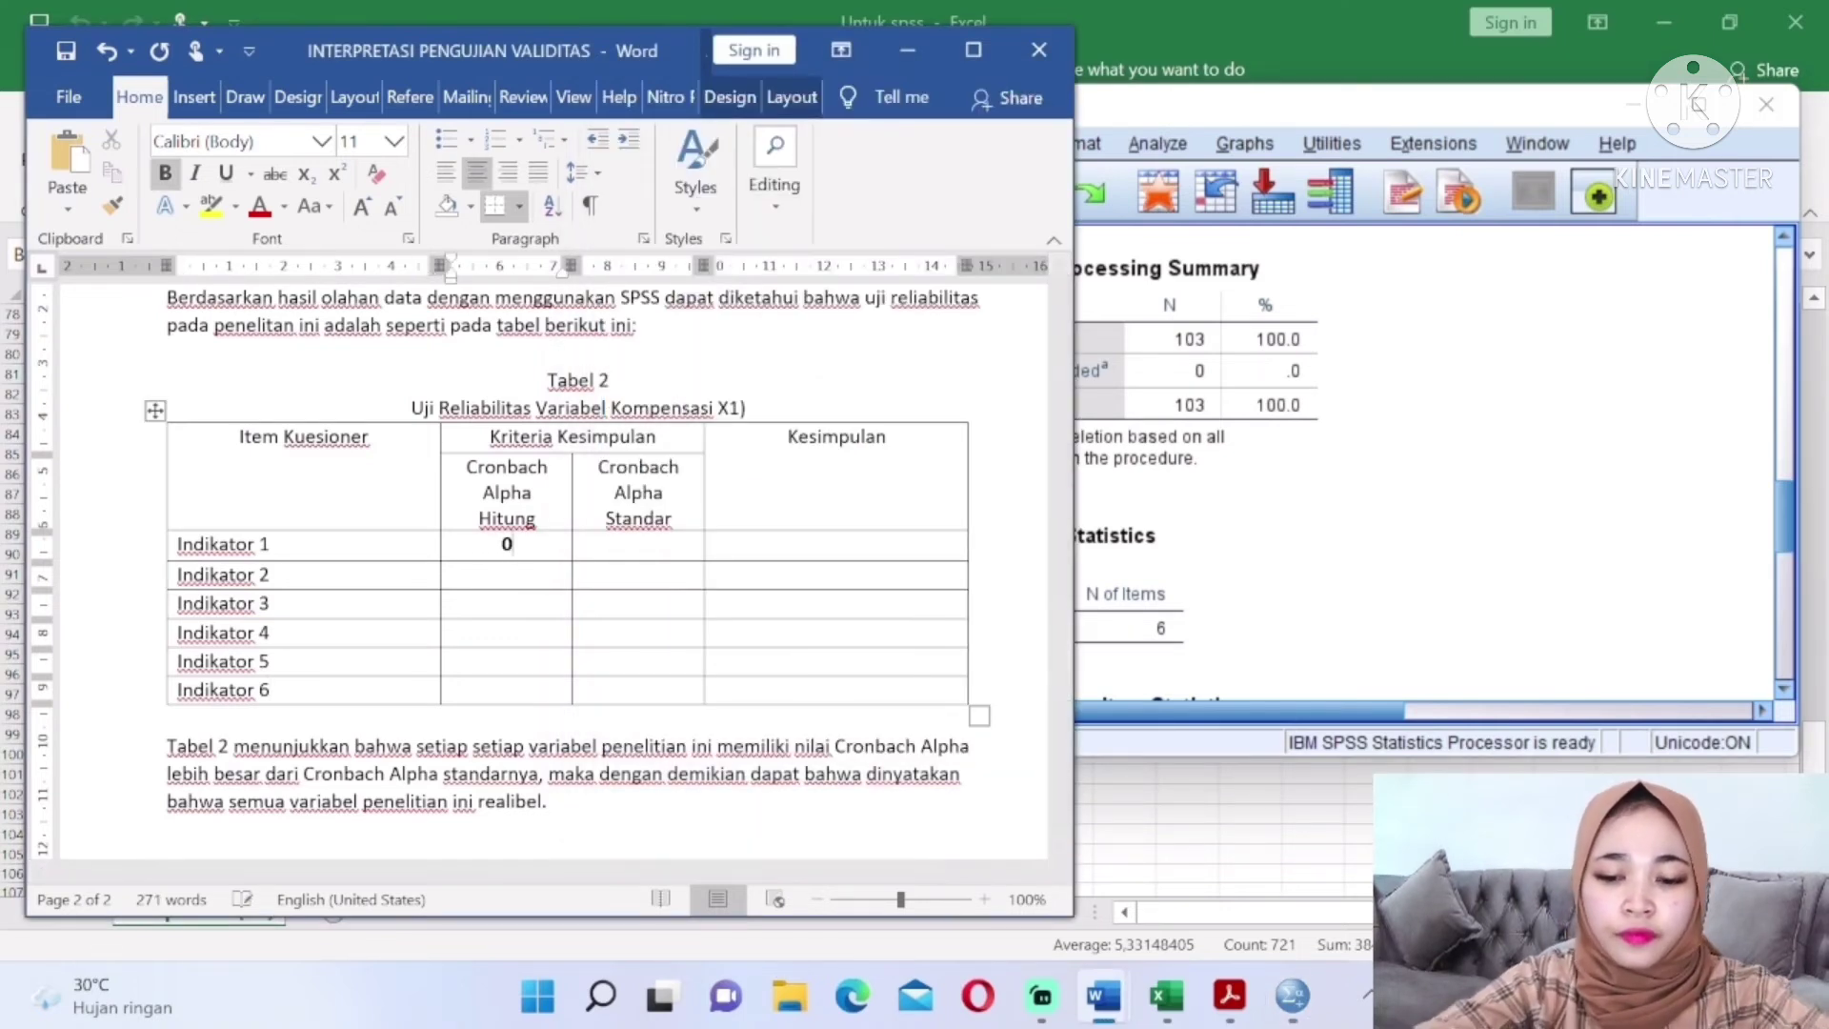
text(.769)
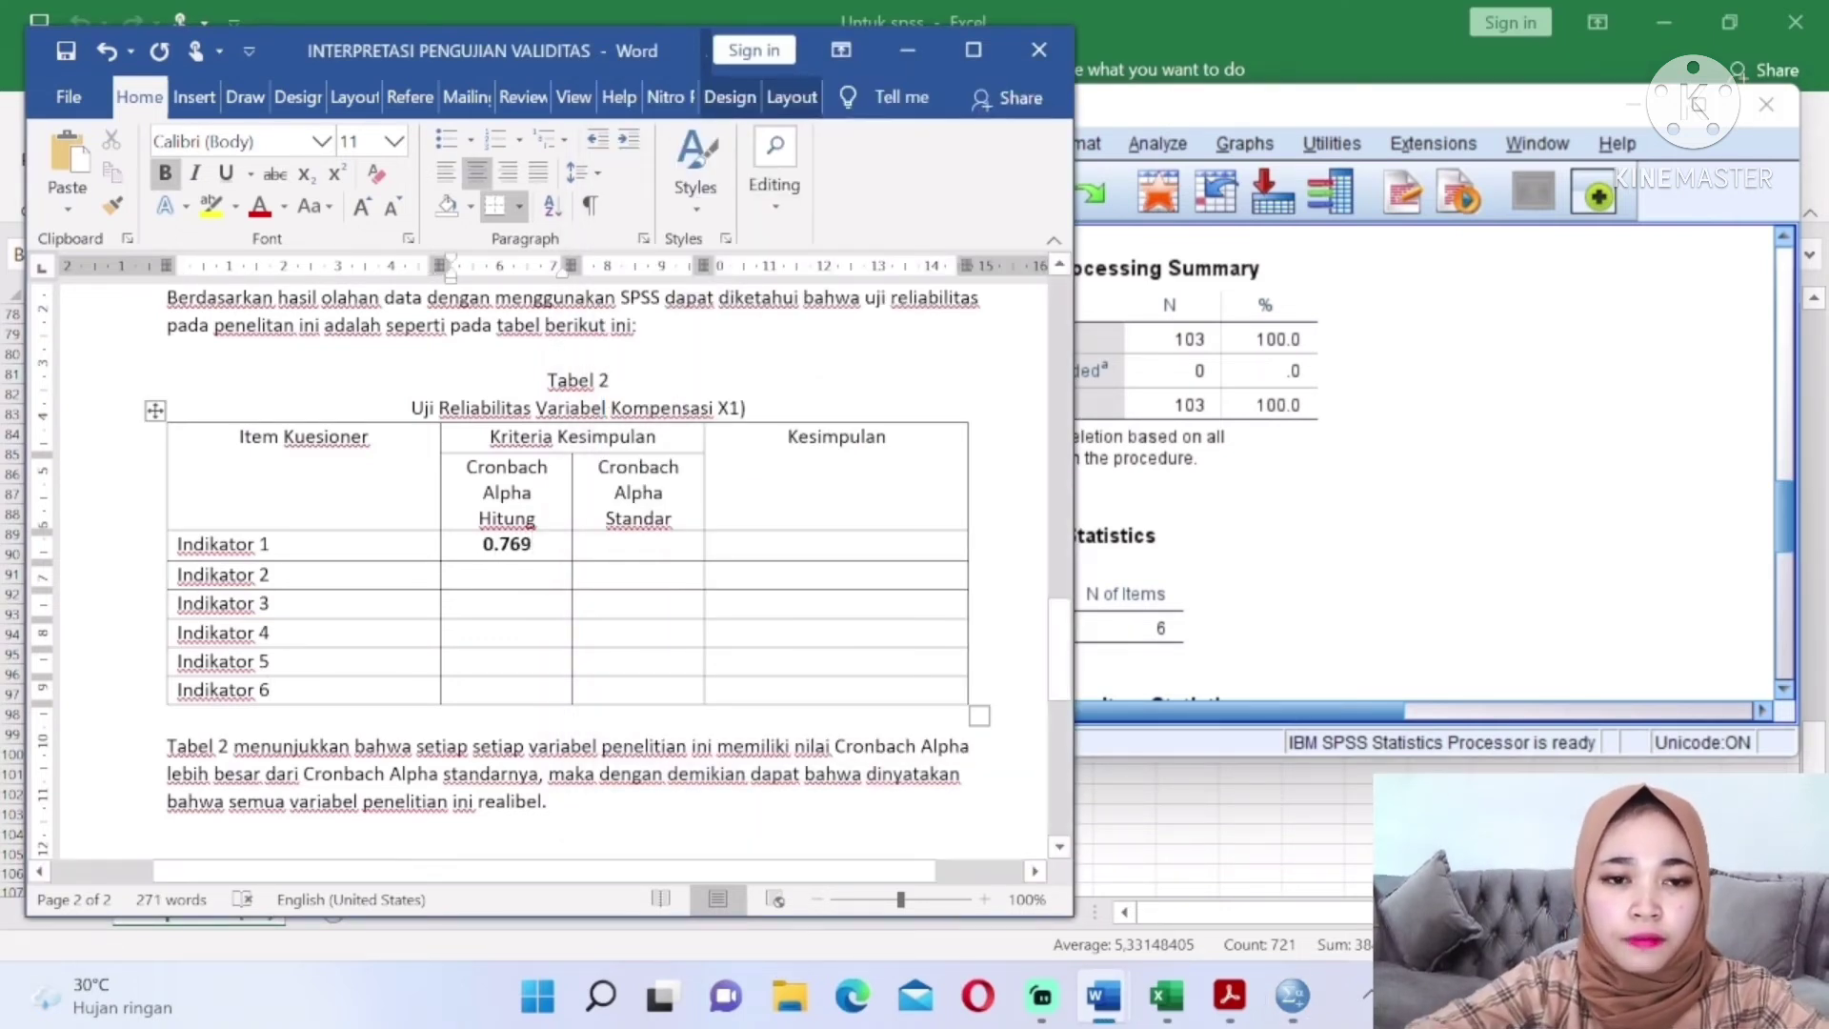
Copy the 0.769 value of Indikator 1 into the Cronbach Alpha Hitung cells of Indikator 2 through 6 in Tabel 2
key(shift+Left)
key(shift+Left)
key(shift+Left)
key(shift+Left)
key(shift+Left)
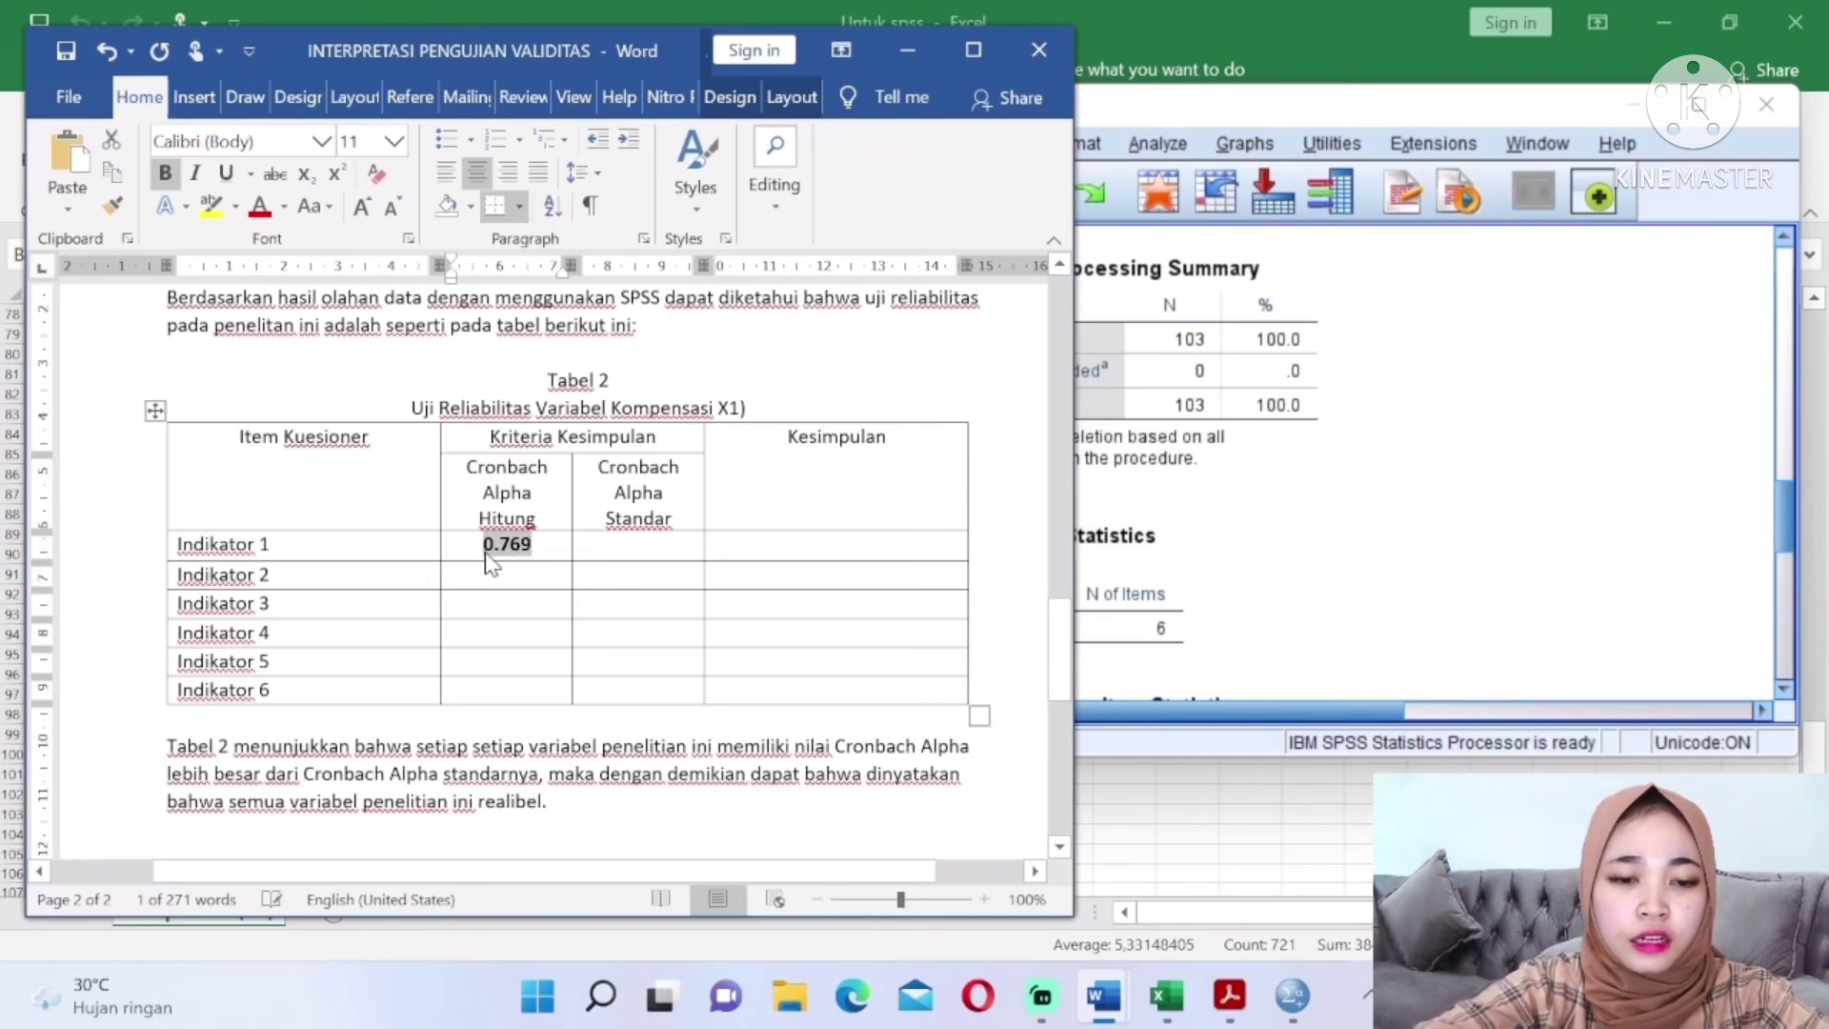
key(ctrl+c)
click(491, 571)
key(ctrl+v)
click(509, 604)
key(ctrl+v)
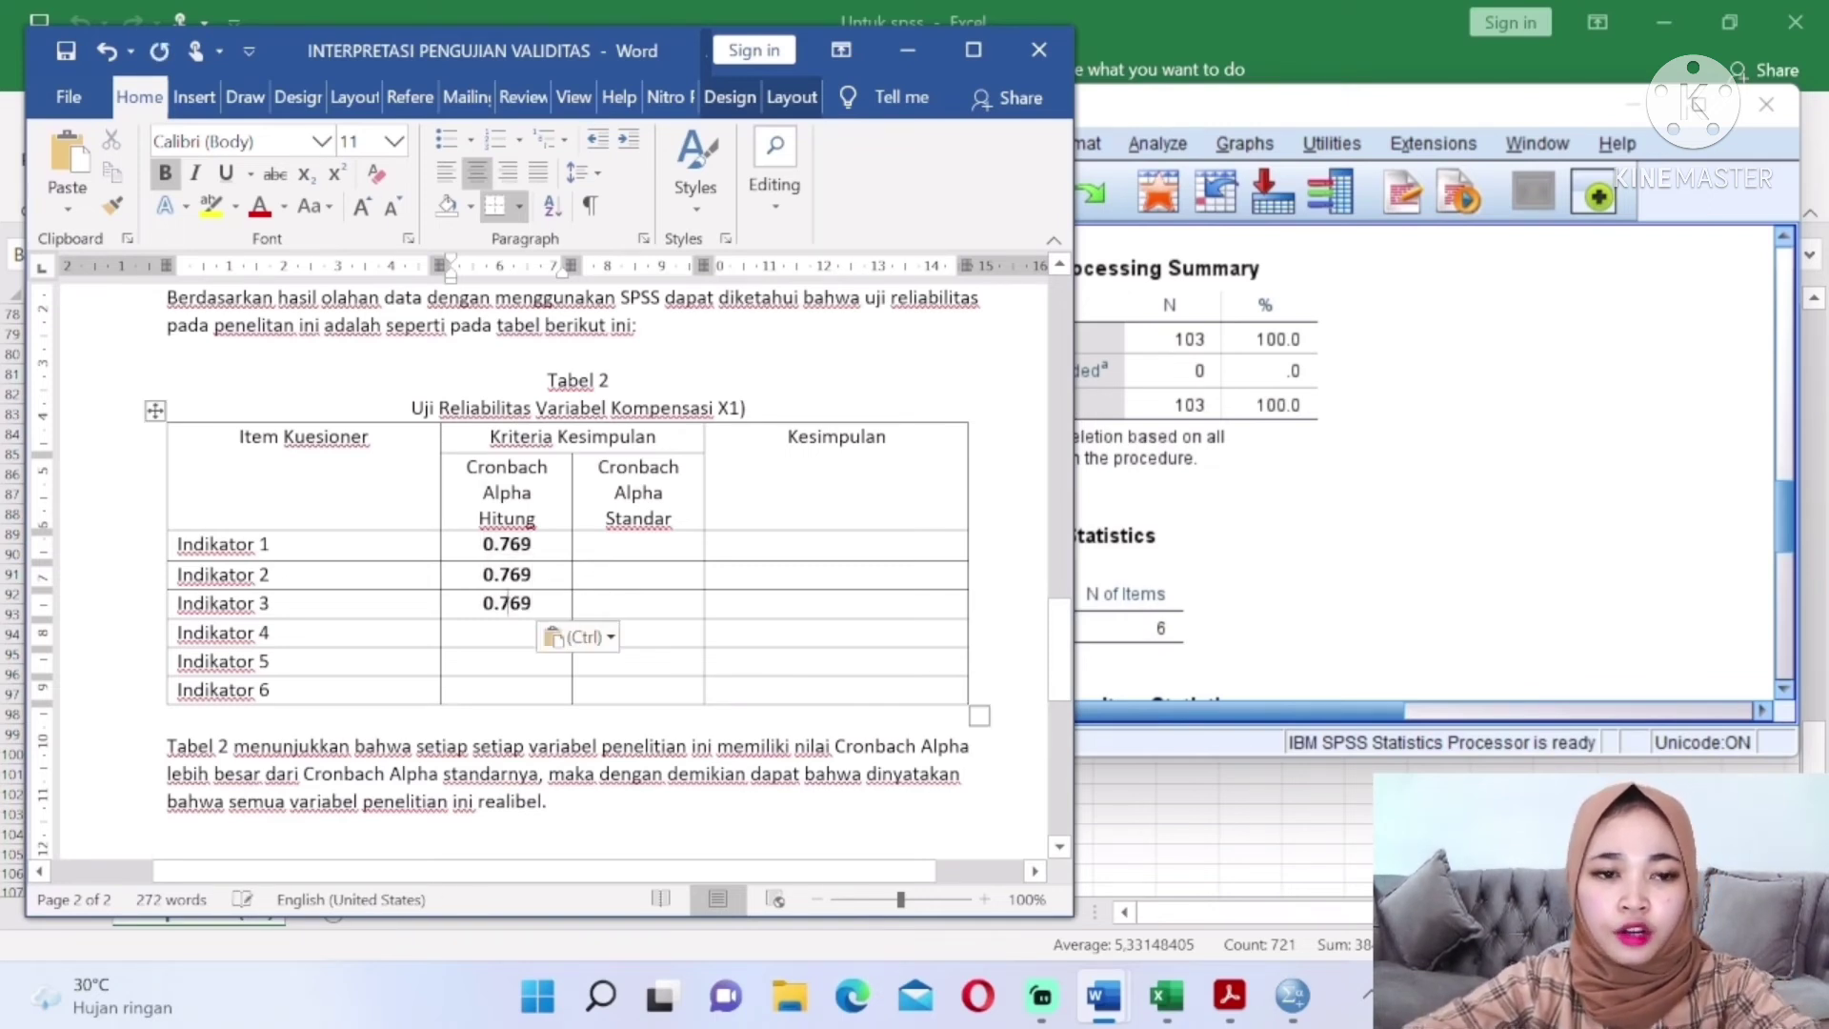
key(ctrl+v)
click(507, 661)
key(ctrl+v)
click(507, 690)
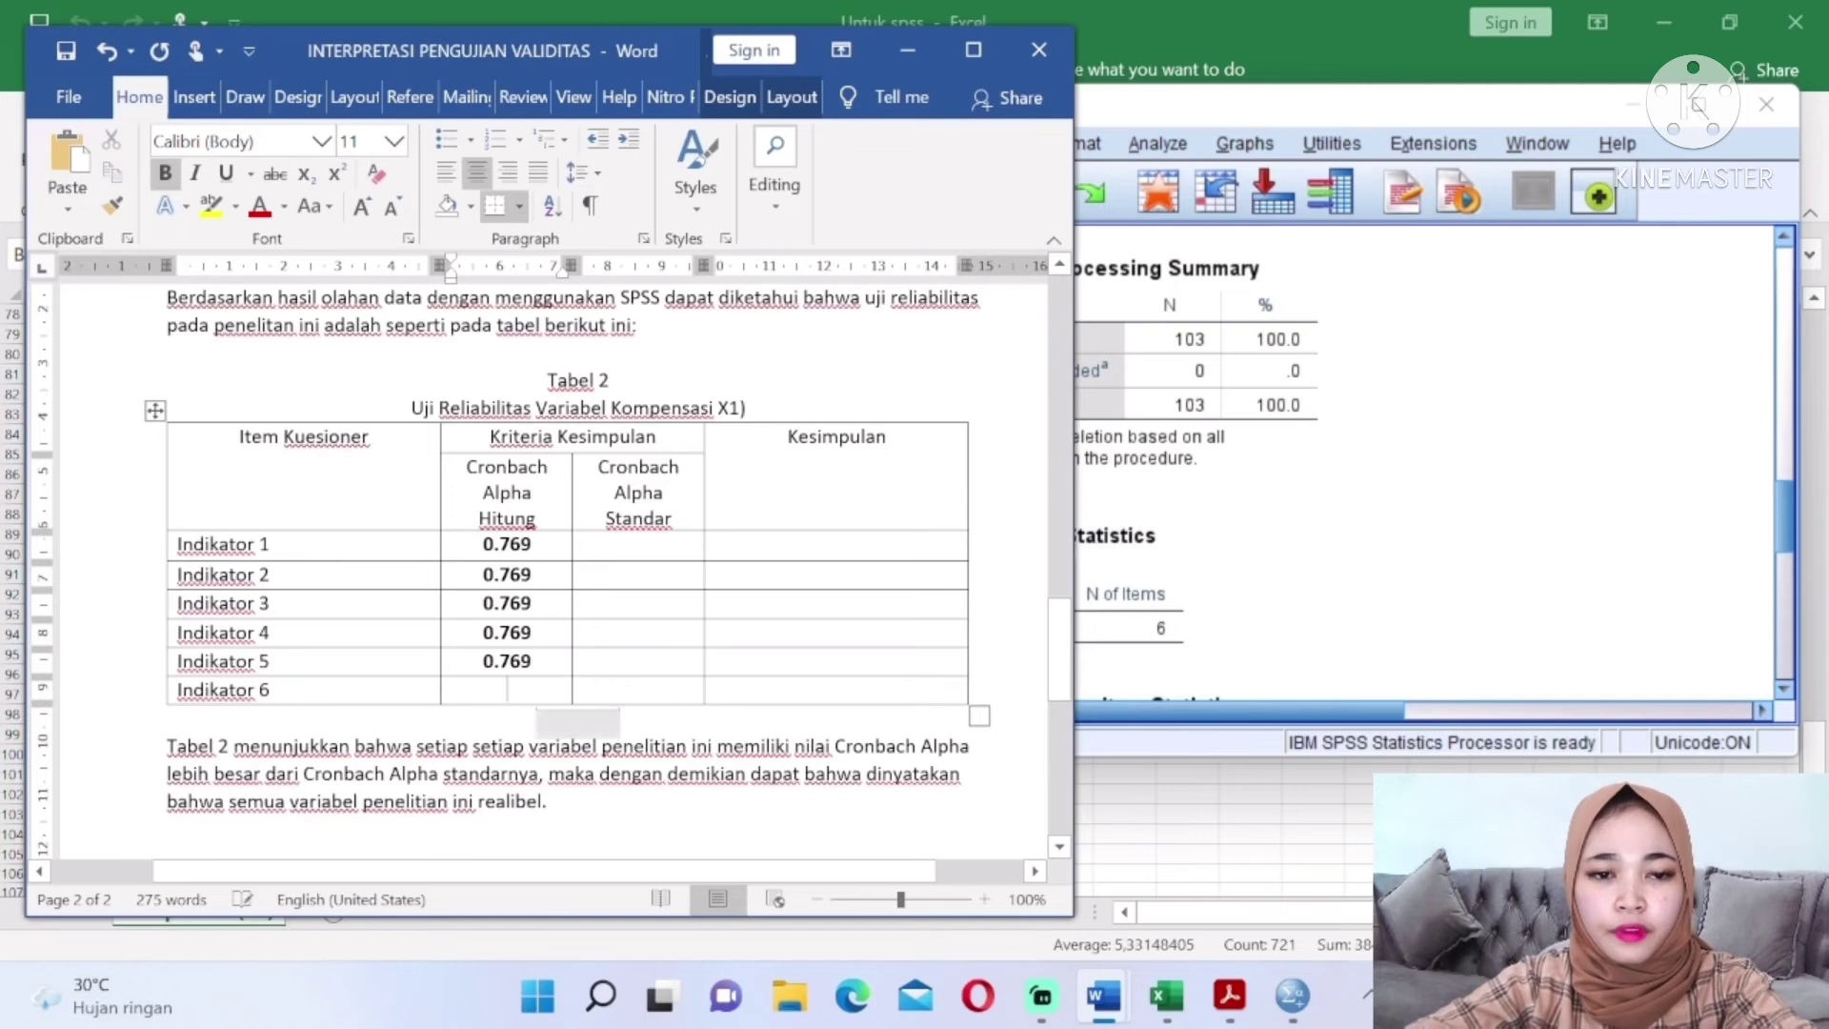
key(ctrl+v)
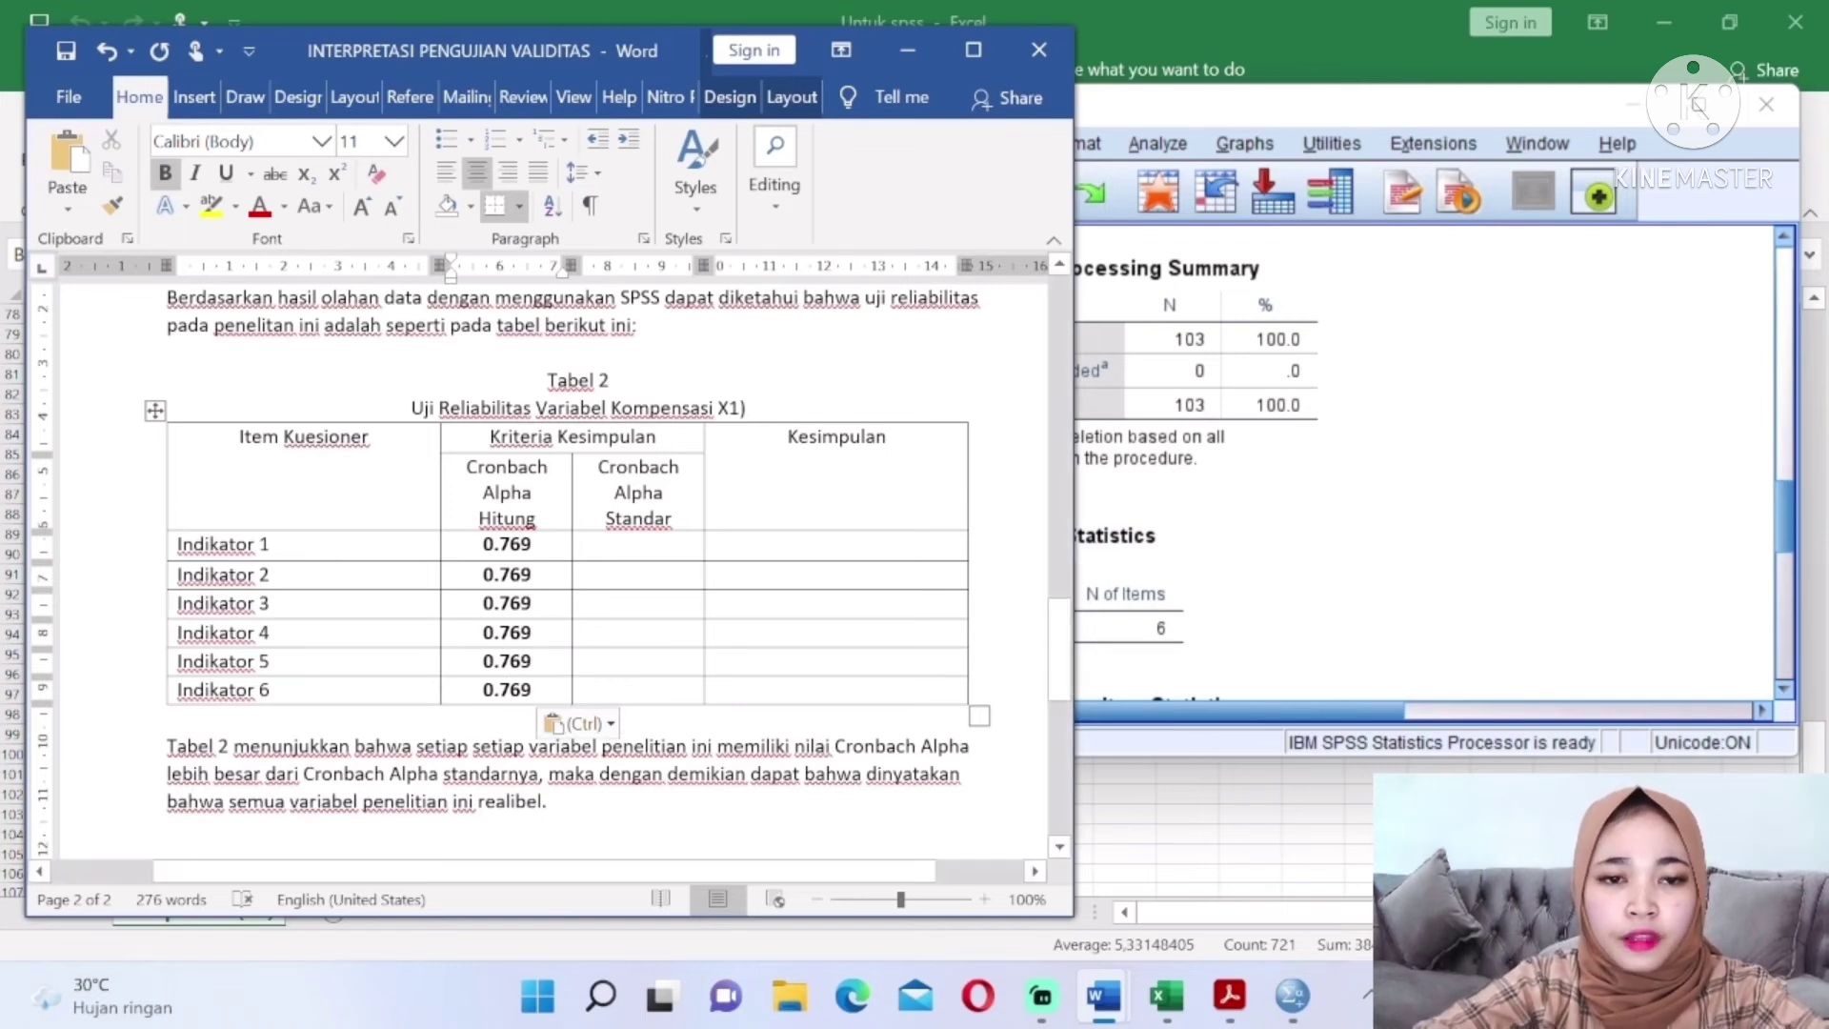
Look up the standard Cronbach Alpha in the other open Word document and enter 0,600 as Cronbach Alpha Standar for Indikator 1
click(638, 544)
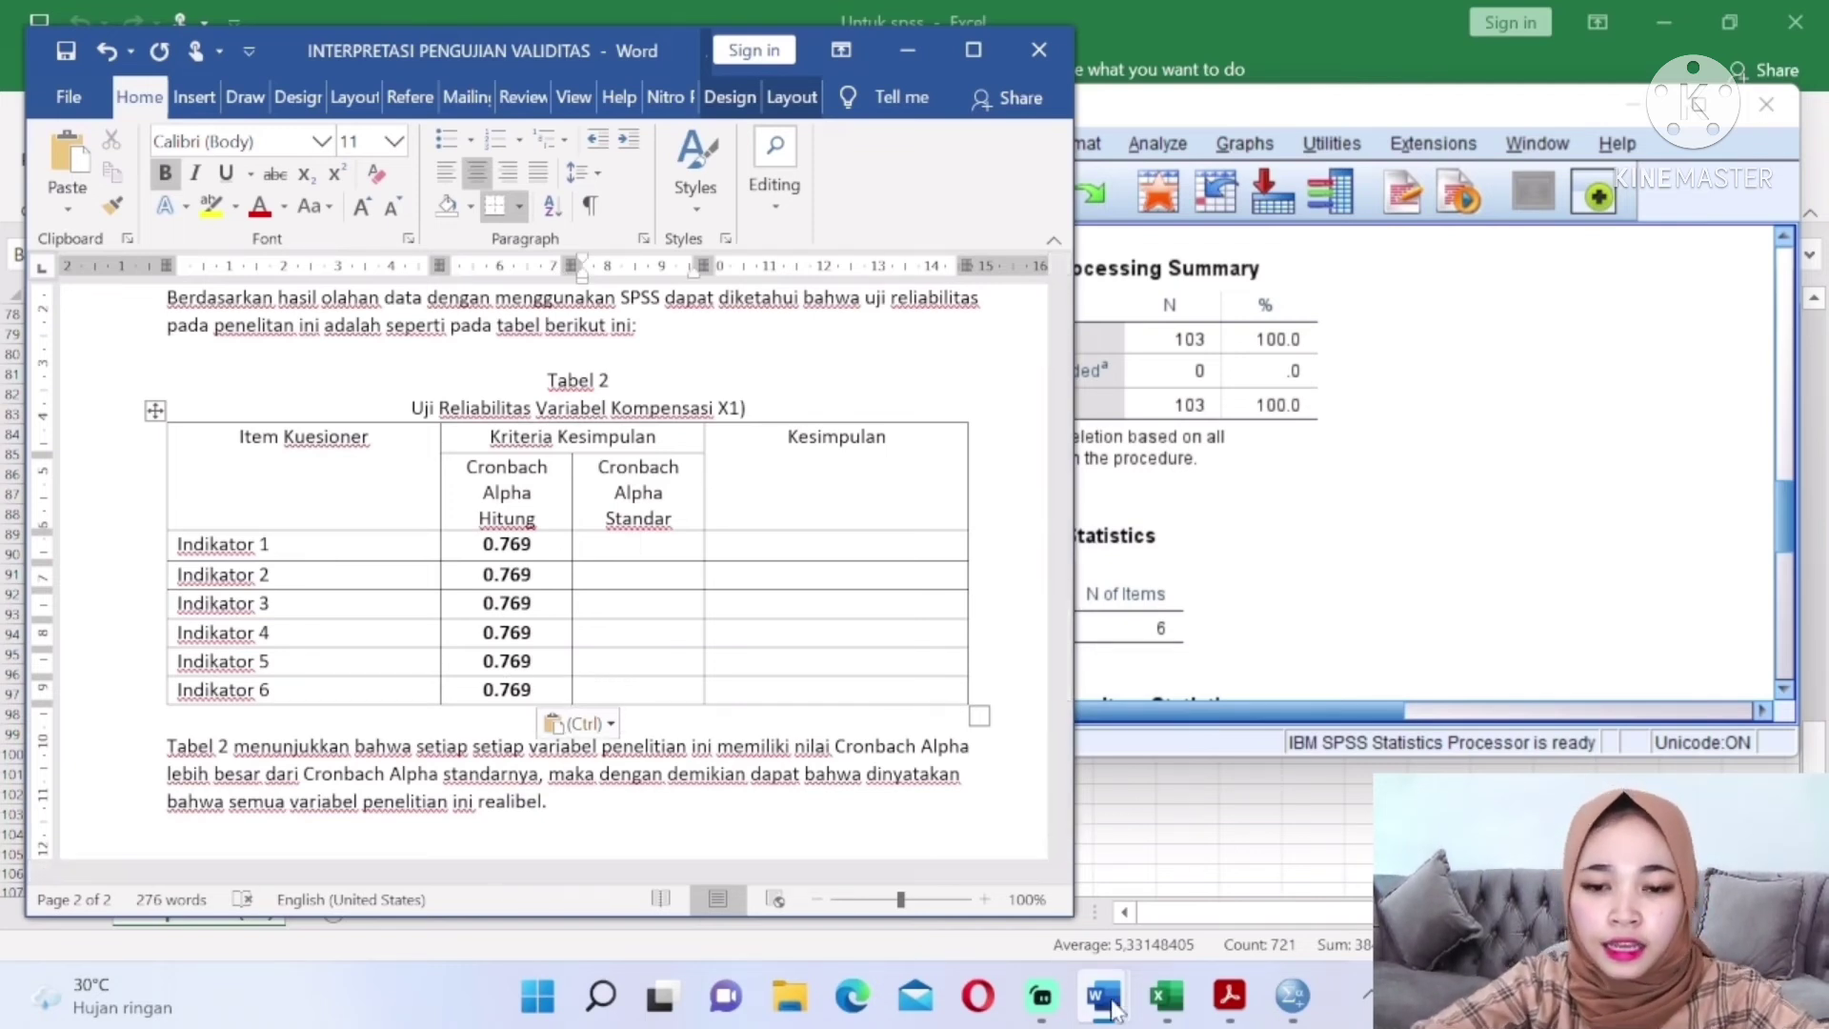
mouse_move(1103, 995)
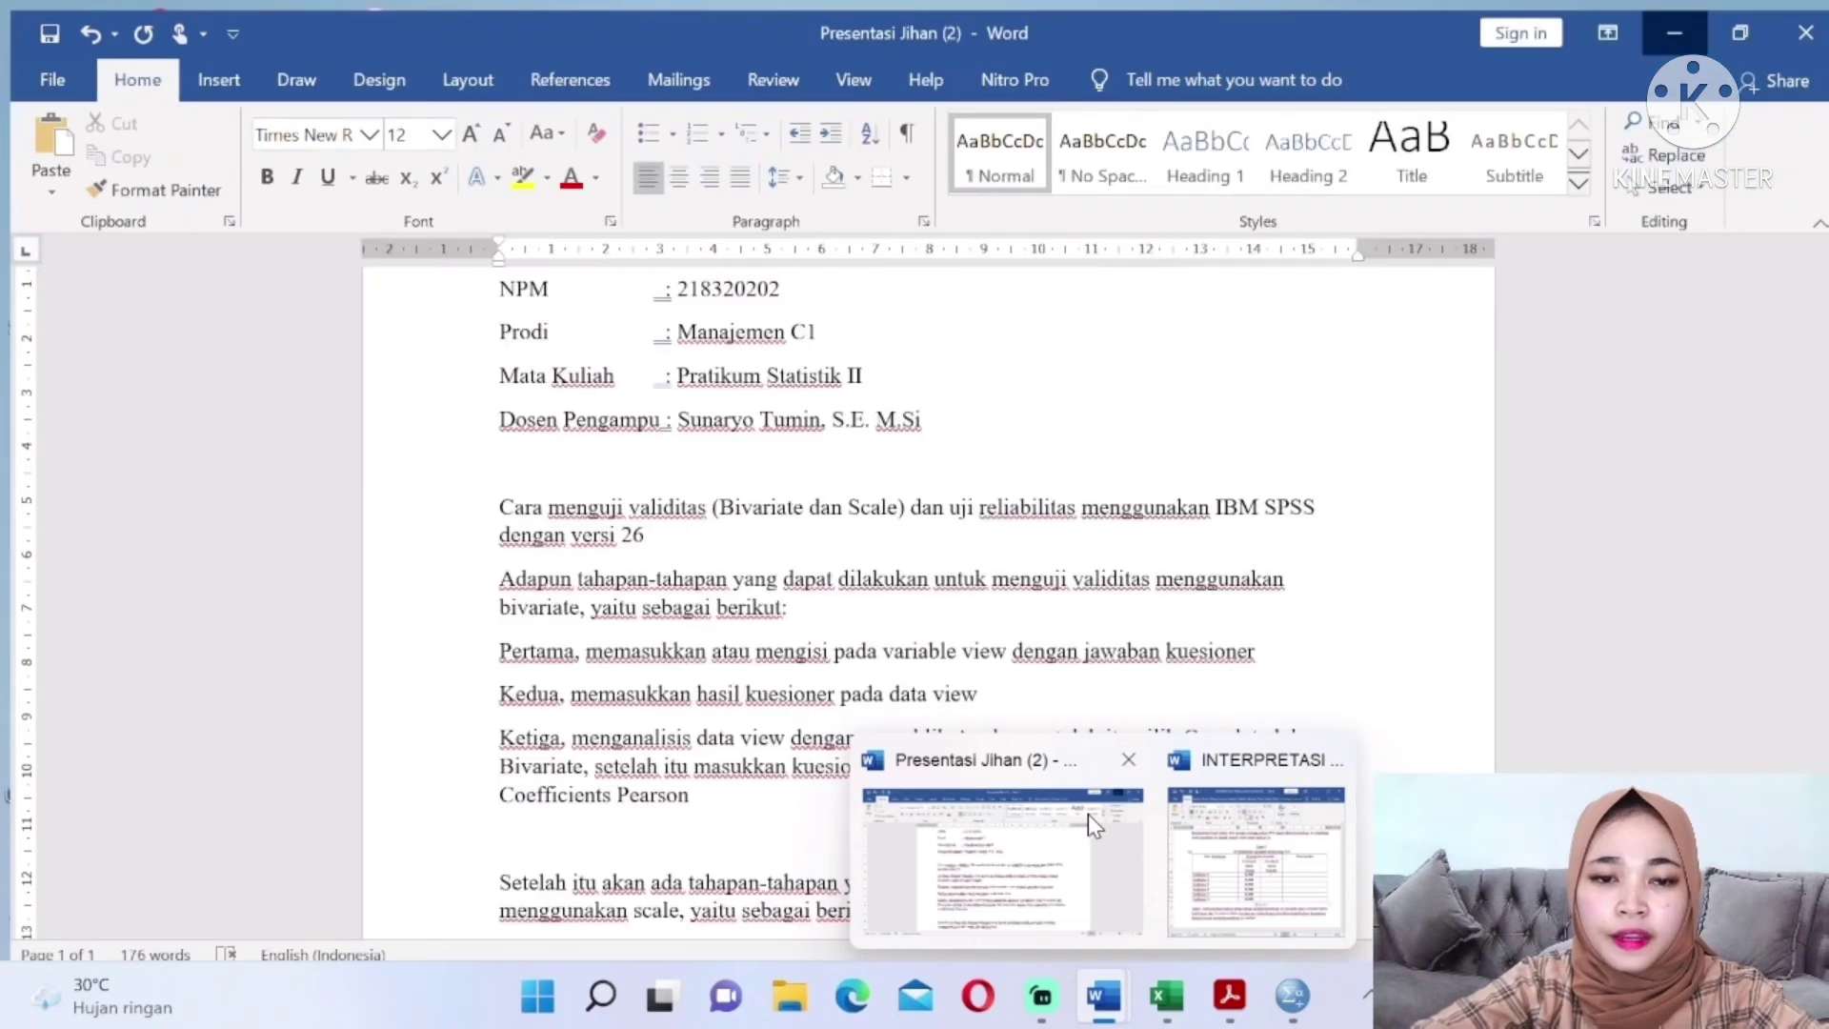
click(1088, 814)
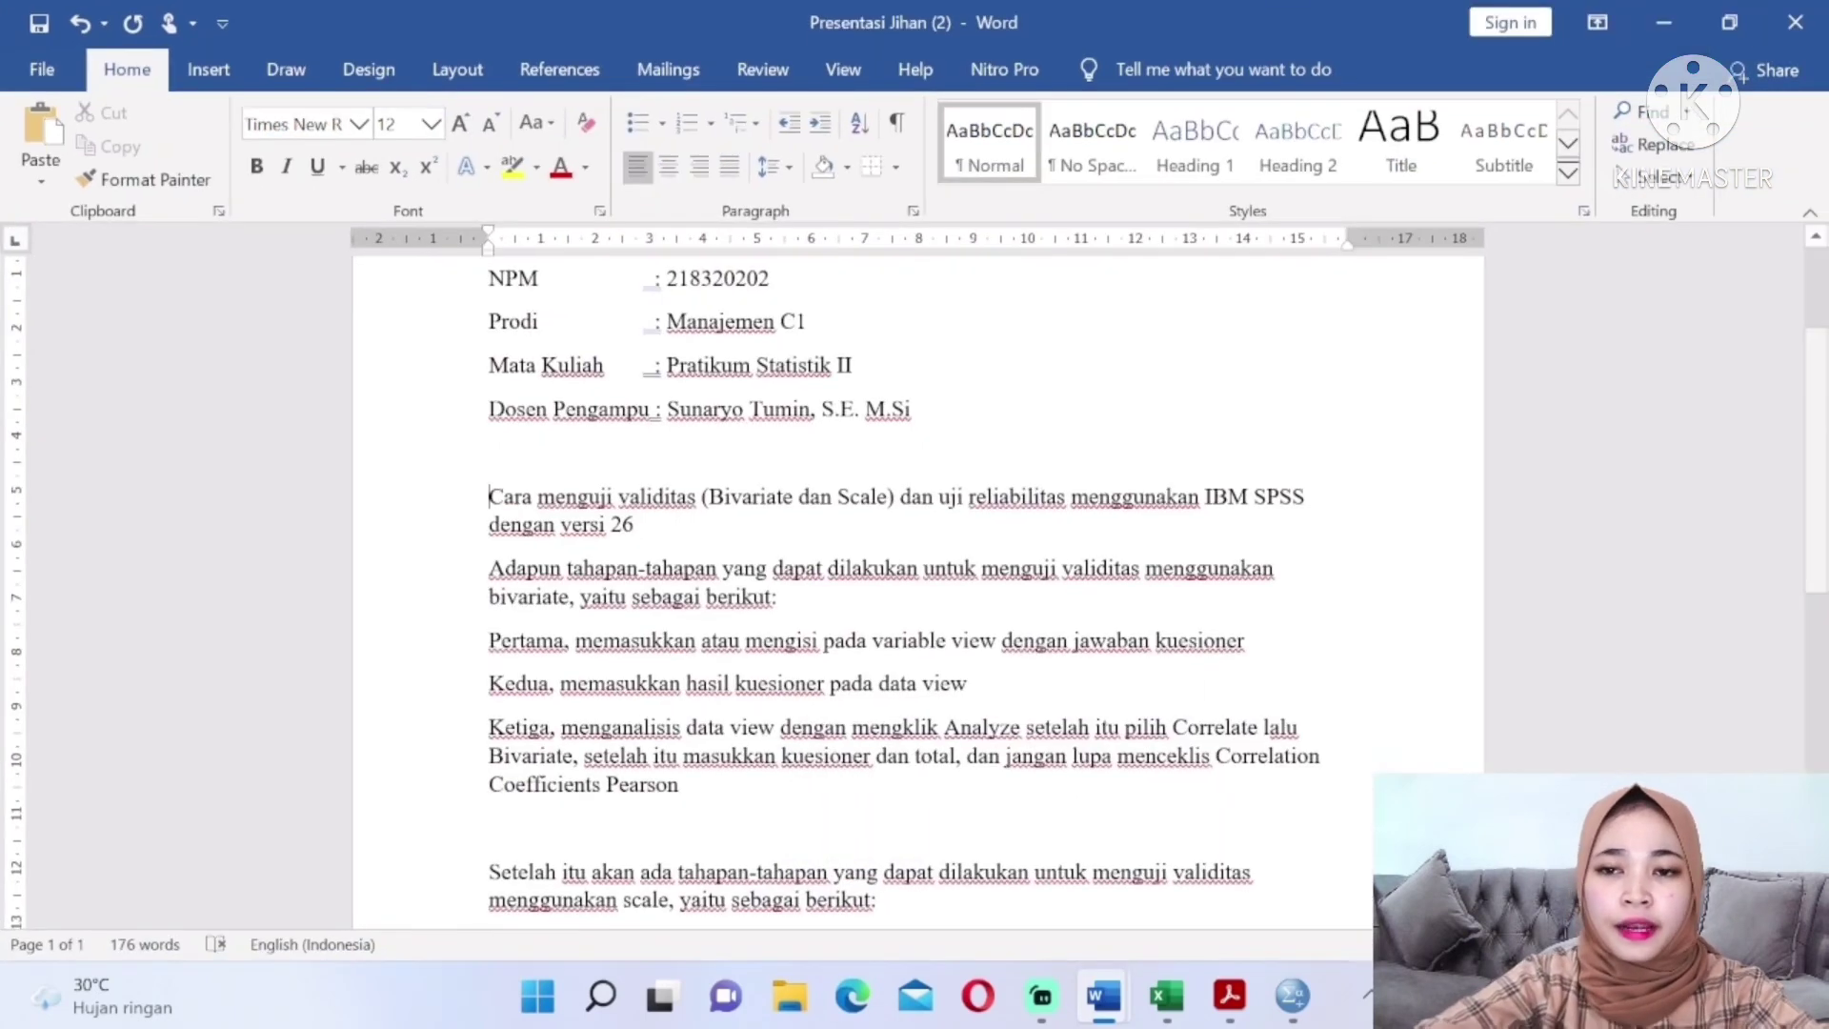
scroll(914, 571, down, 3)
scroll(914, 572, down, 3)
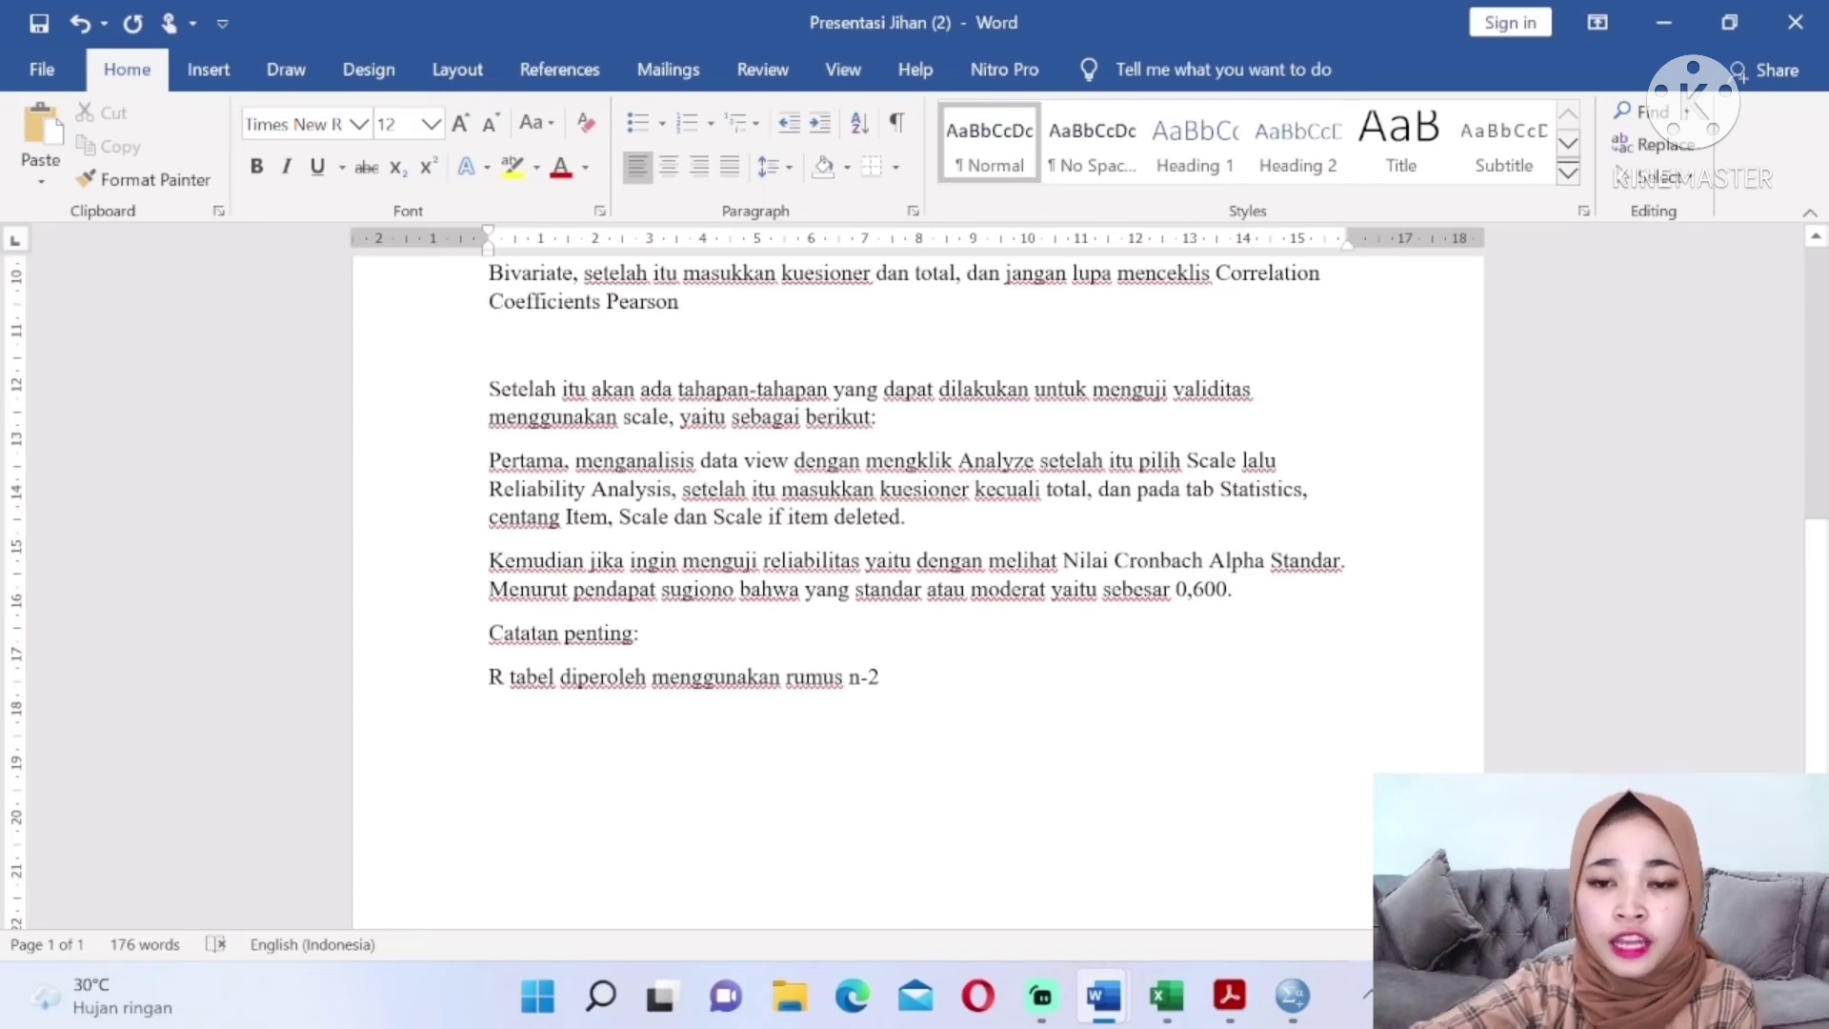
mouse_move(1105, 991)
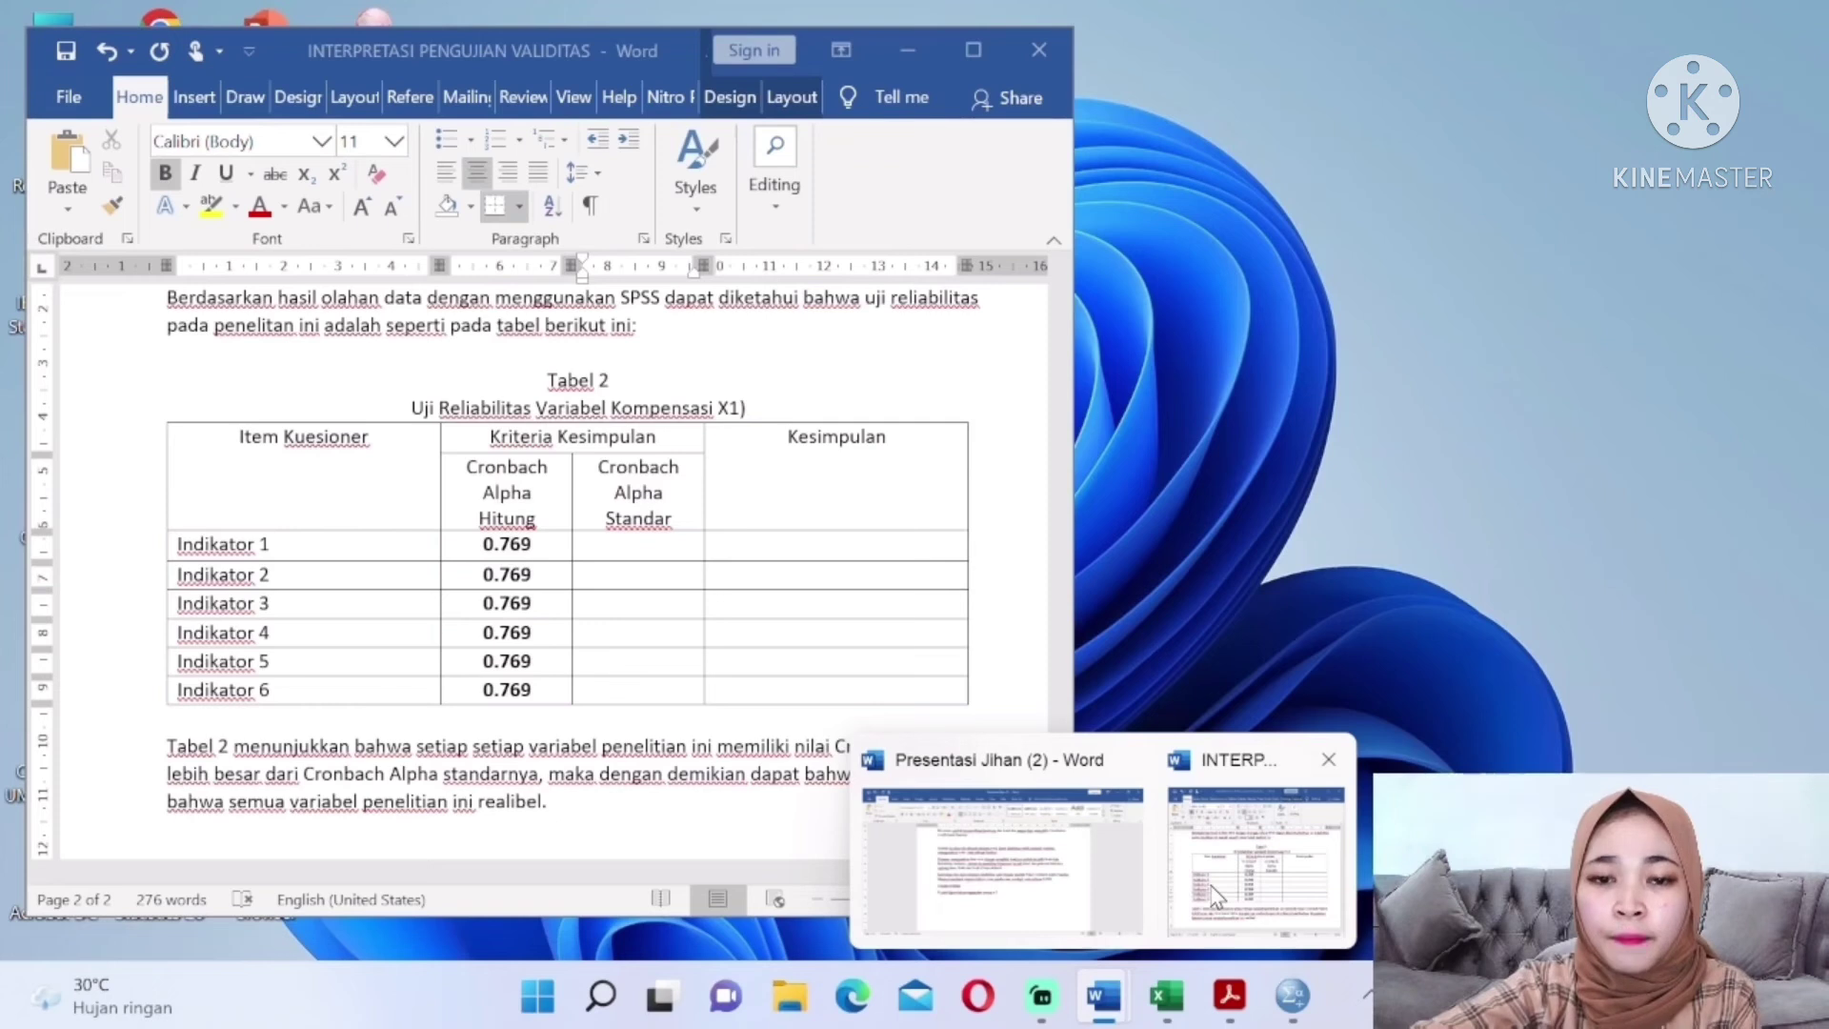
click(1215, 895)
click(658, 546)
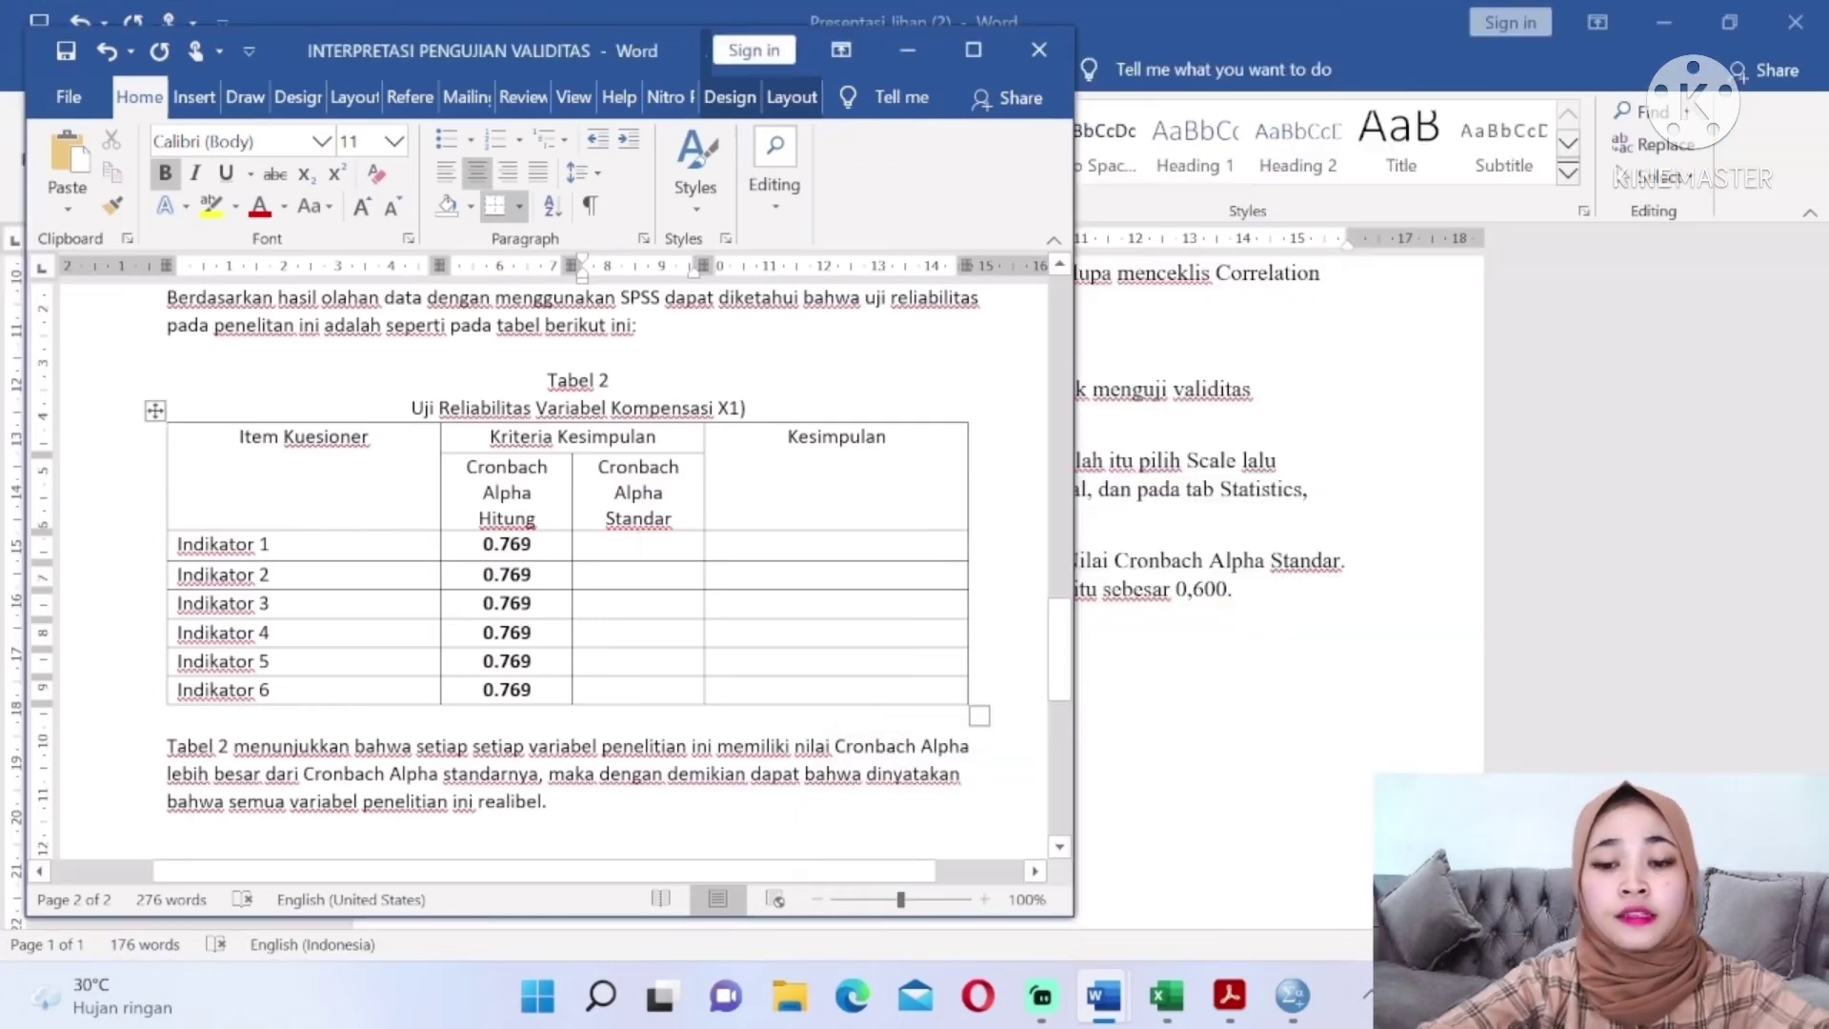
text(0,600)
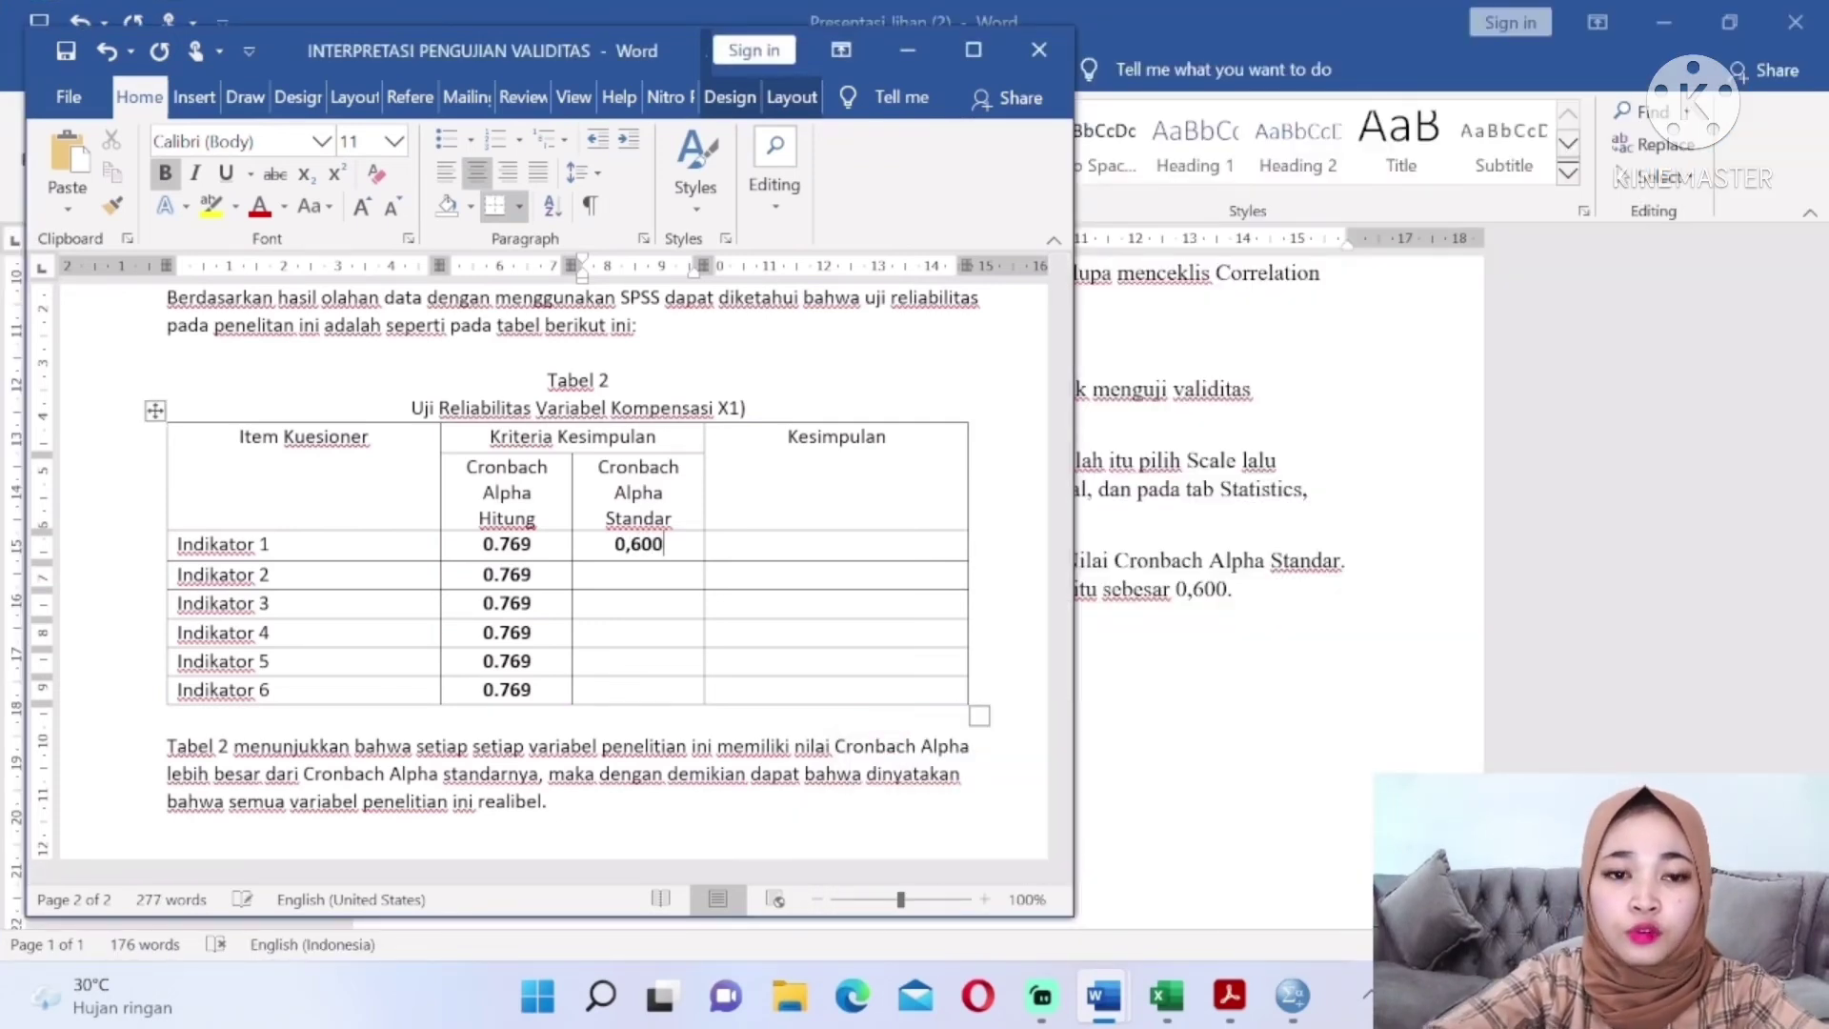
Copy the 0,600 value into the Cronbach Alpha Standar cells of Indikator 2 through 6 in Tabel 2
key(shift+Home)
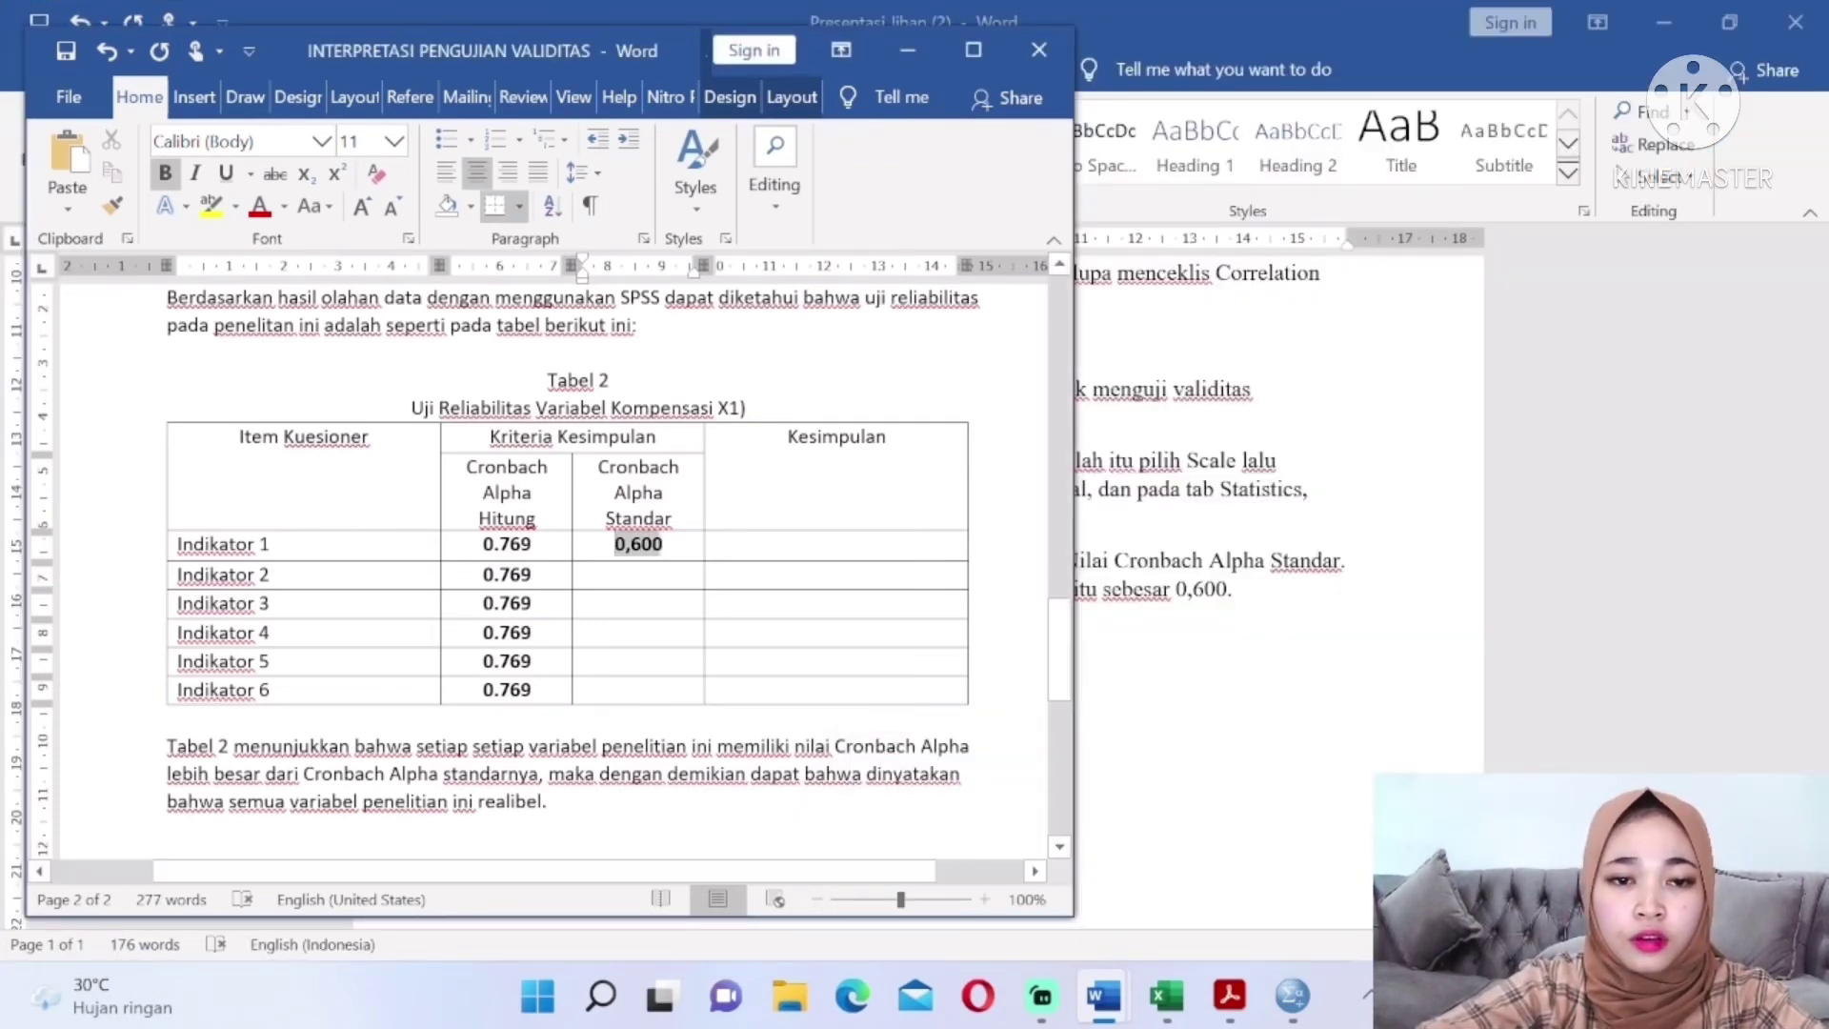
click(638, 574)
key(ctrl+v)
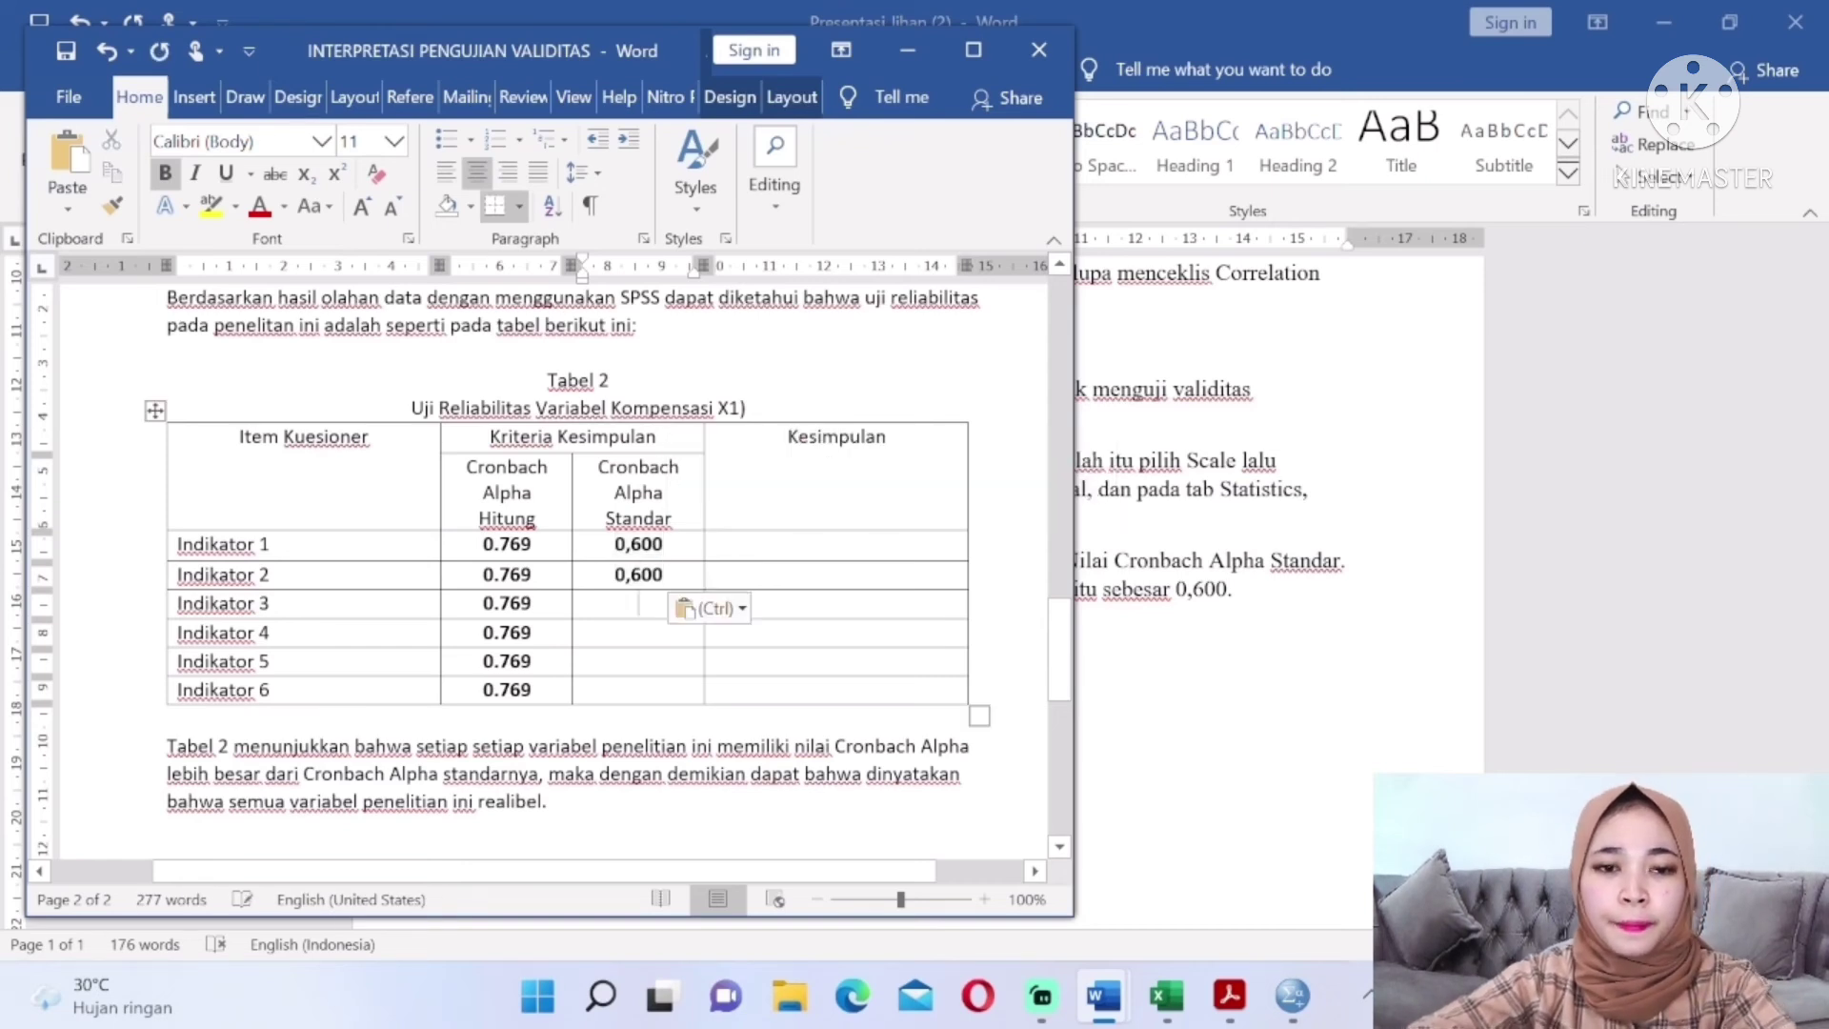
key(Down)
key(ctrl+v)
key(Down)
key(ctrl+v)
key(Down)
key(ctrl+v)
key(Down)
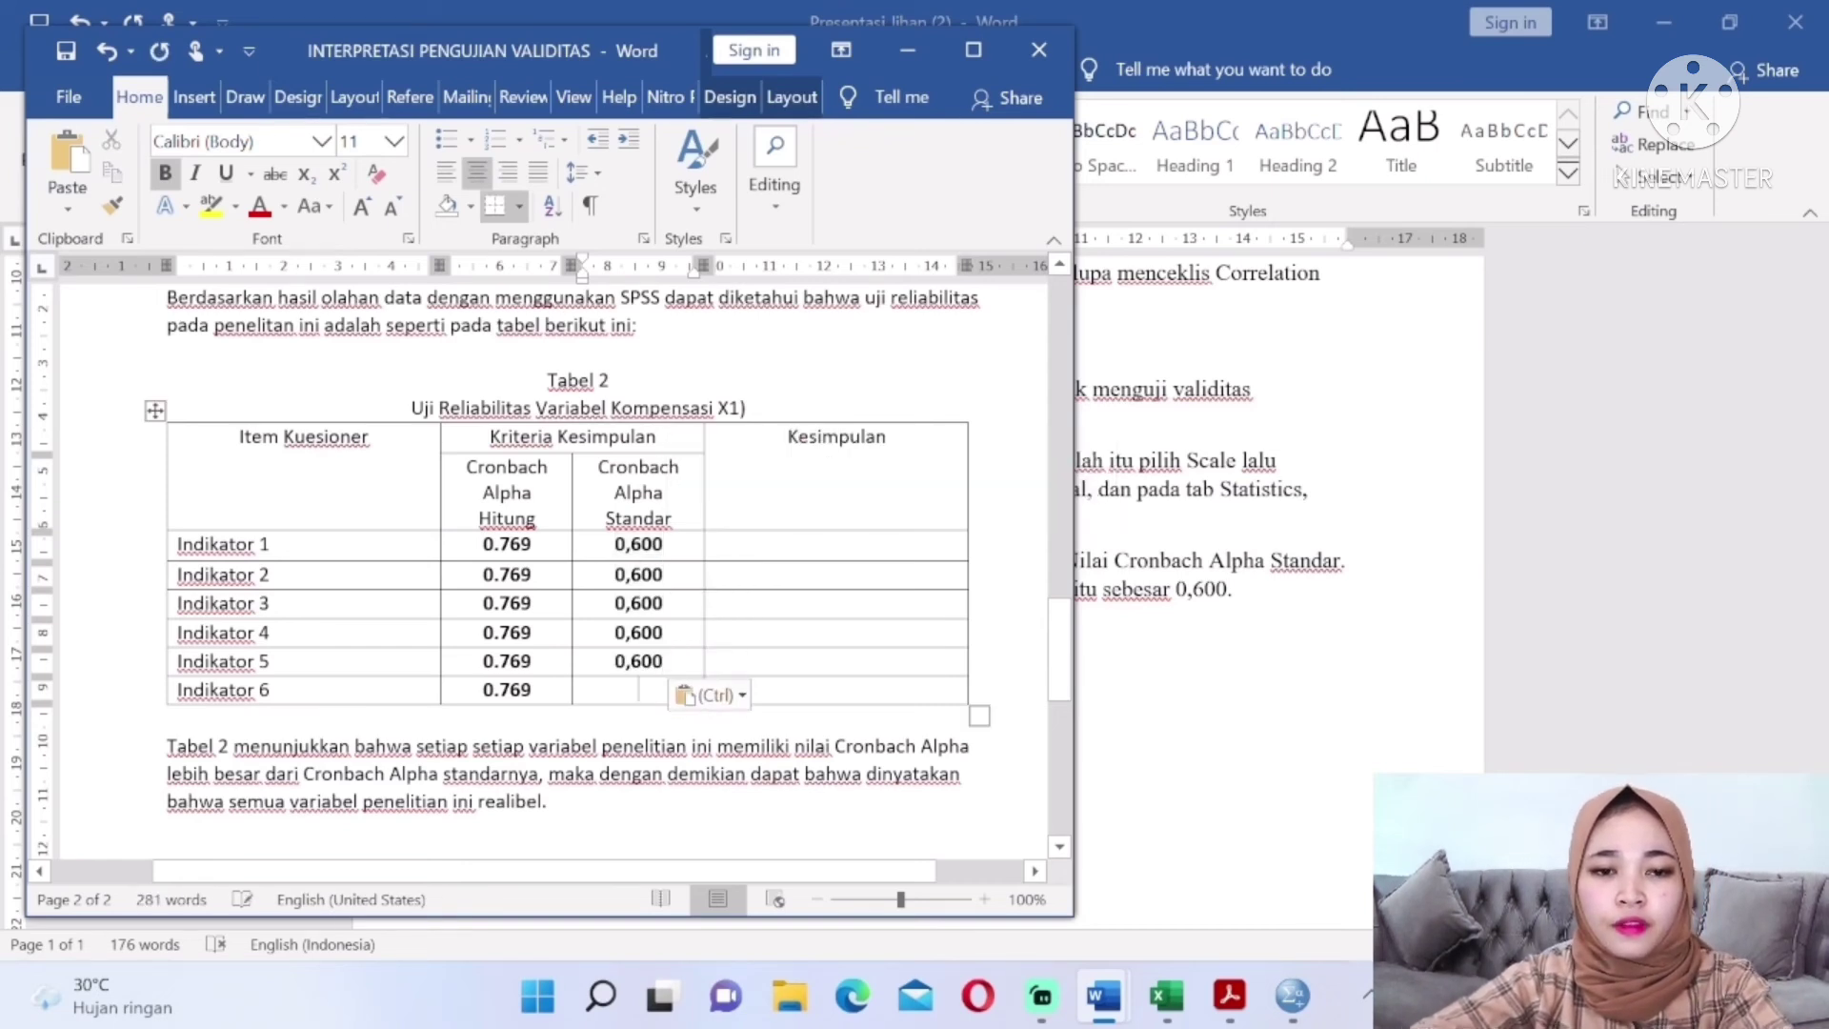
key(ctrl+v)
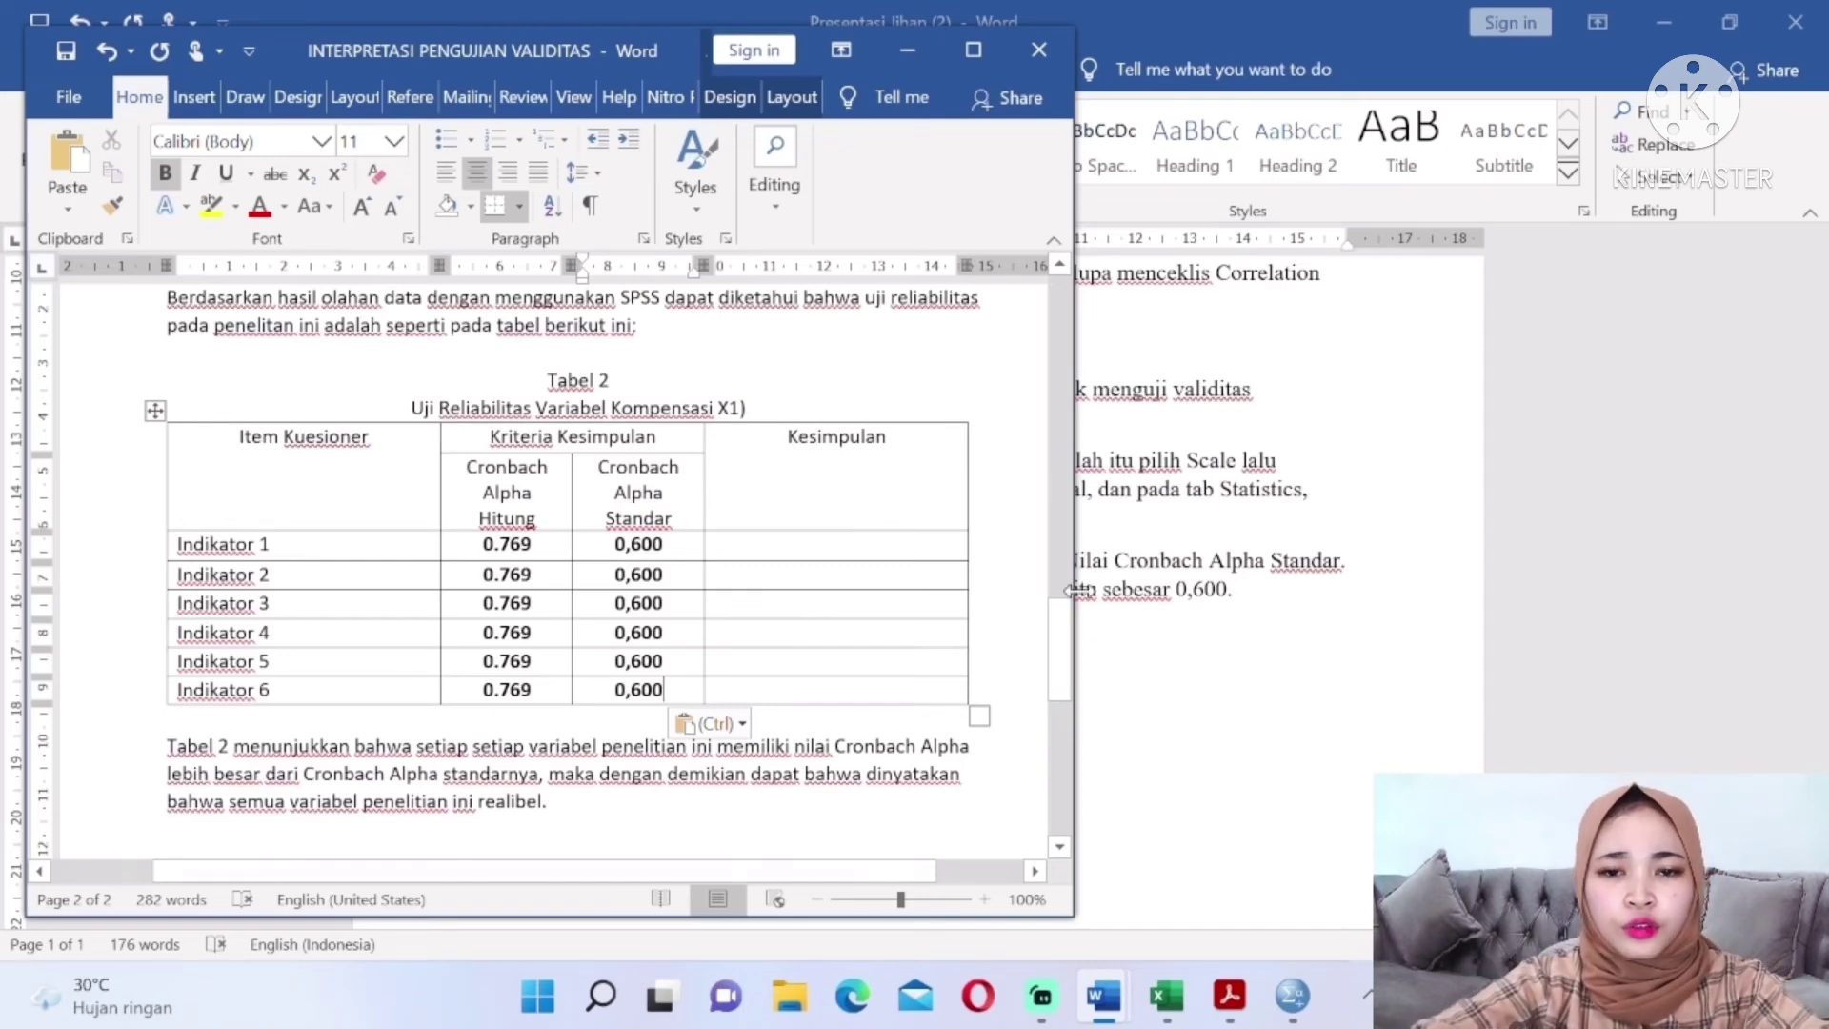
Enter Realibel as the Kesimpulan for Indikator 1 in Tabel 2
drag(1059, 666, 1086, 657)
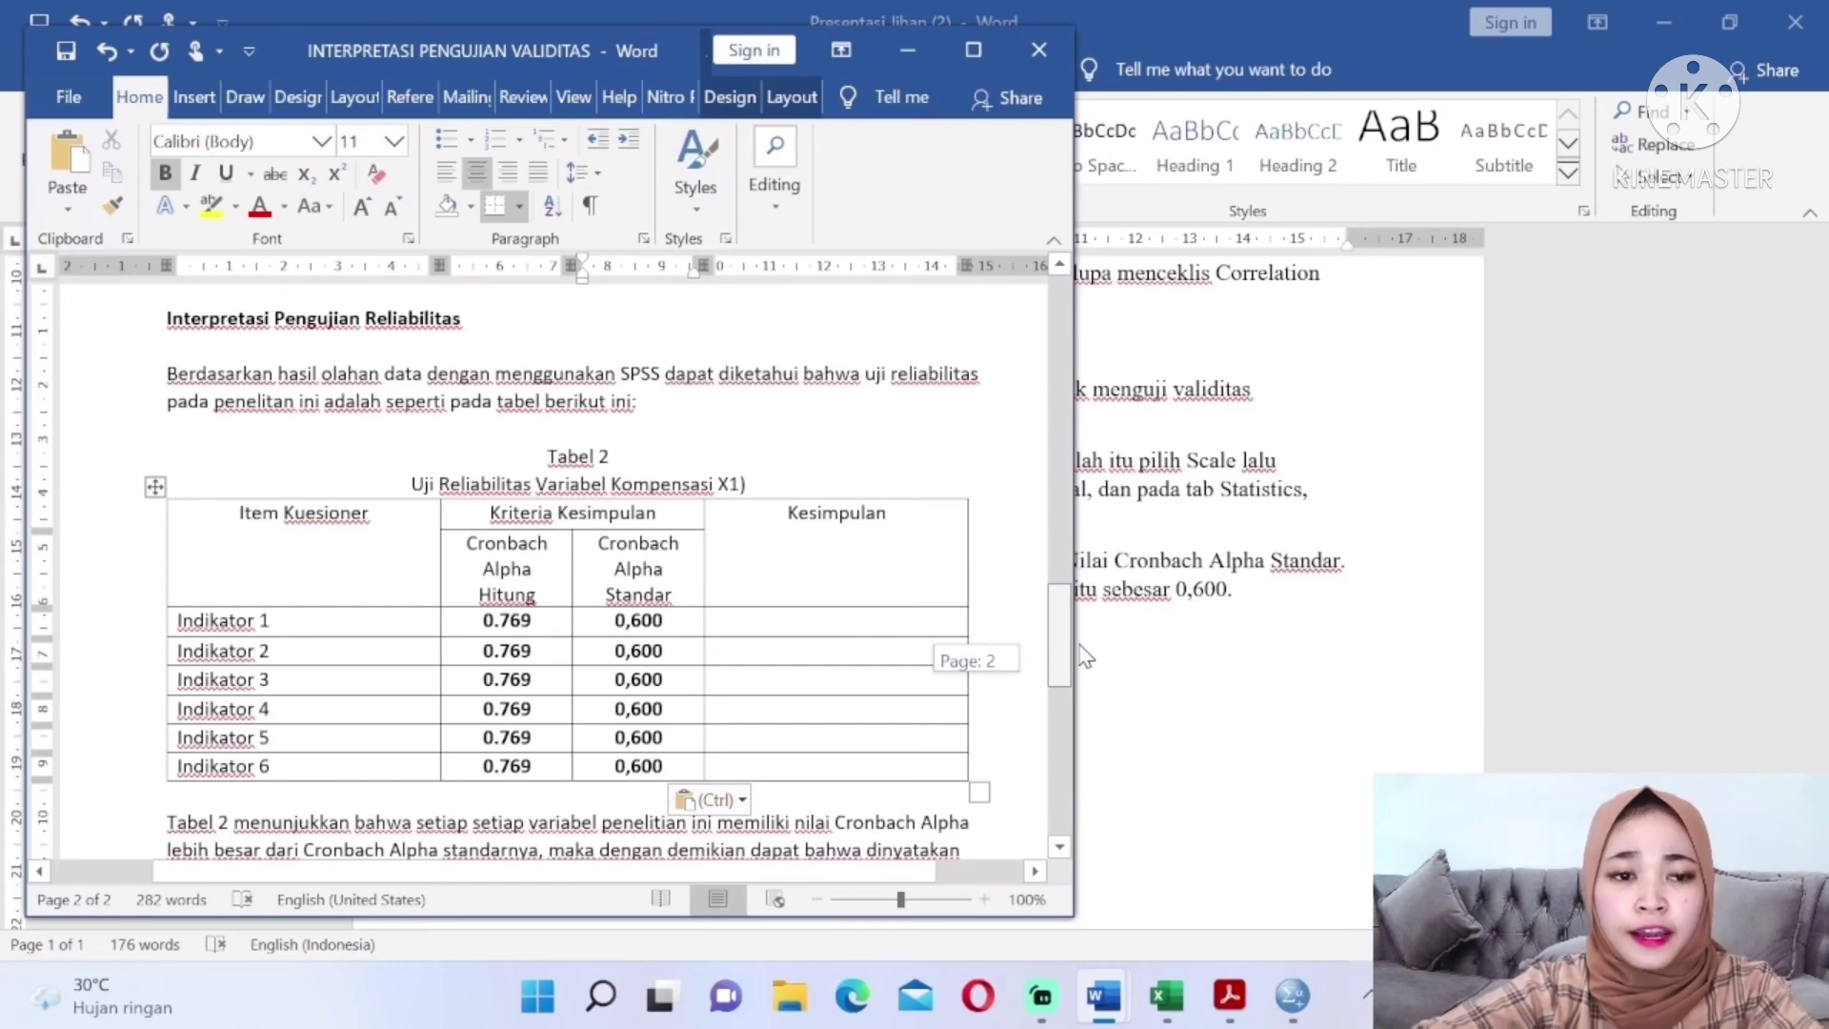
drag(1086, 658, 1086, 669)
click(837, 553)
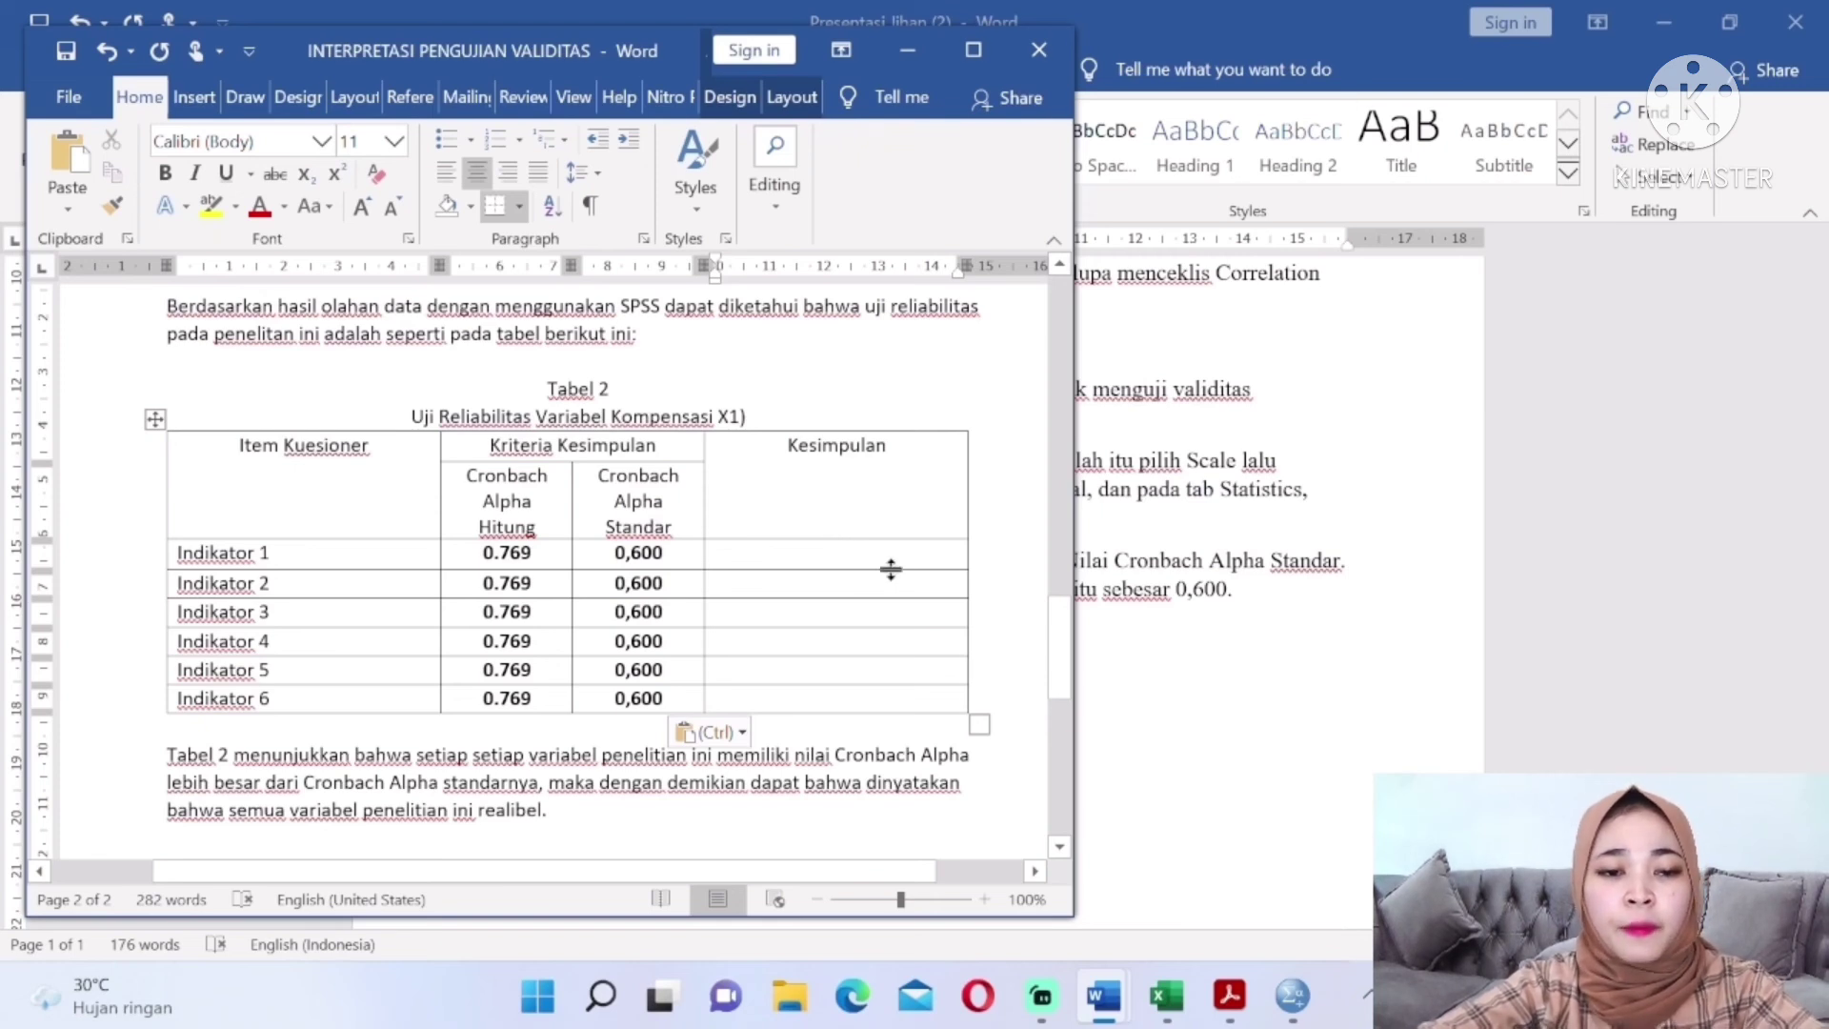
key(Caps_Lock)
text(R)
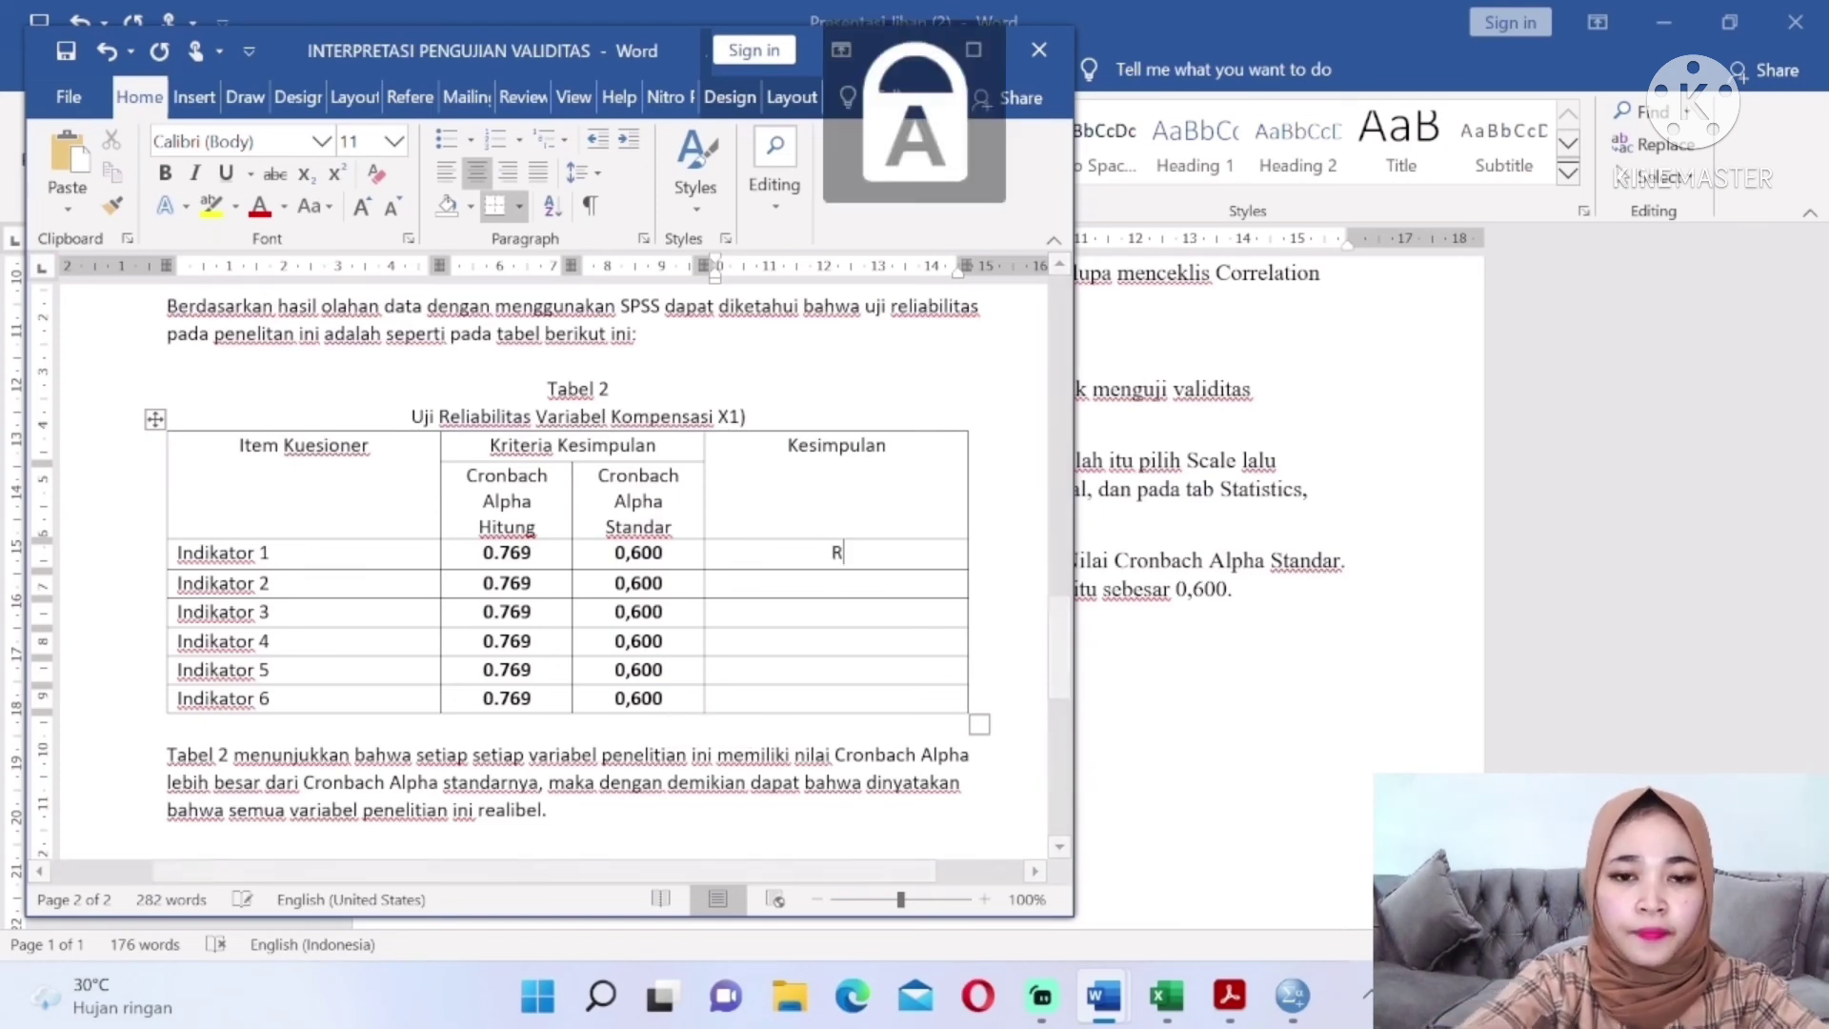
key(Caps_Lock)
text(ealibel)
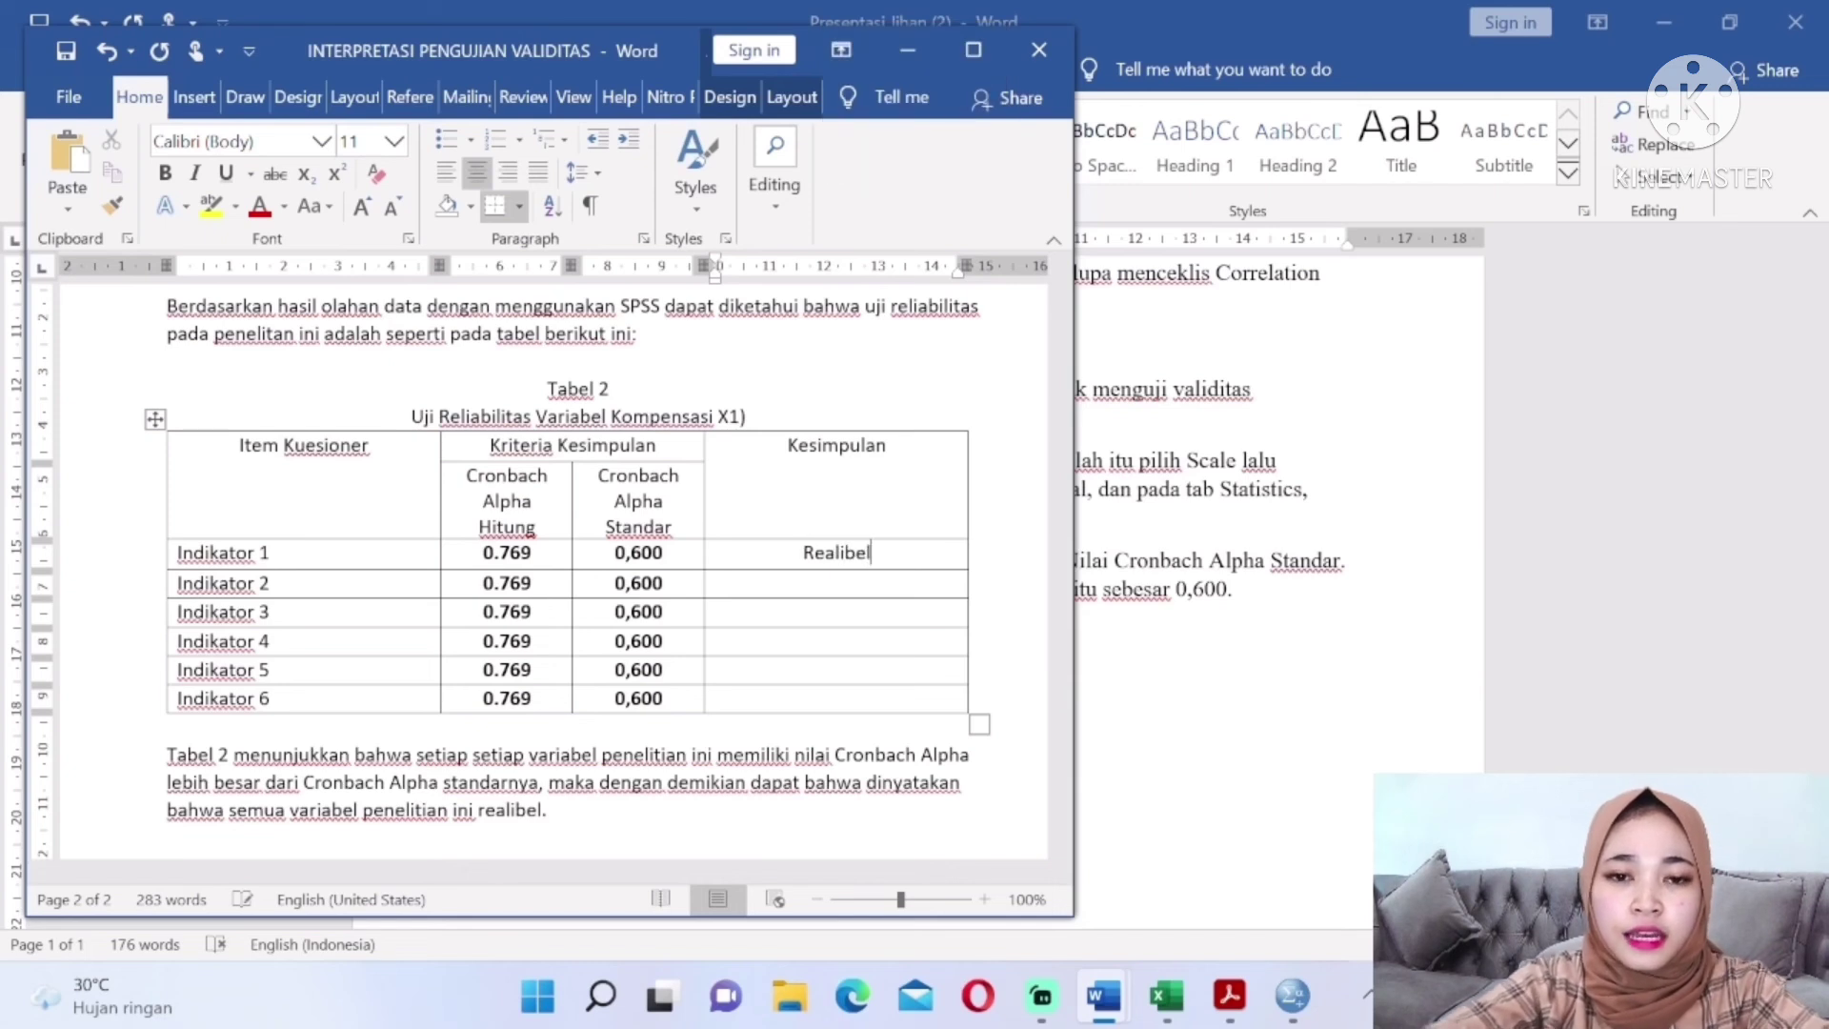
Copy the Realibel conclusion into the Kesimpulan cells of Indikator 2 through 6 in Tabel 2
key(shift+Home)
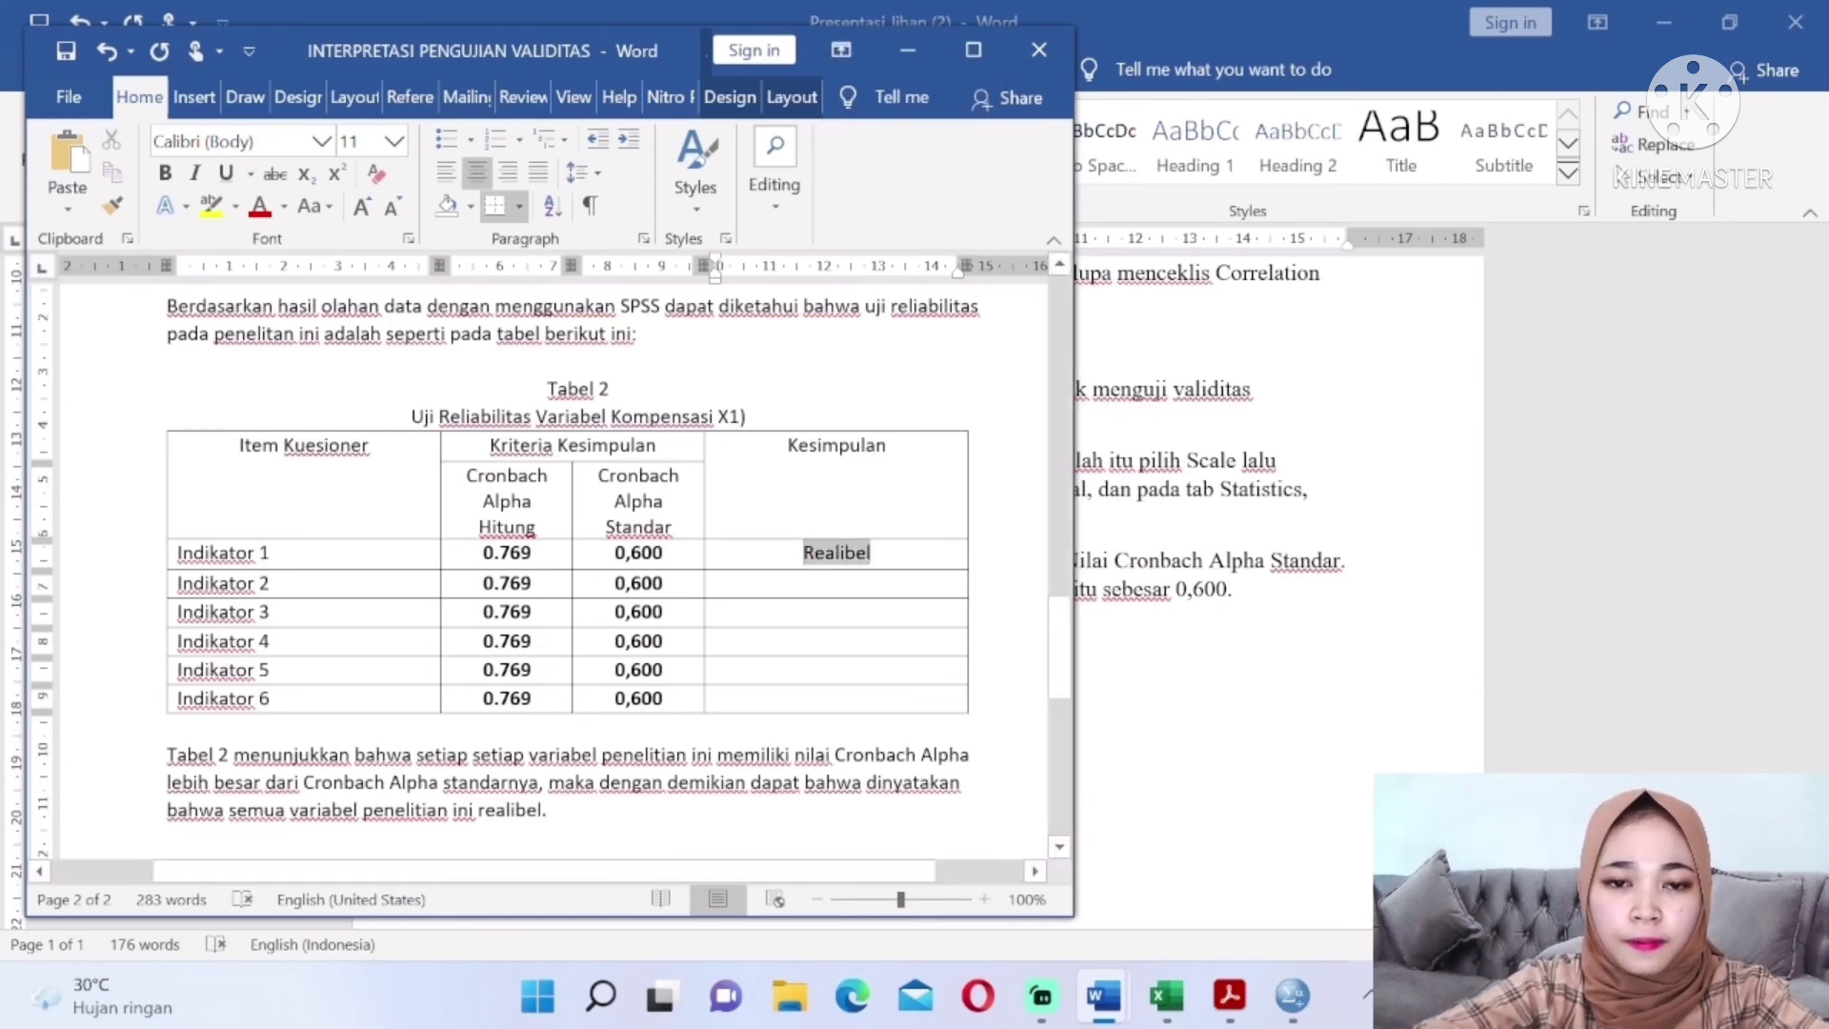
key(ctrl+c)
key(Down)
key(ctrl+v)
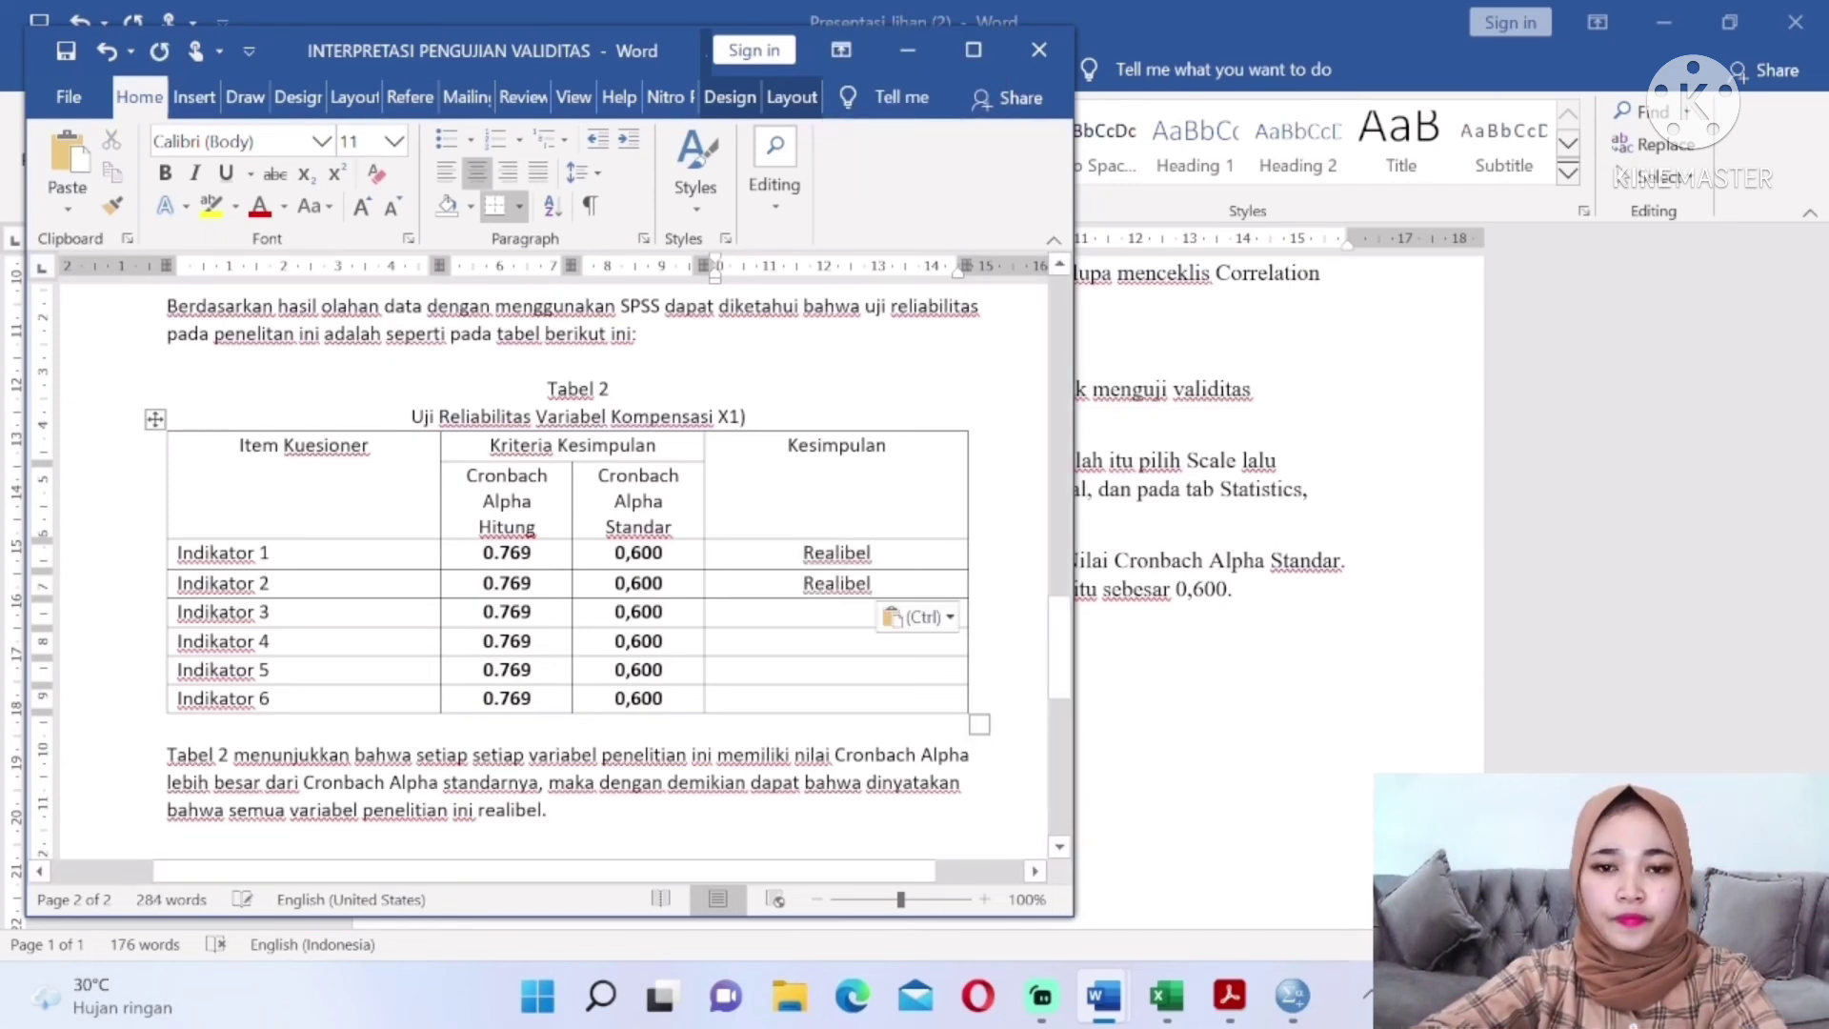
key(Down)
key(ctrl+v)
key(Down)
key(ctrl+v)
key(Down)
key(ctrl+v)
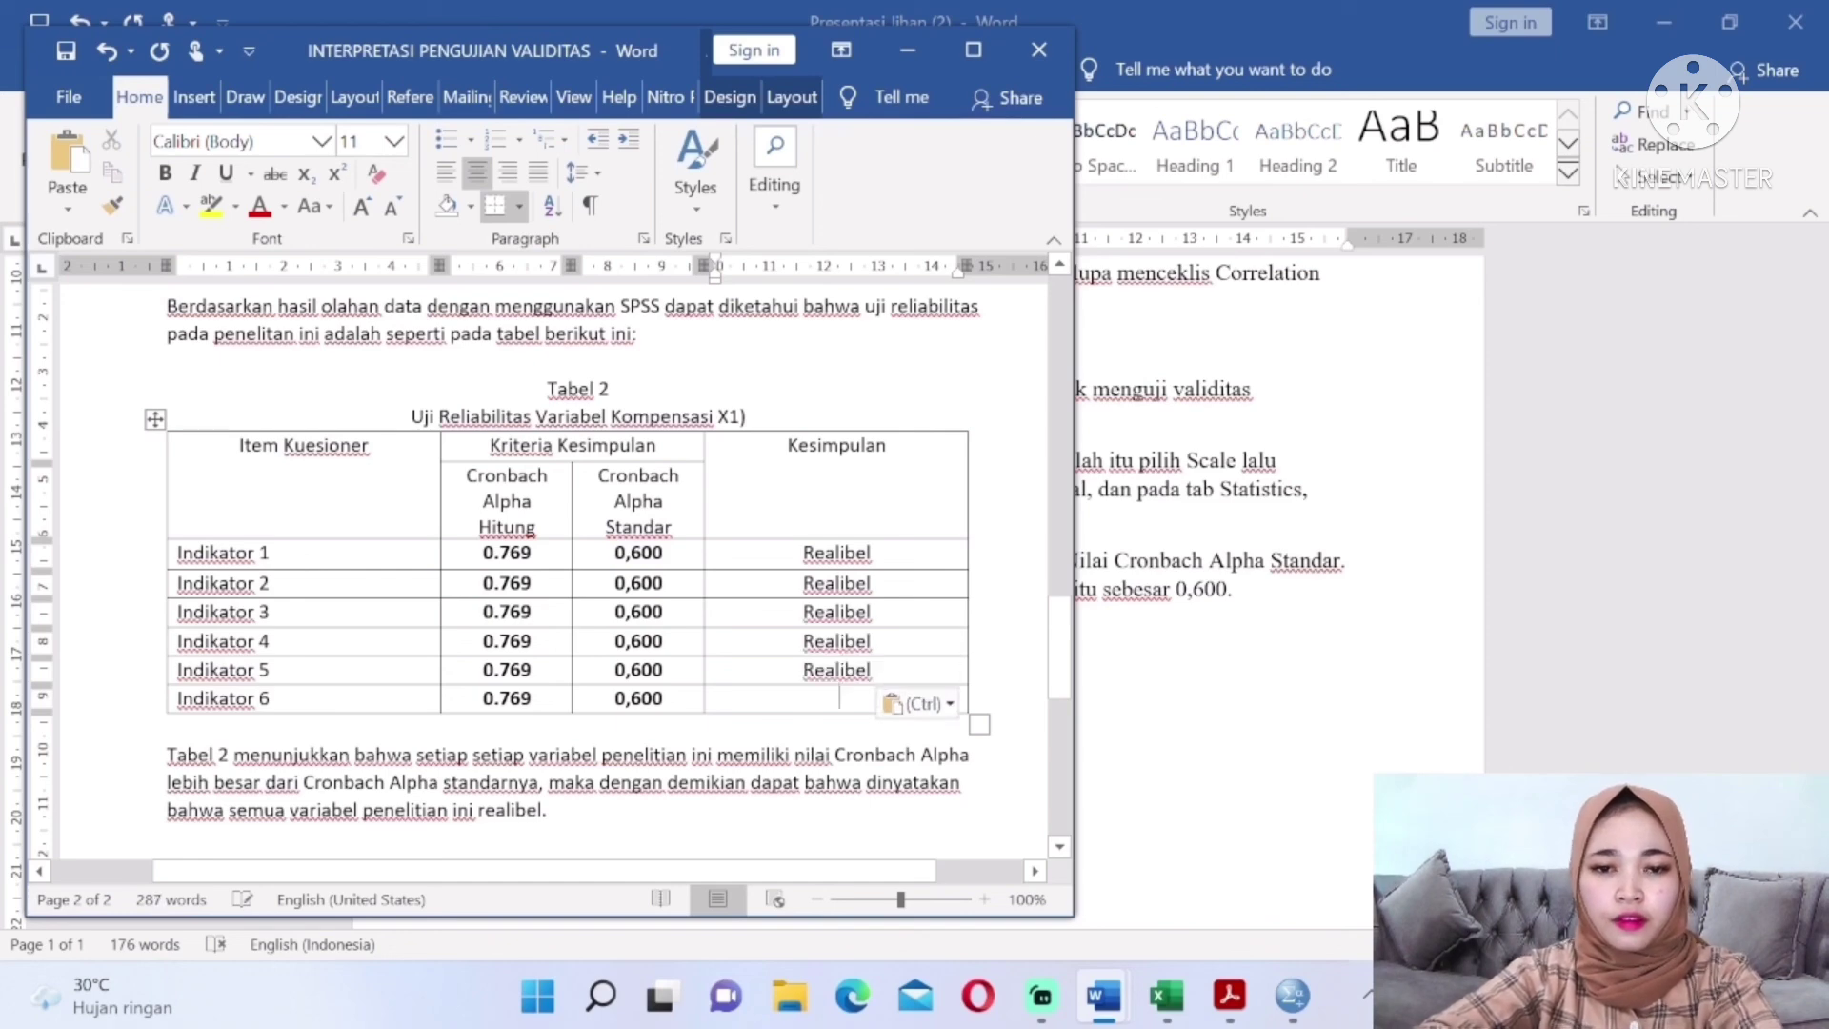
key(Down)
key(ctrl+v)
Minimize the other Word document, the Excel workbook and the SPSS output, and maximize the INTERPRETASI PENGUJIAN VALIDITAS document
click(1656, 10)
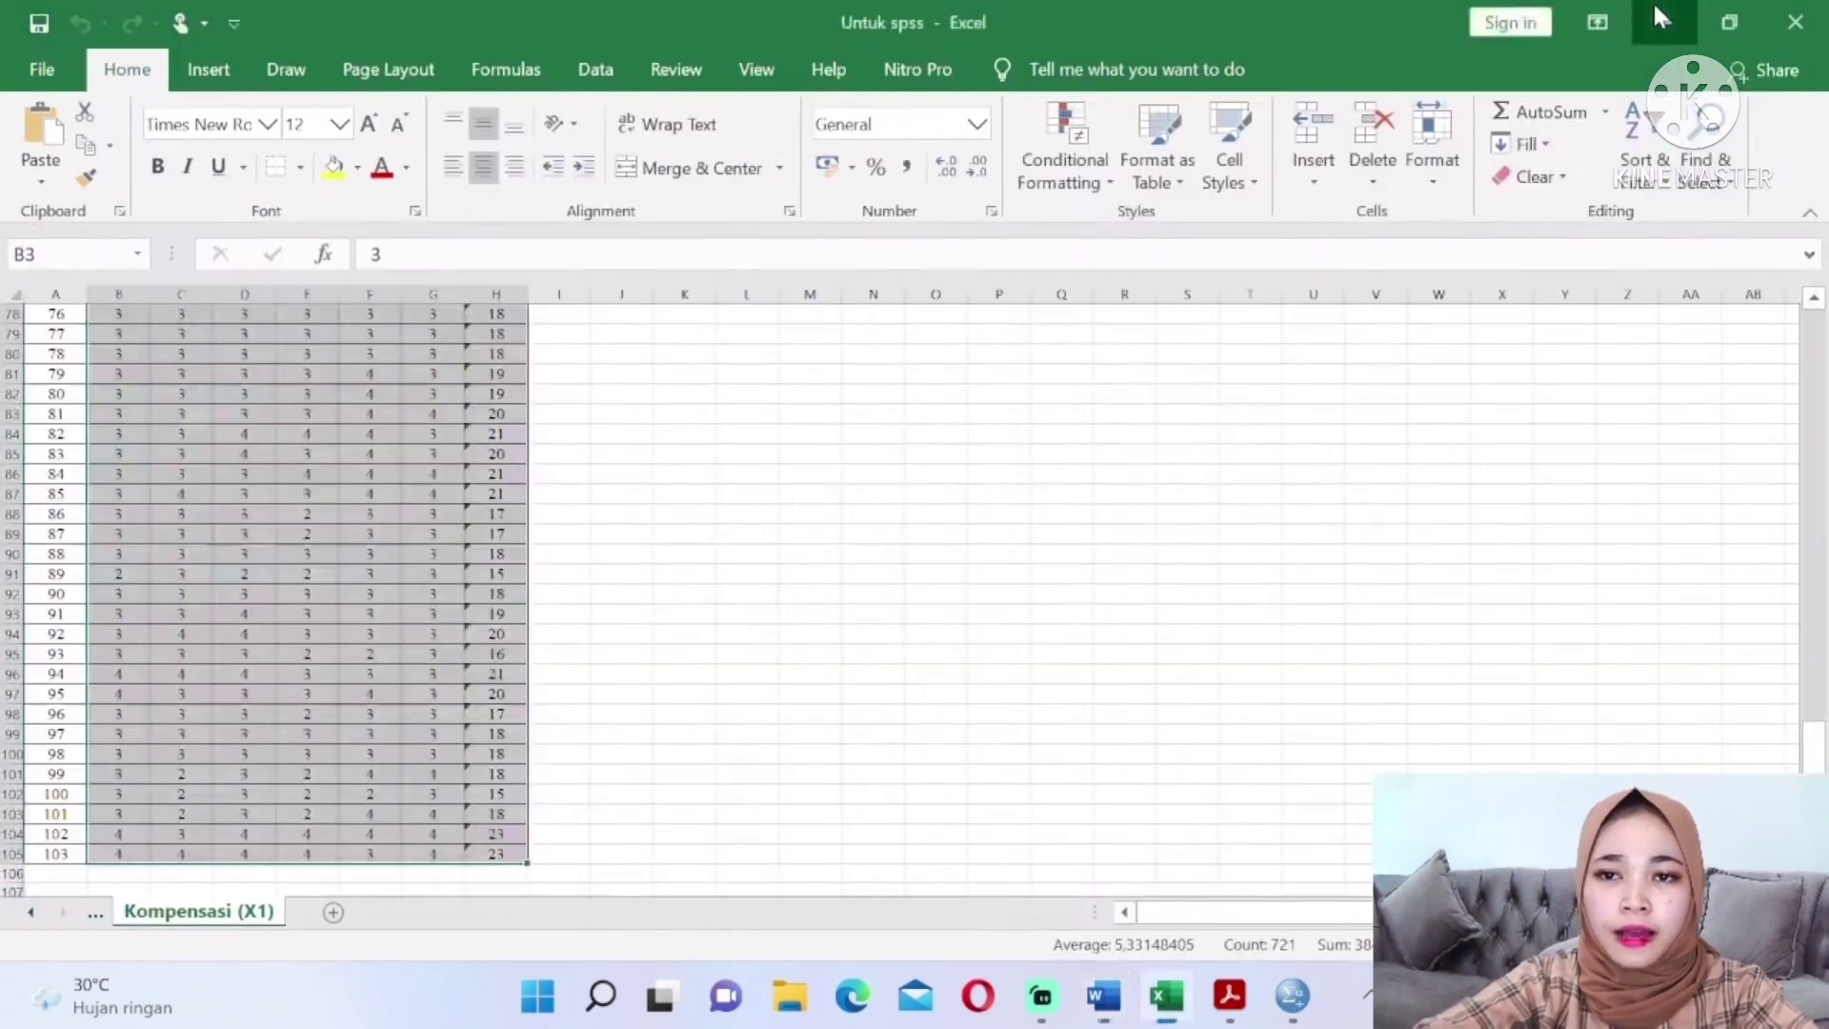
click(1656, 9)
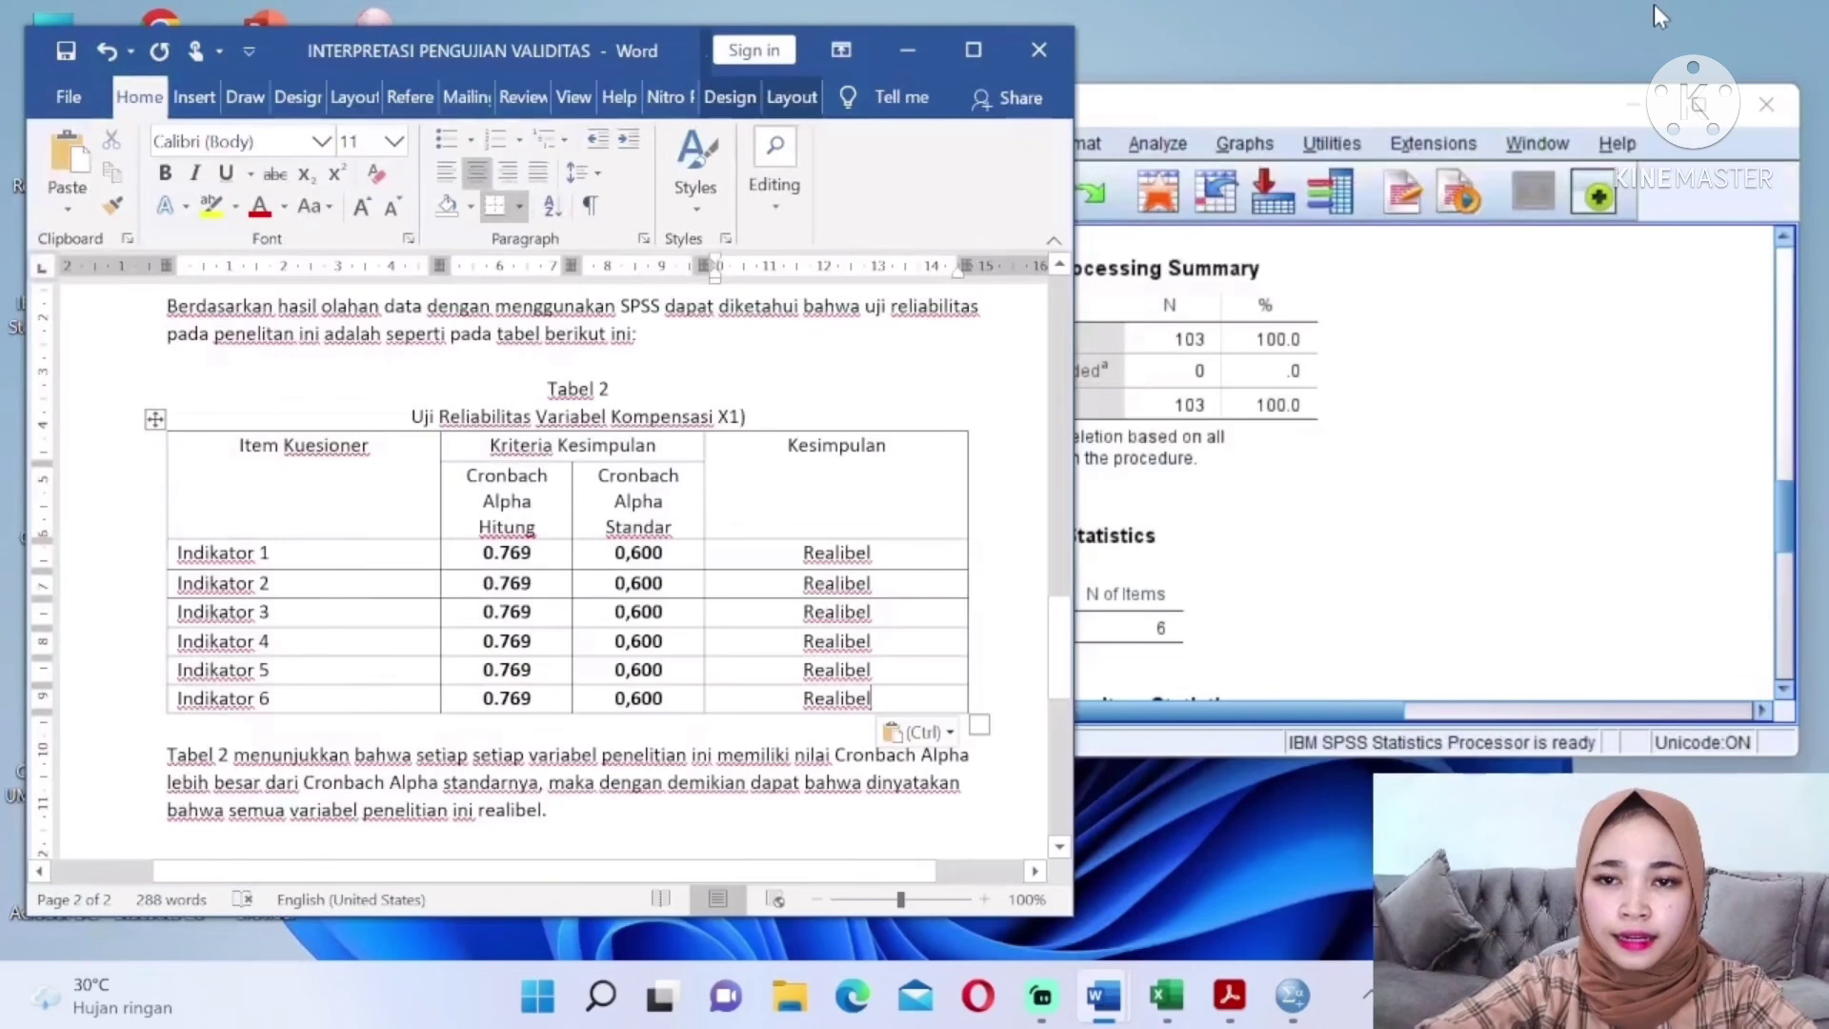
click(1639, 105)
click(974, 51)
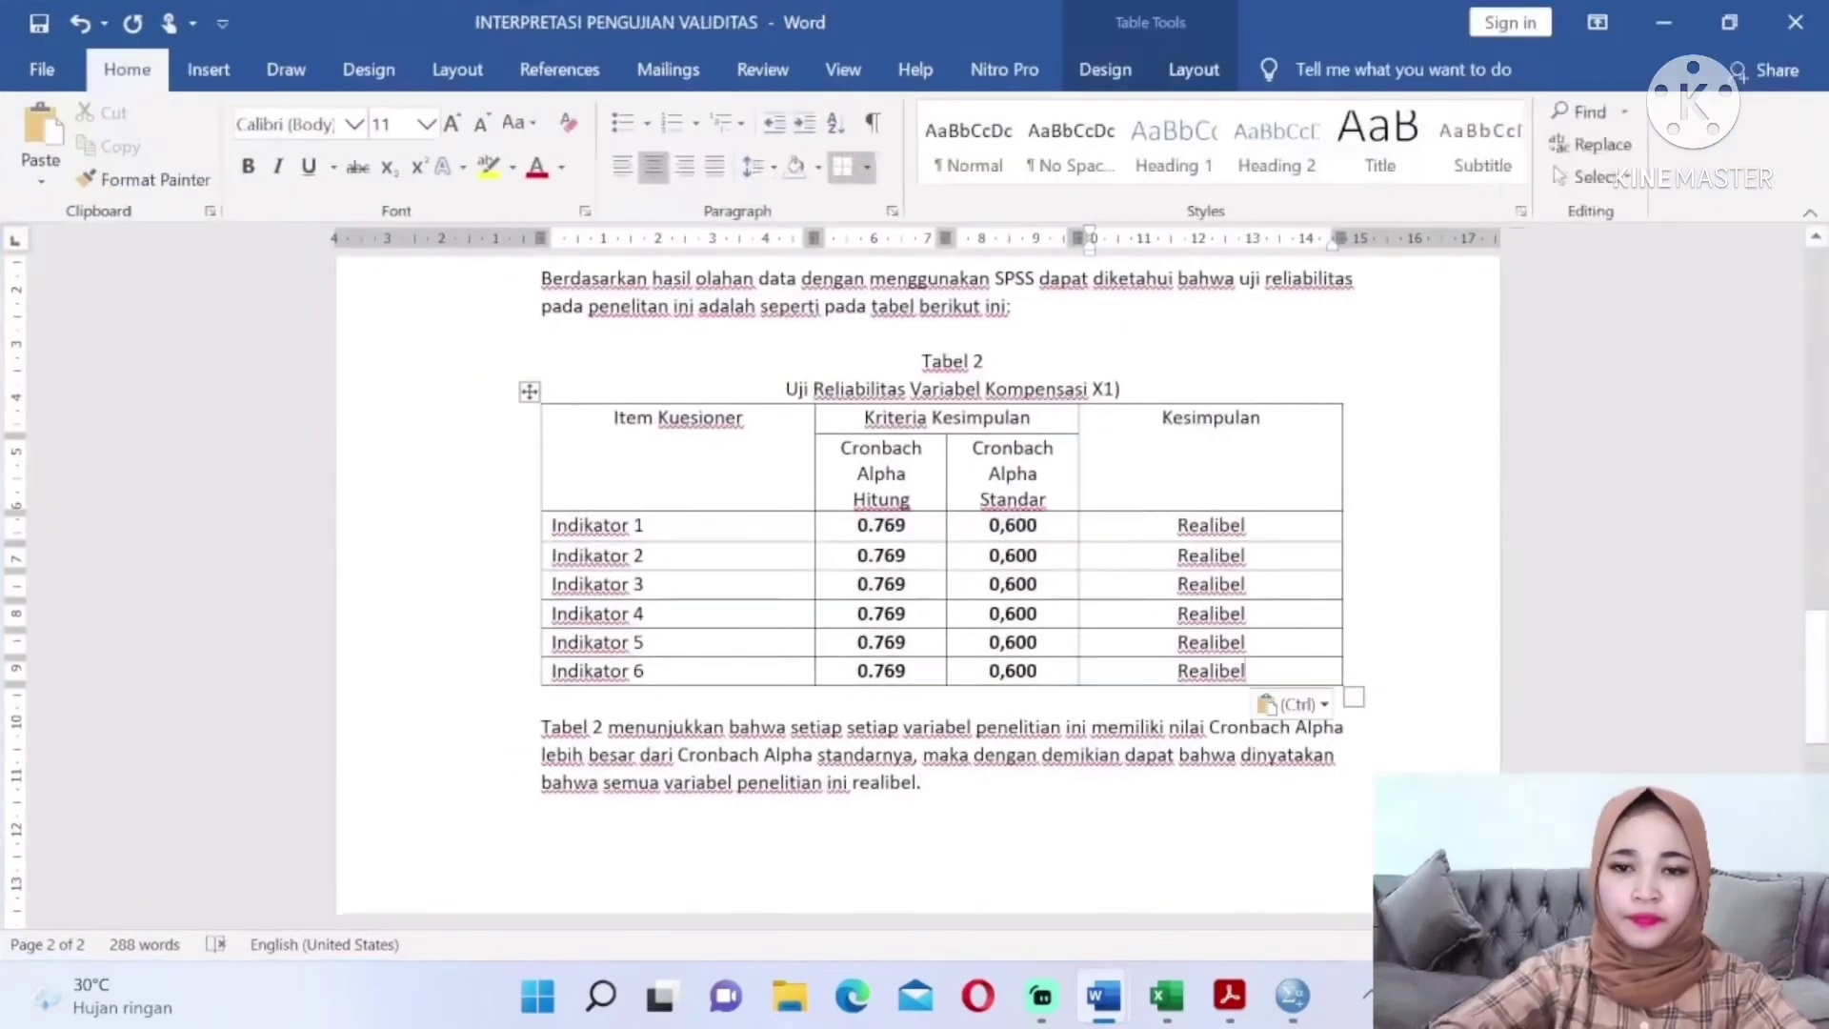
Review the completed validity tables from the beginning of the document and minimize its window
drag(1817, 719, 1823, 152)
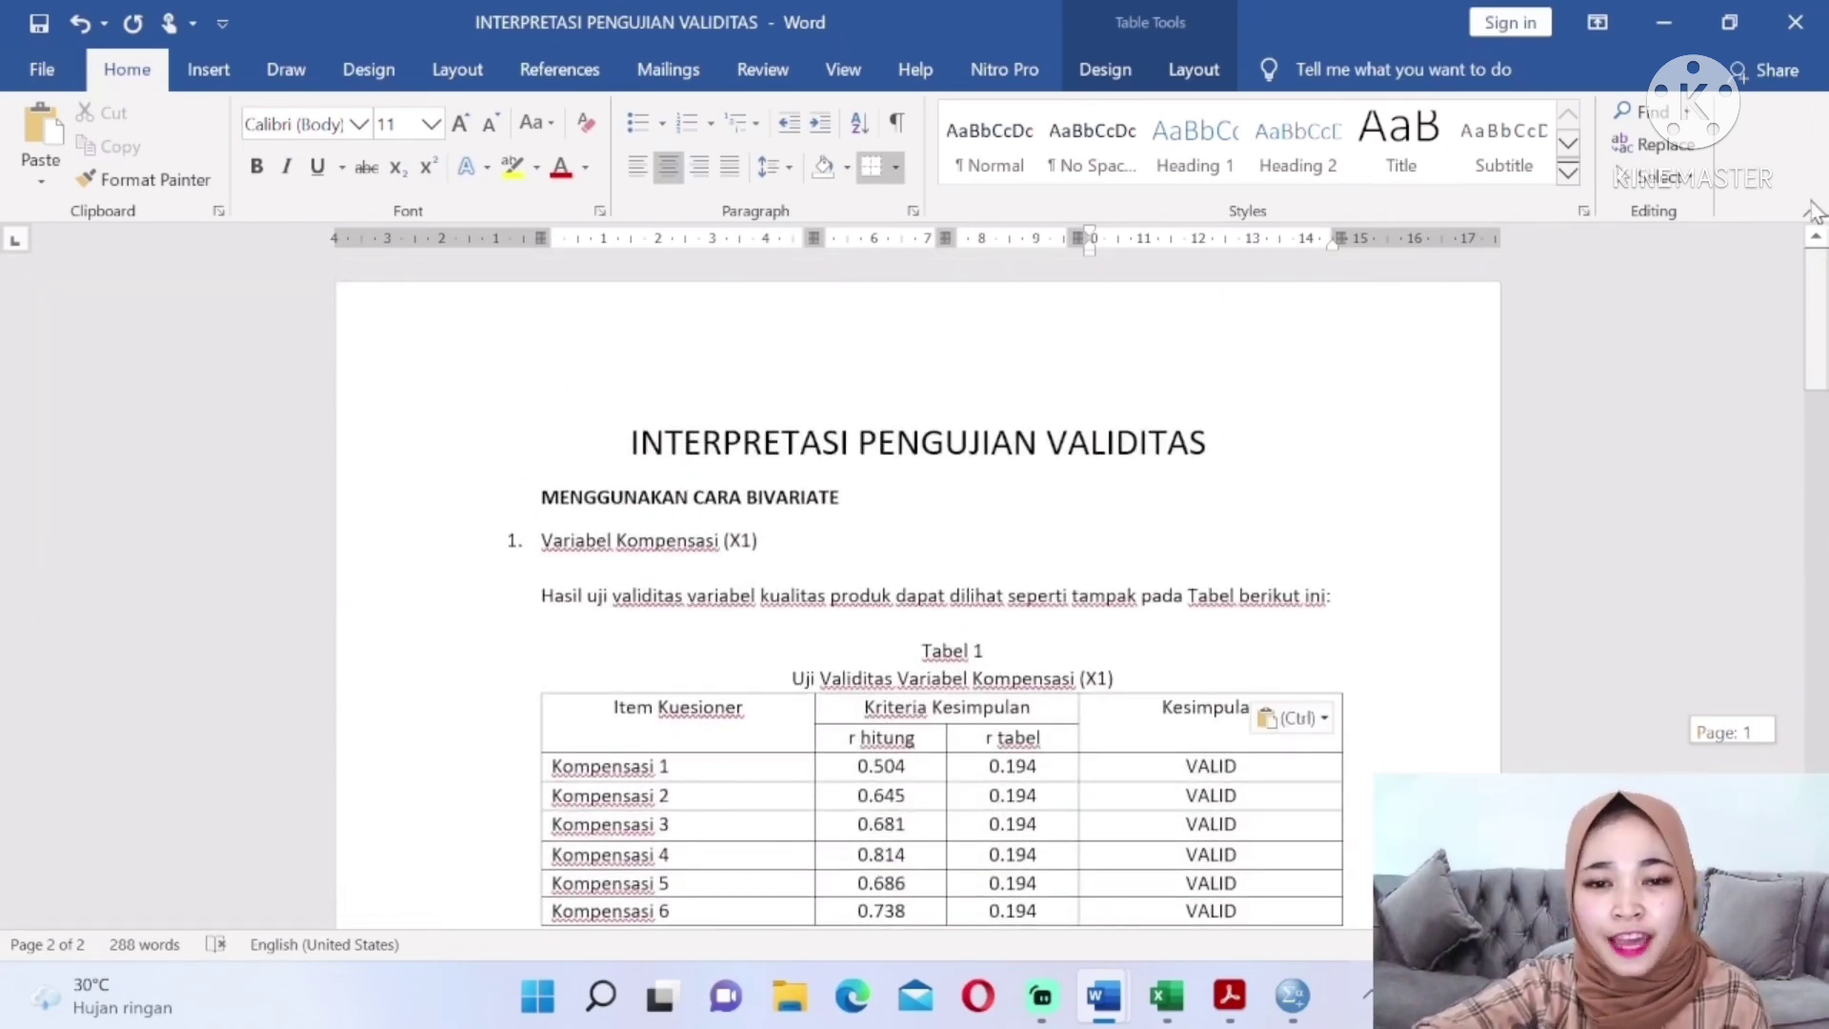
scroll(1808, 357, down, 10)
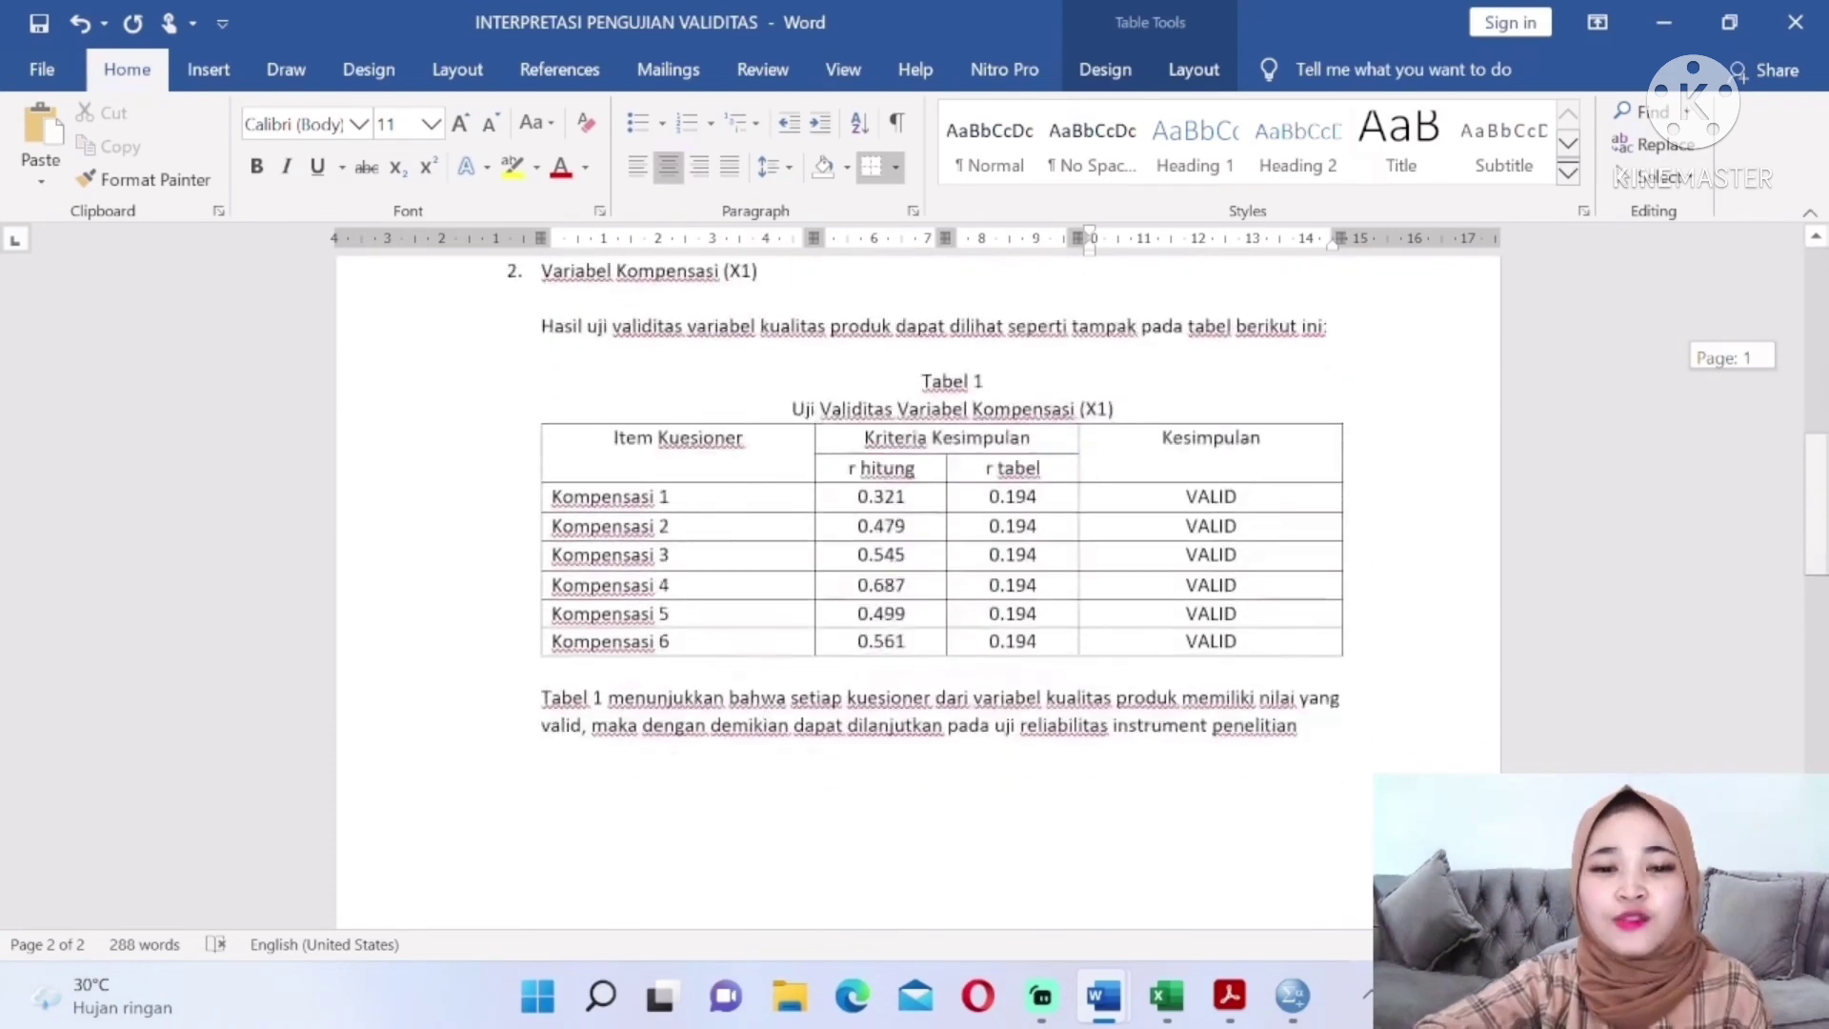
drag(1817, 598, 1817, 310)
click(1645, 27)
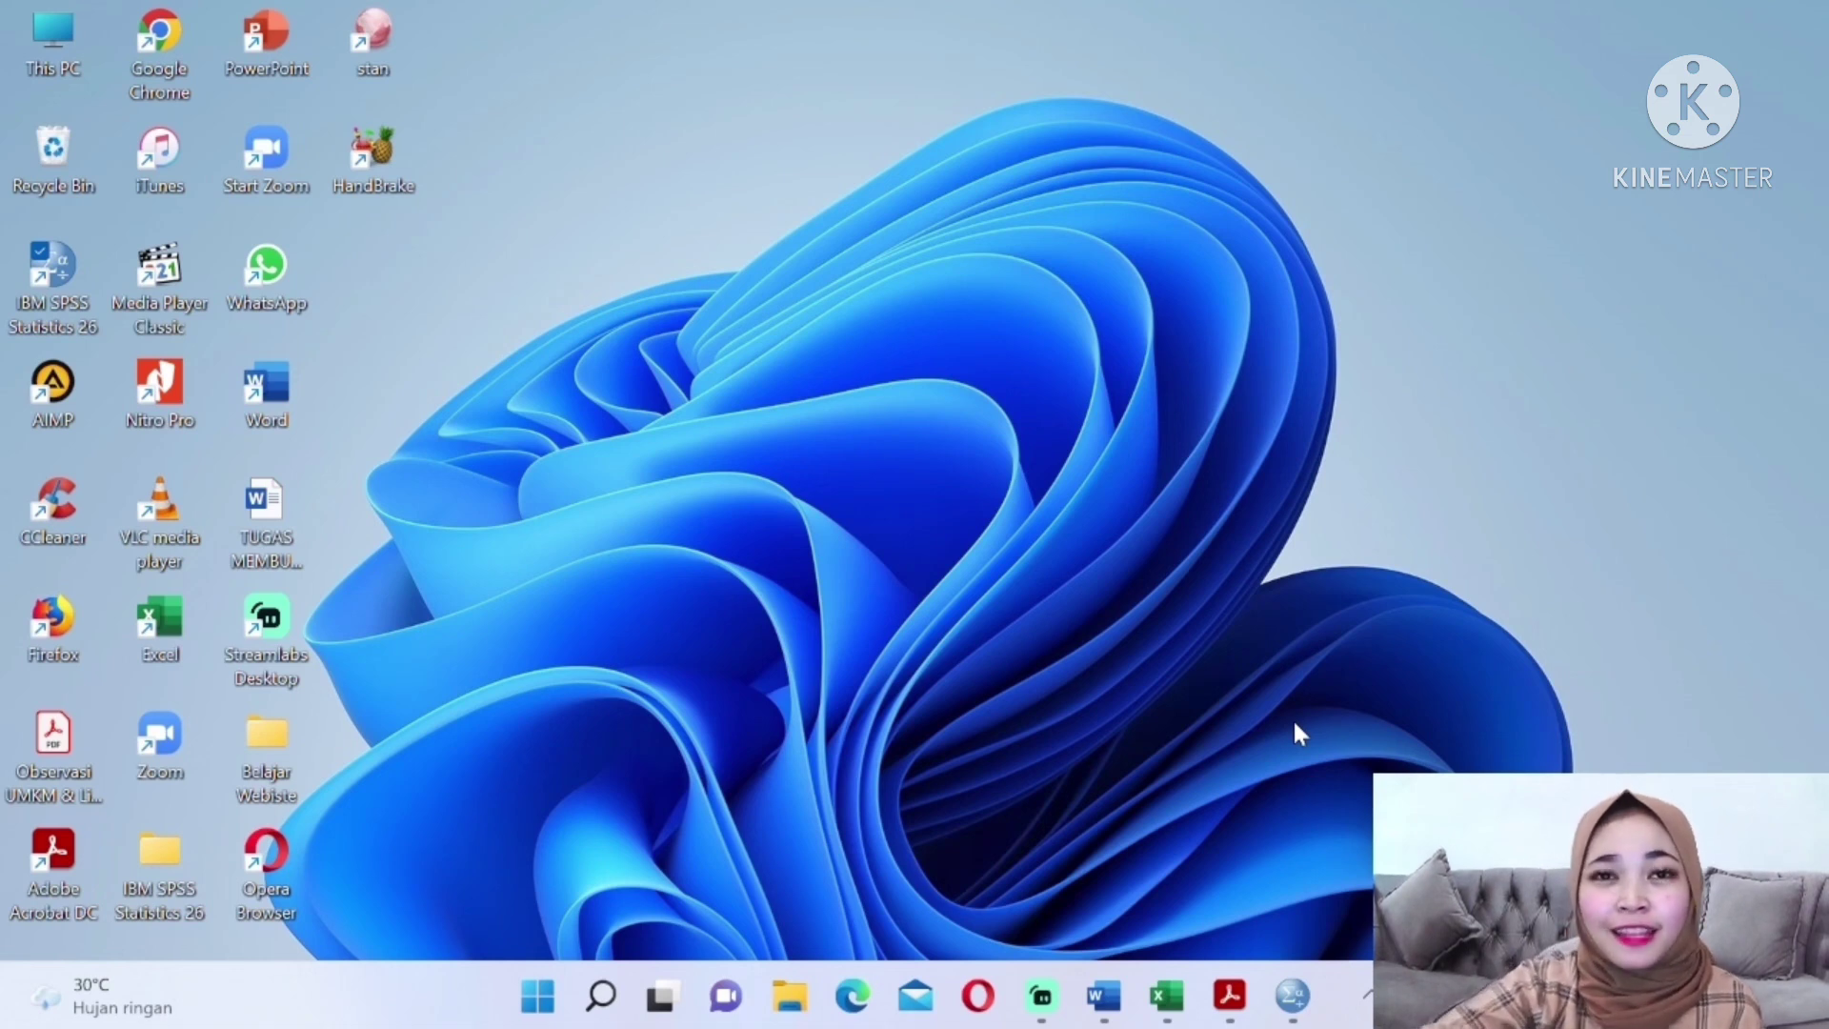
mouse_move(1042, 998)
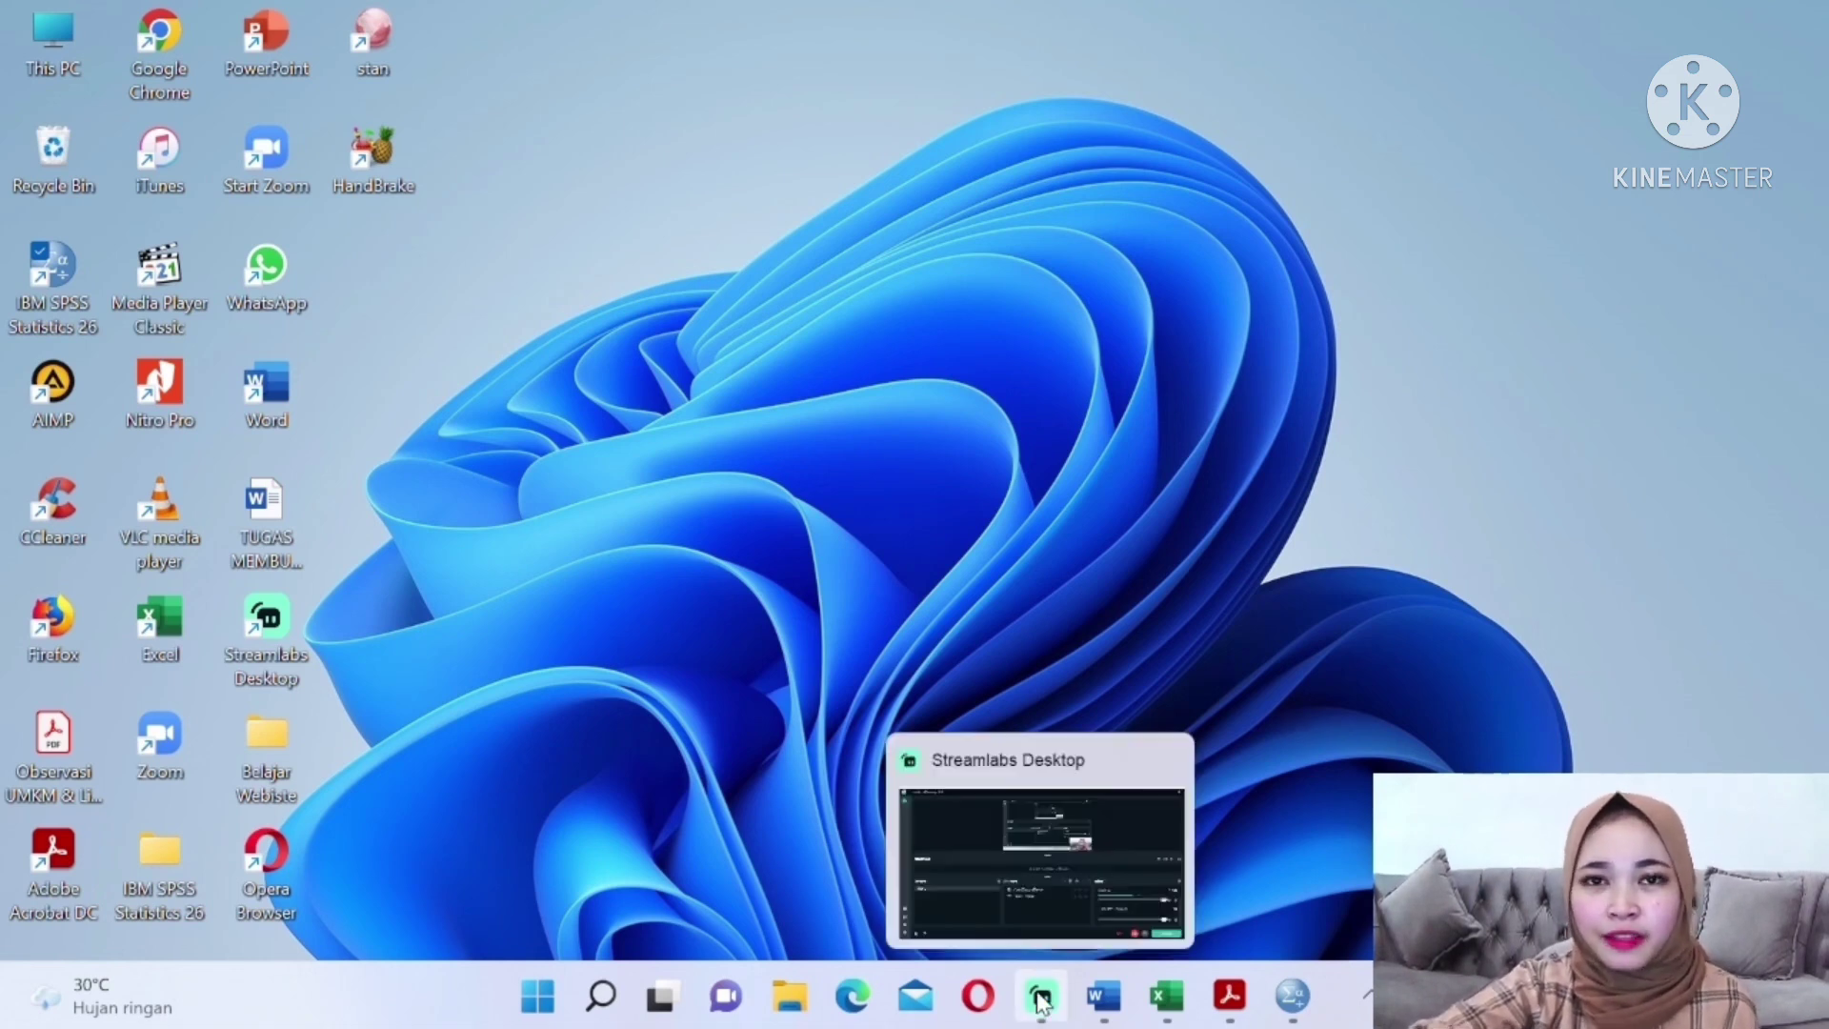